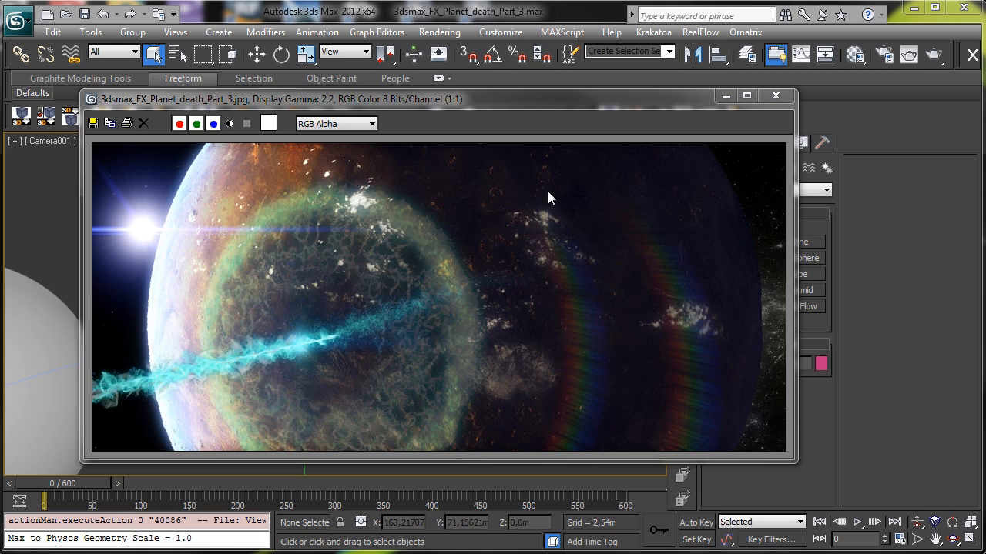
# - Select the Cloud sphere and open the Planet base material's Diffuse Color composite map in the Material Editor
pyautogui.click(726, 96)
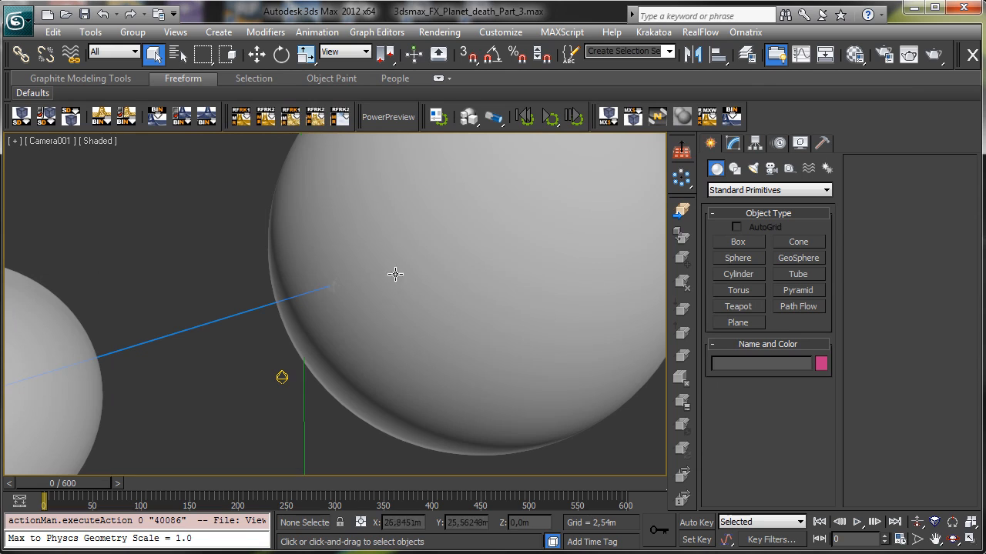
pyautogui.click(507, 221)
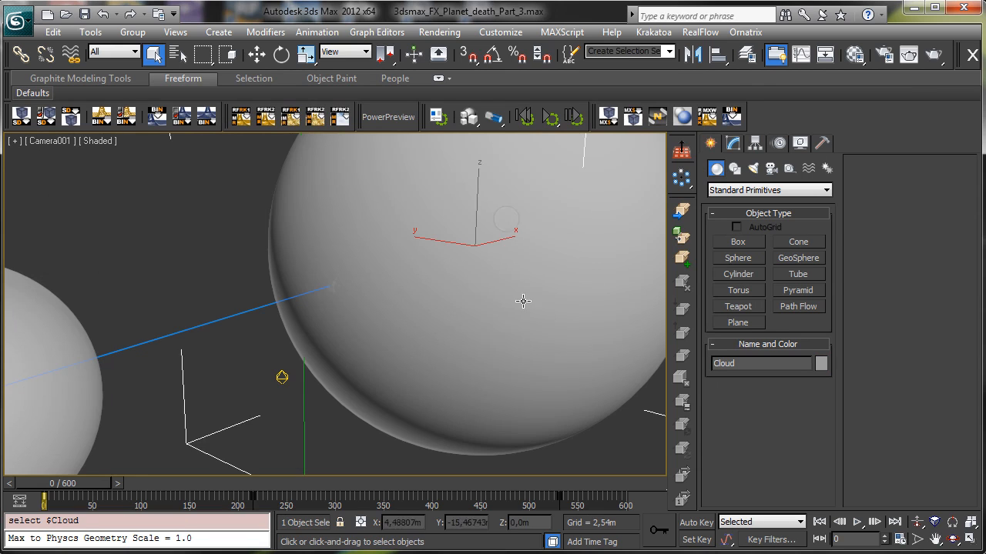
pyautogui.click(854, 54)
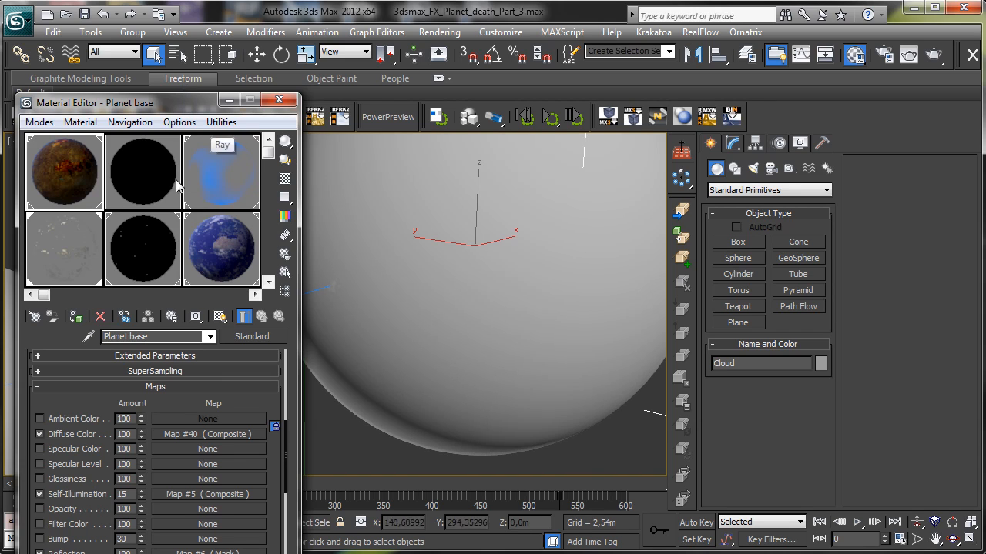
pyautogui.moveTo(183, 208); pyautogui.dragTo(177, 137)
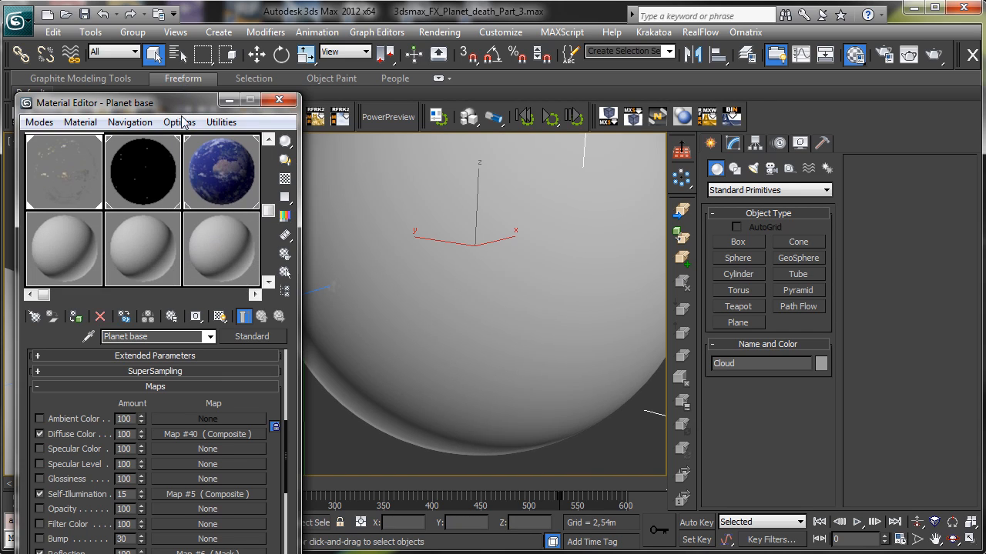
pyautogui.moveTo(181, 102); pyautogui.dragTo(180, 60)
pyautogui.moveTo(182, 163); pyautogui.dragTo(175, 234)
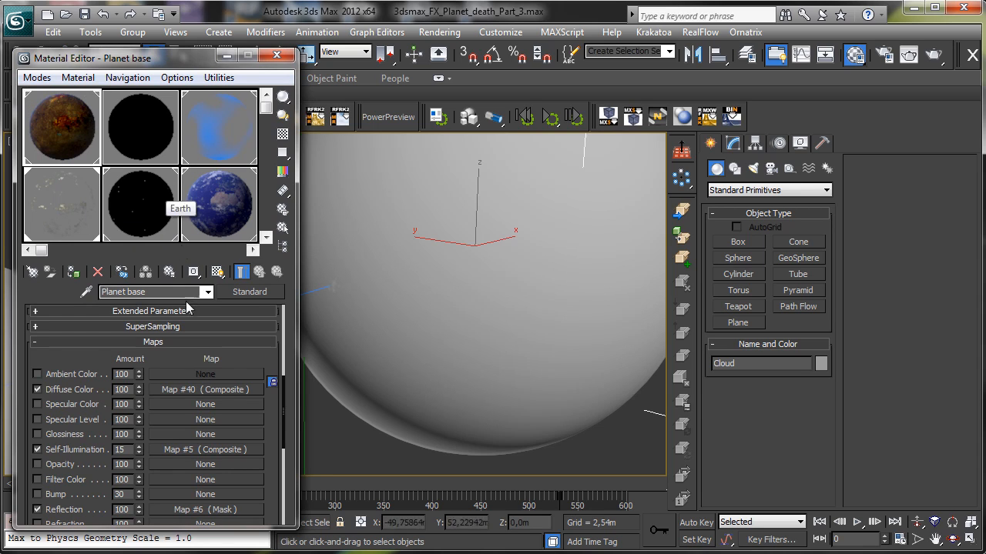
pyautogui.click(207, 391)
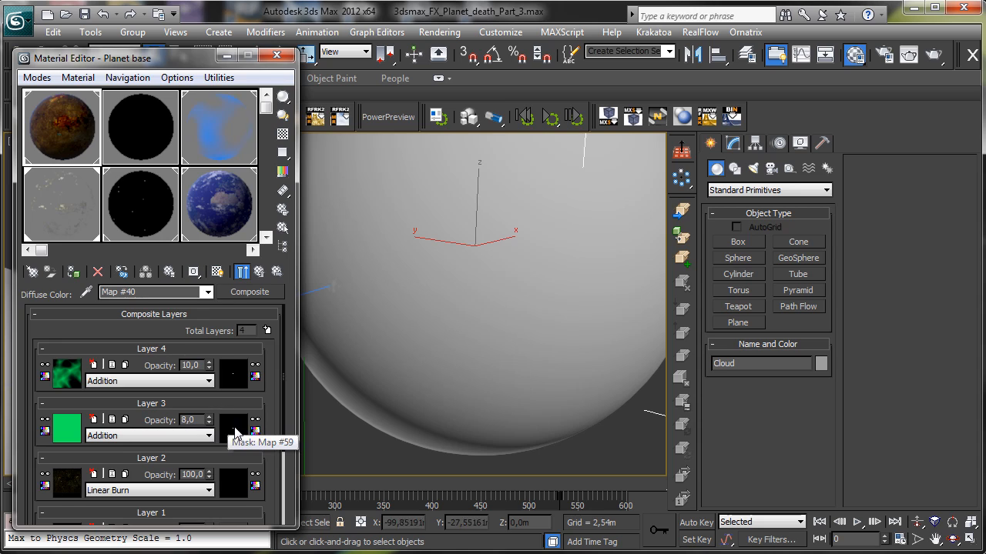
# - Copy the Layer 3 mask of Planet base's diffuse composite and paste it into the diffuse map slot of material 13 - Default
pyautogui.scroll(-2, 78, 192)
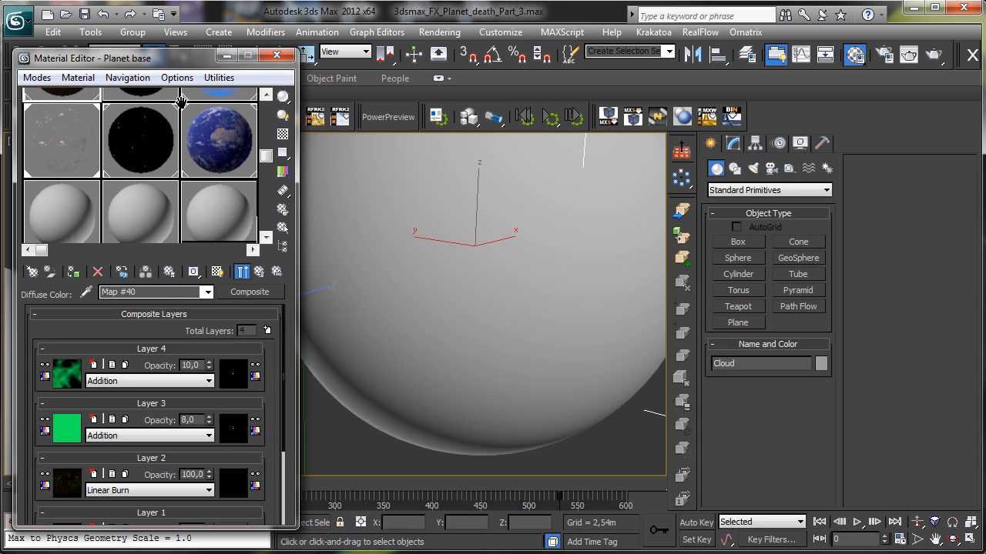
pyautogui.click(79, 192)
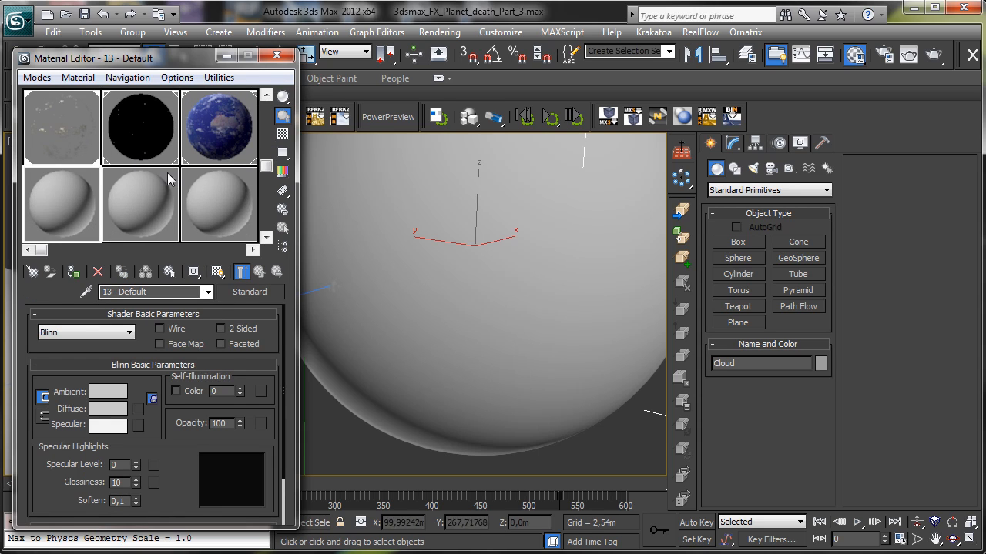
pyautogui.moveTo(177, 167); pyautogui.dragTo(177, 214)
pyautogui.click(71, 113)
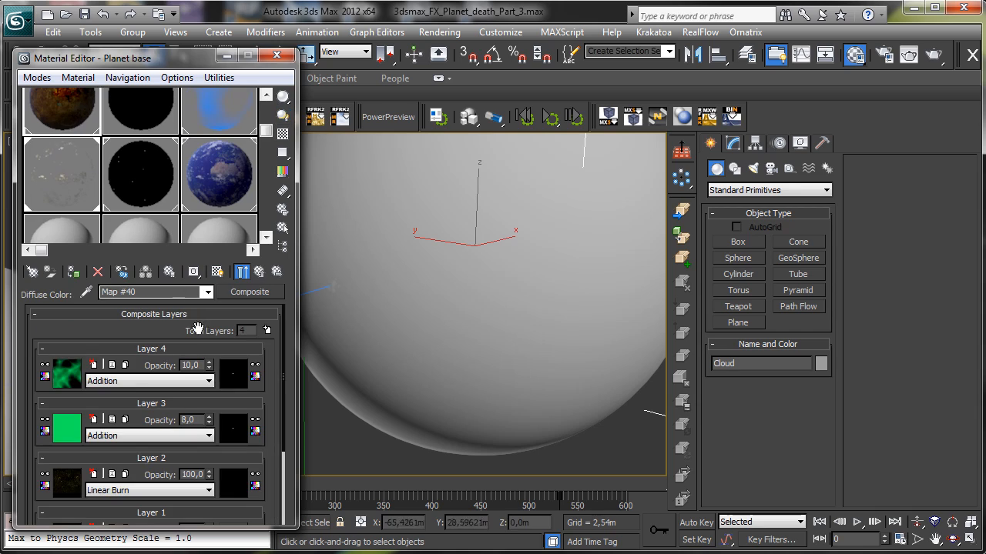
pyautogui.rightClick(235, 428)
pyautogui.click(277, 456)
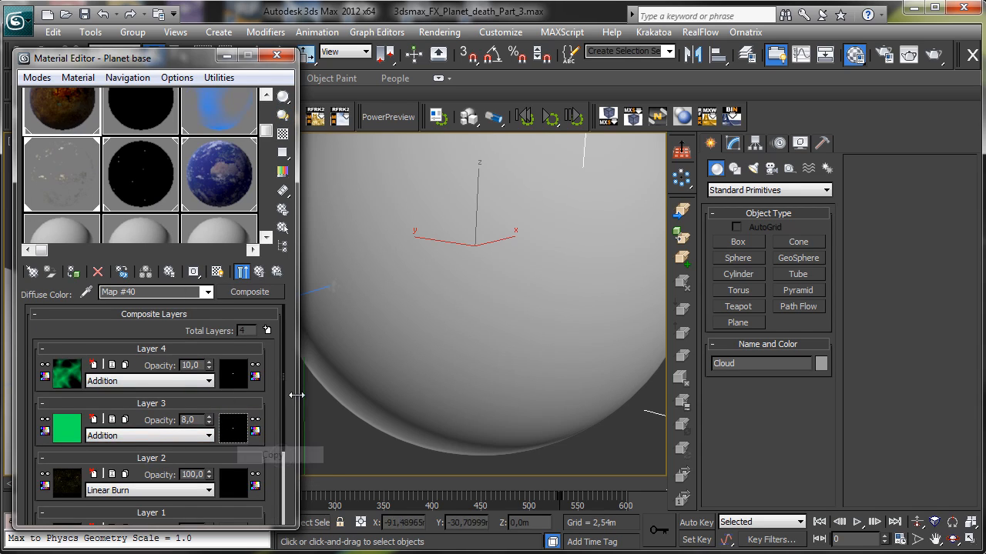
pyautogui.click(69, 230)
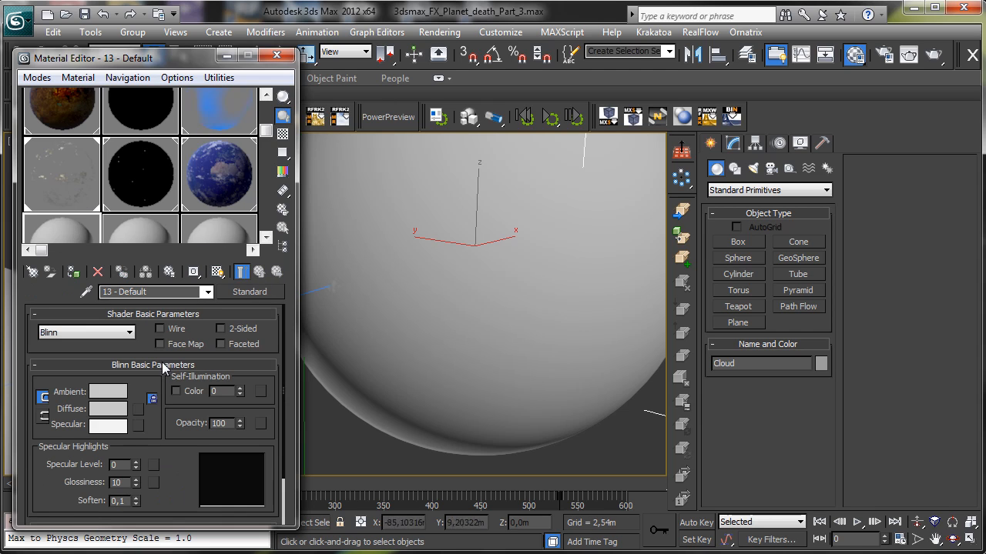
pyautogui.rightClick(138, 409)
pyautogui.click(178, 416)
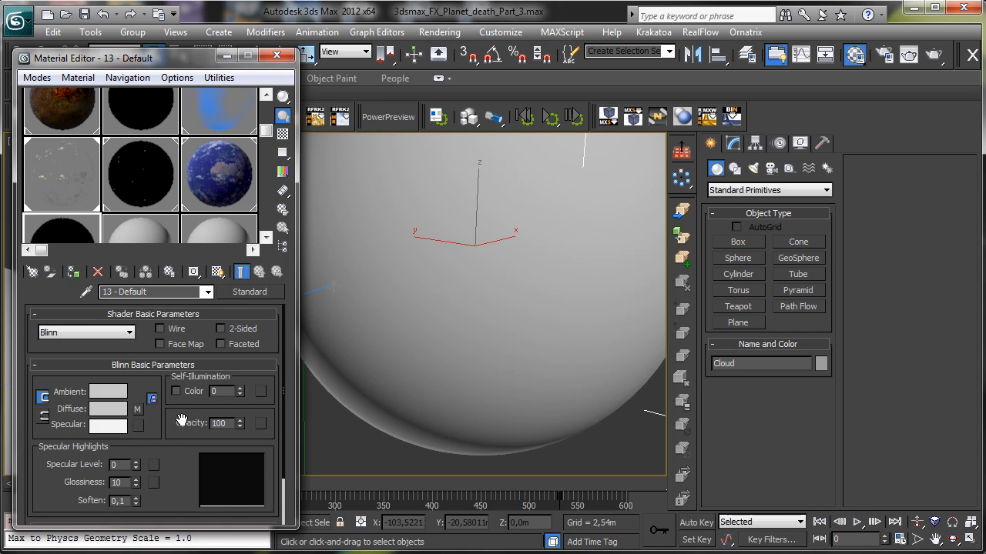
# - Rename the 13 - Default material as FFX guide
pyautogui.click(156, 293)
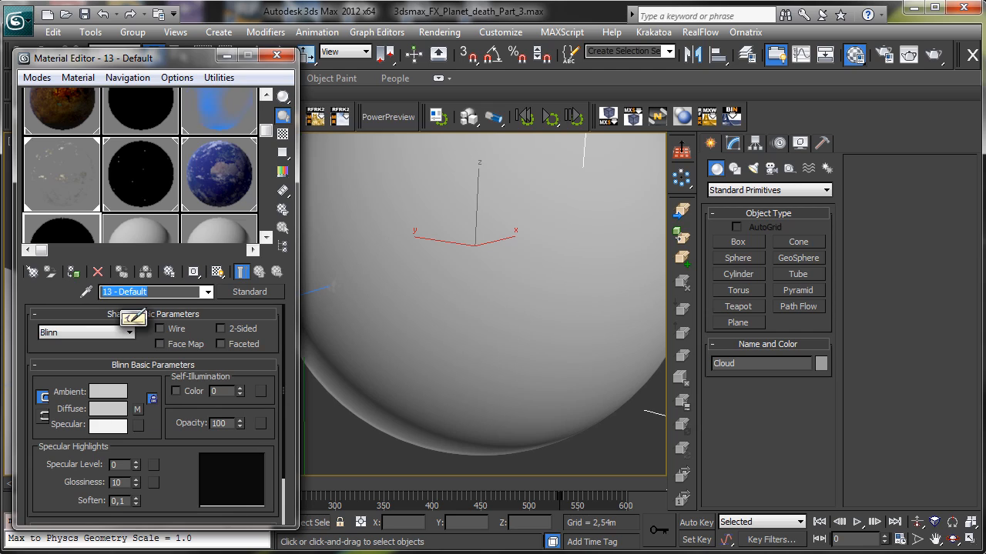
pyautogui.write('FFX')
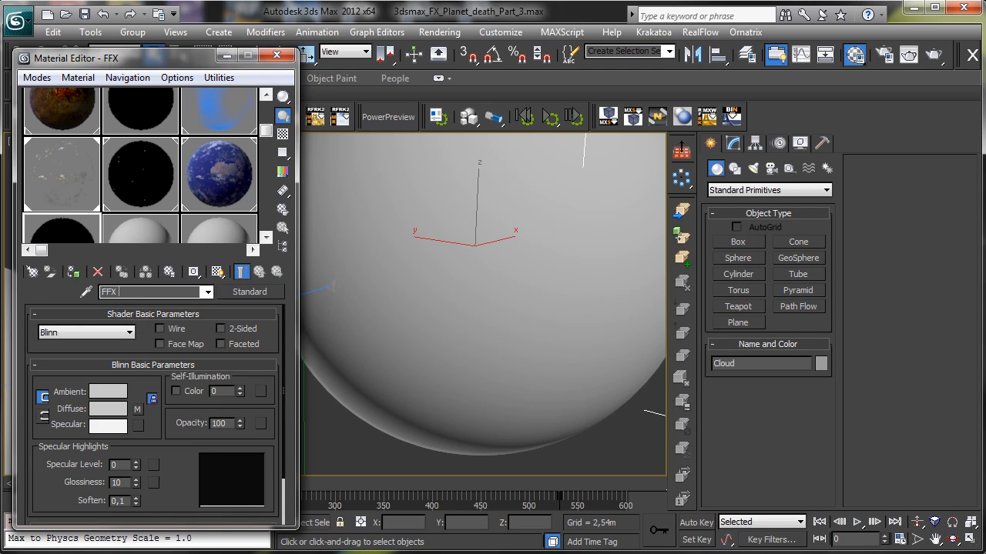
pyautogui.write(' guide')
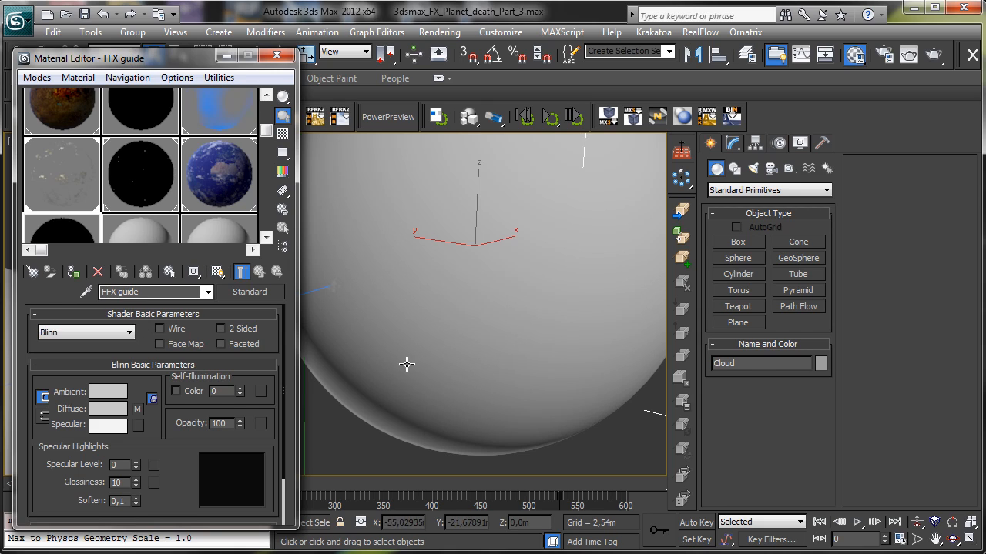
pyautogui.click(375, 450)
pyautogui.click(384, 420)
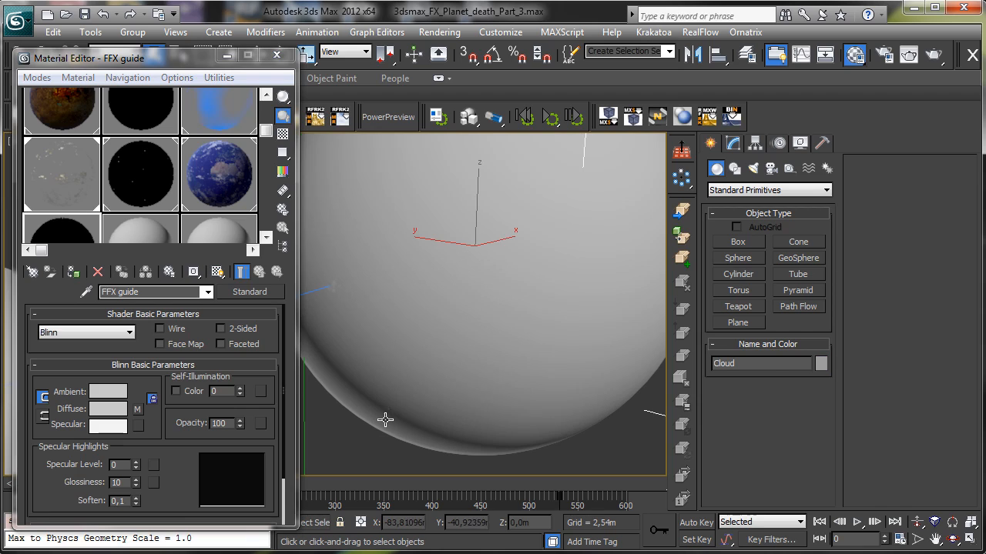
# - Turn off Renderable for the Cloud sphere in its object properties
pyautogui.moveTo(187, 62); pyautogui.dragTo(192, 118)
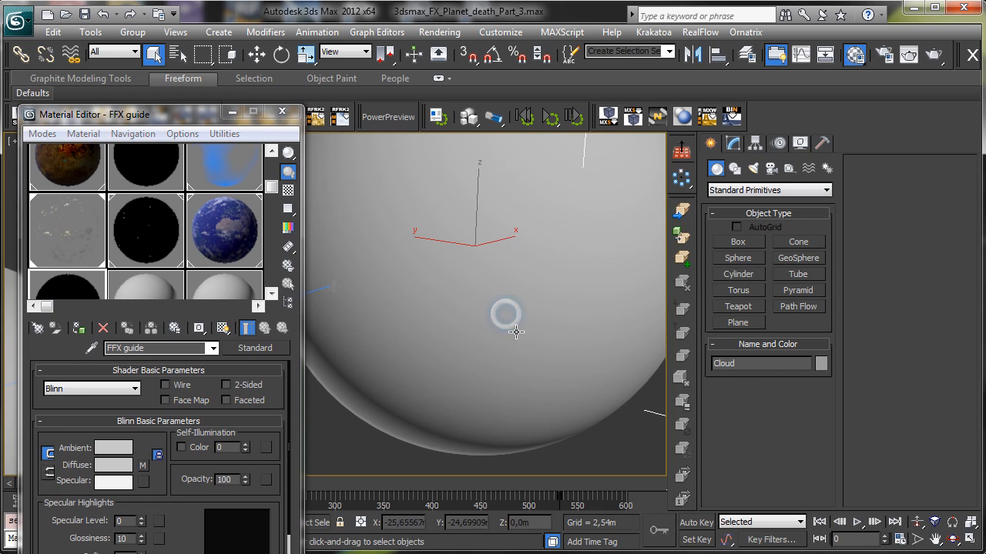
pyautogui.press('w')
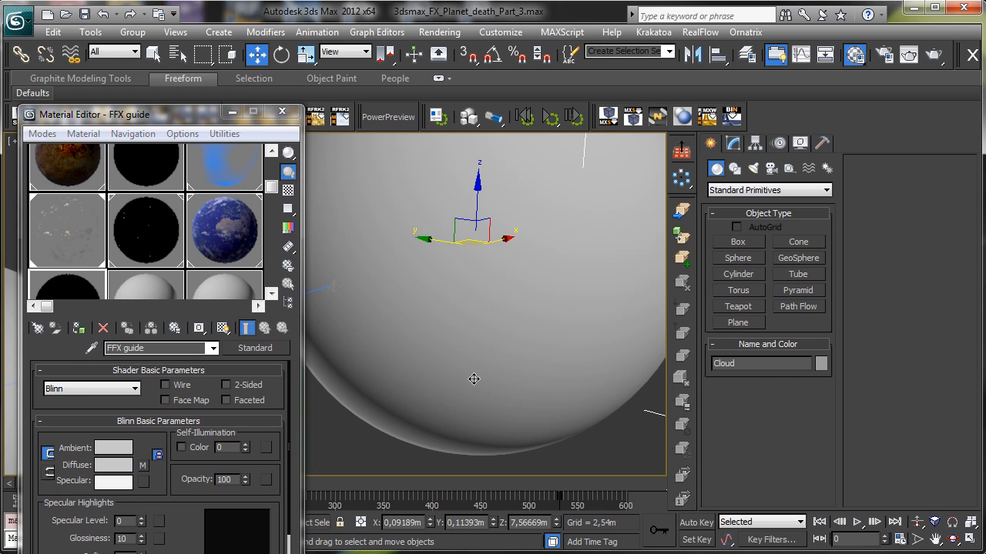
pyautogui.rightClick(509, 326)
pyautogui.click(552, 413)
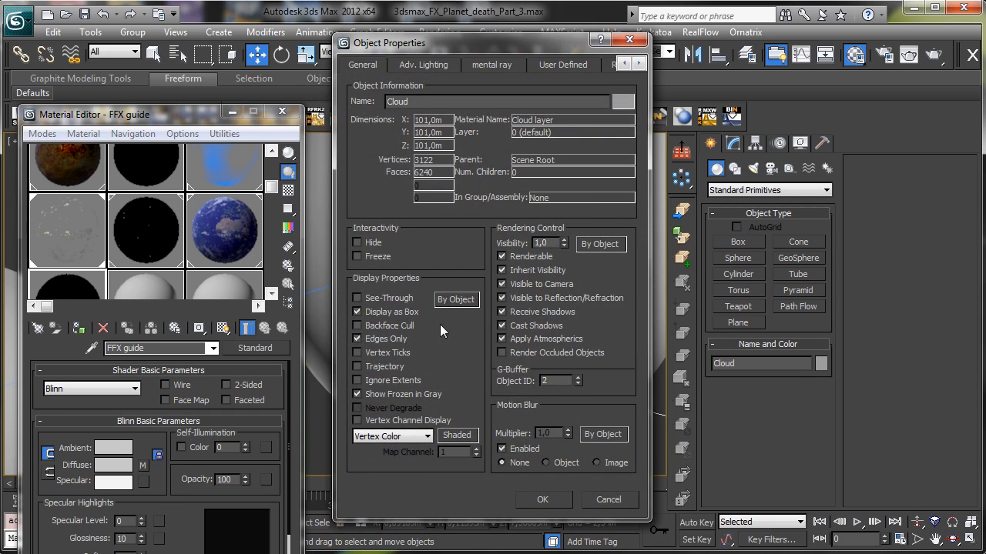
pyautogui.click(519, 255)
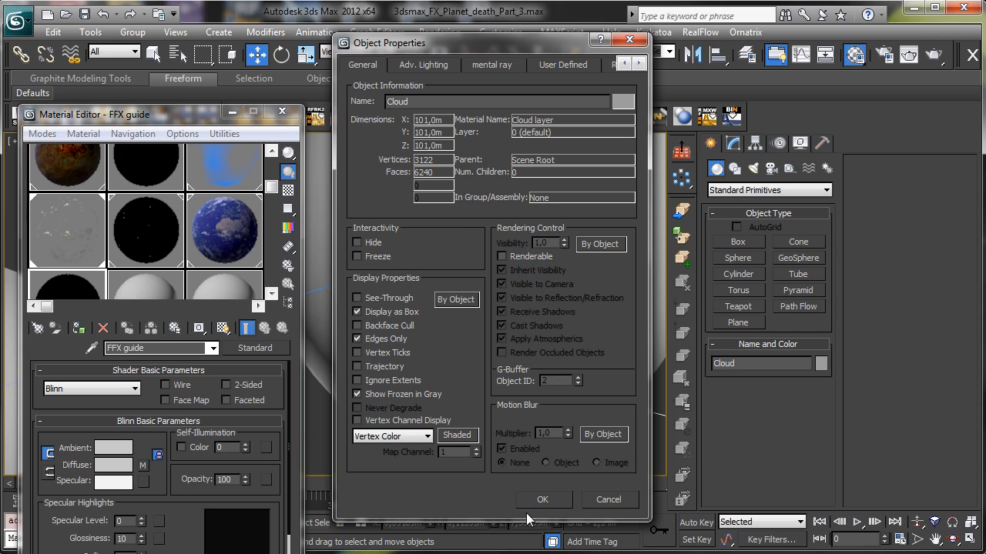
pyautogui.click(541, 501)
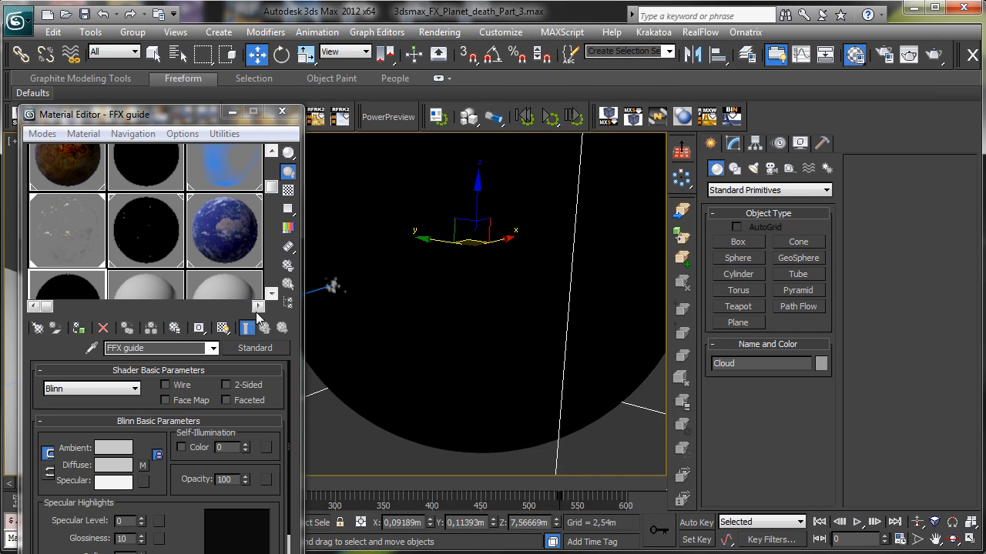
# - Assign the FFX guide material to the Planet sphere and show its diffuse Gradient Ramp map in the viewport
pyautogui.click(390, 204)
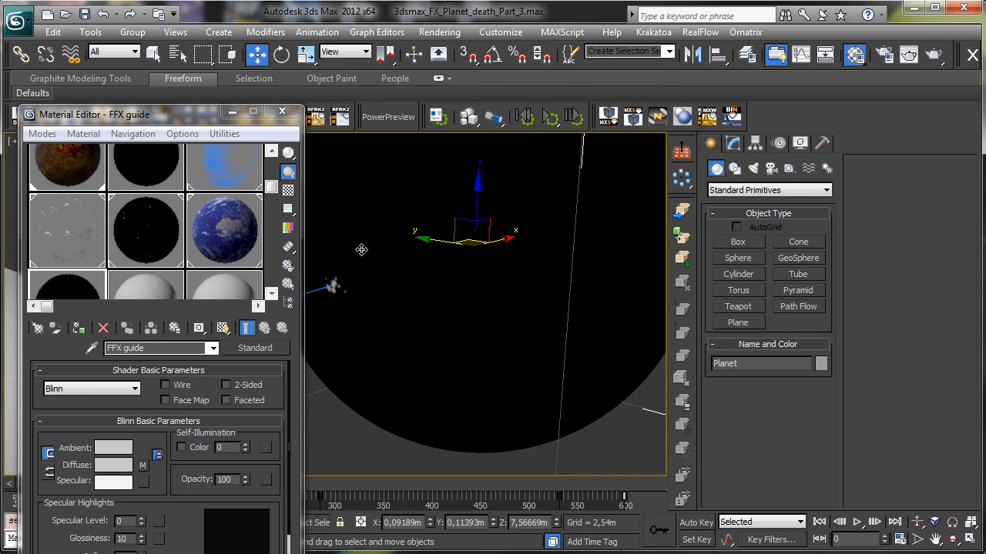
pyautogui.click(79, 329)
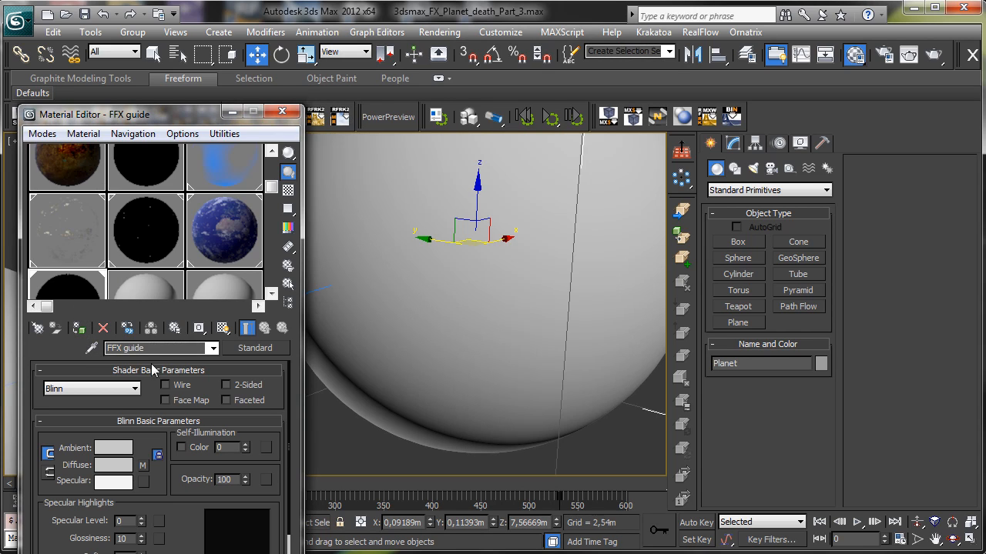
pyautogui.click(144, 466)
pyautogui.click(223, 329)
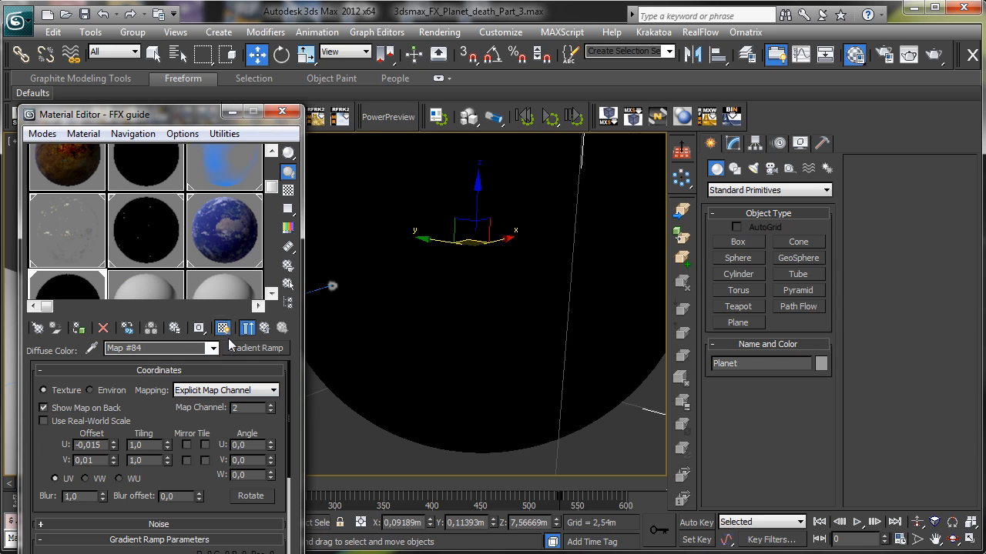
pyautogui.click(281, 111)
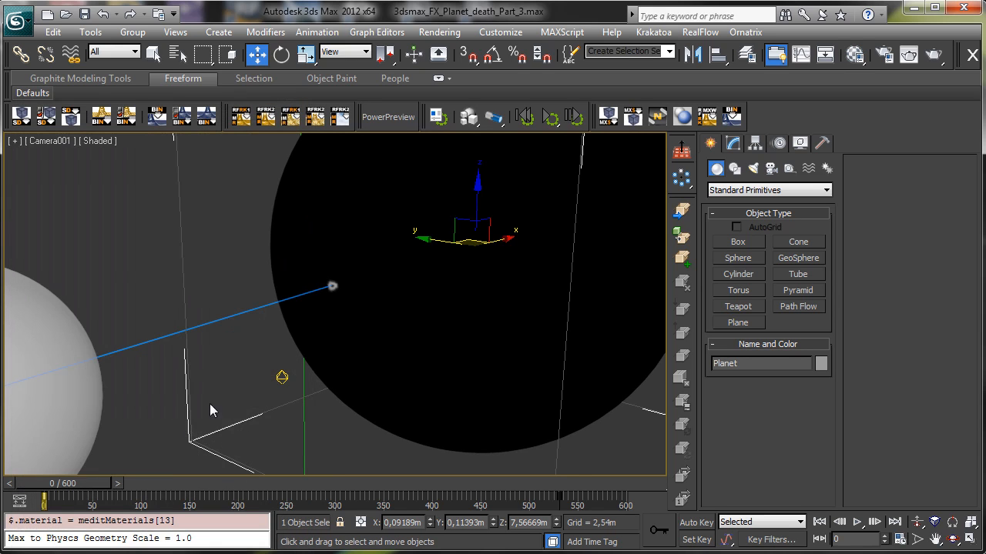
# - Save the scene at frame 0 as 3dsmax_FX_Planet_death_Part_4.max, replacing the existing file
pyautogui.moveTo(97, 491); pyautogui.dragTo(46, 470)
pyautogui.press('w')
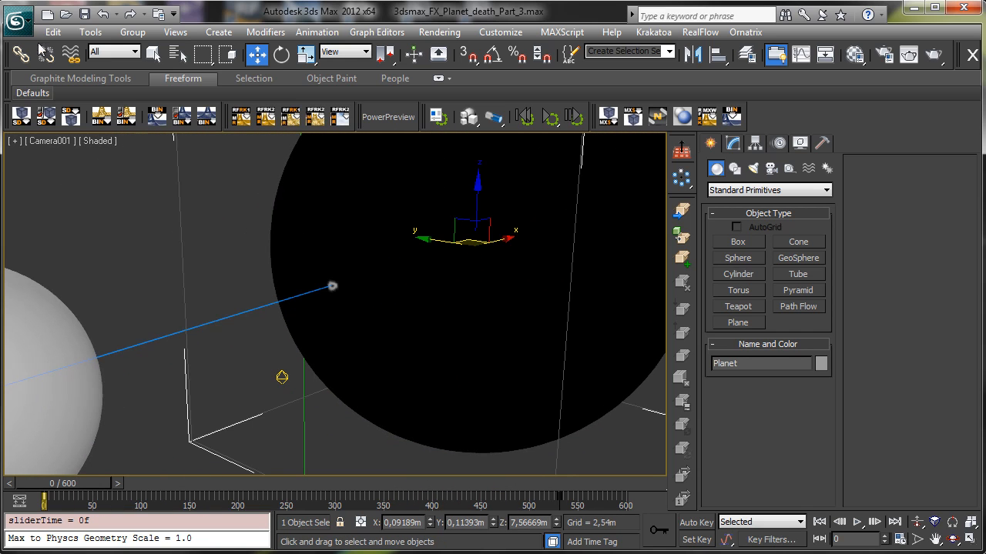
pyautogui.click(17, 21)
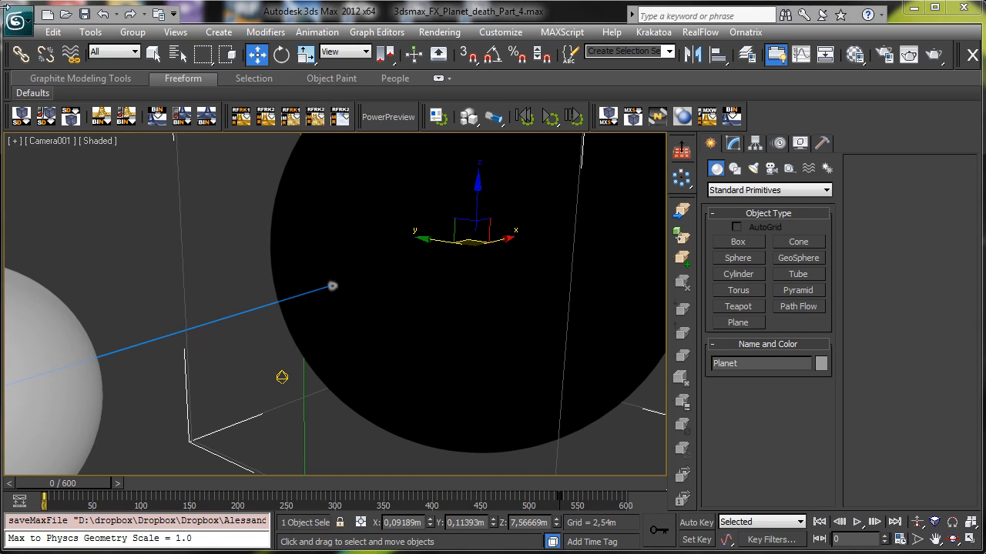
pyautogui.click(17, 21)
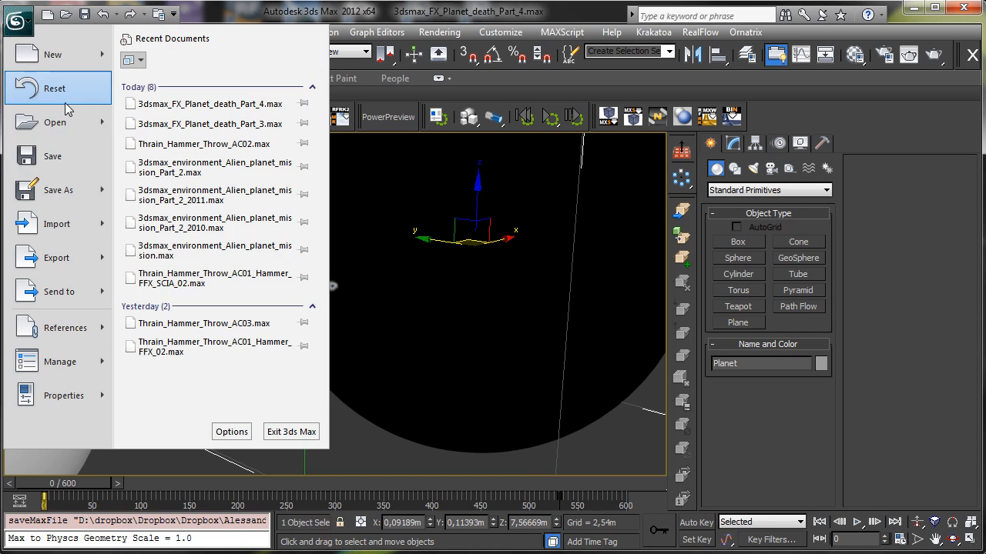
pyautogui.click(72, 192)
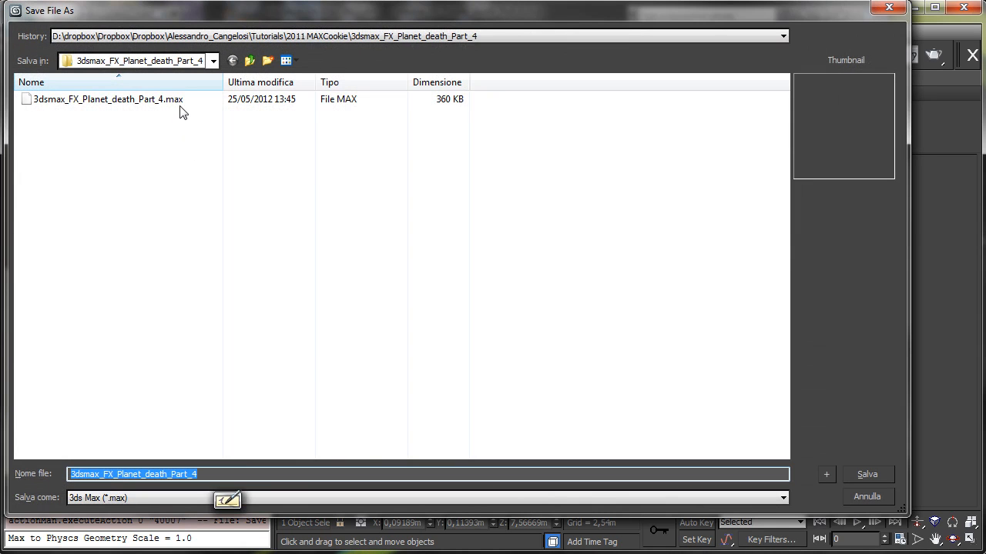
pyautogui.click(180, 107)
pyautogui.click(851, 476)
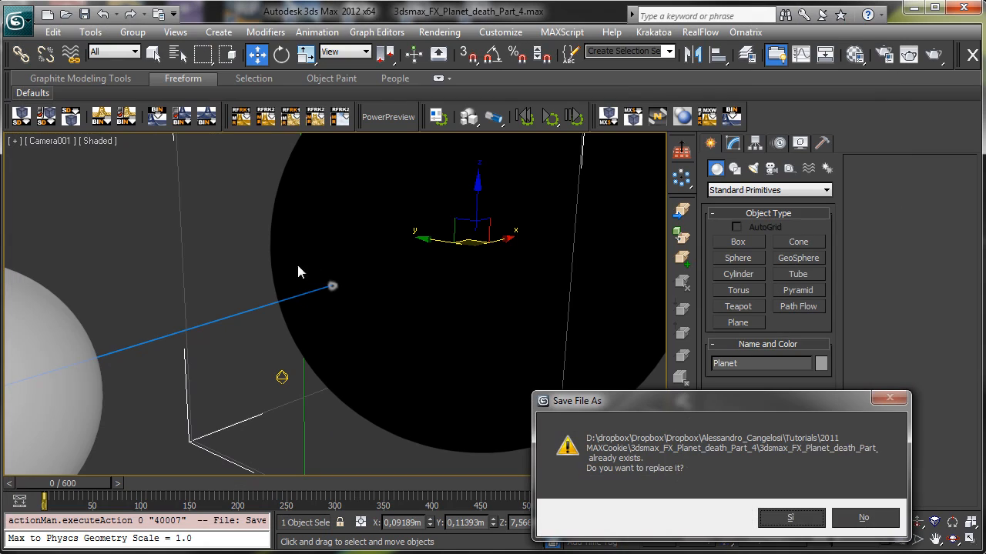
pyautogui.click(791, 519)
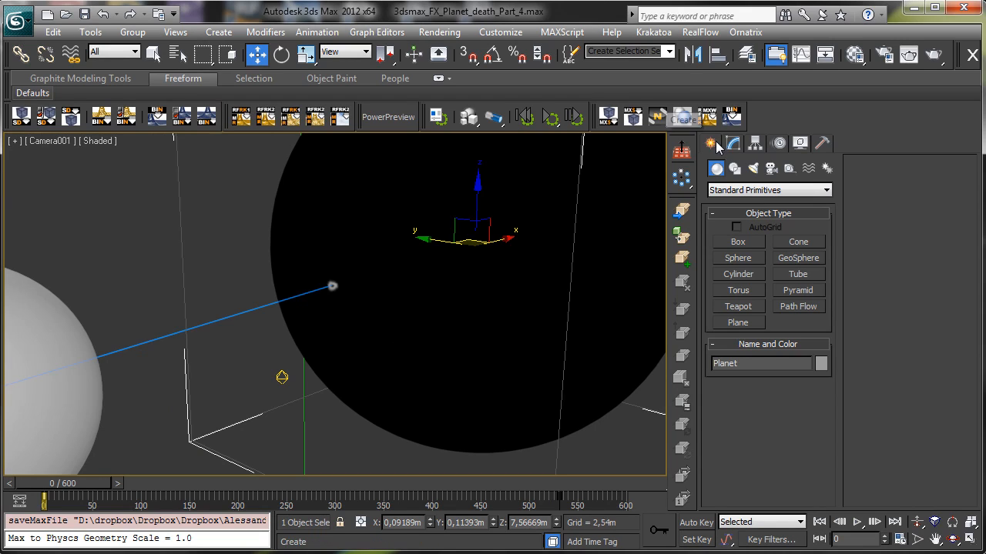
# - Create a FumeFX Object Src helper beside the planet in the camera view, with an icon size of about 10.83 m
pyautogui.click(789, 168)
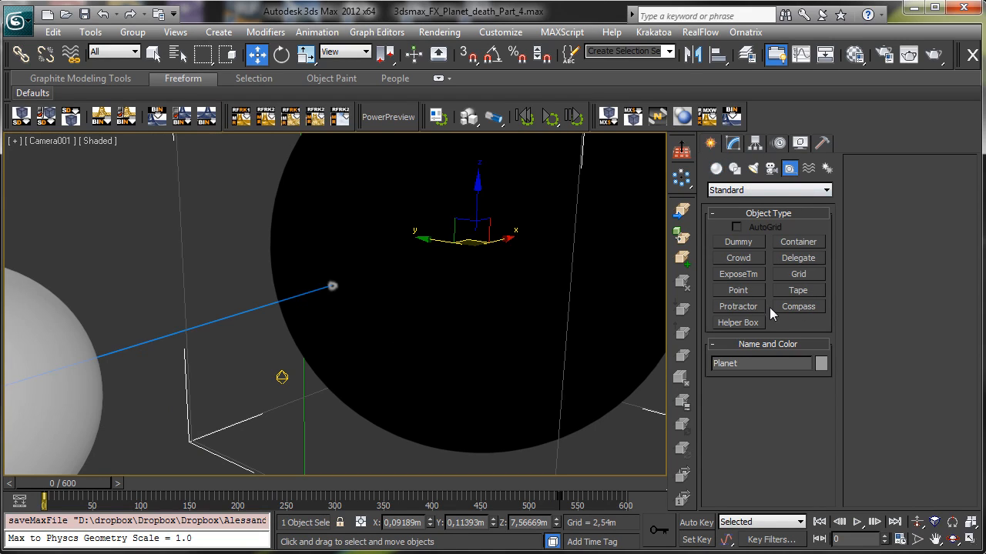
pyautogui.click(809, 170)
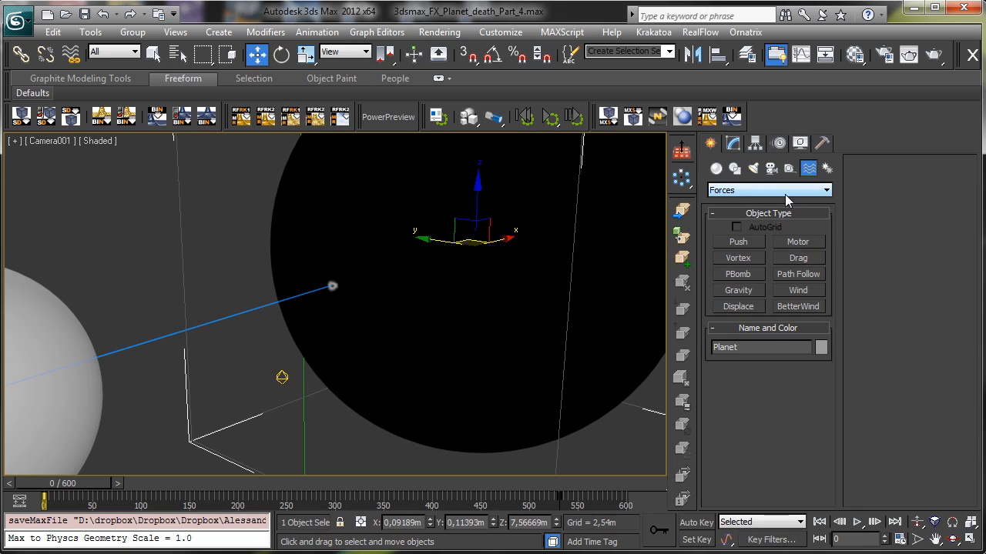
pyautogui.click(789, 168)
pyautogui.click(763, 191)
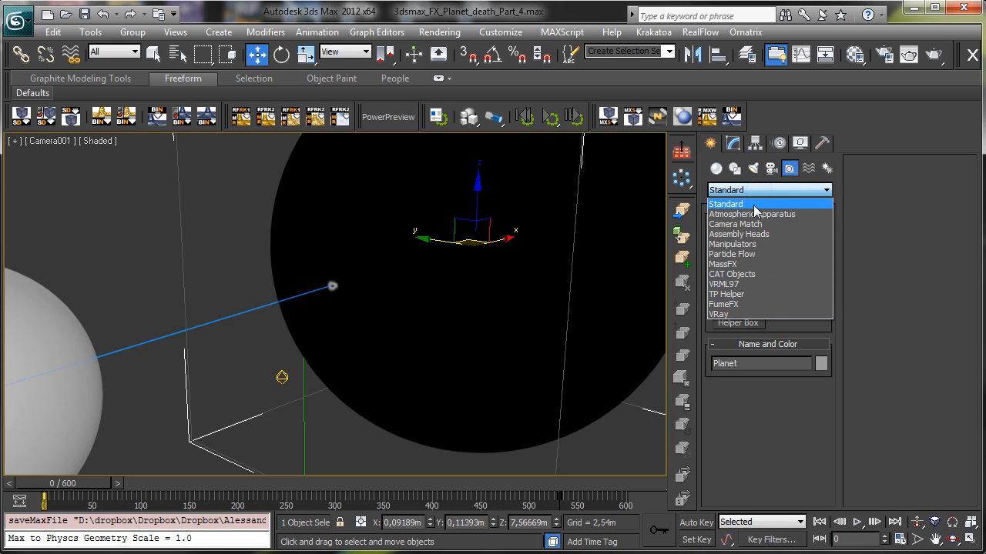
pyautogui.click(737, 265)
pyautogui.click(764, 191)
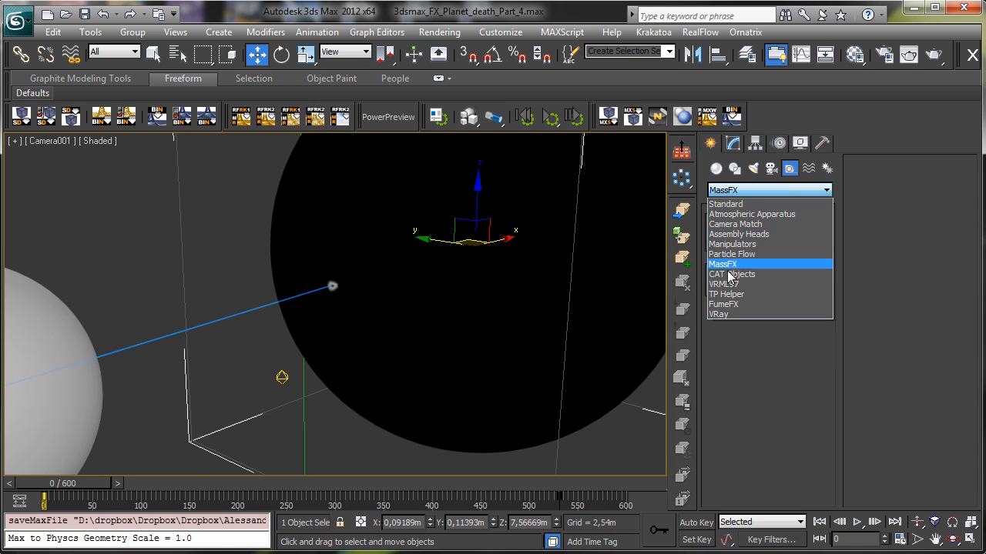
pyautogui.click(747, 303)
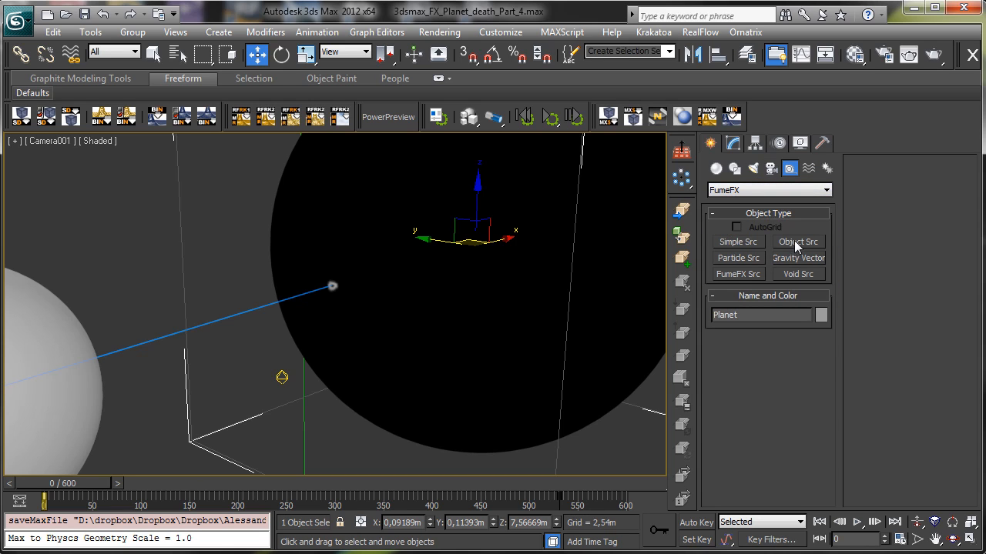
pyautogui.click(794, 240)
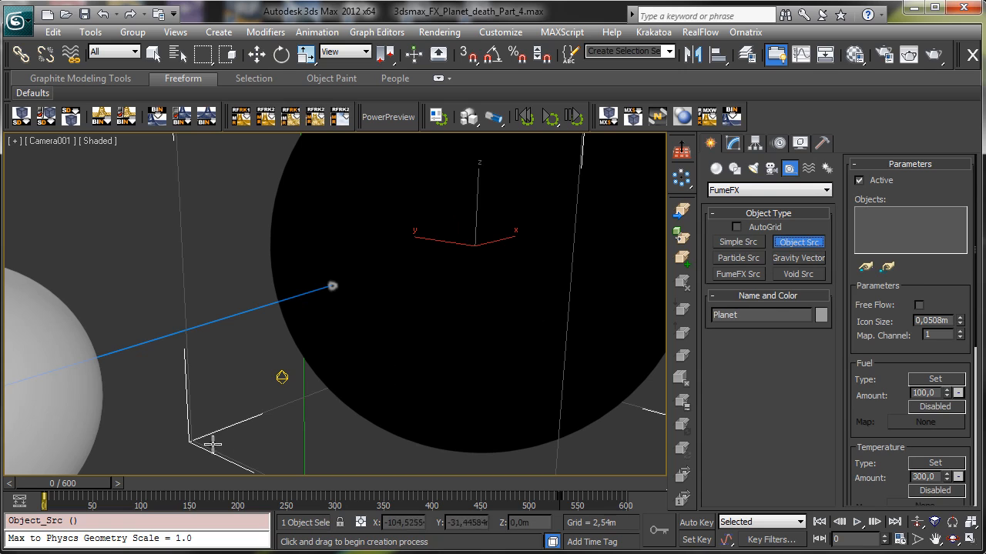
pyautogui.moveTo(171, 438); pyautogui.dragTo(193, 456)
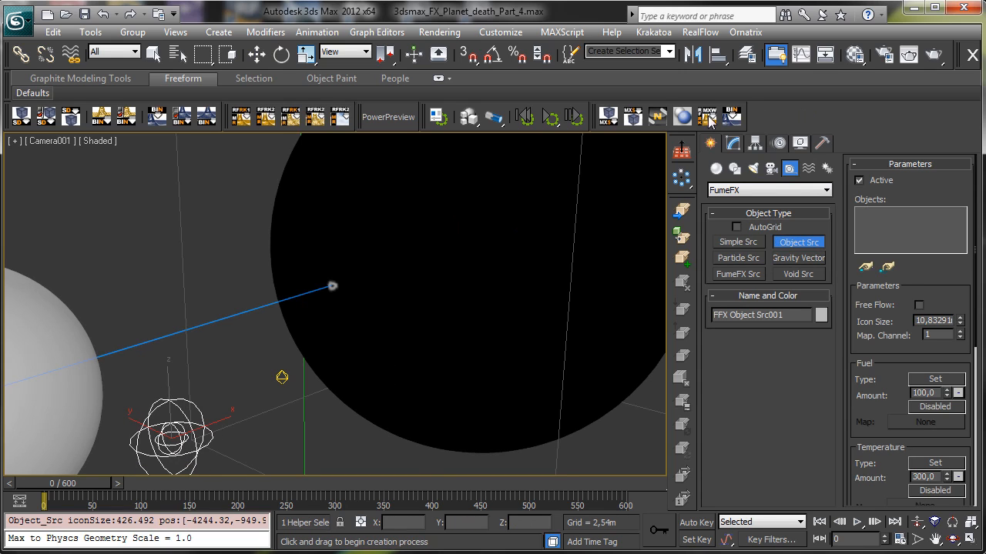
# - Add the Planet sphere to the object source's Objects list
pyautogui.click(732, 143)
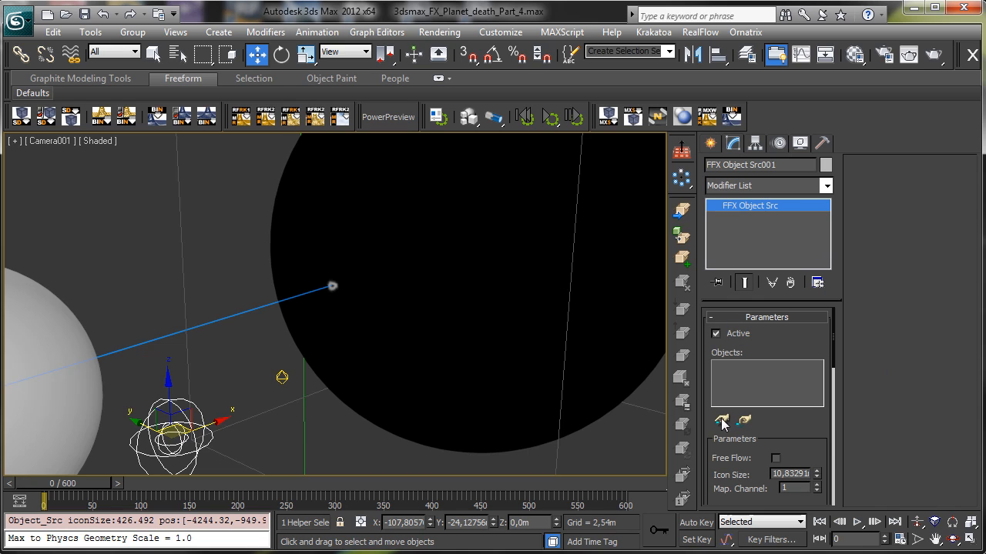
pyautogui.click(721, 419)
pyautogui.click(460, 268)
# - Set the object source's Temperature map mode to Source from Intensity
pyautogui.moveTo(807, 337); pyautogui.dragTo(796, 172)
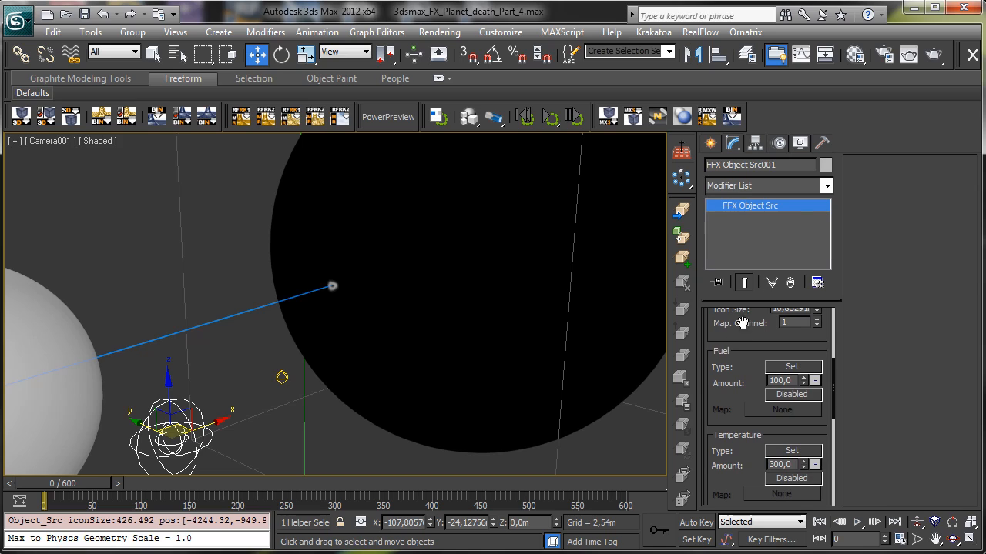
pyautogui.moveTo(751, 347); pyautogui.dragTo(748, 315)
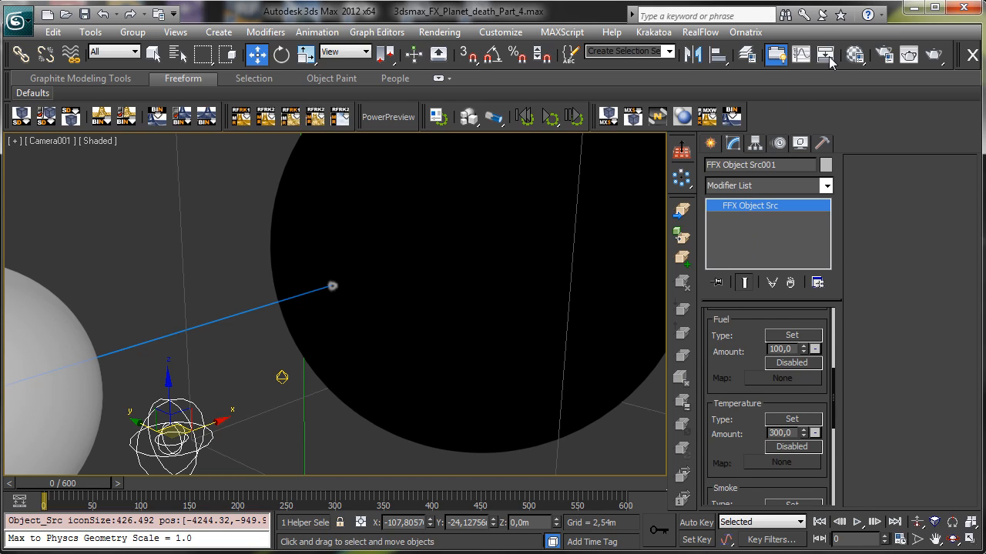
pyautogui.scroll(-2, 751, 324)
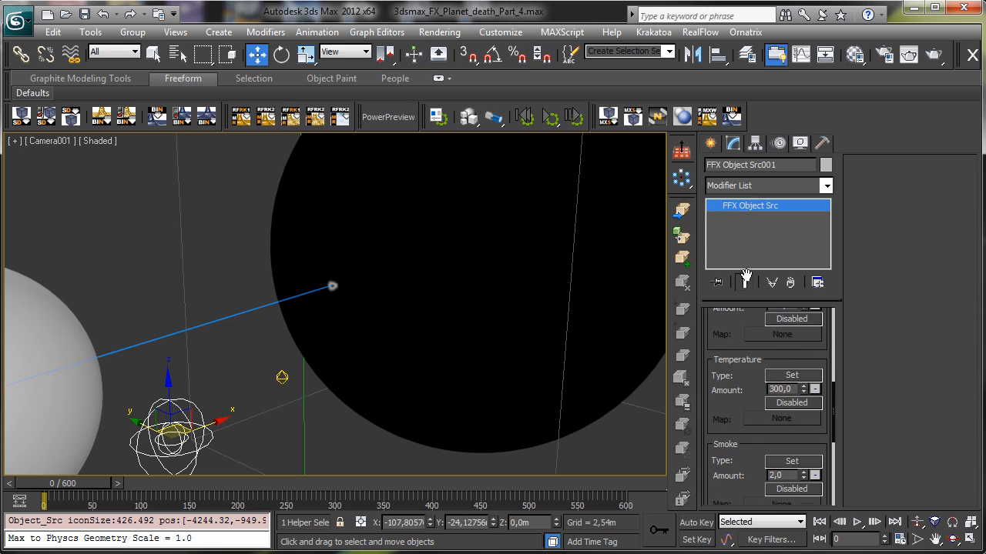
pyautogui.click(793, 402)
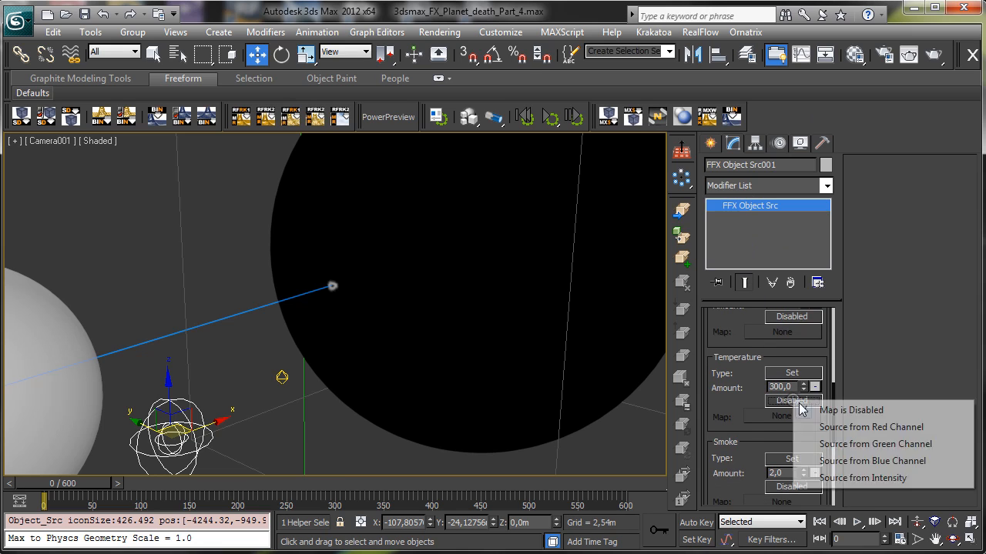
pyautogui.click(887, 478)
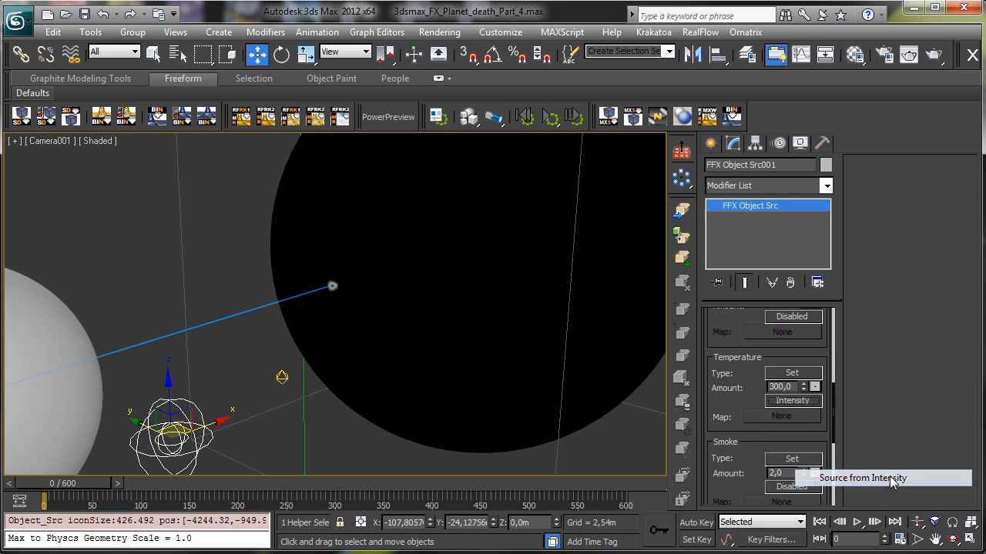
# - Copy the FFX guide material's diffuse Gradient Ramp as an instance into the object source's Temperature map
pyautogui.click(853, 55)
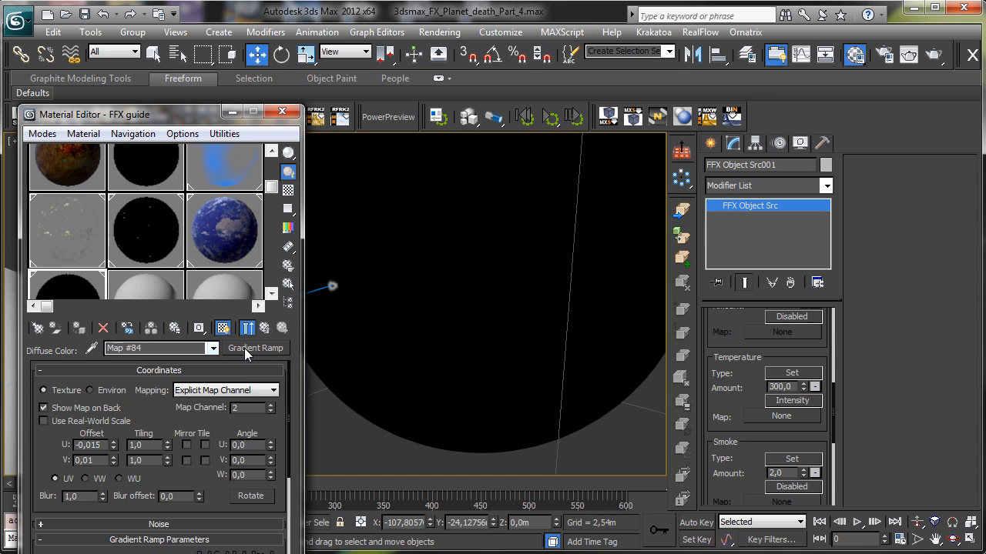
pyautogui.moveTo(244, 348); pyautogui.dragTo(768, 419)
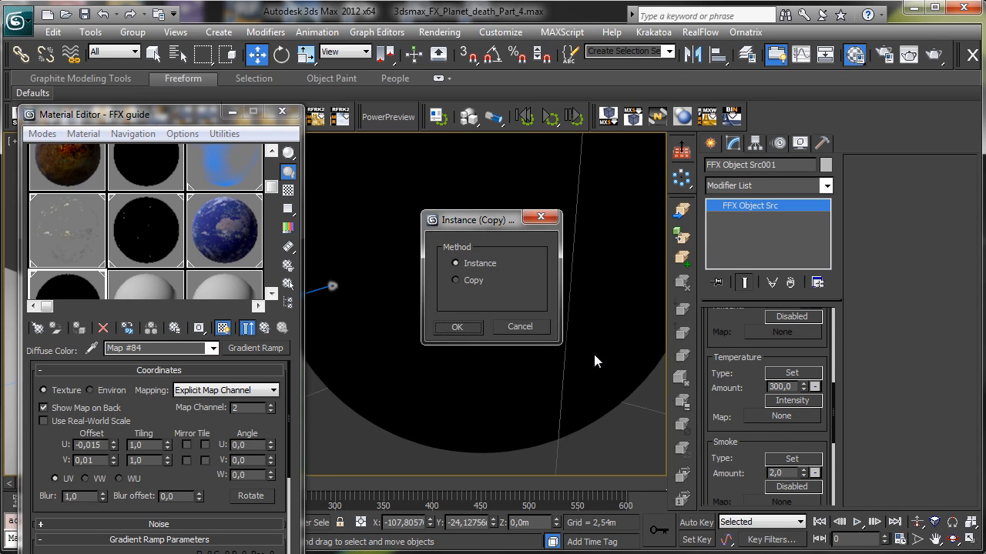
pyautogui.click(459, 327)
pyautogui.click(282, 111)
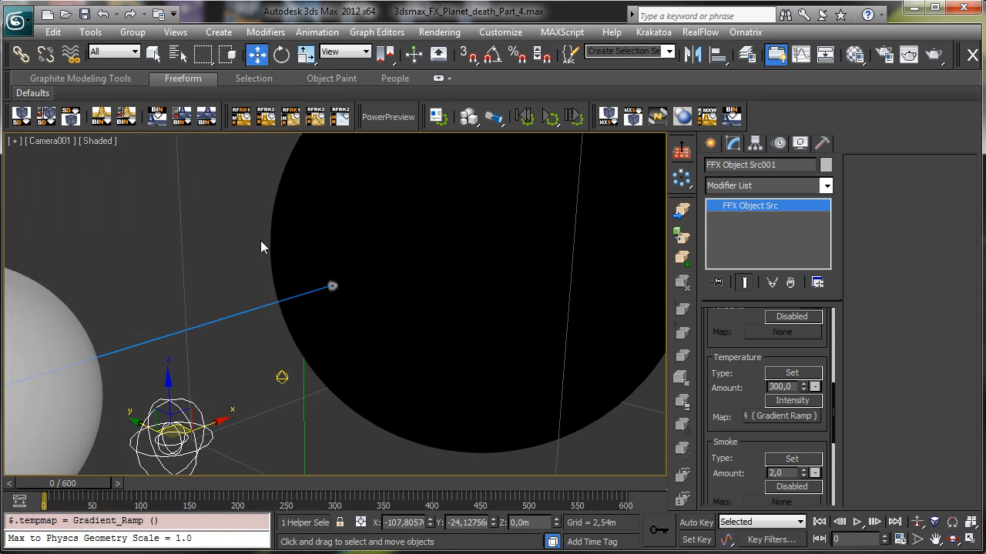
# - Restore the four-viewport layout and return to the object creation options
pyautogui.click(707, 144)
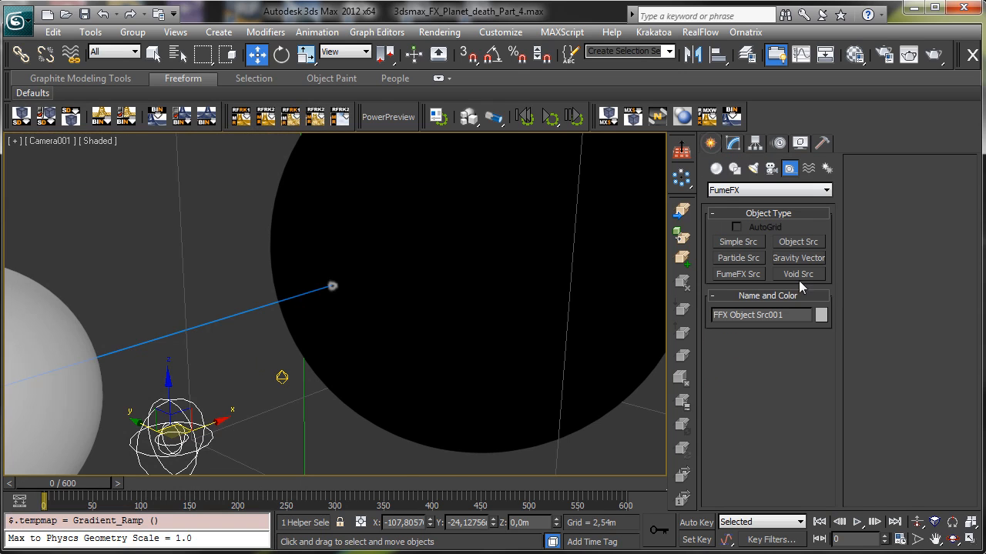
pyautogui.click(968, 539)
pyautogui.click(728, 191)
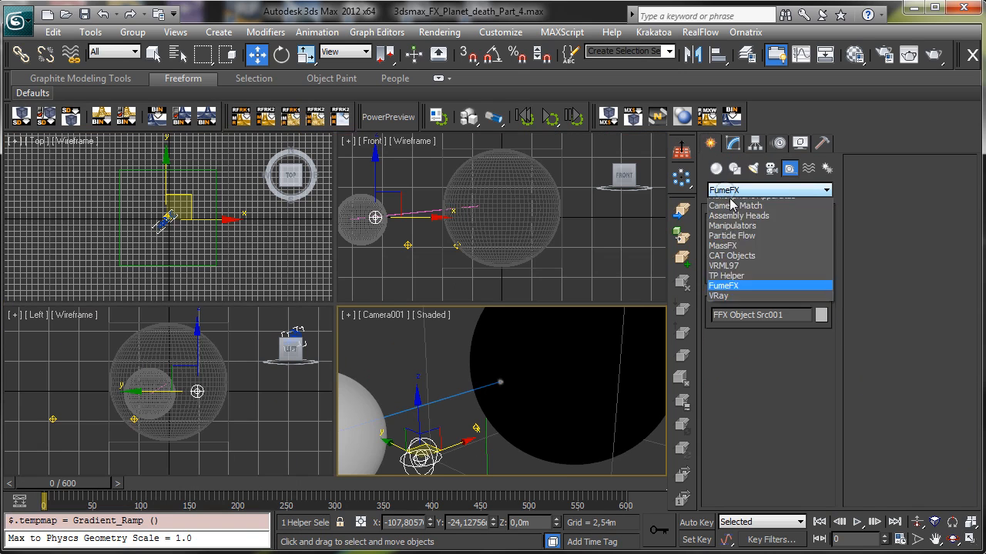
pyautogui.click(736, 204)
pyautogui.click(728, 191)
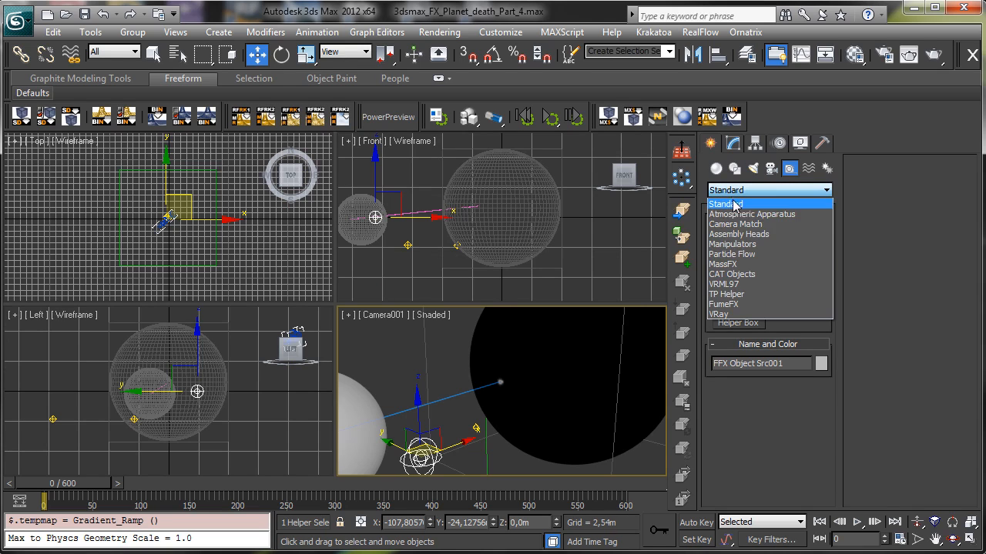
pyautogui.click(735, 305)
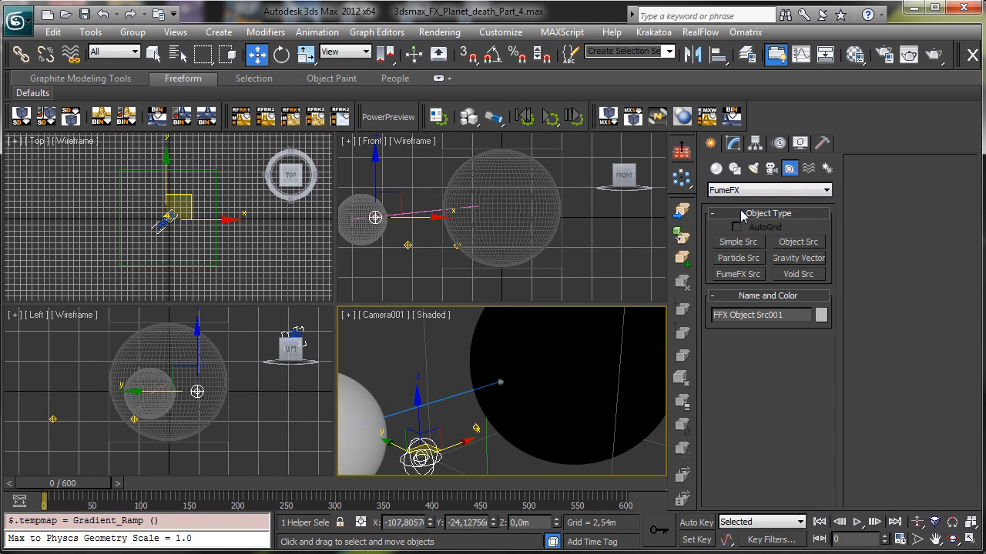
pyautogui.click(738, 191)
# - Create a FumeFX container in the Front view, about 38.65 m wide, 88.43 m long and 14.15 m high
pyautogui.click(718, 170)
pyautogui.click(716, 169)
pyautogui.click(729, 191)
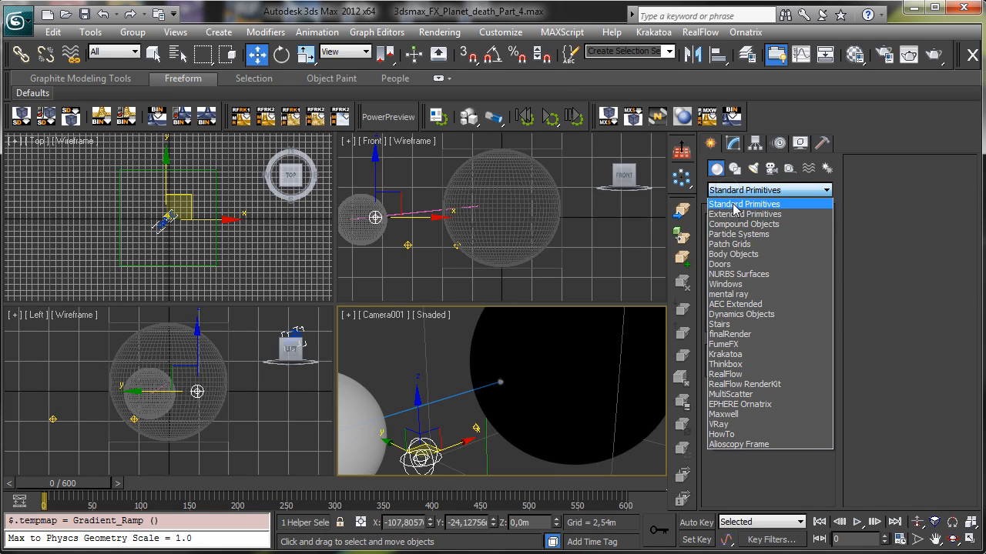
pyautogui.click(730, 344)
pyautogui.click(737, 242)
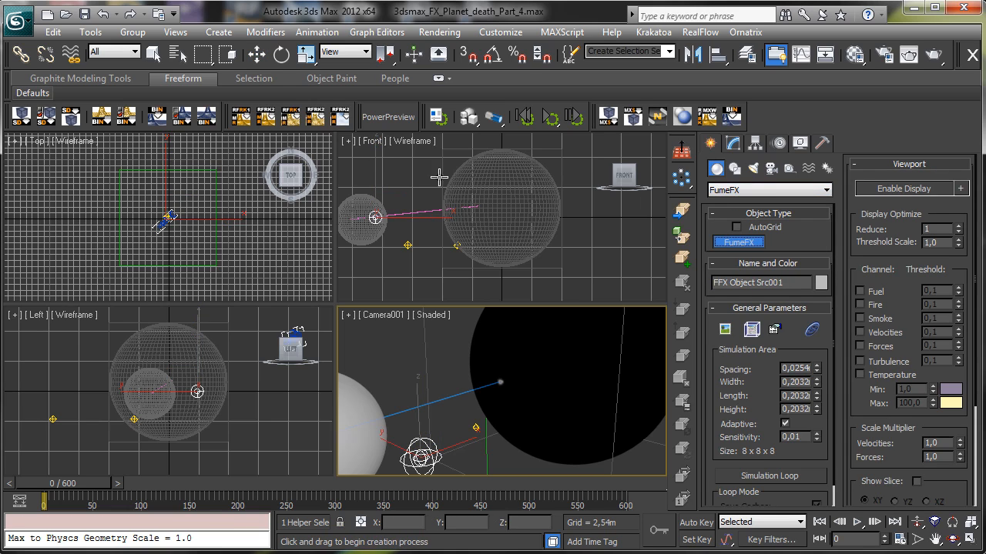
pyautogui.moveTo(420, 155); pyautogui.dragTo(466, 258)
pyautogui.click(558, 345)
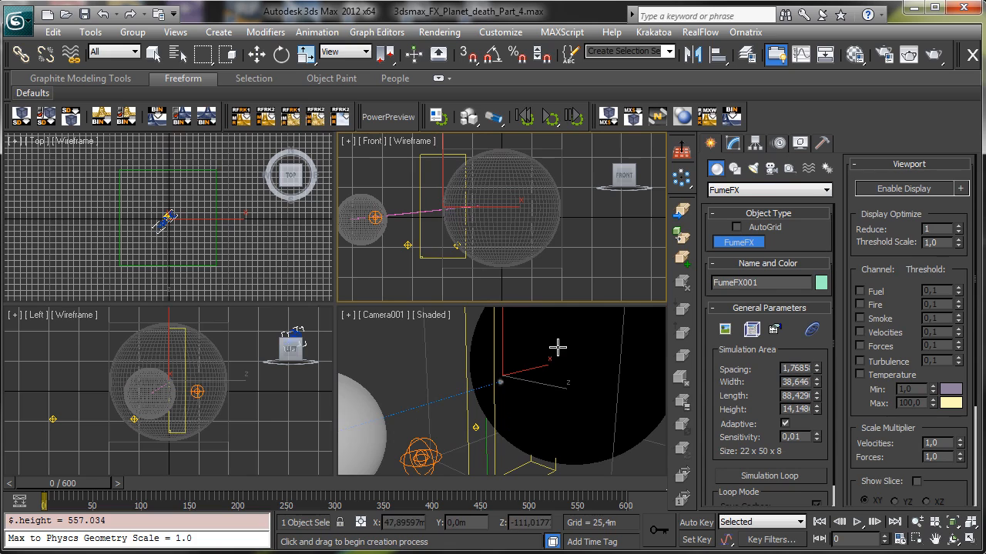
# - Move the FumeFX container to the planet's left edge in the Left view and increase its height to about 91.57 m
pyautogui.click(257, 54)
pyautogui.moveTo(198, 382); pyautogui.dragTo(167, 379)
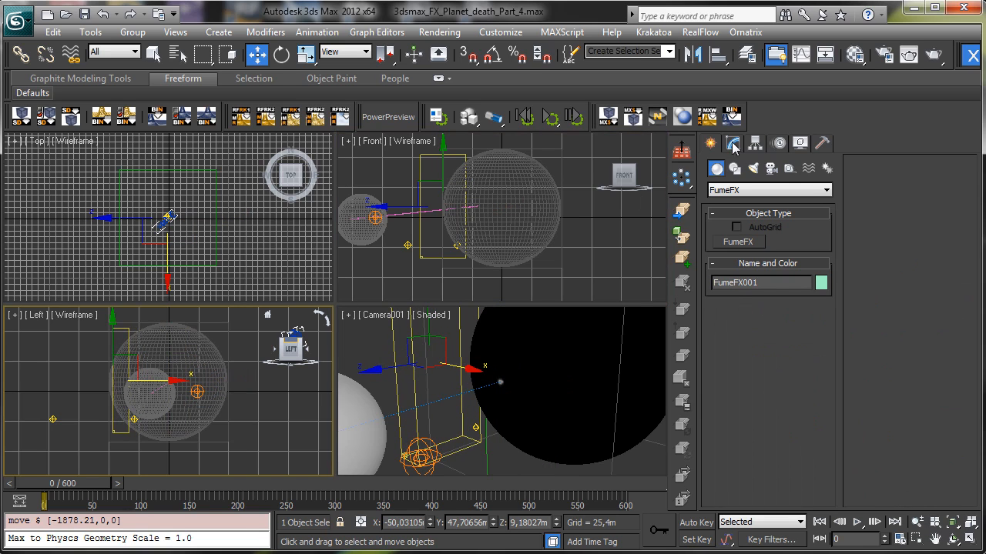
pyautogui.click(732, 144)
pyautogui.moveTo(817, 419); pyautogui.dragTo(817, 362)
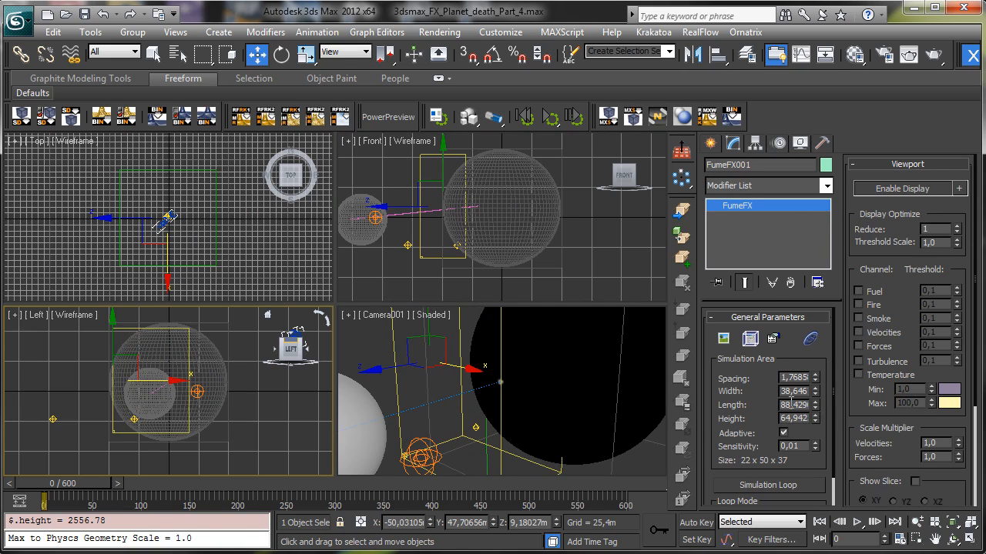
pyautogui.moveTo(817, 419); pyautogui.dragTo(788, 383)
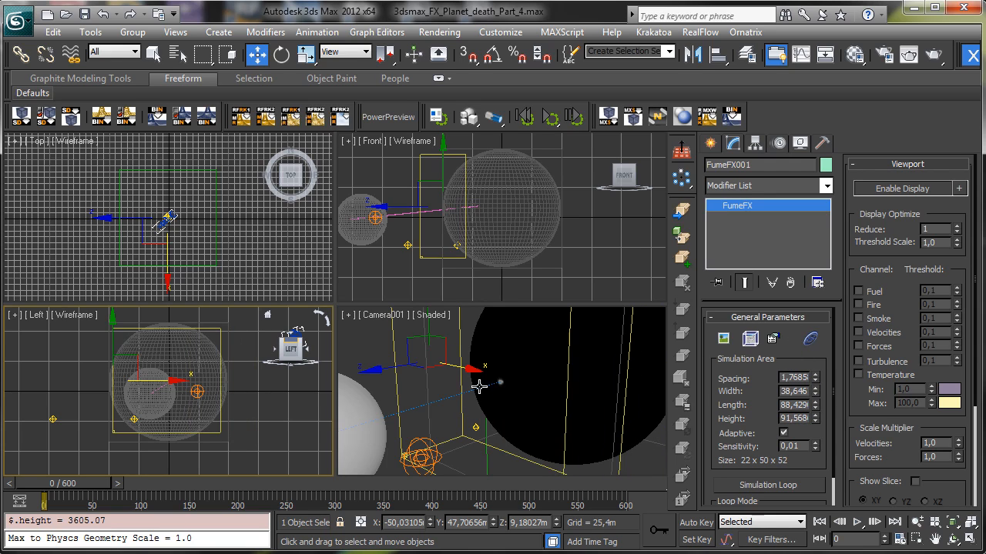
# - Maximize the camera view and open the FumeFX UI for the container, fitting its window on screen
pyautogui.rightClick(546, 361)
pyautogui.click(971, 540)
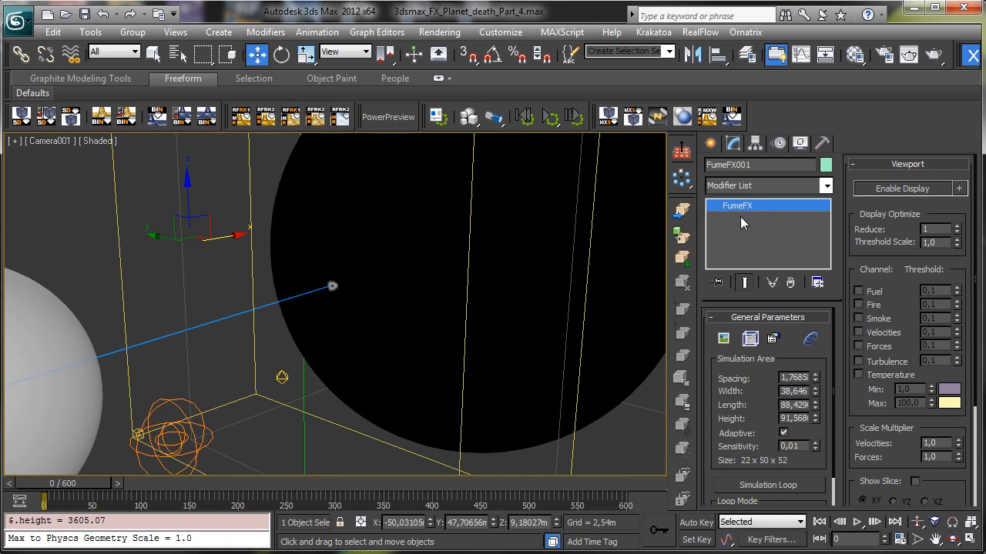
pyautogui.click(751, 339)
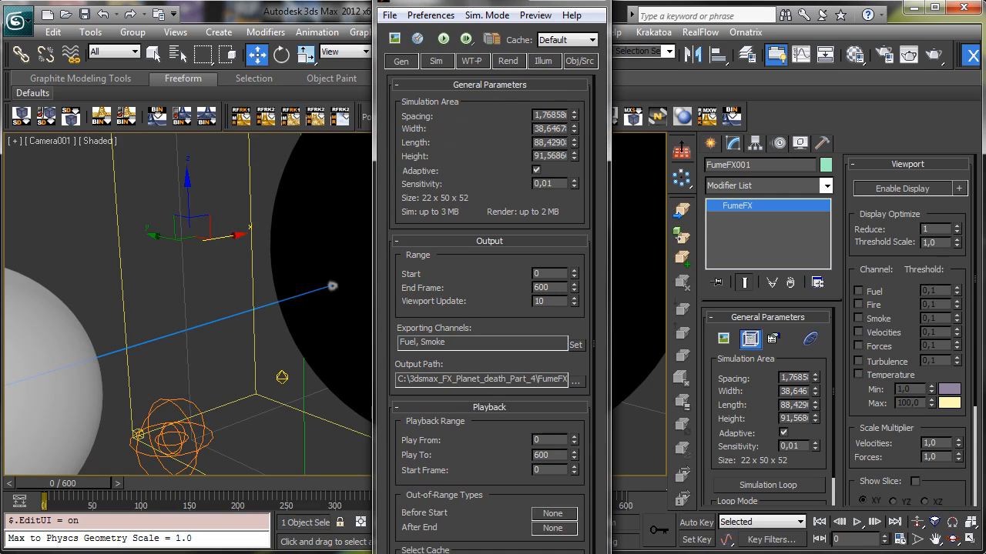
pyautogui.moveTo(461, 2); pyautogui.dragTo(93, 19)
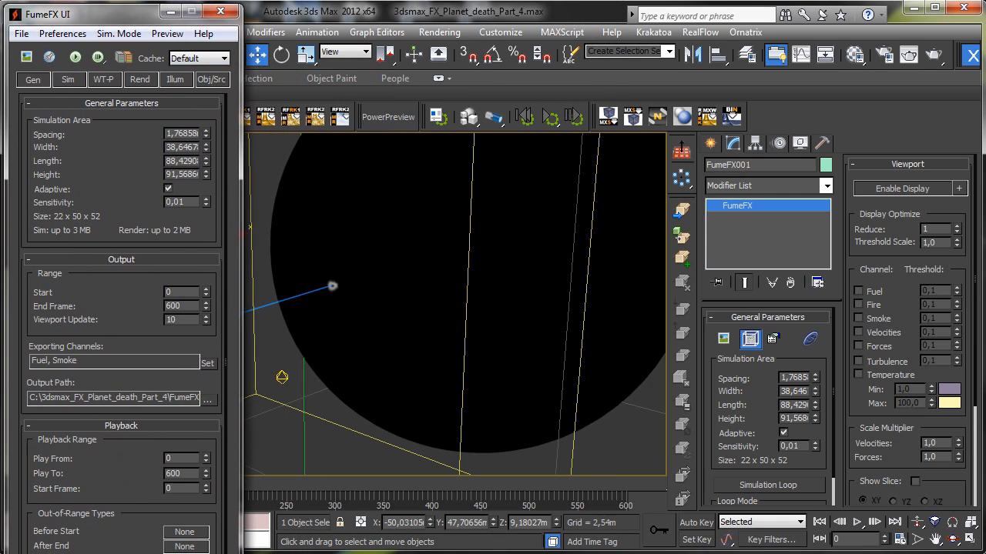
pyautogui.moveTo(131, 553); pyautogui.dragTo(131, 543)
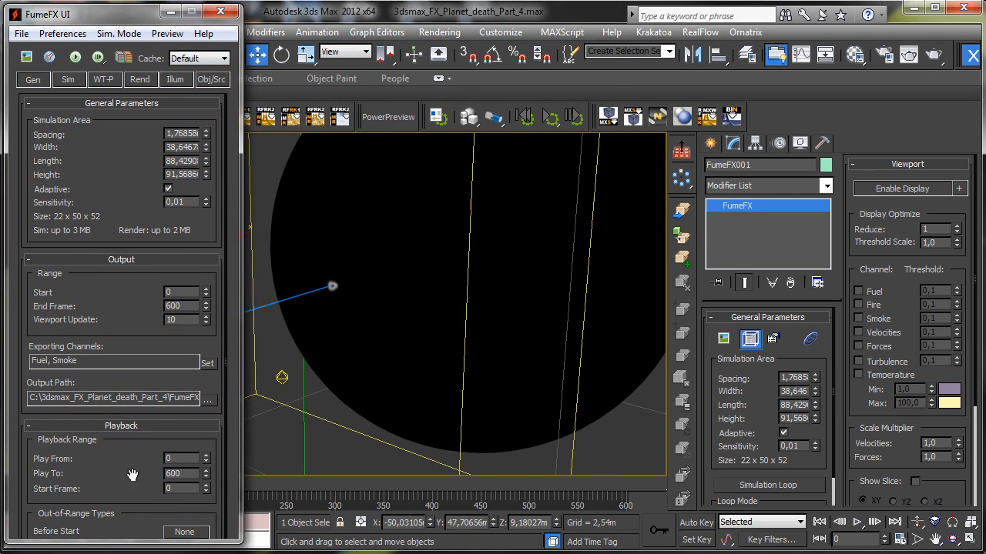
# - Add the FumeFX object source helper to the container's Objects/Sources/SpaceWarps list
pyautogui.click(214, 80)
pyautogui.click(130, 212)
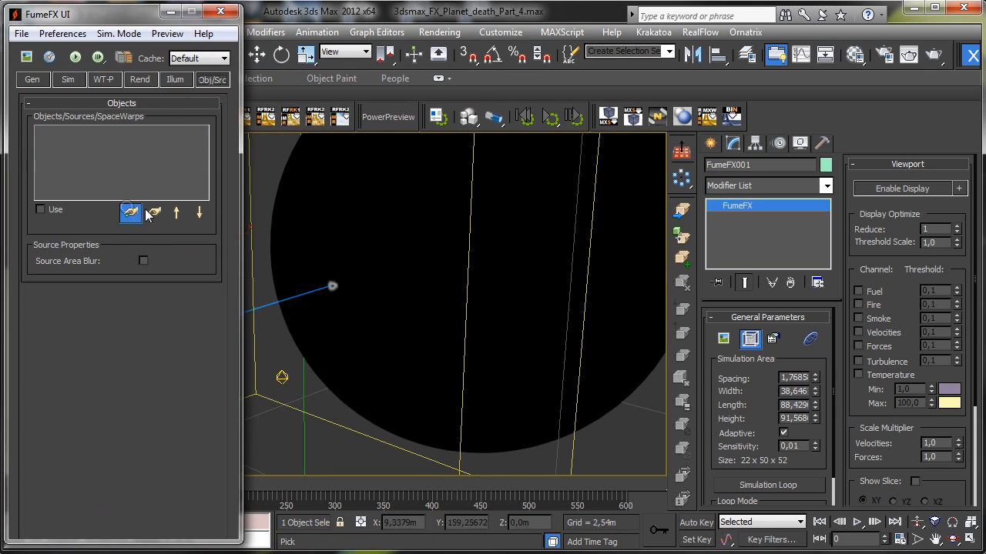
pyautogui.moveTo(228, 21); pyautogui.dragTo(681, 24)
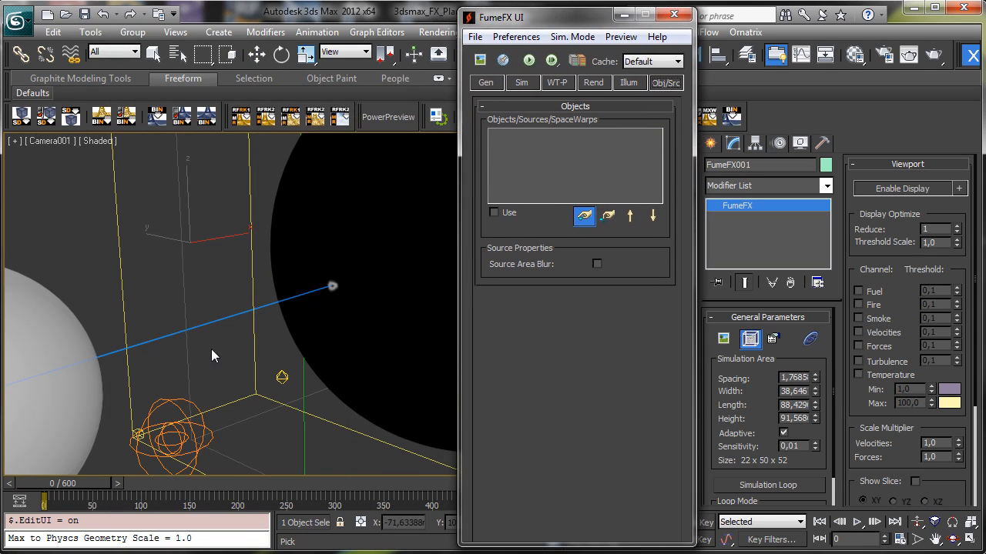
pyautogui.click(162, 405)
pyautogui.moveTo(493, 23); pyautogui.dragTo(39, 28)
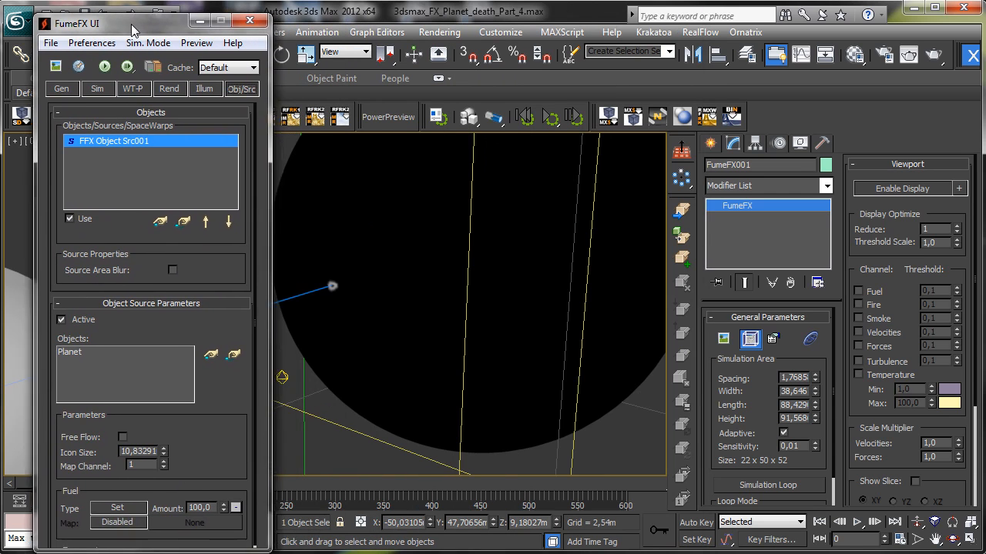
# - Review the wavelet turbulence settings and the simulation's system, turbulence and fuel parameters
pyautogui.click(106, 87)
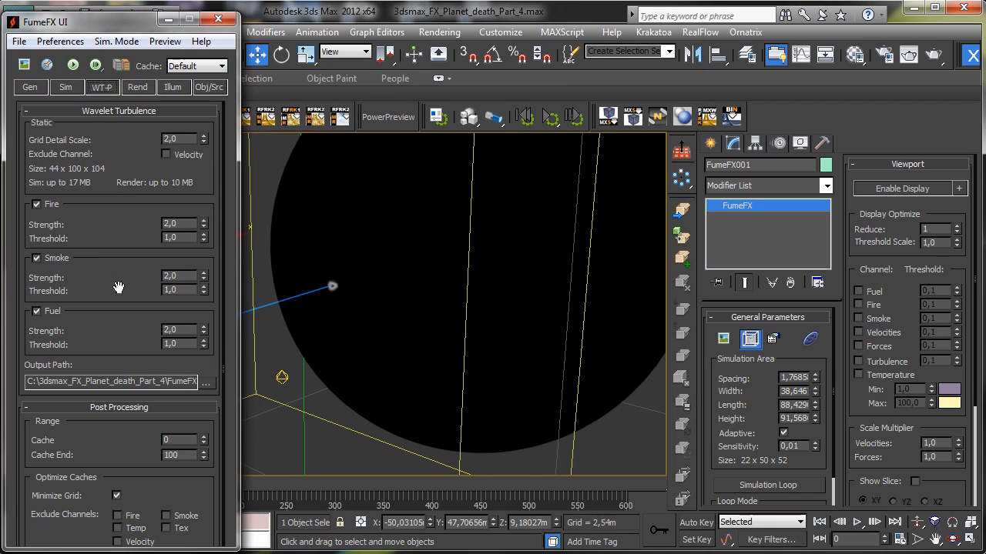
pyautogui.click(66, 87)
pyautogui.moveTo(112, 360); pyautogui.dragTo(178, 66)
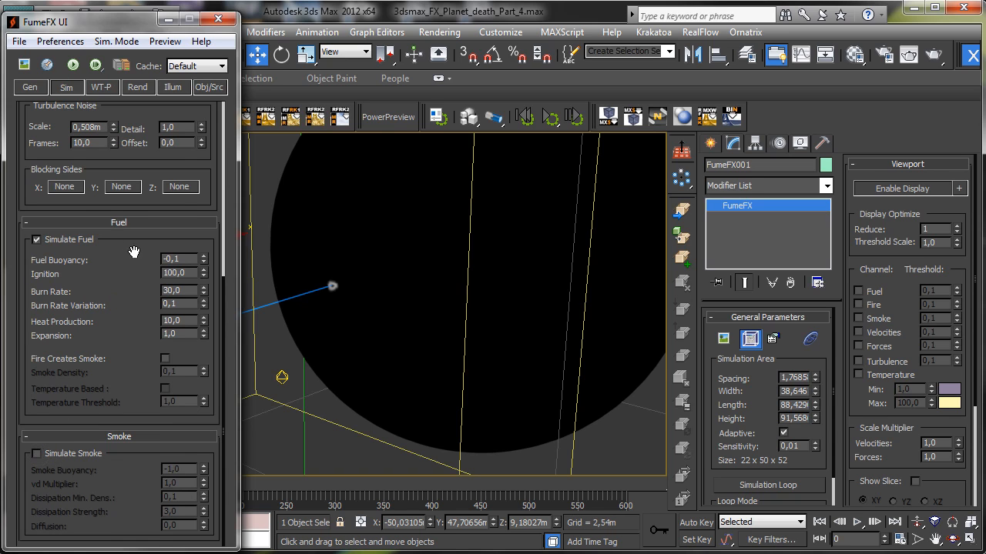
pyautogui.scroll(5, 136, 250)
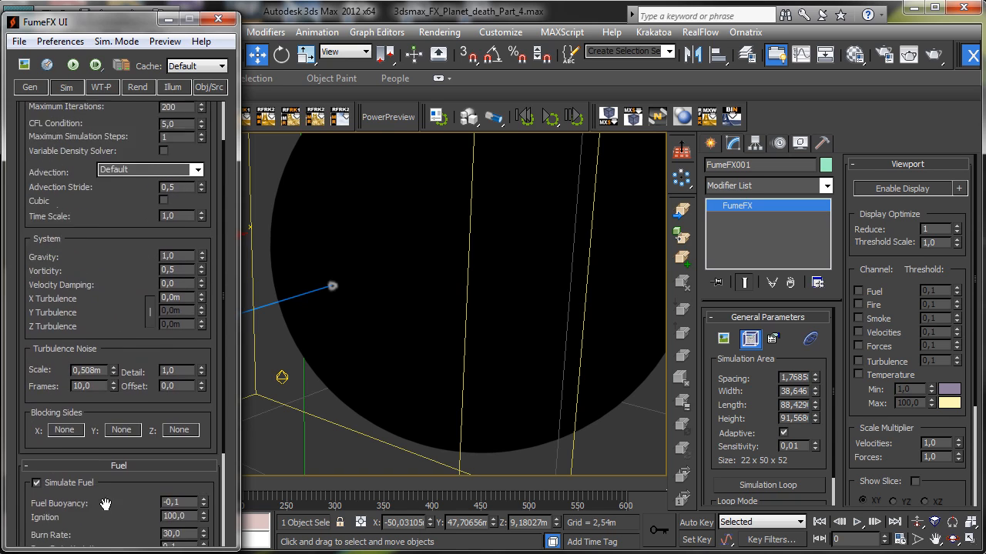
# - Open the FumeFX output preview, enlarge its window and move it clear of the viewport
pyautogui.click(24, 65)
pyautogui.moveTo(485, 185); pyautogui.dragTo(604, 24)
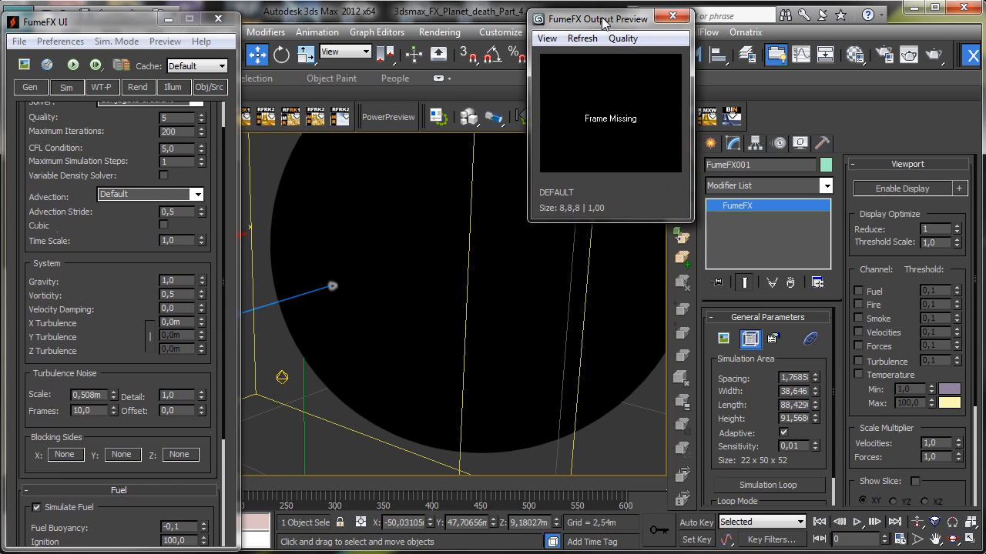
pyautogui.moveTo(690, 221); pyautogui.dragTo(765, 291)
pyautogui.moveTo(605, 25); pyautogui.dragTo(808, 37)
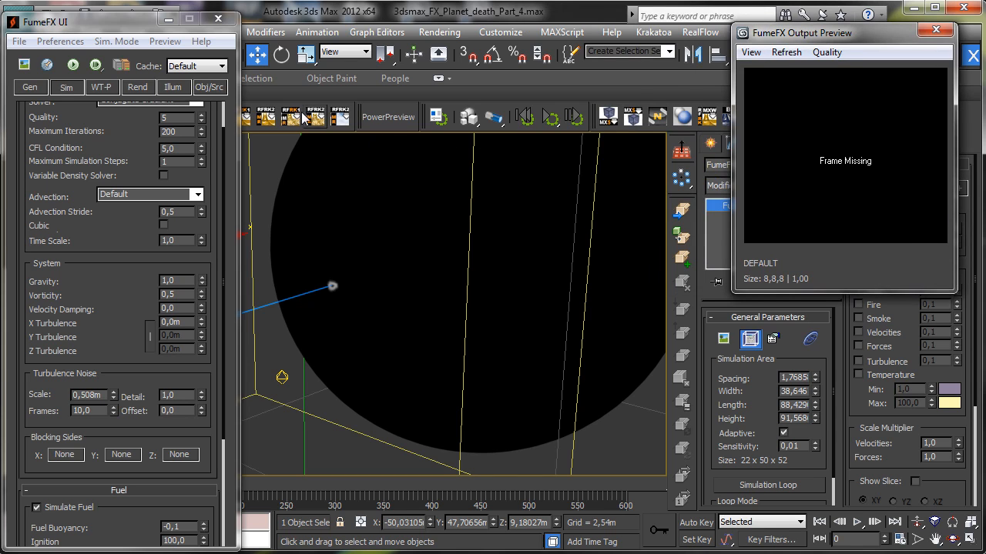
# - Set the simulation's output path to the ffx_cache folder on drive D with the file name Planet_FFX_Layer_A_
pyautogui.click(31, 89)
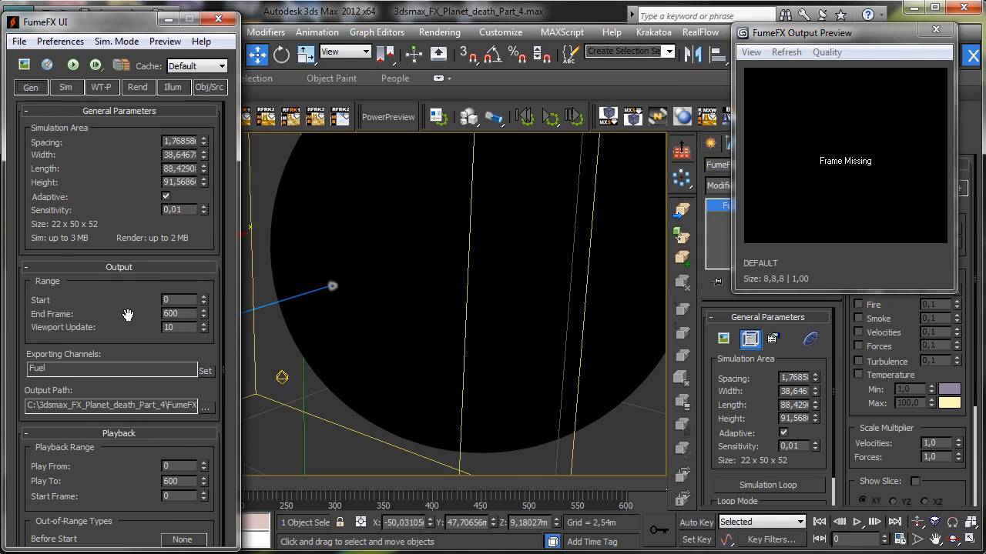
pyautogui.scroll(-1, 127, 315)
pyautogui.click(207, 384)
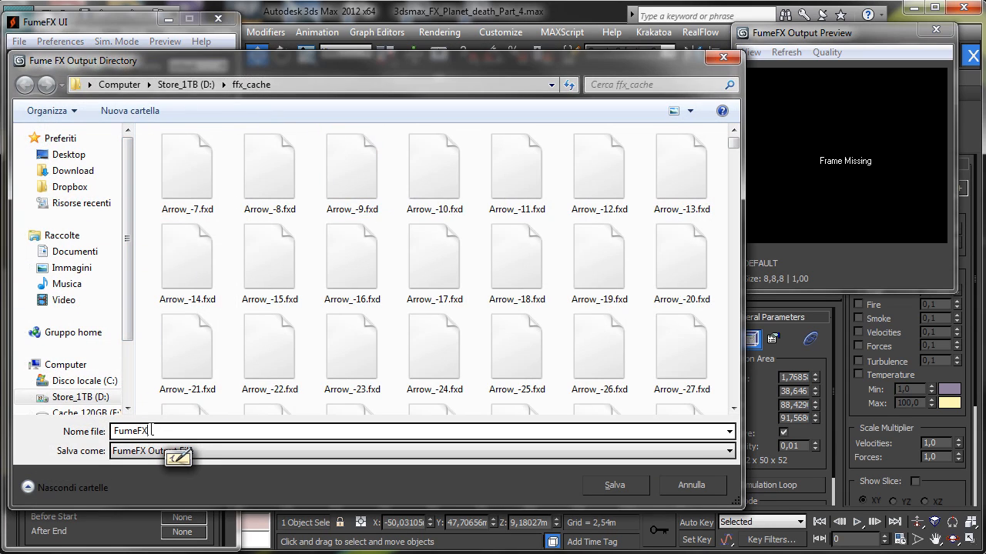
pyautogui.write('P')
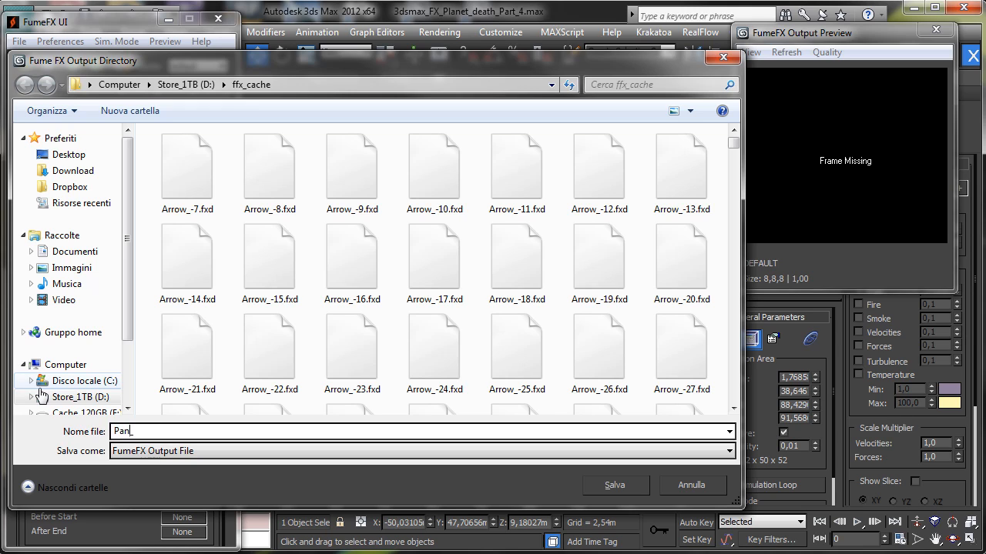
pyautogui.write('lanet_FFX_Layer_A_')
pyautogui.press('Return')
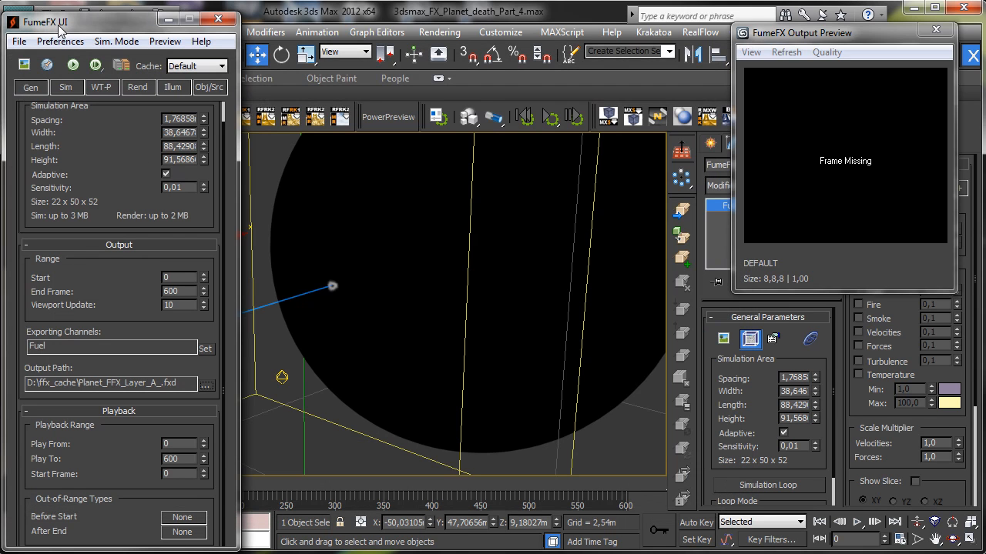
# - Display the container's voxel grid in the viewport with the Auto option
pyautogui.moveTo(35, 13); pyautogui.dragTo(43, 45)
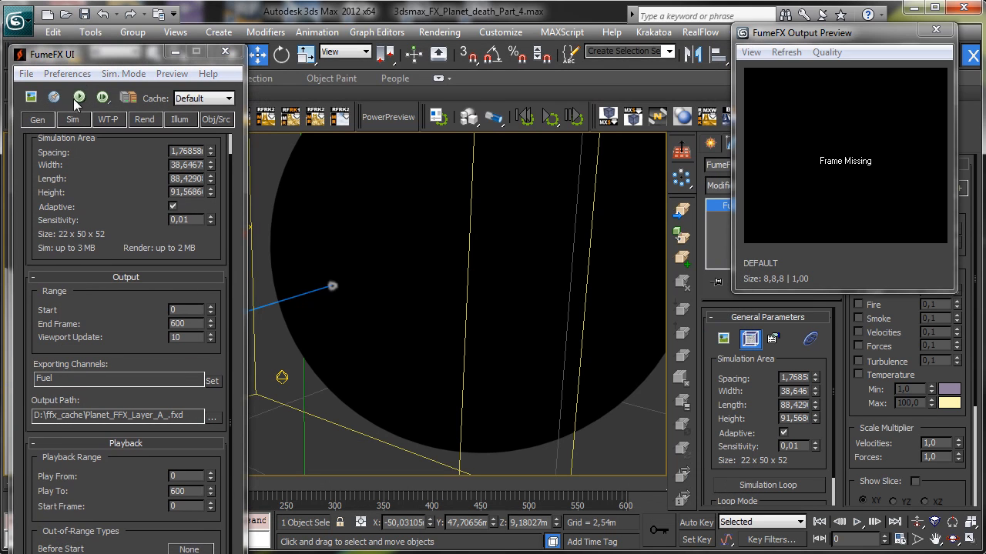
pyautogui.scroll(1, 140, 169)
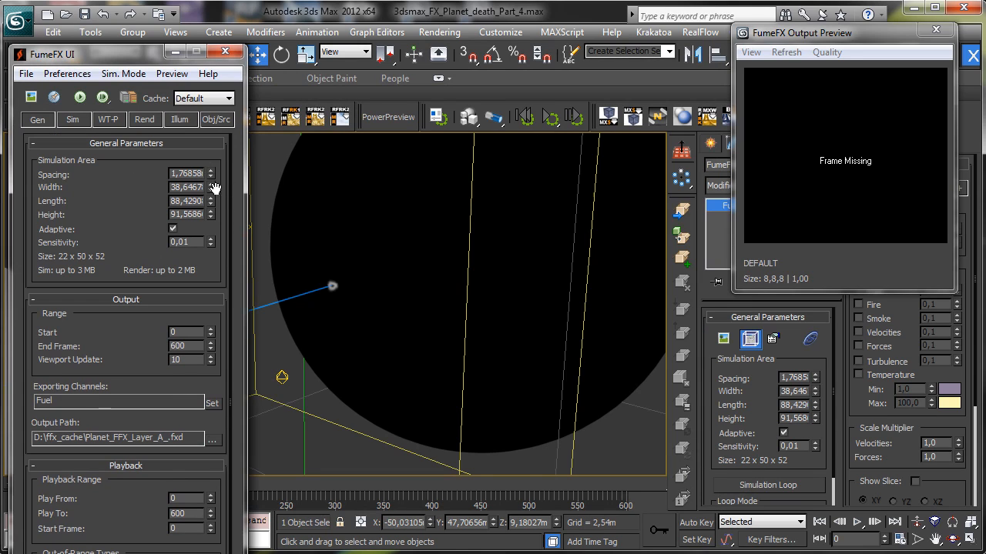
pyautogui.scroll(-3, 891, 422)
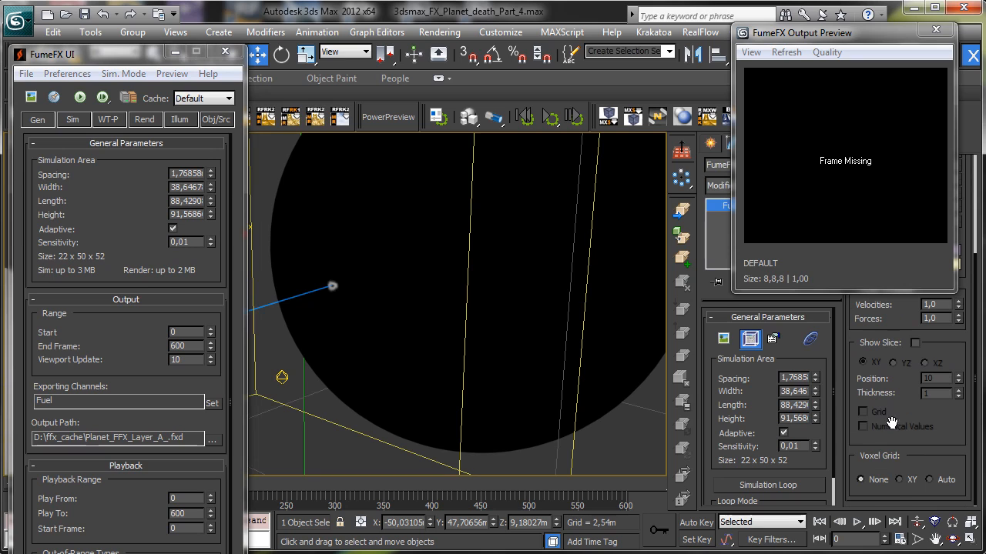
pyautogui.click(907, 480)
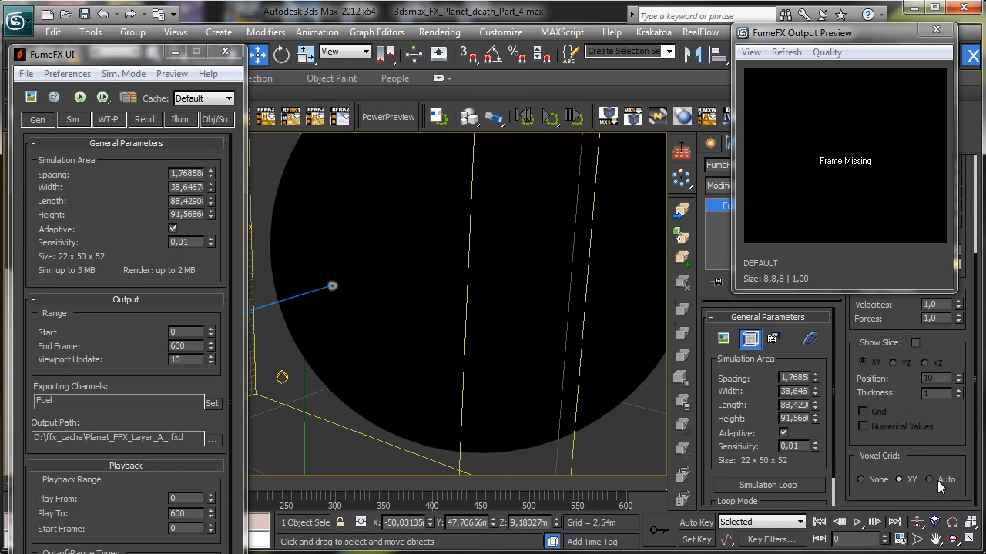
pyautogui.click(929, 480)
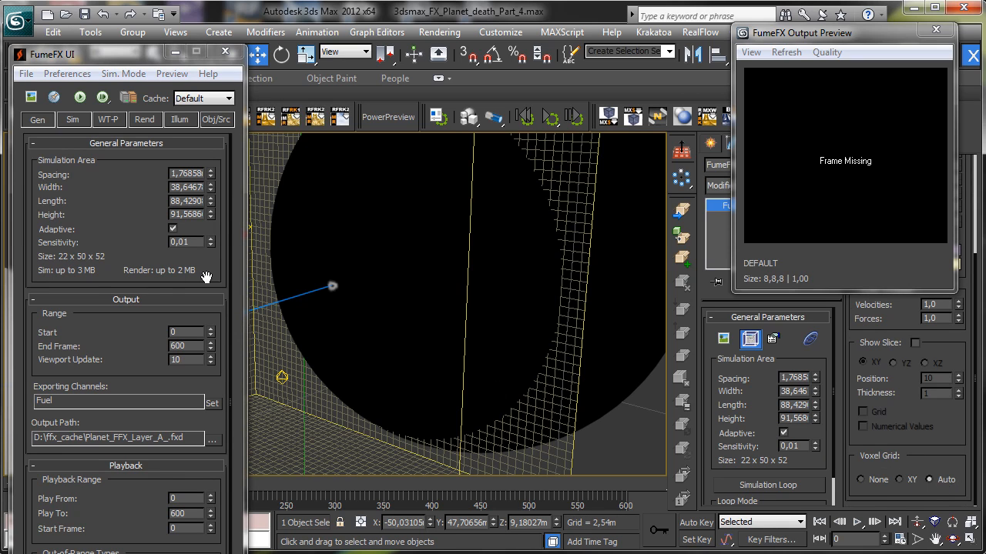
# - Reduce the FumeFX grid spacing to about 0.832 m and switch the voxel grid display to XY
pyautogui.moveTo(211, 178); pyautogui.dragTo(151, 553)
pyautogui.moveTo(213, 182); pyautogui.dragTo(154, 342)
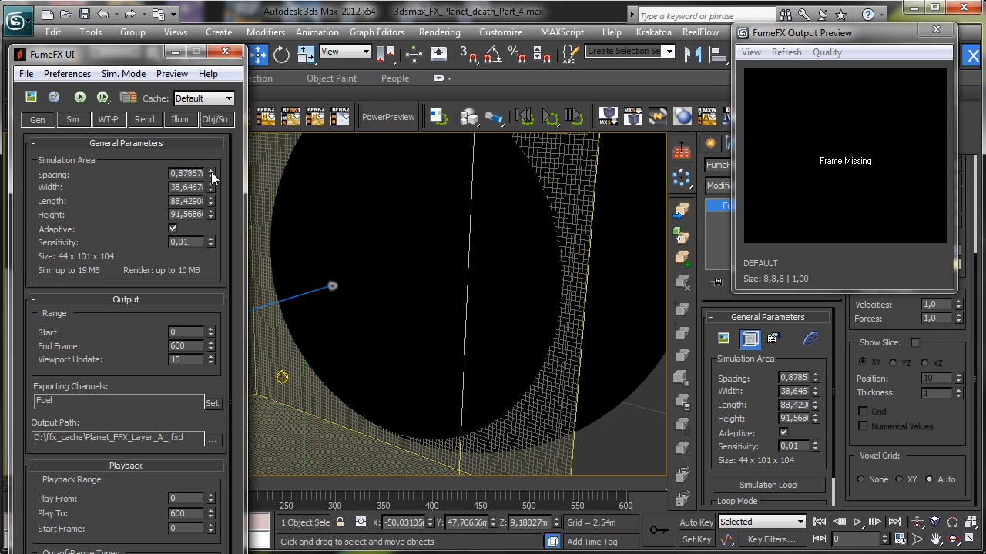
pyautogui.moveTo(213, 179); pyautogui.dragTo(206, 314)
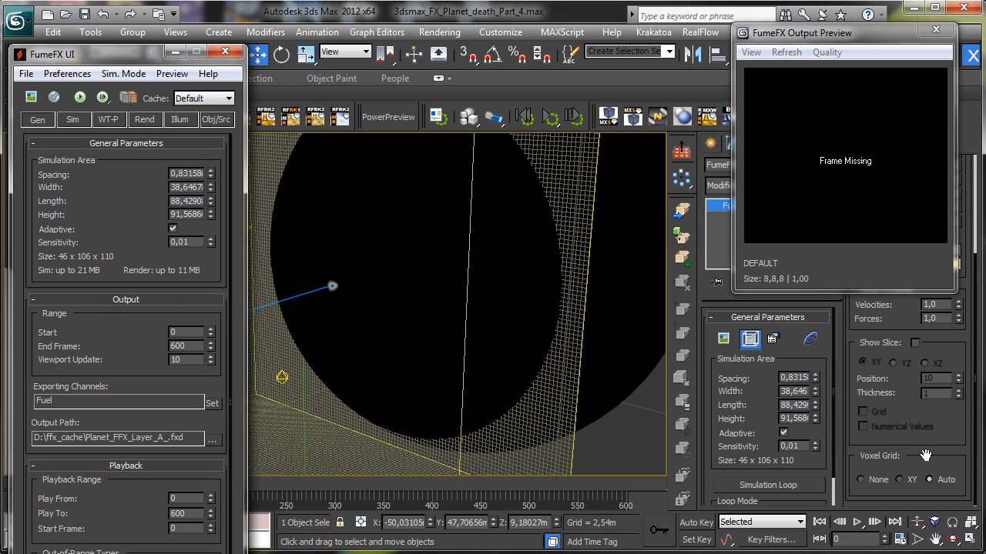
pyautogui.click(905, 480)
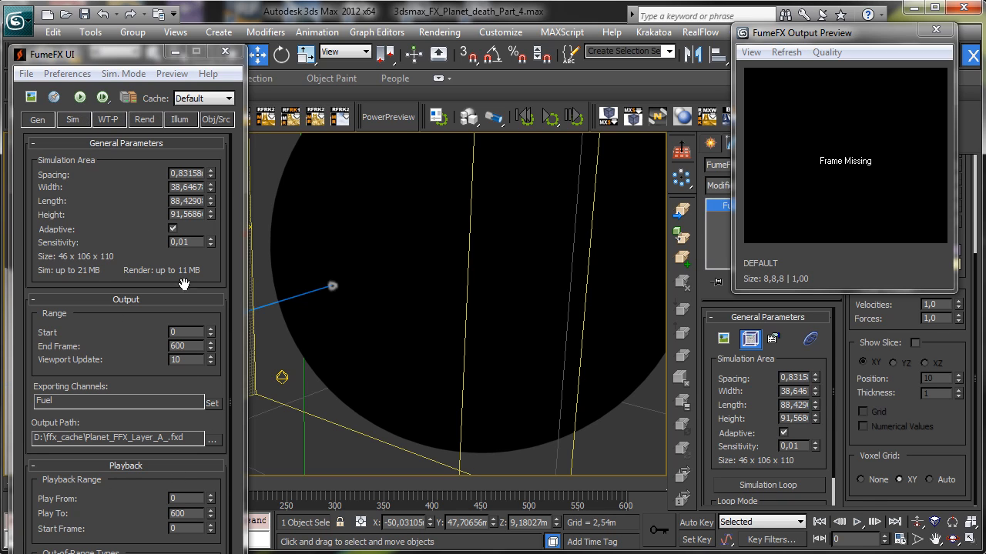
# - Start the default FumeFX simulation and arrange the progress and output preview windows, enlarging the preview
pyautogui.click(83, 98)
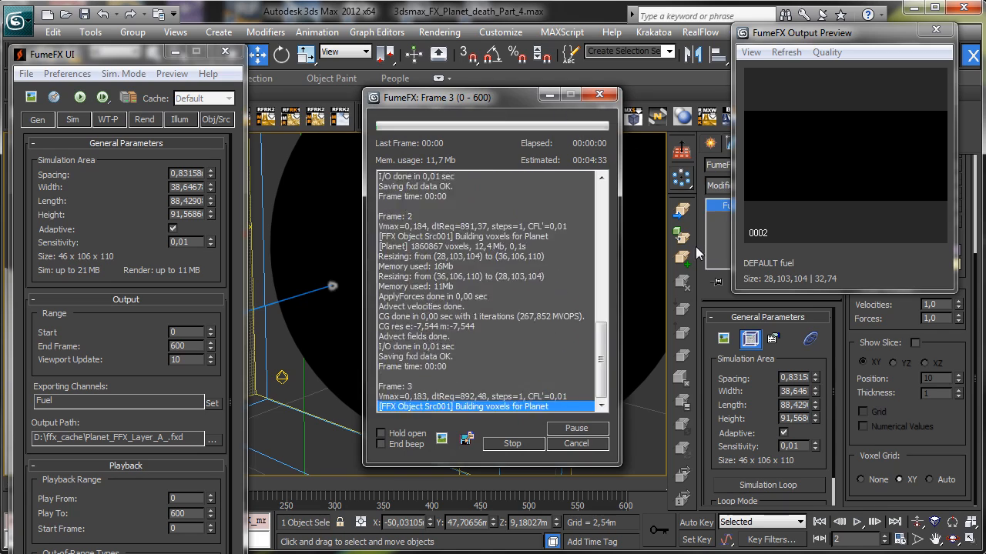
pyautogui.moveTo(496, 100); pyautogui.dragTo(171, 98)
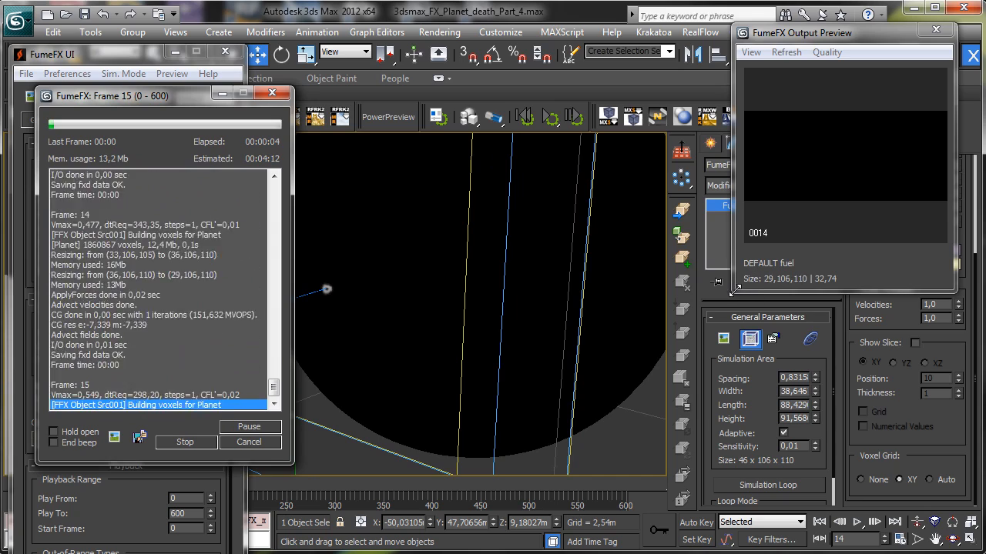
pyautogui.moveTo(733, 290); pyautogui.dragTo(657, 367)
pyautogui.moveTo(743, 35); pyautogui.dragTo(570, 35)
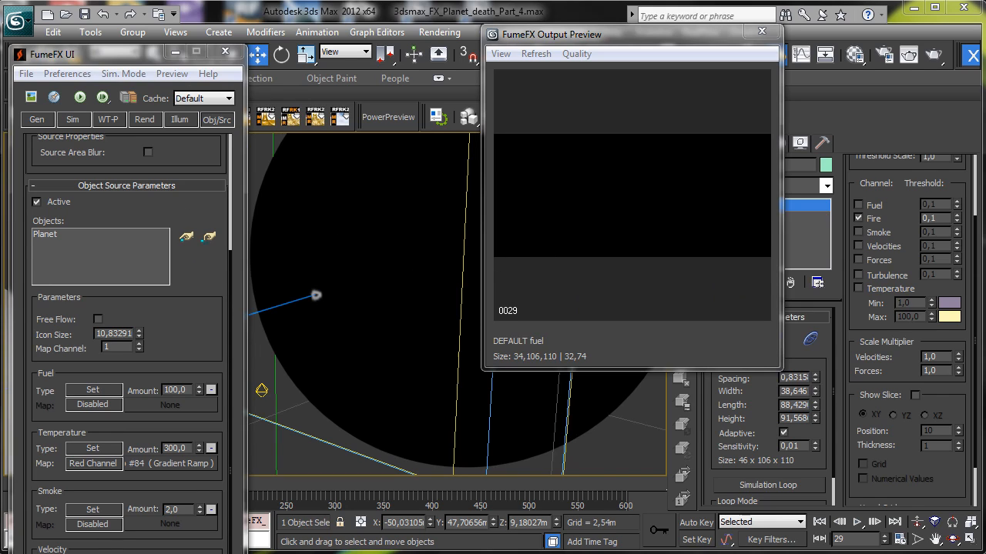
# - Close the FumeFX UI and the output preview window
pyautogui.moveTo(131, 553); pyautogui.dragTo(130, 546)
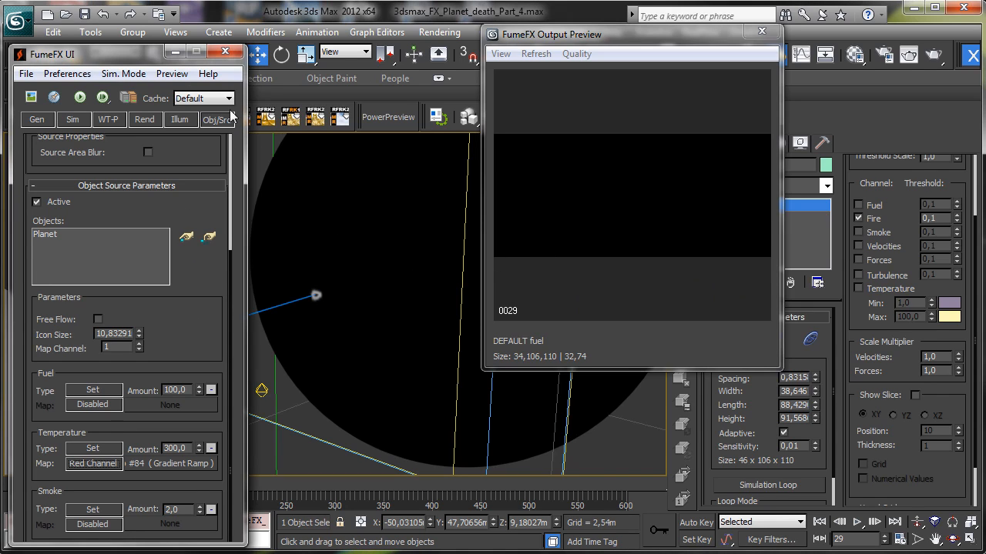
pyautogui.click(225, 51)
pyautogui.click(761, 31)
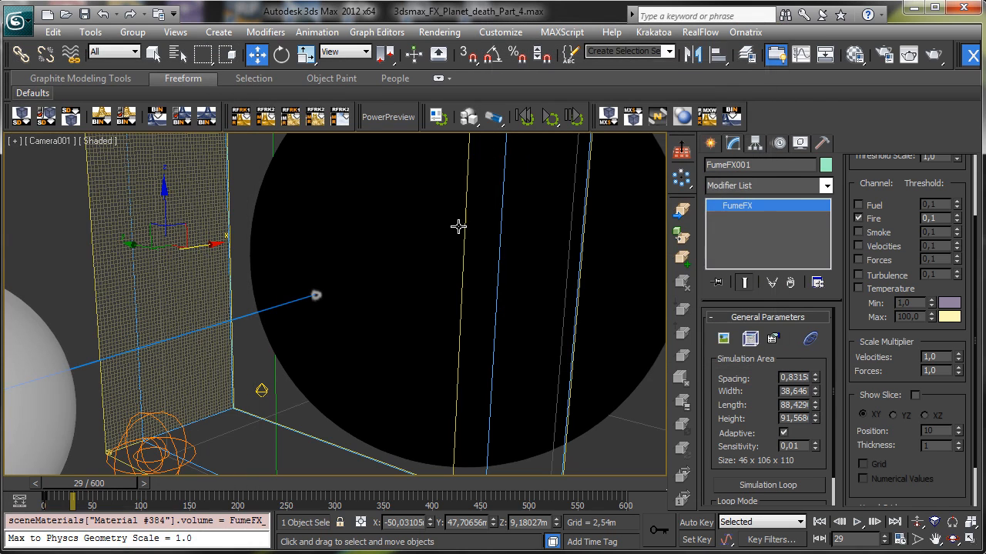
# - Create a PF Source particle system in the camera view with a rectangular icon about 6.0 m long and 3.54 m wide
pyautogui.click(709, 143)
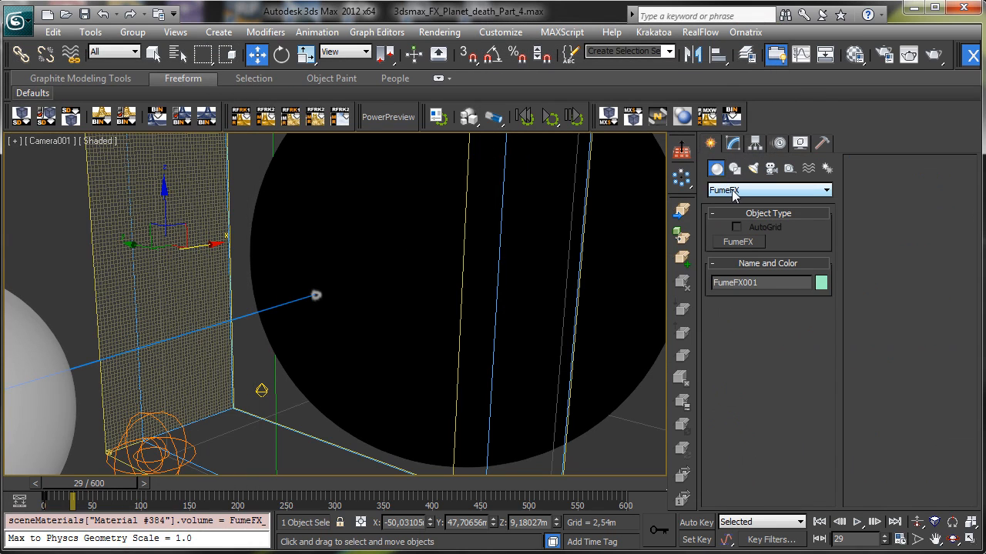
pyautogui.click(733, 194)
pyautogui.click(743, 201)
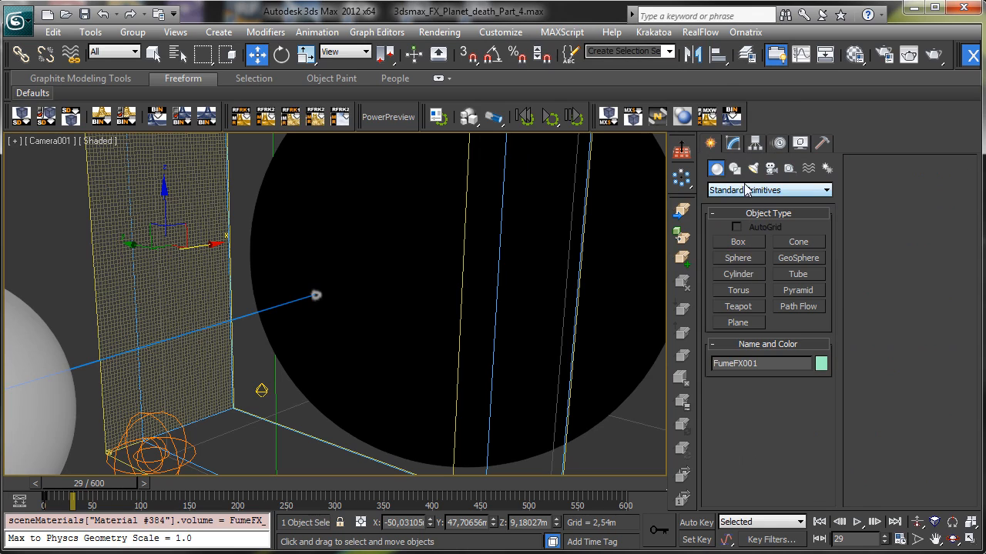
pyautogui.click(745, 191)
pyautogui.click(747, 231)
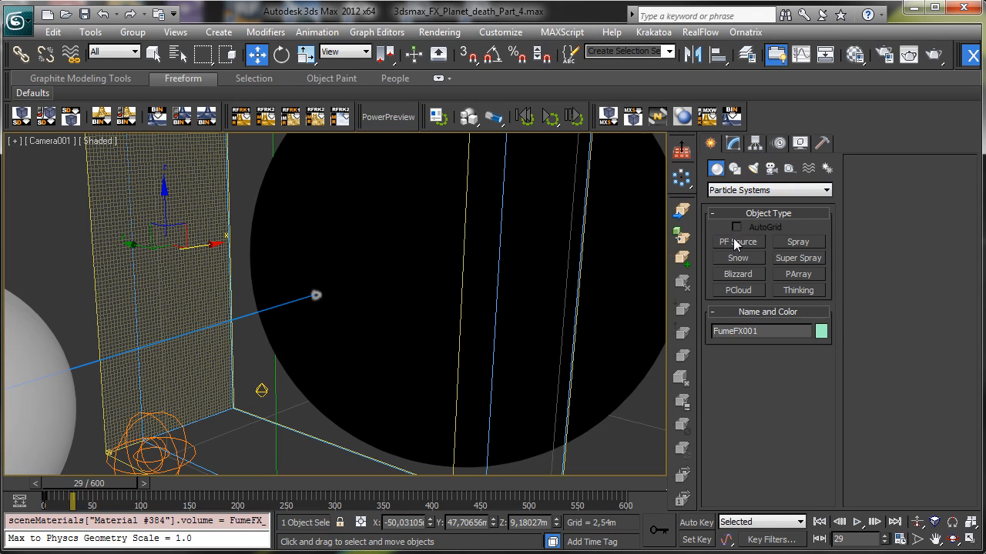
pyautogui.click(735, 243)
pyautogui.moveTo(266, 453); pyautogui.dragTo(319, 472)
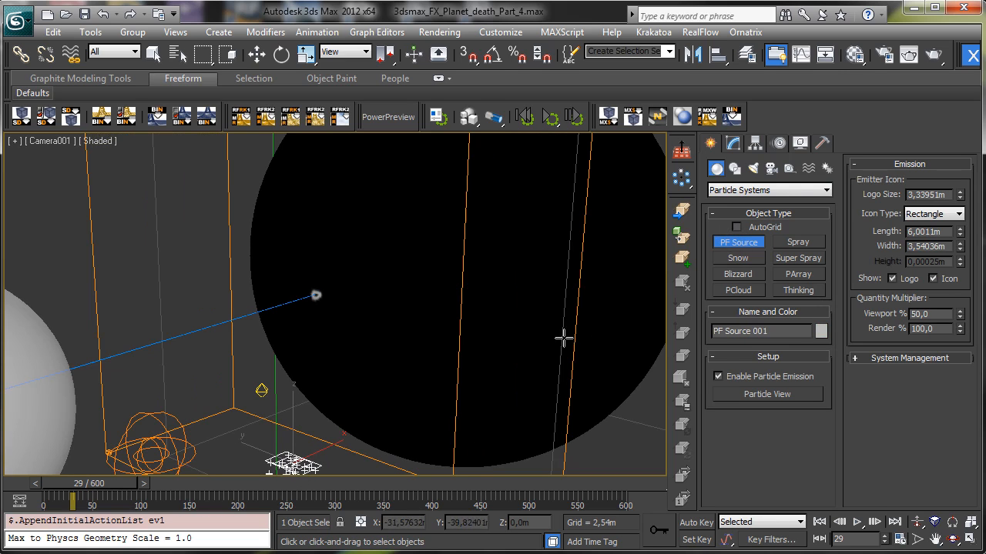
# - Open Particle View for the PF Source and enlarge its window and event display area
pyautogui.click(732, 144)
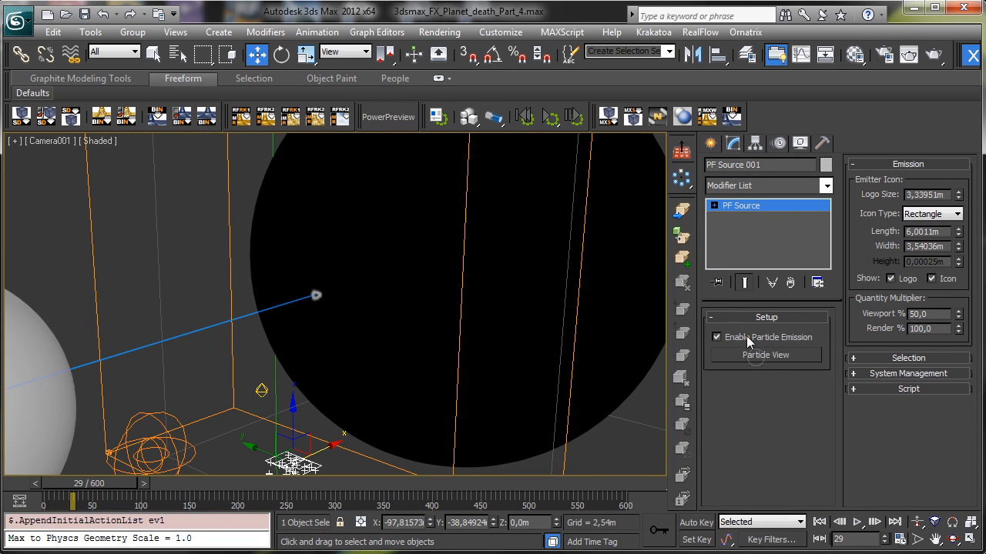
pyautogui.moveTo(231, 77); pyautogui.dragTo(317, 50)
pyautogui.moveTo(248, 448); pyautogui.dragTo(239, 514)
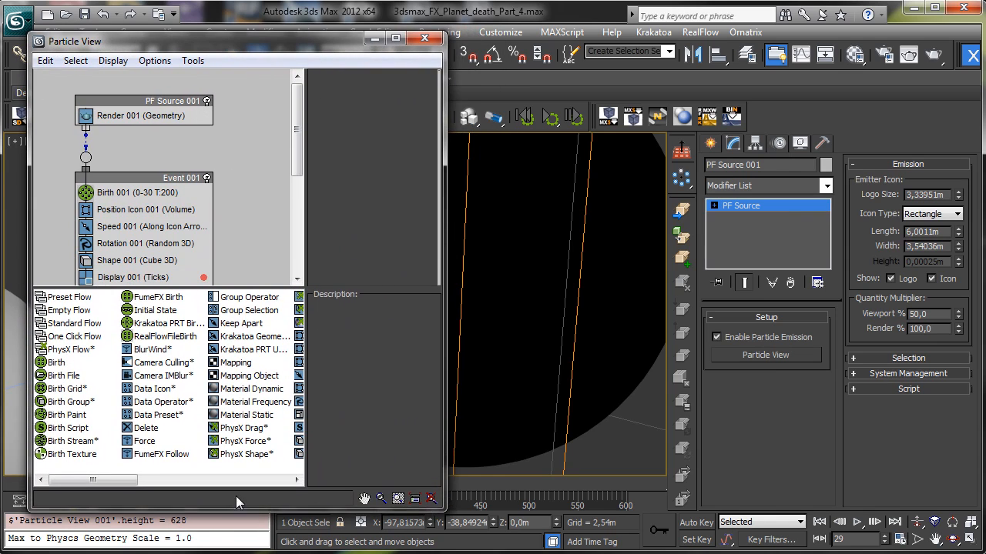
pyautogui.moveTo(219, 287); pyautogui.dragTo(217, 421)
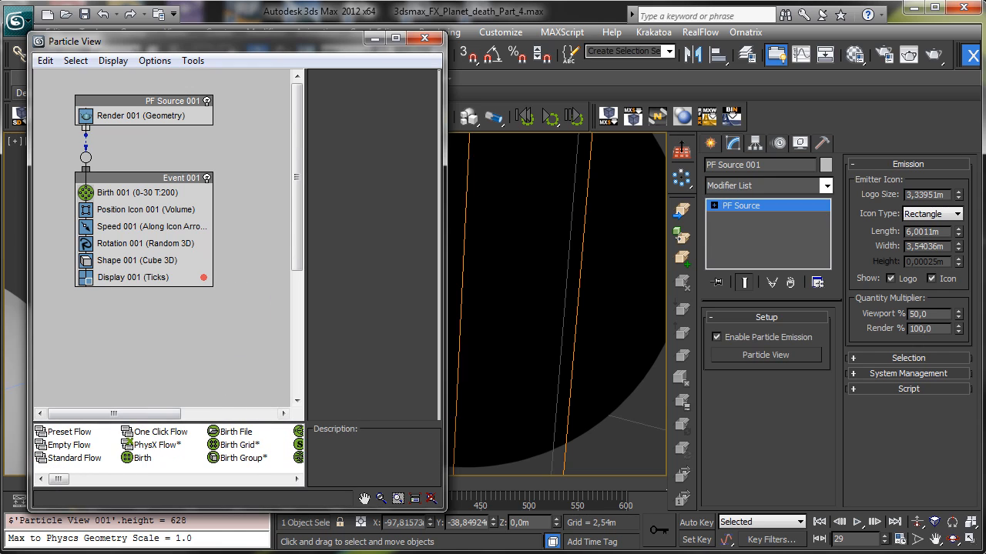
pyautogui.moveTo(34, 509); pyautogui.dragTo(6, 544)
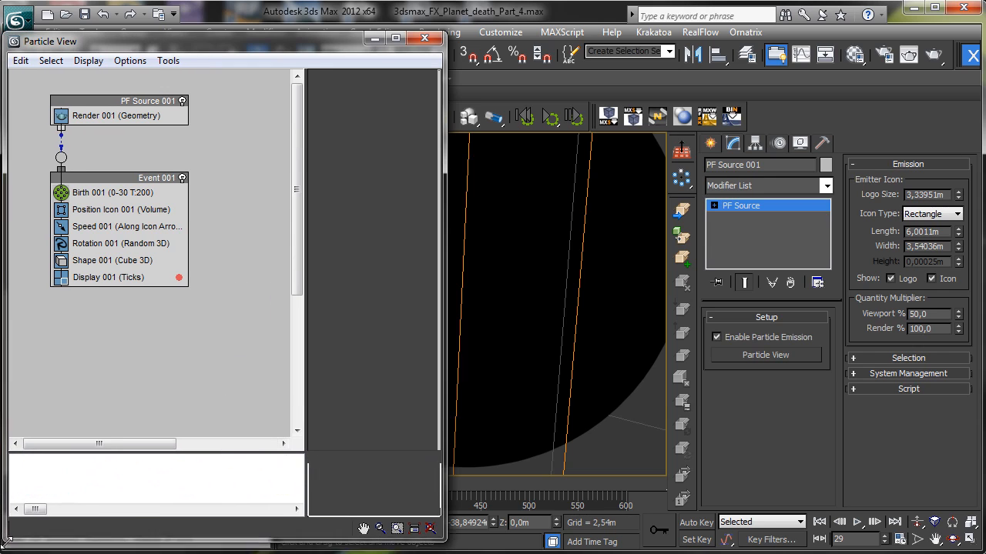
# - Replace the Position Icon operator in Event 001 with a Position Object operator and show its parameters
pyautogui.click(129, 210)
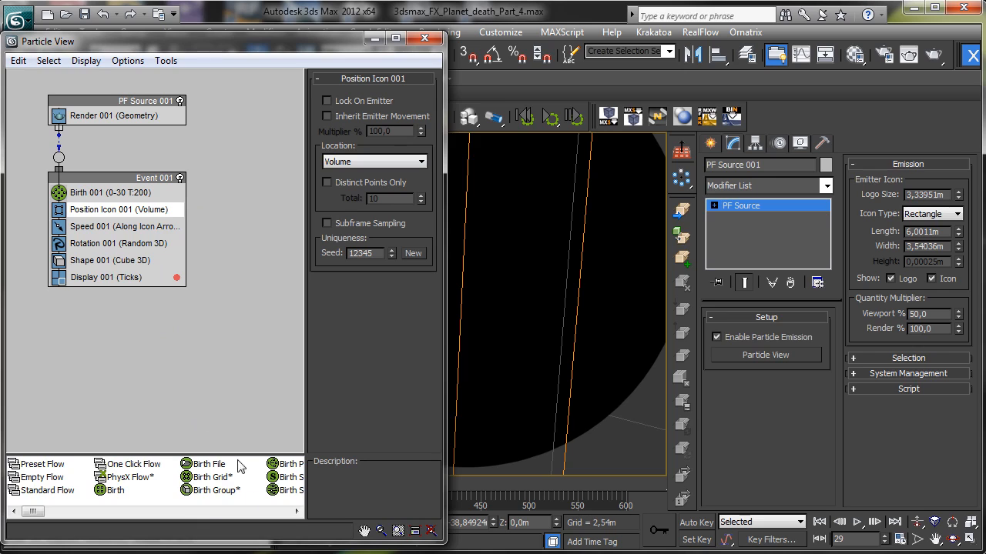
pyautogui.click(204, 511)
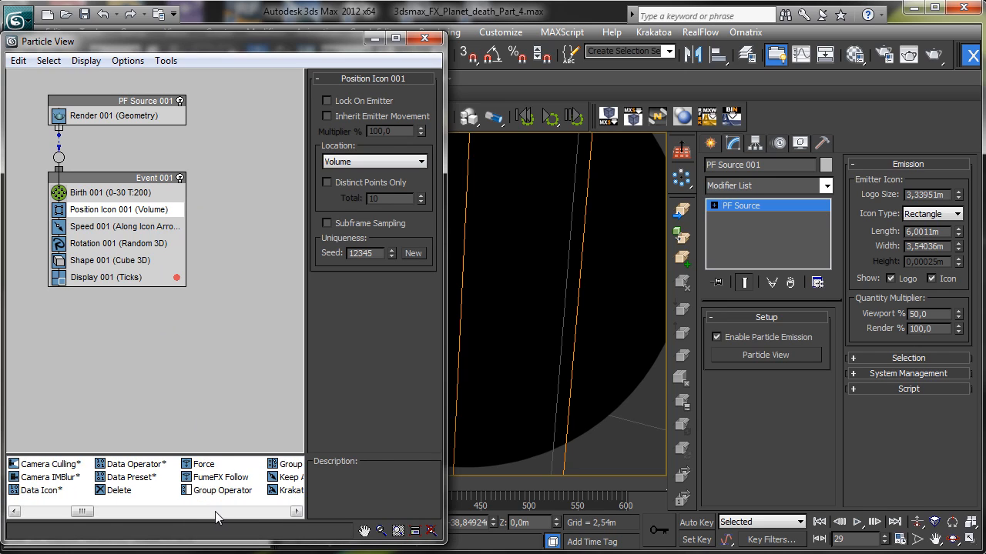
pyautogui.click(216, 511)
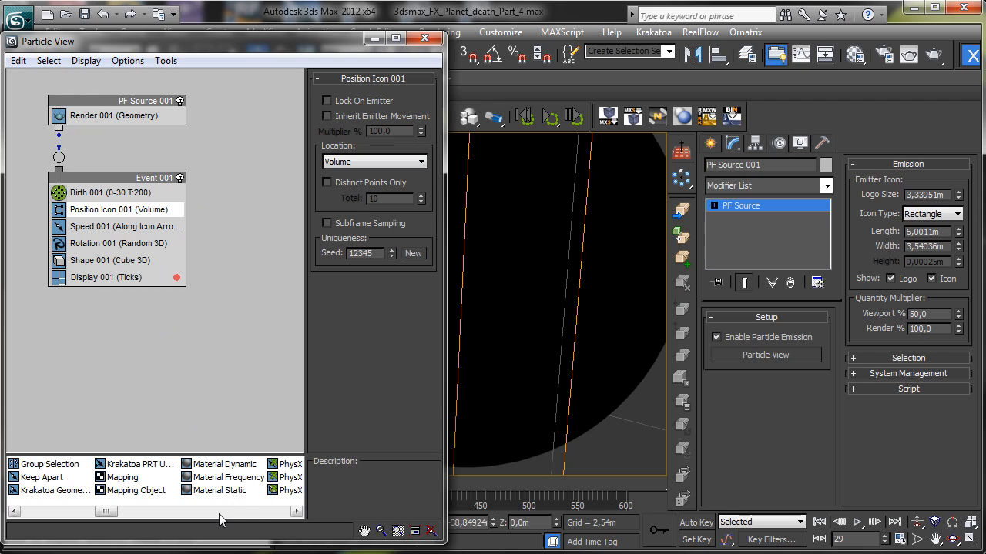
pyautogui.click(224, 511)
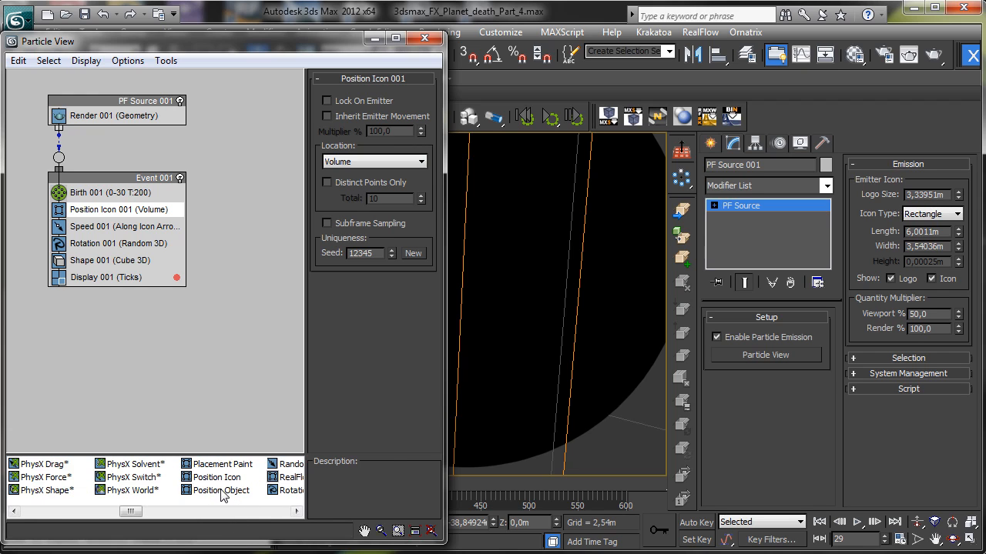
pyautogui.moveTo(223, 491); pyautogui.dragTo(146, 214)
pyautogui.click(147, 213)
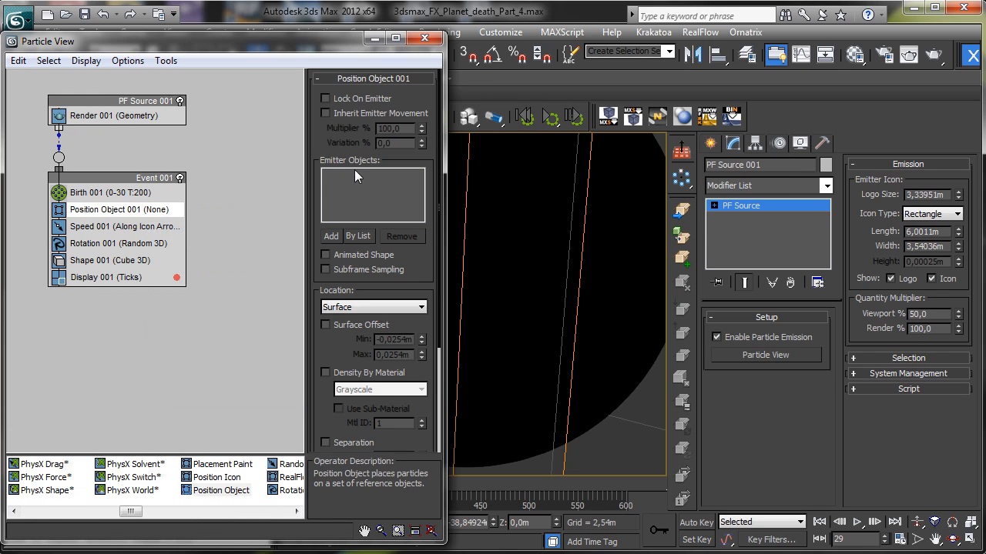
# - Add the Planet as emitter object of the Position Object operator and move Particle View clear of the camera view
pyautogui.click(333, 235)
pyautogui.click(614, 227)
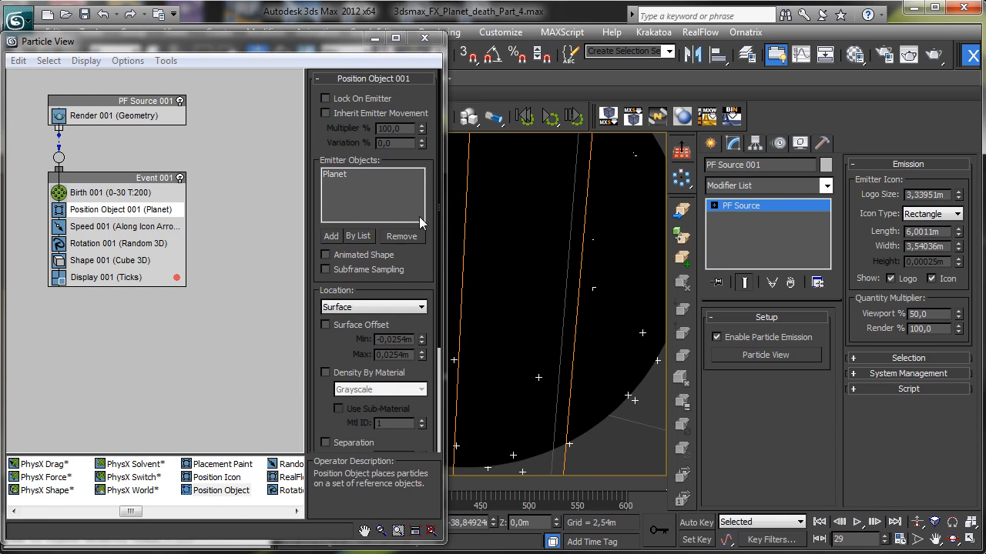
pyautogui.moveTo(330, 41); pyautogui.dragTo(856, 53)
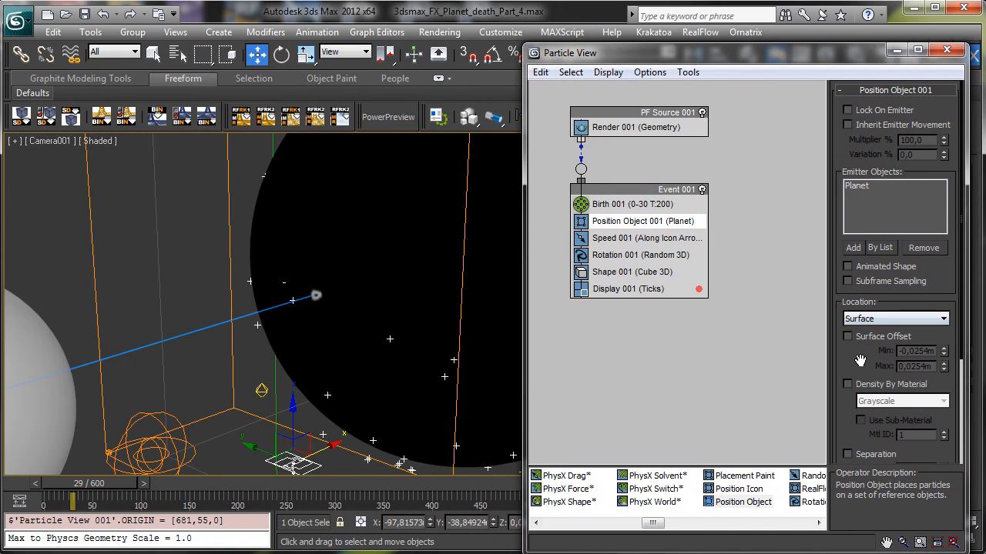
# - Enable Density By Material in the Position Object operator, try the Red channel, and set it back to Grayscale
pyautogui.moveTo(859, 360); pyautogui.dragTo(859, 260)
pyautogui.click(850, 283)
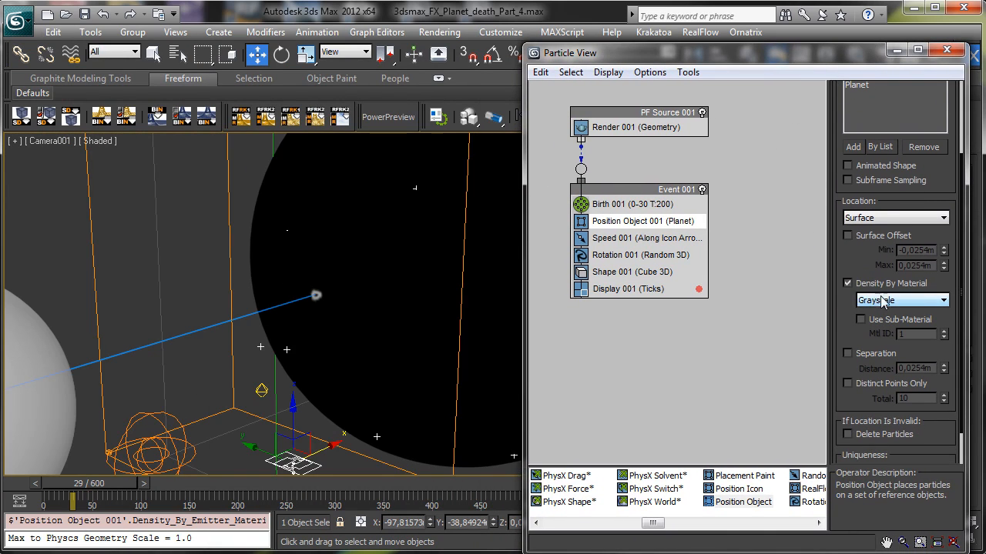
pyautogui.click(885, 301)
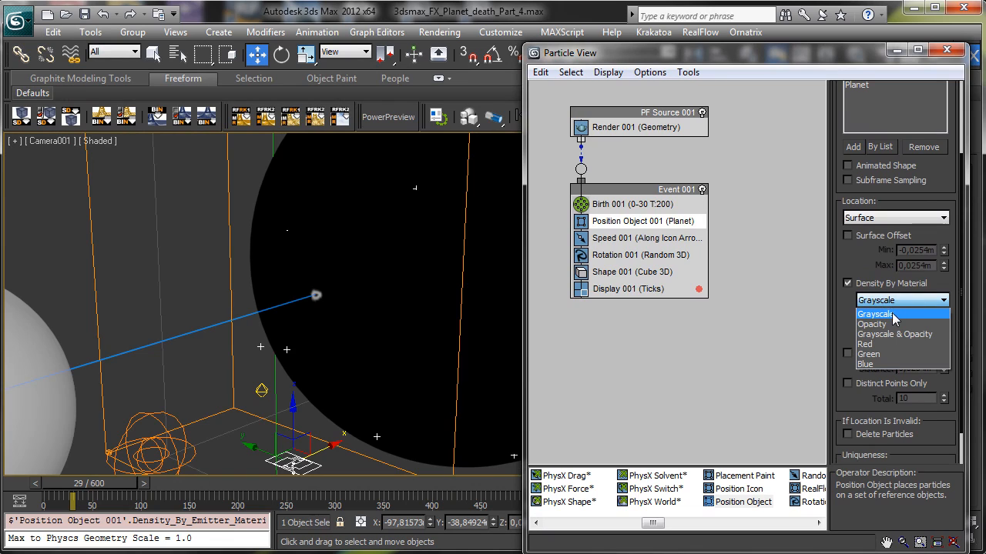
pyautogui.click(886, 344)
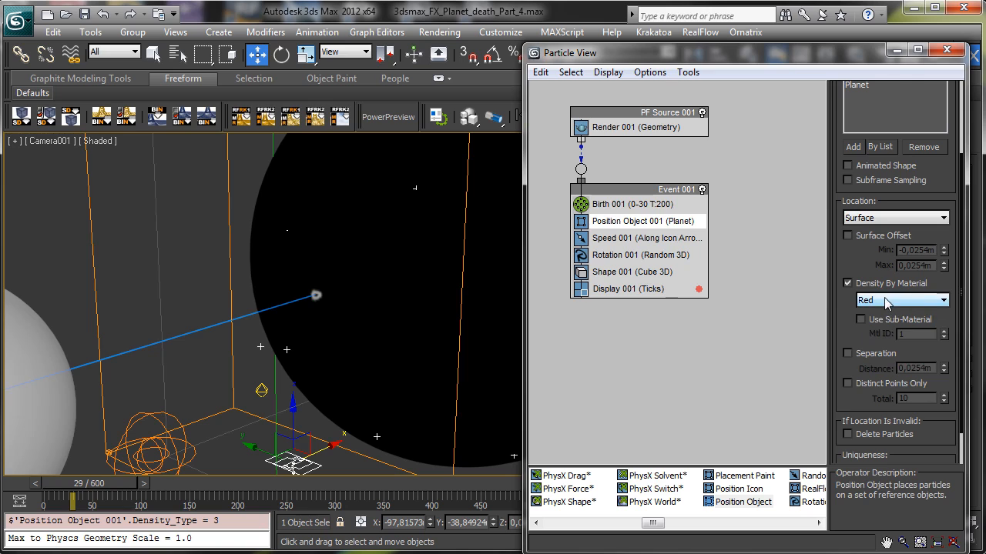
pyautogui.click(889, 302)
pyautogui.click(882, 314)
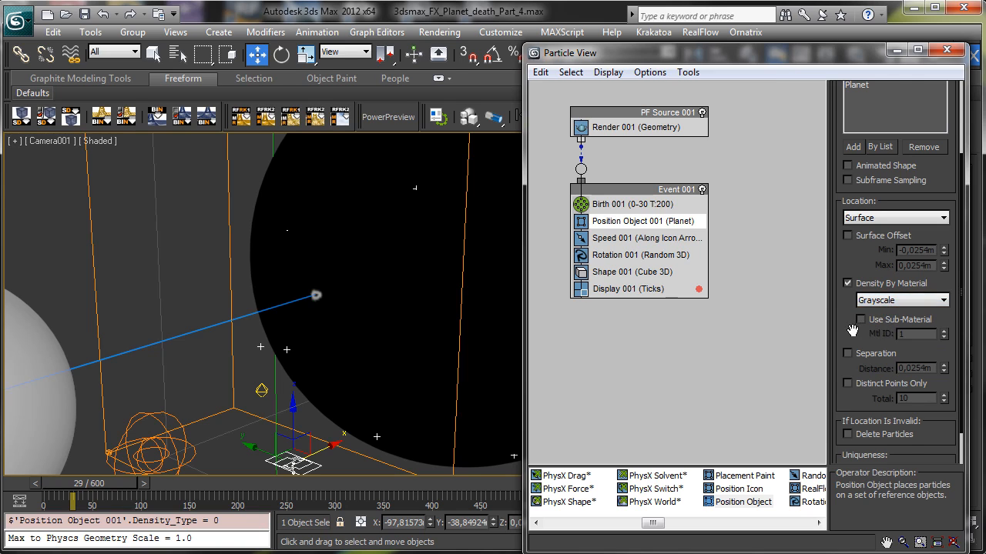
# - Enable Delete Particles for invalid locations in the Position Object operator and scrub the animation to about frame 285
pyautogui.scroll(-2, 874, 322)
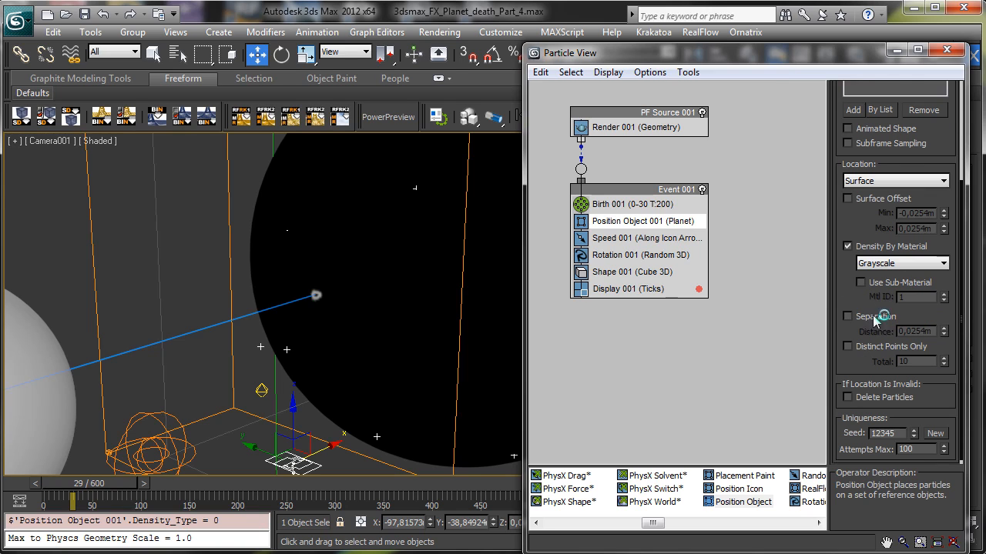
pyautogui.click(869, 399)
pyautogui.moveTo(63, 497); pyautogui.dragTo(302, 502)
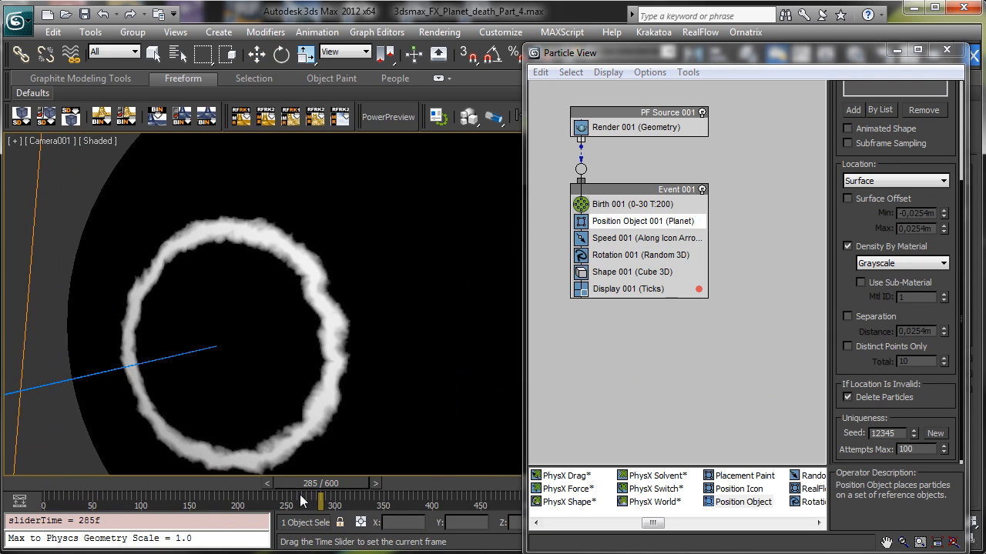
pyautogui.press('w')
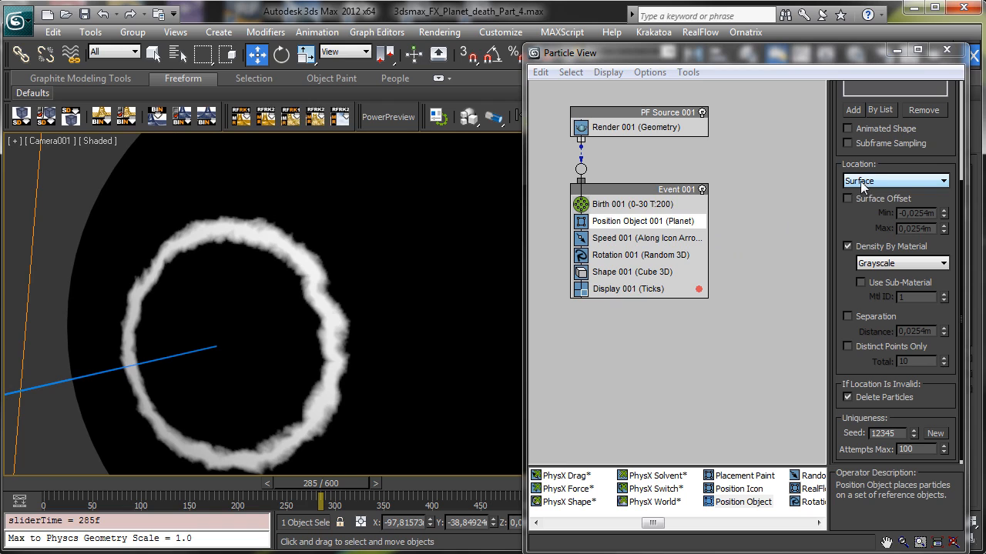
# - Set the Birth operator's Emit Stop to 600 and its Amount to 2000
pyautogui.click(685, 219)
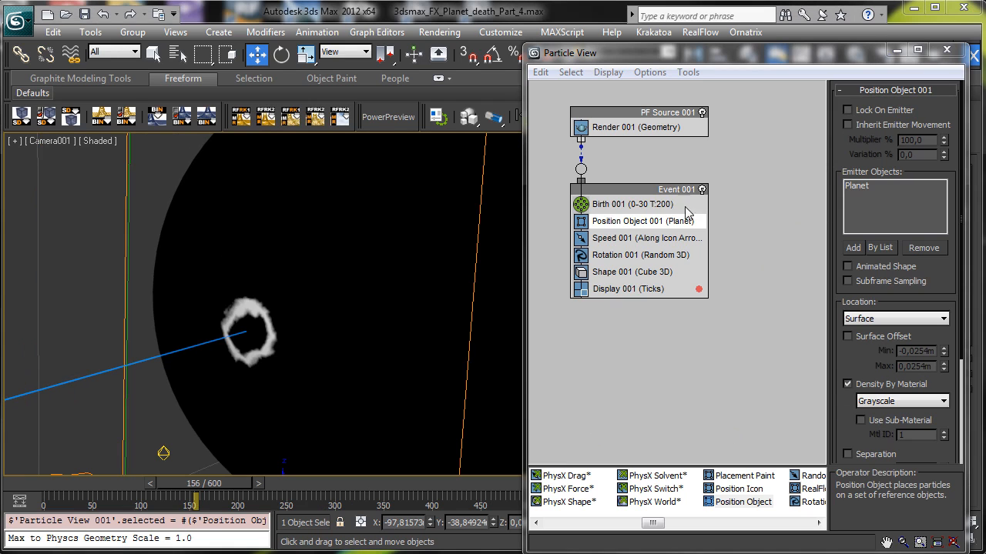
pyautogui.click(638, 208)
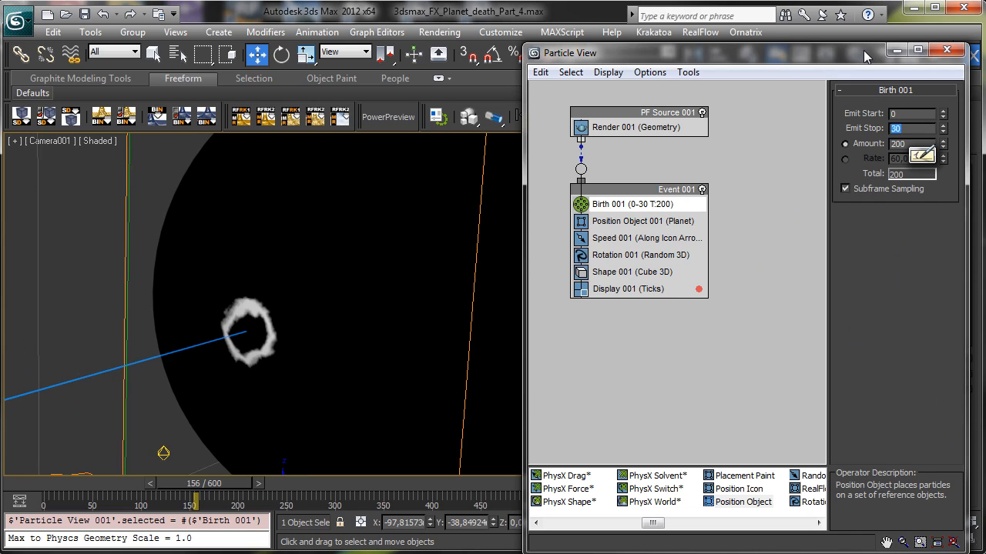
pyautogui.write('600')
pyautogui.press('Return')
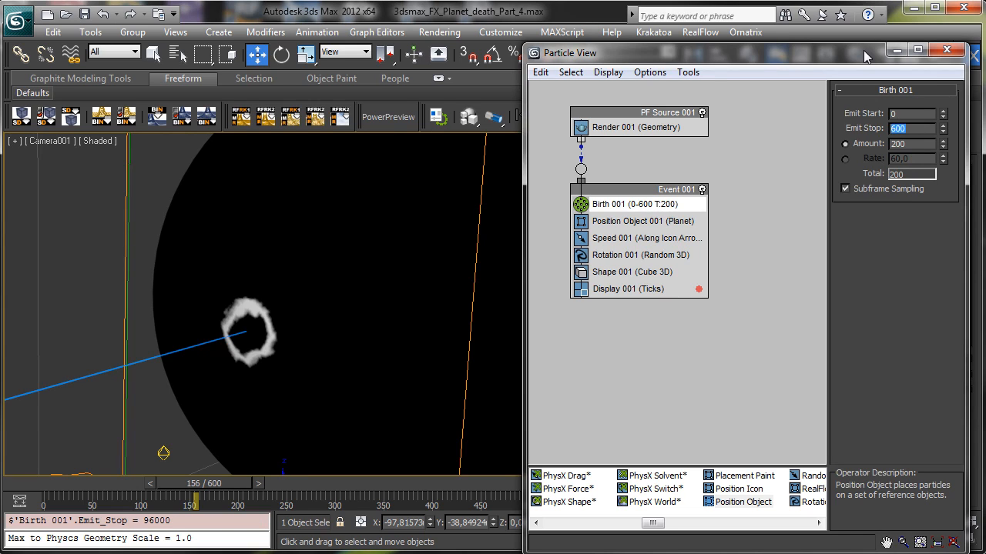
pyautogui.click(909, 143)
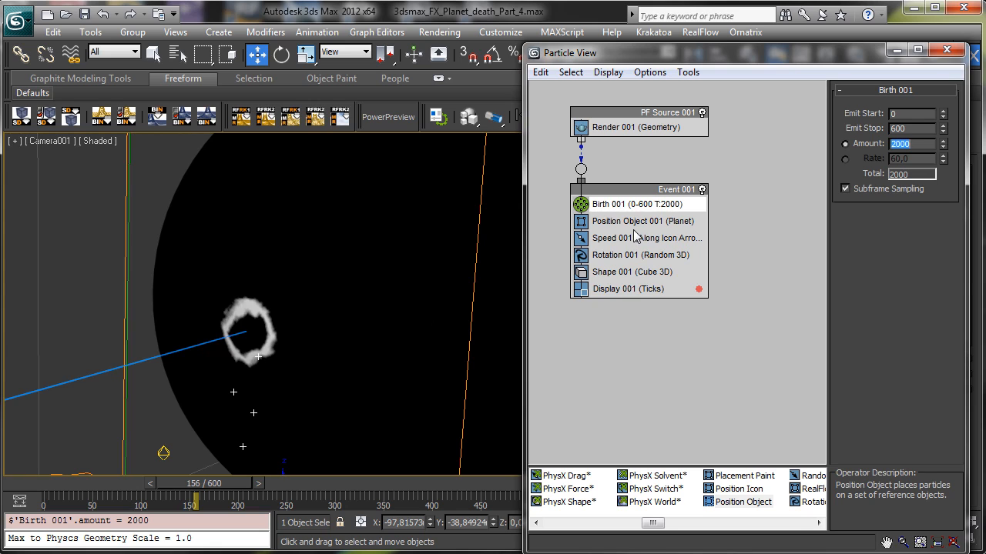
# - Turn off the Speed operator in Event 001 and scrub the animation to frame 336 to check the particles
pyautogui.click(583, 241)
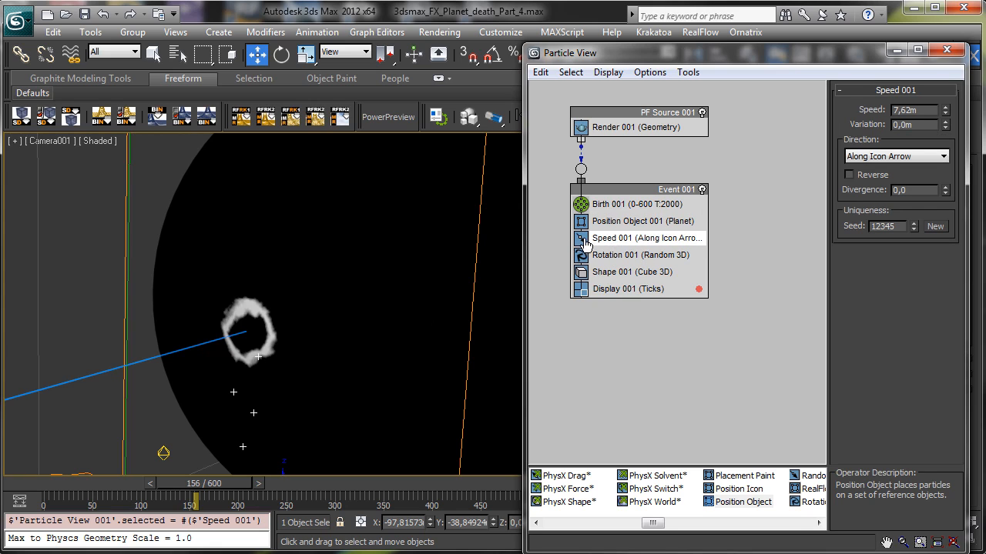
pyautogui.click(582, 240)
pyautogui.moveTo(77, 487); pyautogui.dragTo(363, 441)
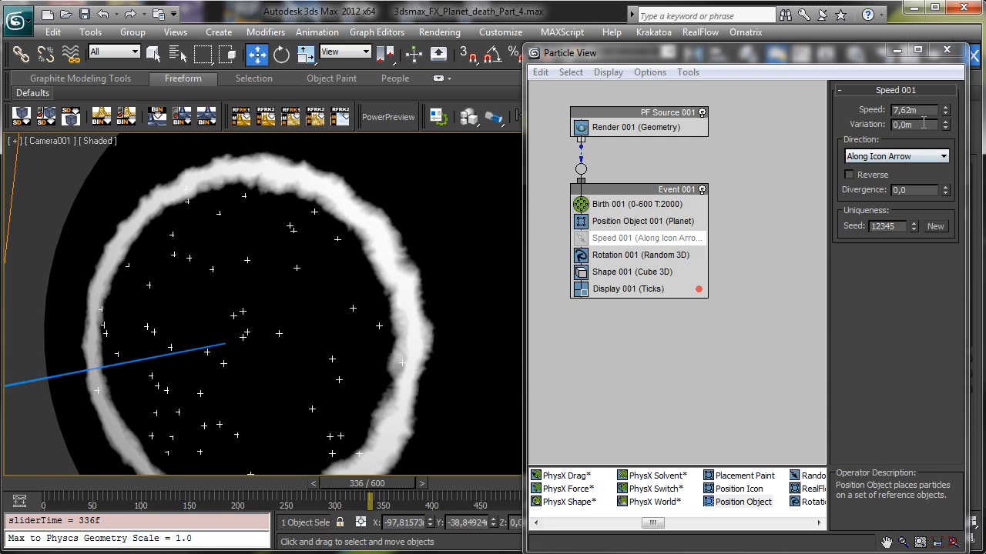
# - Raise the Birth operator's particle Amount to 20000
pyautogui.click(629, 212)
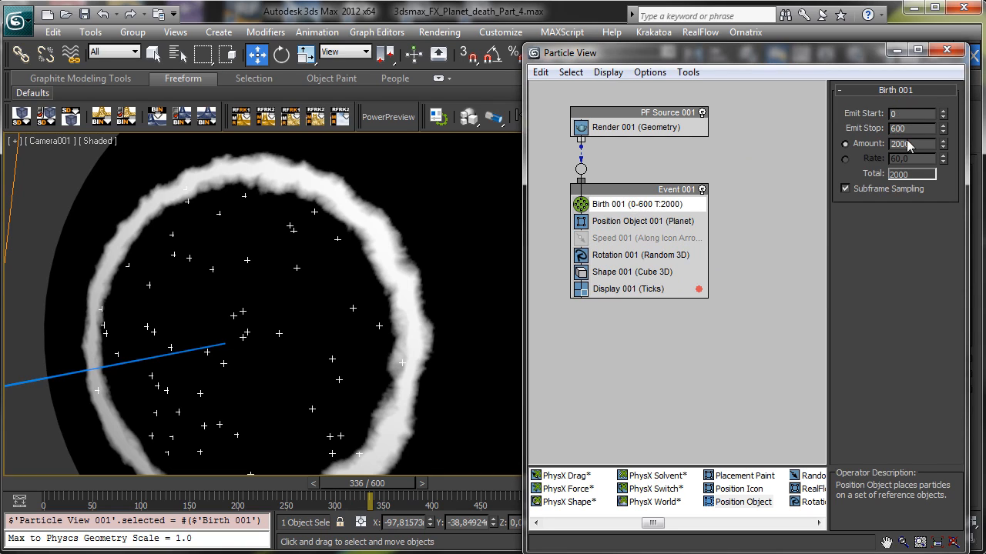
pyautogui.write('0')
pyautogui.press('Return')
# - Set the PF Source's viewport quantity multiplier to 100% and return to frame 0
pyautogui.click(657, 114)
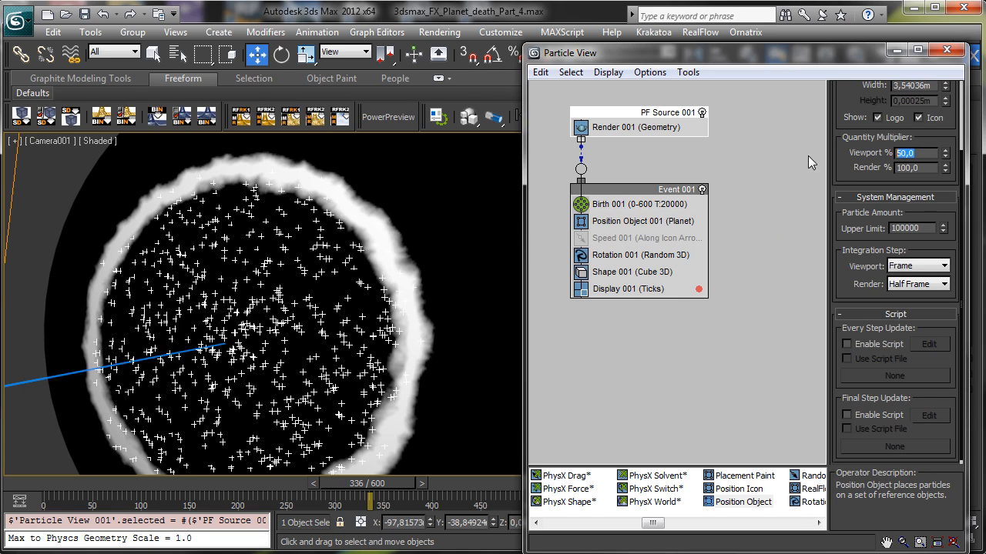
pyautogui.write('1000')
pyautogui.press('Return')
pyautogui.click(17, 487)
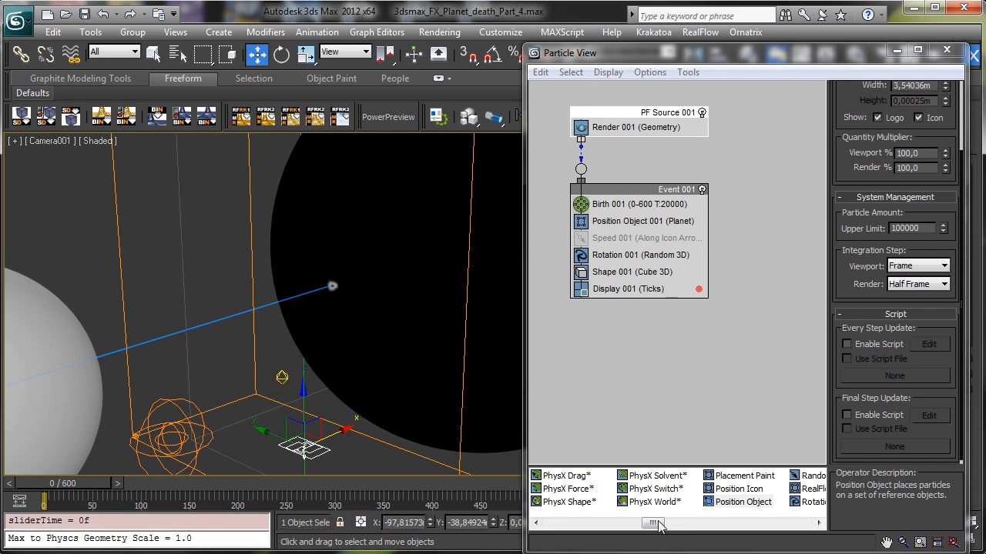
# - Insert a Delete operator below Rotation in Event 001 and turn off the Rotation operator
pyautogui.moveTo(651, 524)
pyautogui.mouseDown()
pyautogui.moveTo(663, 526)
pyautogui.moveTo(611, 525)
pyautogui.mouseUp()
pyautogui.moveTo(556, 502); pyautogui.dragTo(574, 263)
pyautogui.click(582, 258)
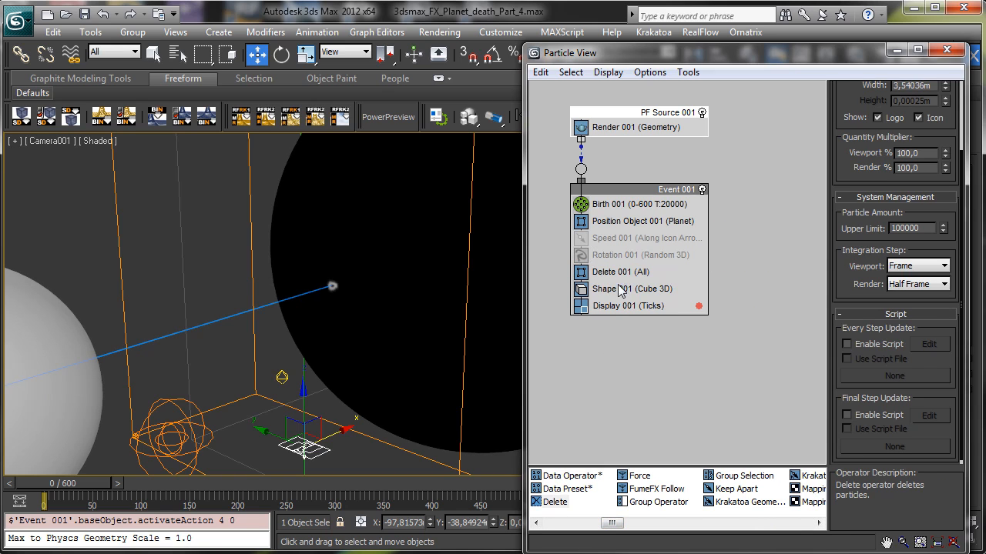
# - Set the Delete operator to remove By Particle Age, scrub to frame 442 to check it, and return to frame 0
pyautogui.click(585, 273)
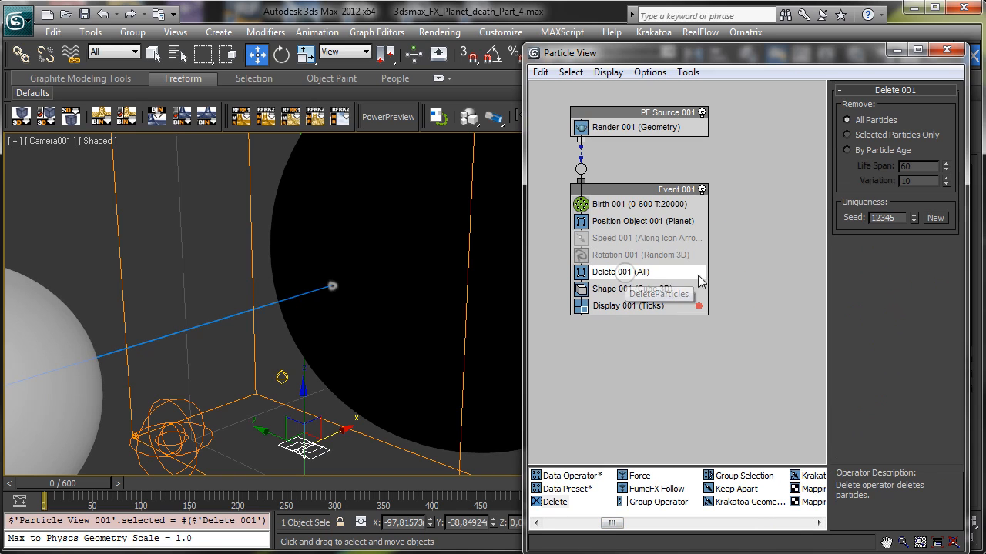
pyautogui.click(897, 151)
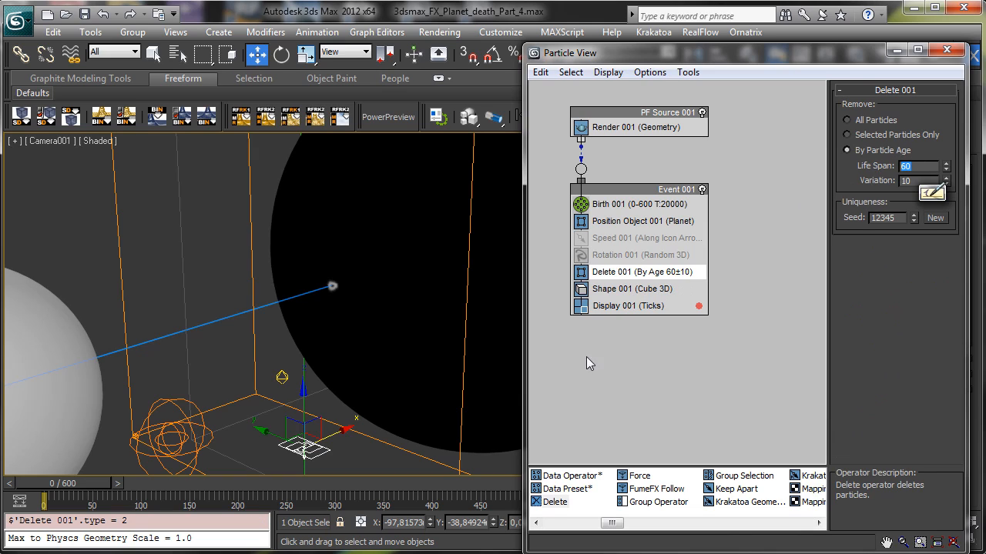
pyautogui.moveTo(76, 481); pyautogui.dragTo(453, 467)
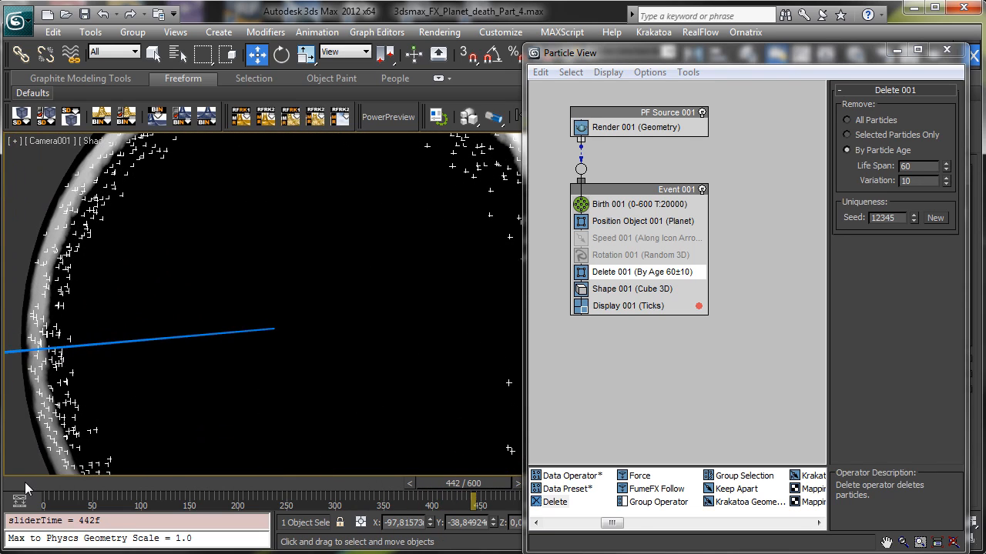
pyautogui.click(71, 483)
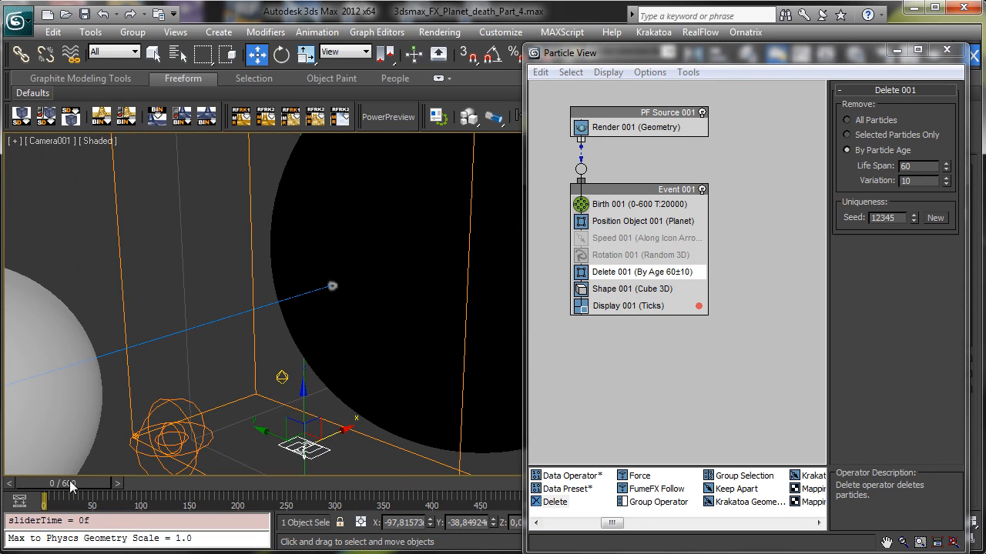
pyautogui.click(581, 241)
pyautogui.click(610, 243)
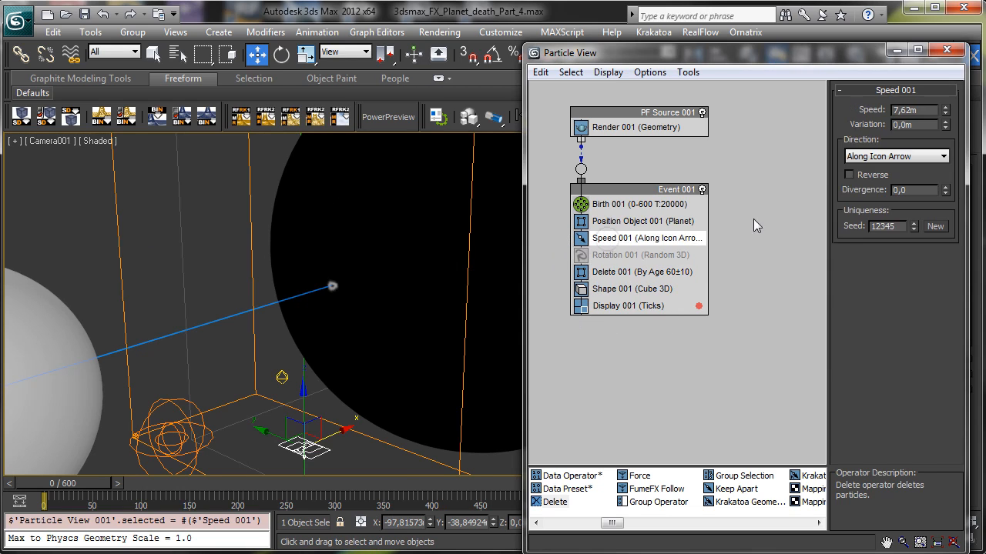
pyautogui.click(580, 241)
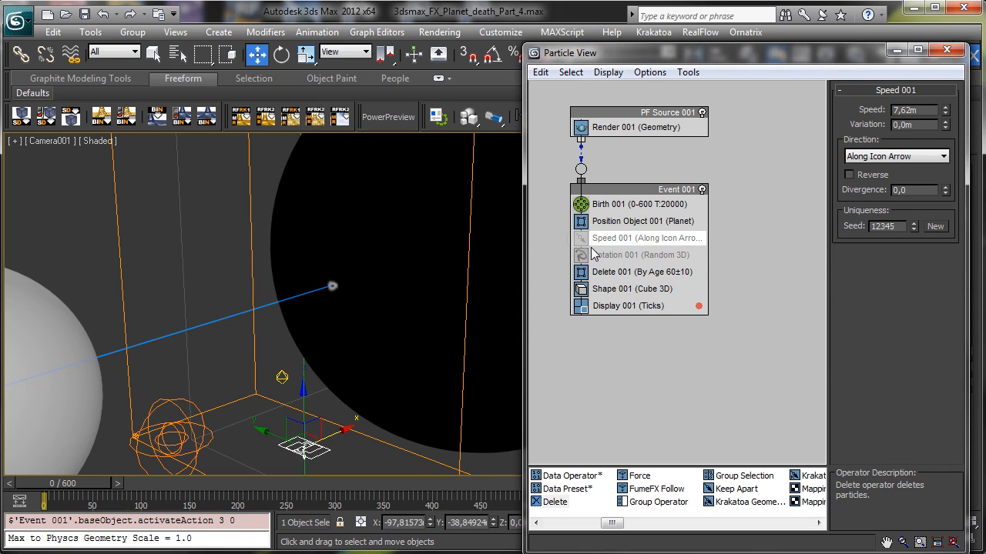
# - Minimize Particle View, create a Wind force about 2.1 m in icon size beside the PF Source, and show its parameters
pyautogui.click(895, 50)
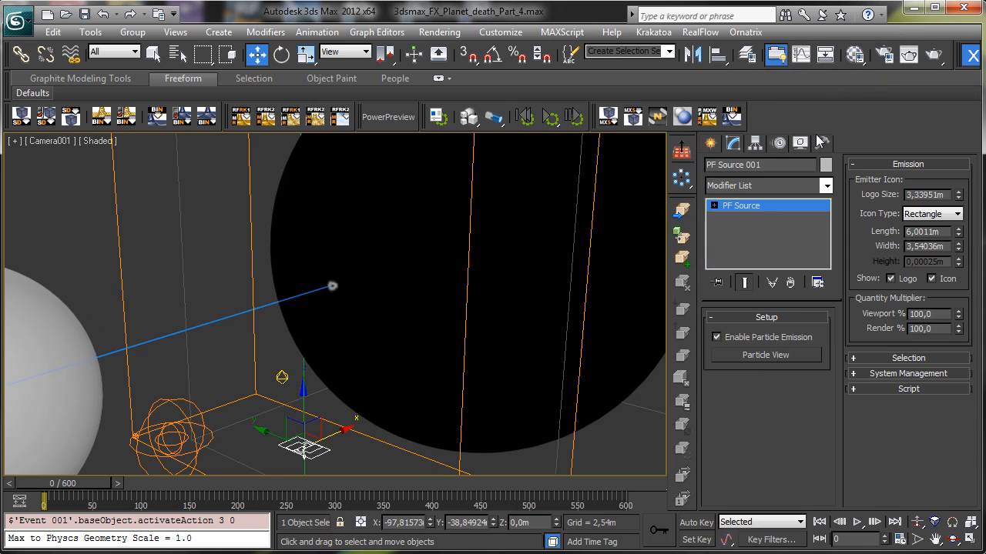
pyautogui.click(711, 144)
pyautogui.click(789, 171)
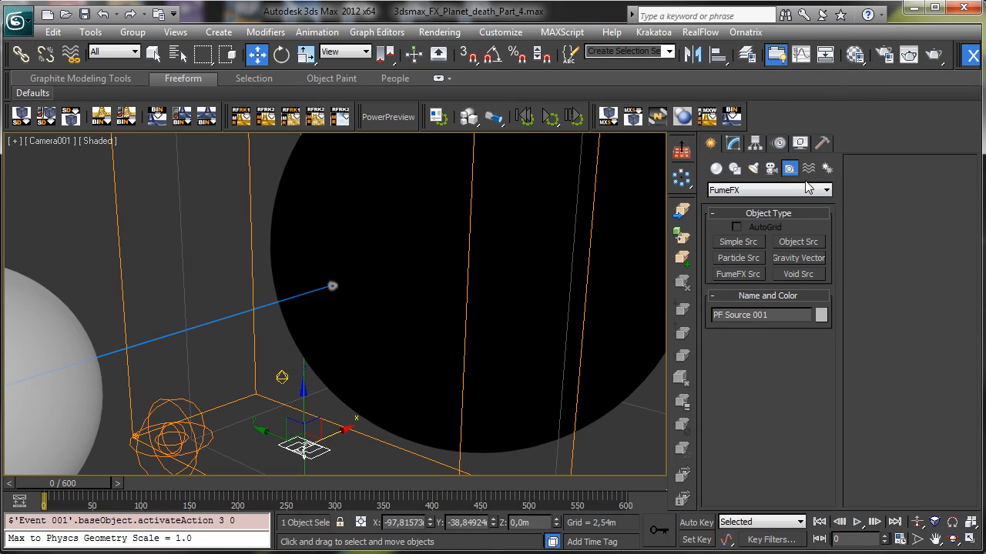
pyautogui.click(809, 174)
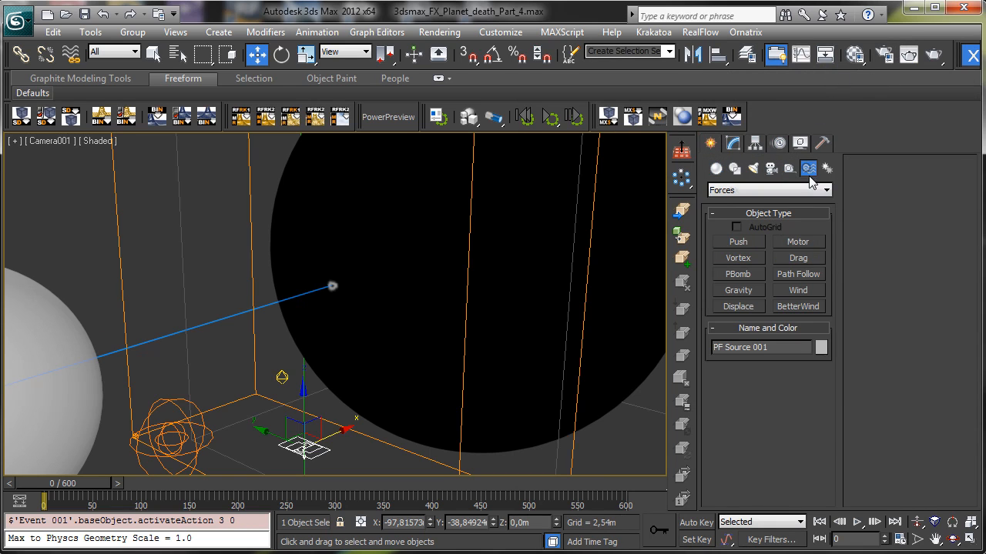
pyautogui.click(793, 290)
pyautogui.moveTo(354, 465); pyautogui.dragTo(373, 476)
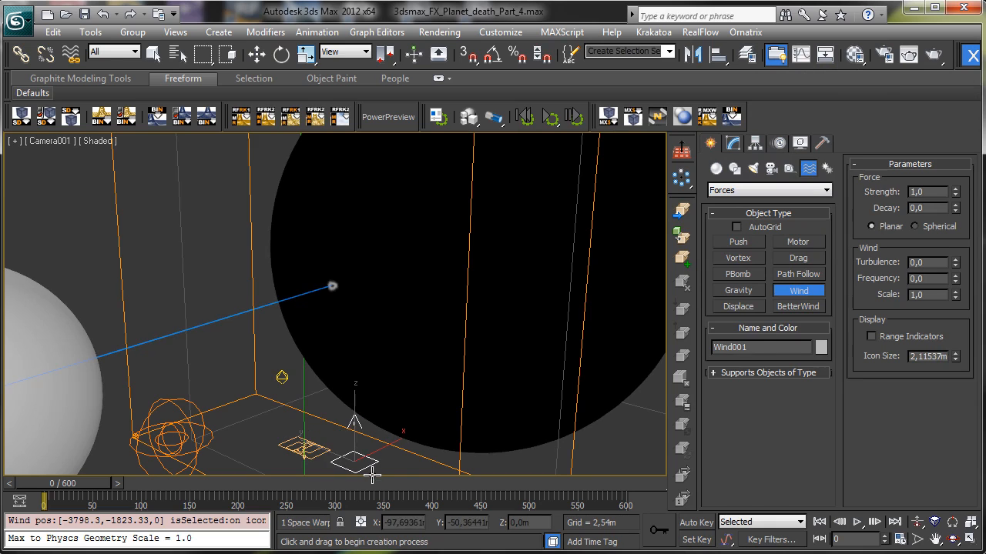
pyautogui.click(732, 144)
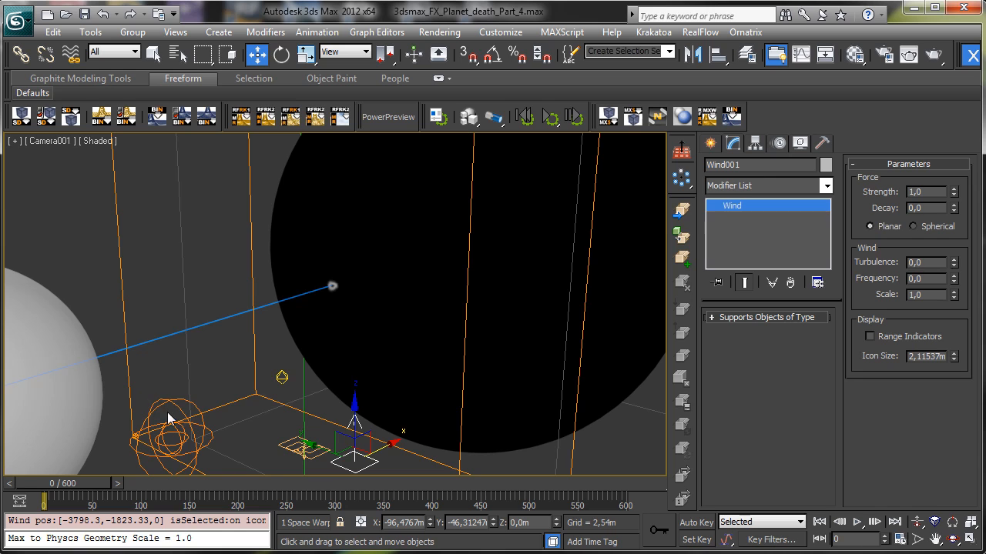
# - Reopen Particle View for the PF Source and insert a Force operator between Rotation and Delete in Event 001
pyautogui.click(285, 445)
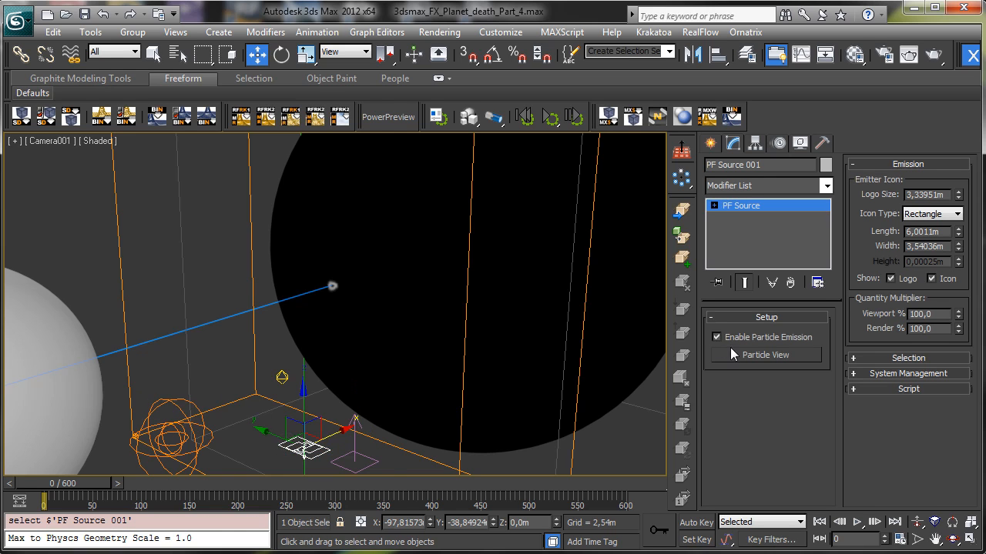
pyautogui.click(765, 354)
pyautogui.moveTo(119, 52); pyautogui.dragTo(190, 37)
pyautogui.moveTo(123, 462); pyautogui.dragTo(123, 257)
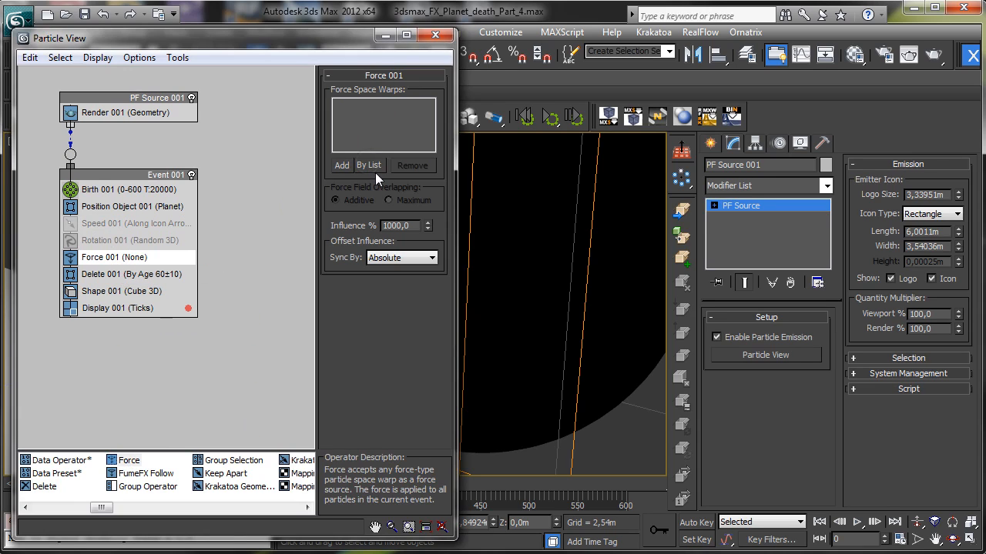
# - Assign the Wind001 space warp to the Force operator and move Particle View clear of the camera view
pyautogui.click(375, 173)
pyautogui.moveTo(374, 193); pyautogui.dragTo(513, 97)
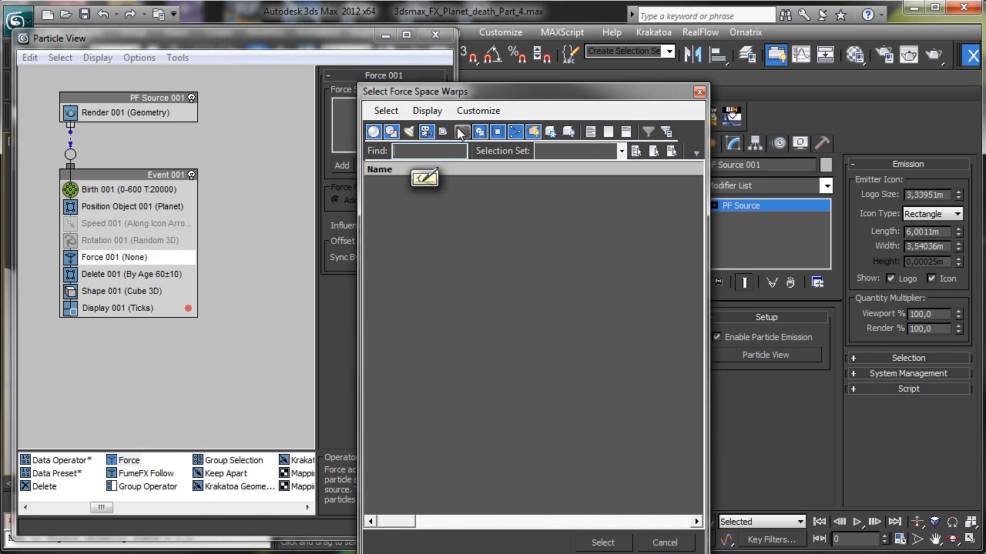
pyautogui.click(461, 133)
pyautogui.doubleClick(397, 188)
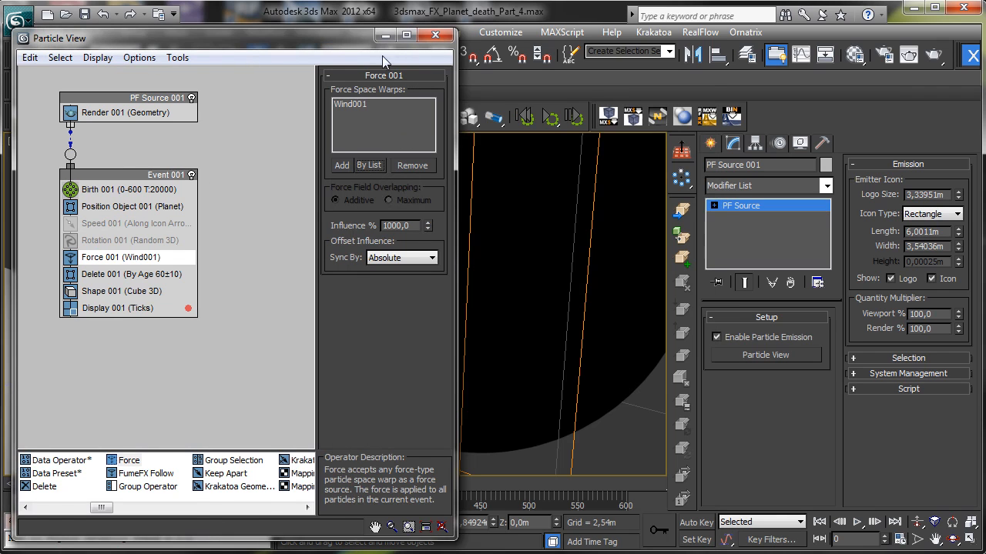
pyautogui.moveTo(382, 56); pyautogui.dragTo(973, 59)
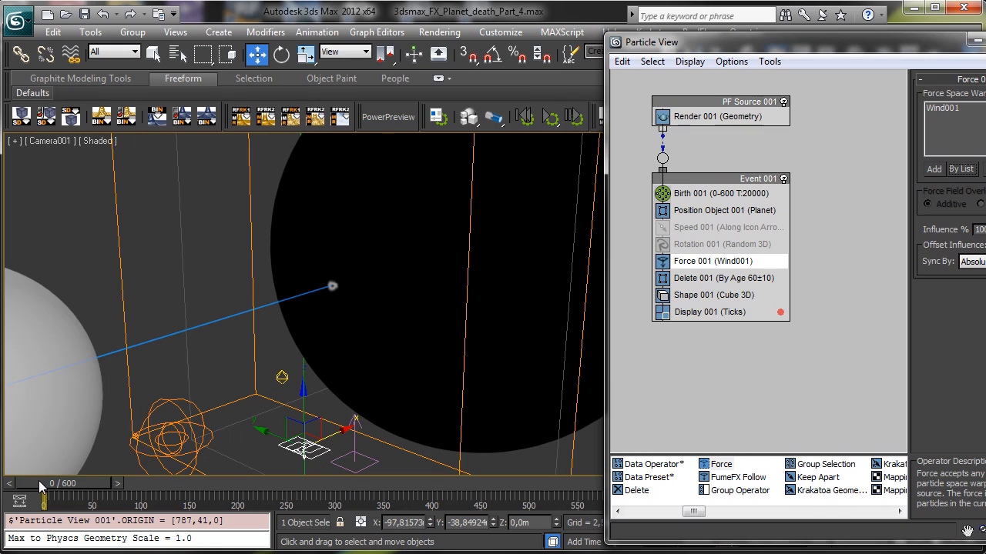
# - Advance to frame 44, select the Wind force, put Particle View away and set the wind's Strength to 0
pyautogui.moveTo(40, 487); pyautogui.dragTo(83, 486)
pyautogui.click(343, 458)
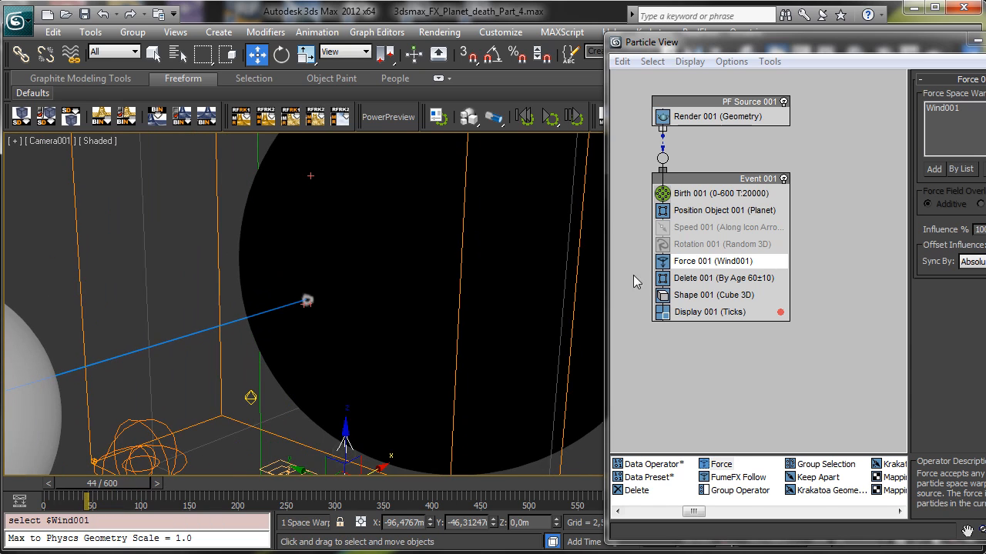
pyautogui.click(978, 41)
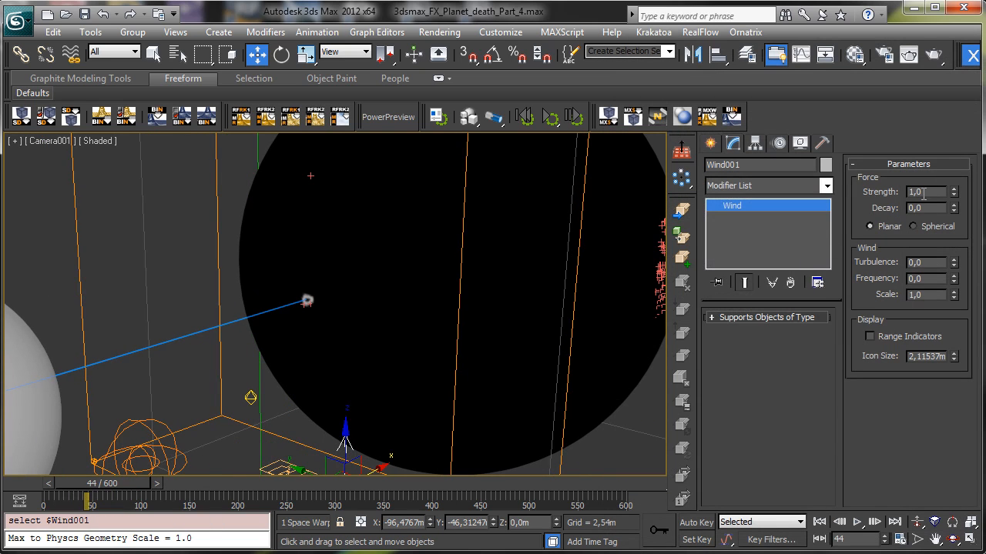
pyautogui.doubleClick(924, 193)
pyautogui.write('0')
pyautogui.press('Return')
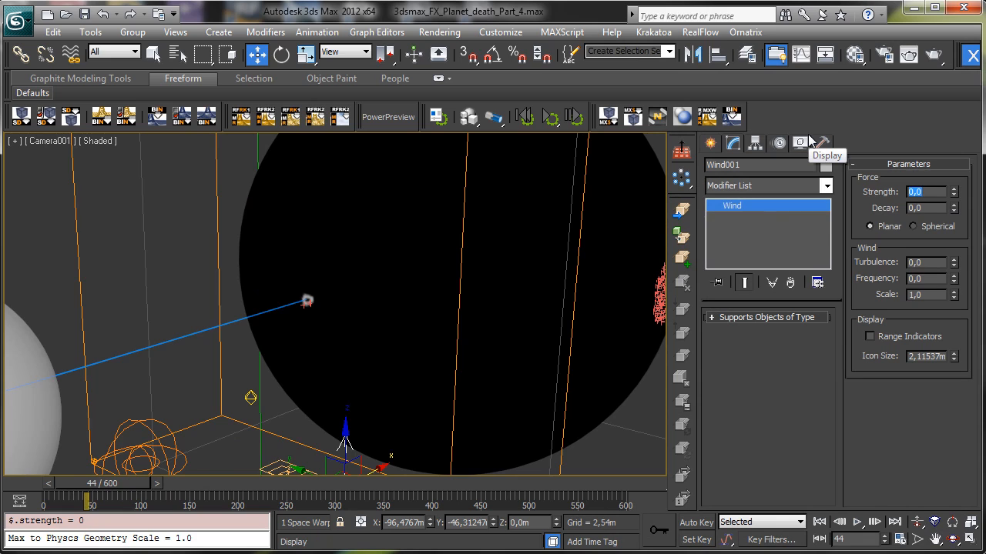
# - Scrub to frame 289 and set the wind's Turbulence to 2 and Scale to 0,01
pyautogui.moveTo(124, 482); pyautogui.dragTo(352, 466)
pyautogui.press('w')
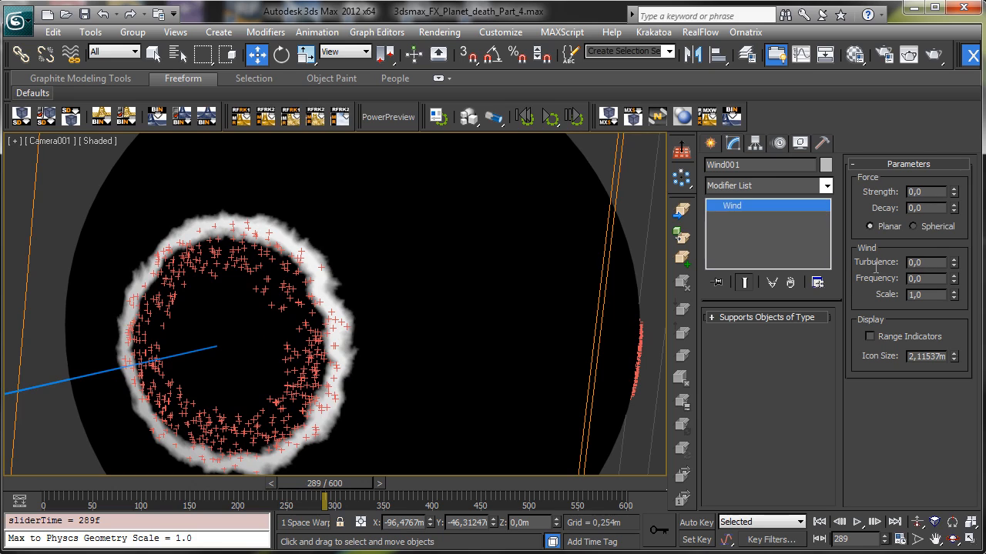
pyautogui.write('2')
pyautogui.press('Return')
pyautogui.doubleClick(935, 293)
pyautogui.write('0')
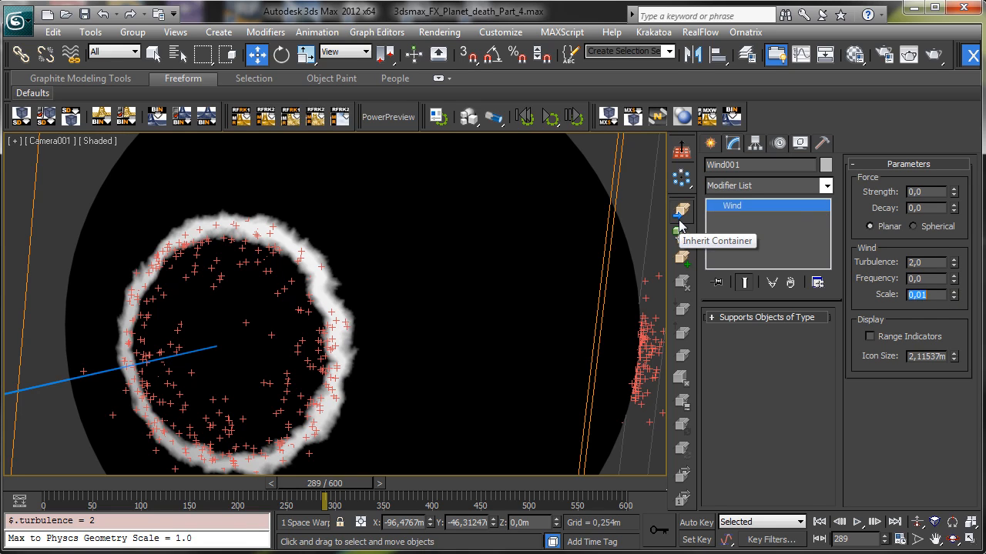
# - Set the wind's Frequency to 2 and Turbulence to 0,5, scrub through the animation and return to frame 0
pyautogui.doubleClick(931, 278)
pyautogui.write('2')
pyautogui.press('Return')
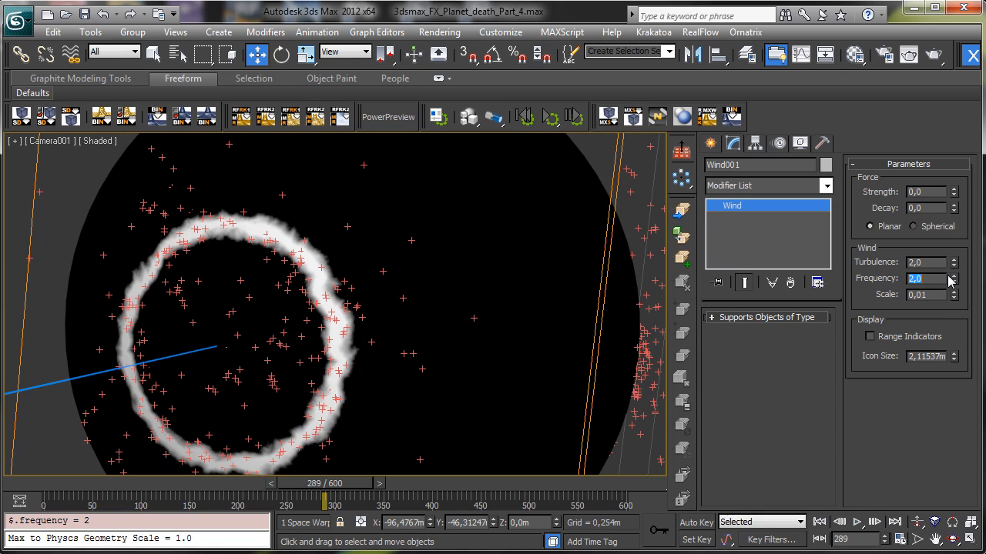
pyautogui.doubleClick(935, 263)
pyautogui.write('0,5')
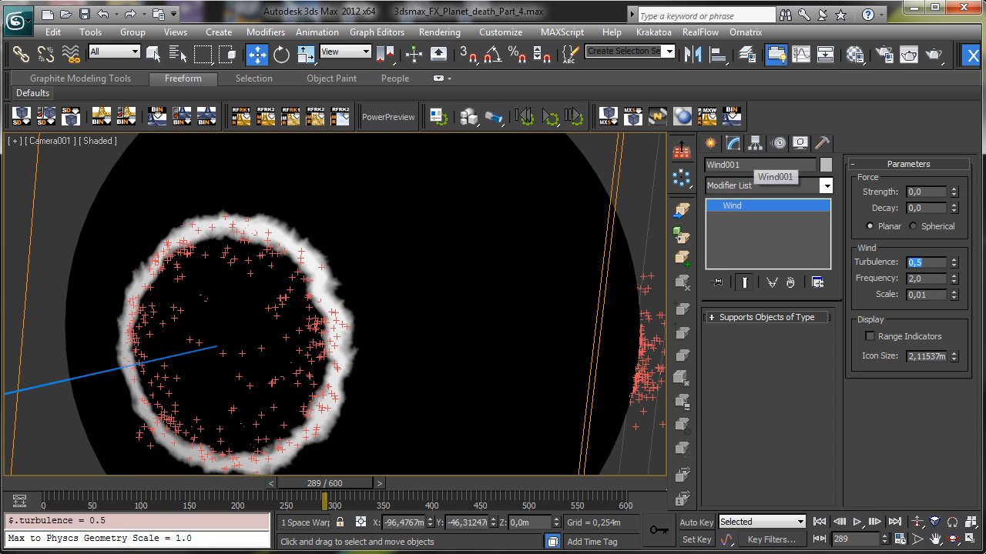
pyautogui.moveTo(12, 486); pyautogui.dragTo(362, 470)
pyautogui.click(17, 487)
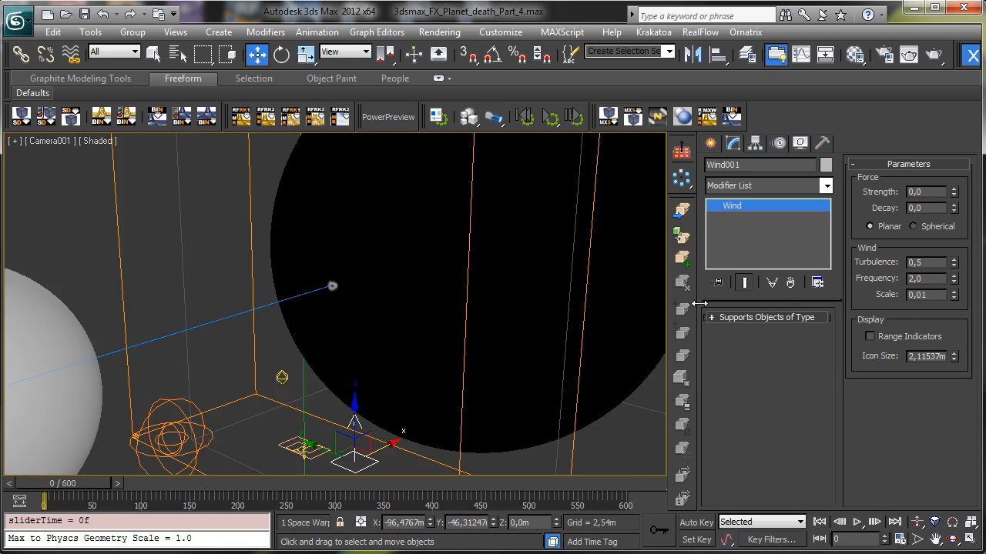
# - Create a Drag force beside the Wind icon and set its Time Off to 600
pyautogui.click(710, 144)
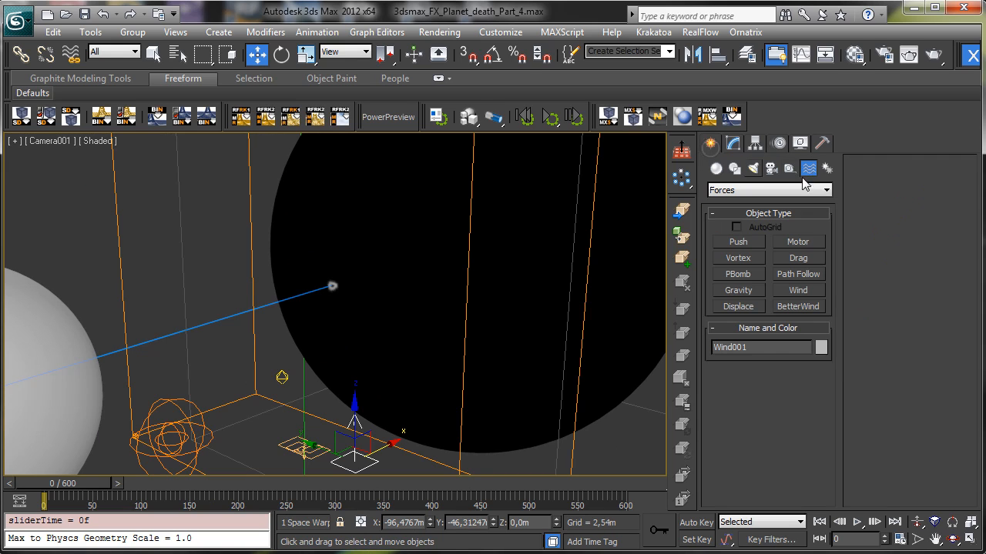
pyautogui.click(798, 258)
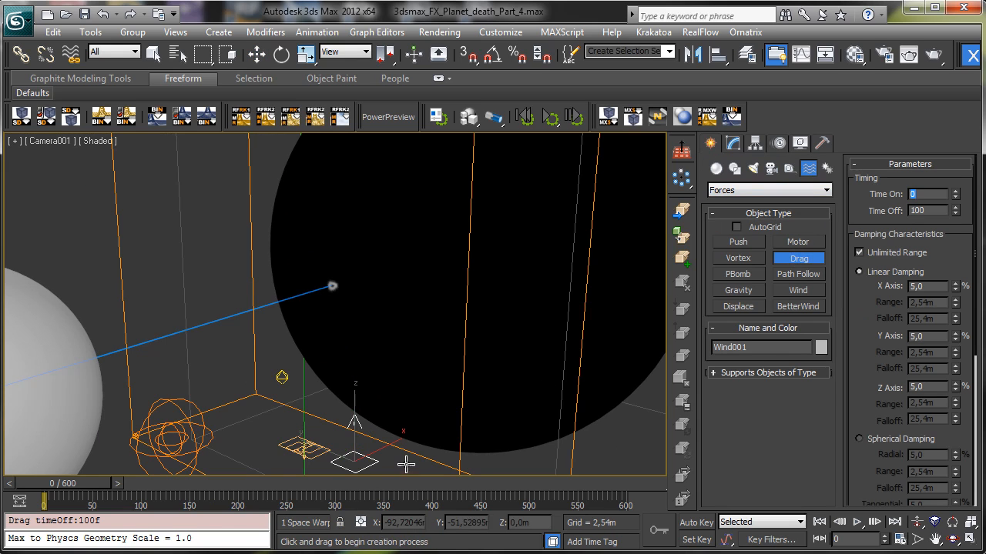
pyautogui.moveTo(405, 464); pyautogui.dragTo(439, 462)
pyautogui.click(733, 144)
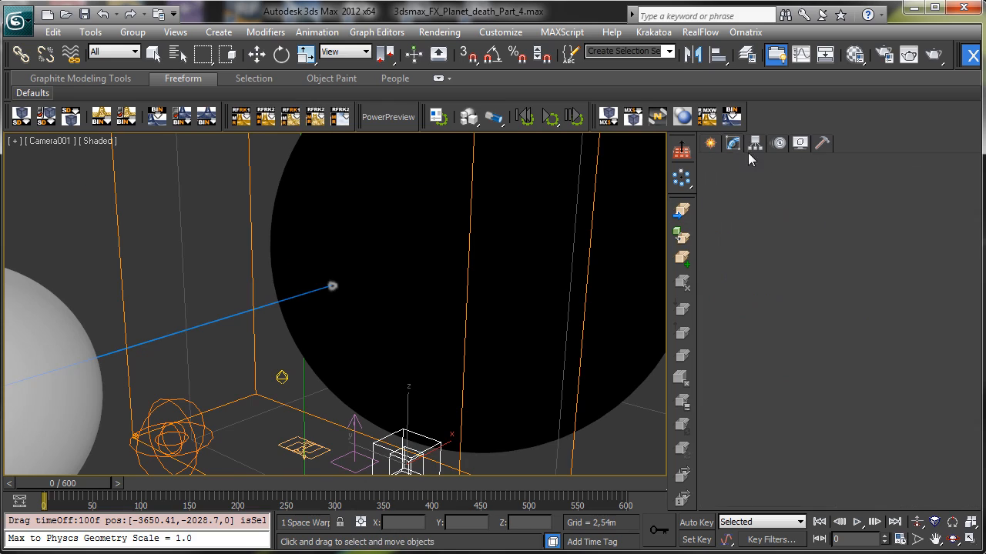
pyautogui.write('600')
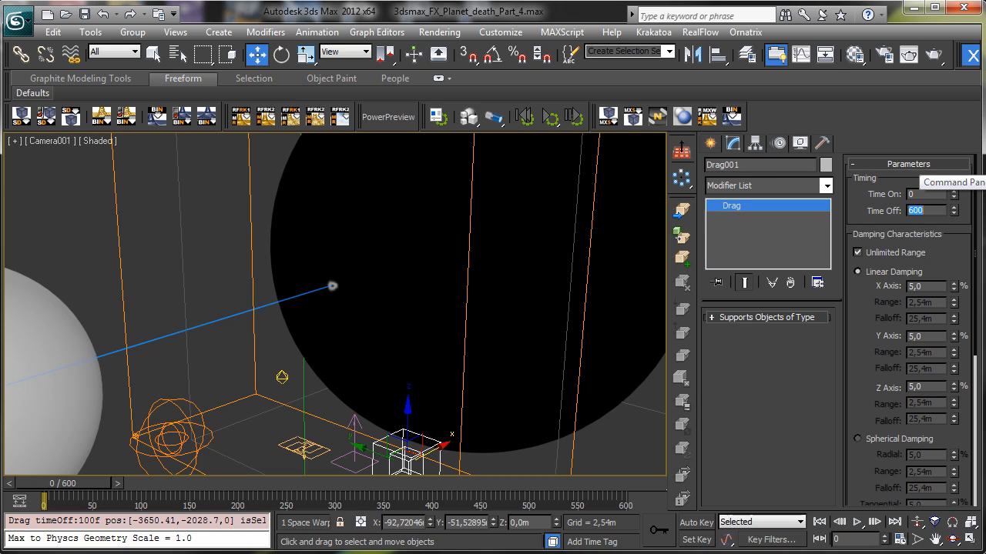
pyautogui.press('Return')
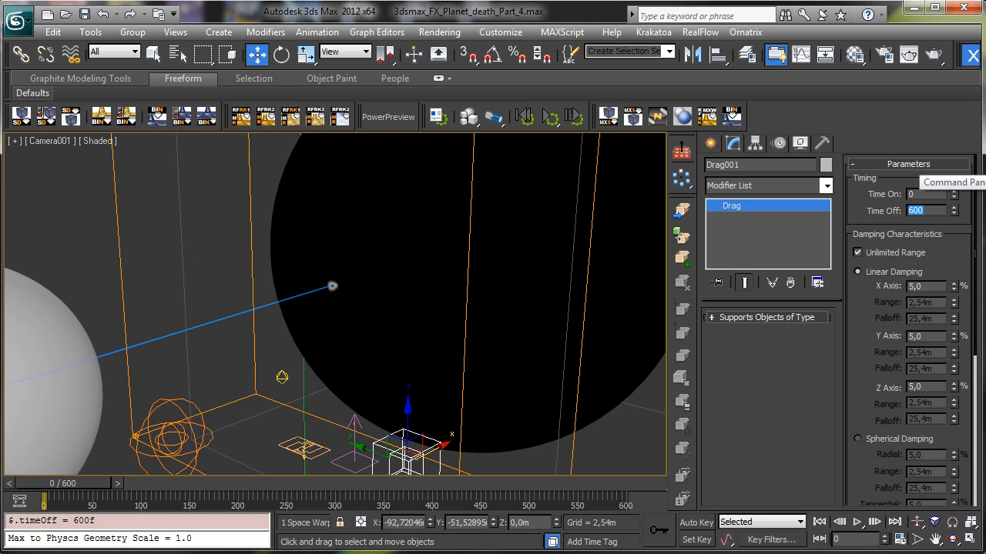
# - Reopen Particle View for the PF Source, move it off the camera view and insert a second Force operator between Force 001 and Delete
pyautogui.click(283, 444)
pyautogui.click(726, 353)
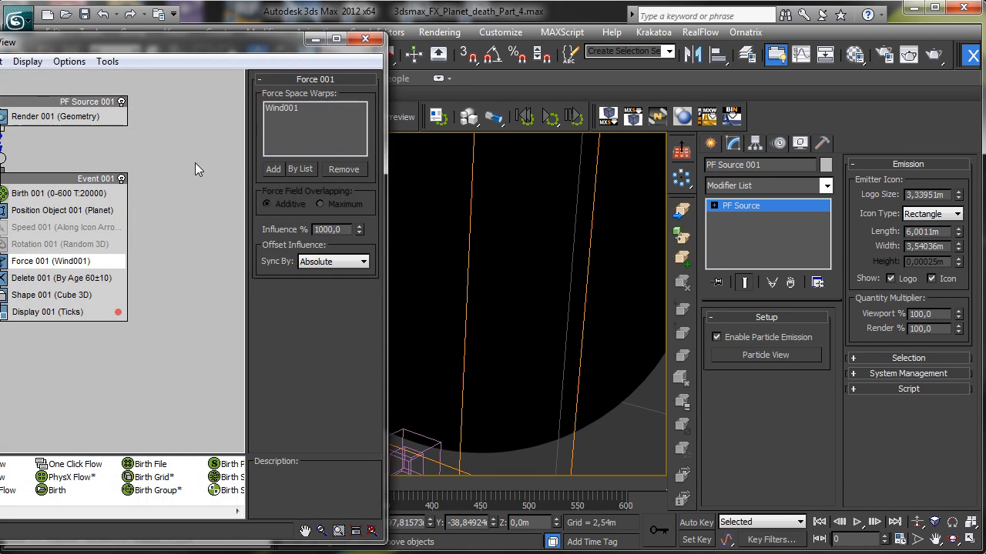
pyautogui.moveTo(202, 49); pyautogui.dragTo(841, 35)
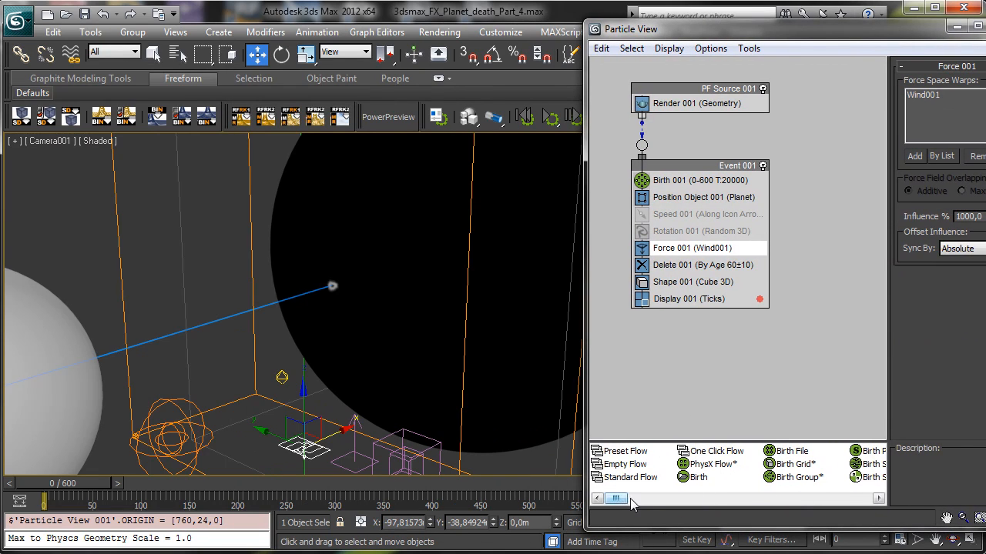
pyautogui.moveTo(616, 499); pyautogui.dragTo(666, 501)
pyautogui.moveTo(783, 451); pyautogui.dragTo(680, 268)
pyautogui.click(679, 267)
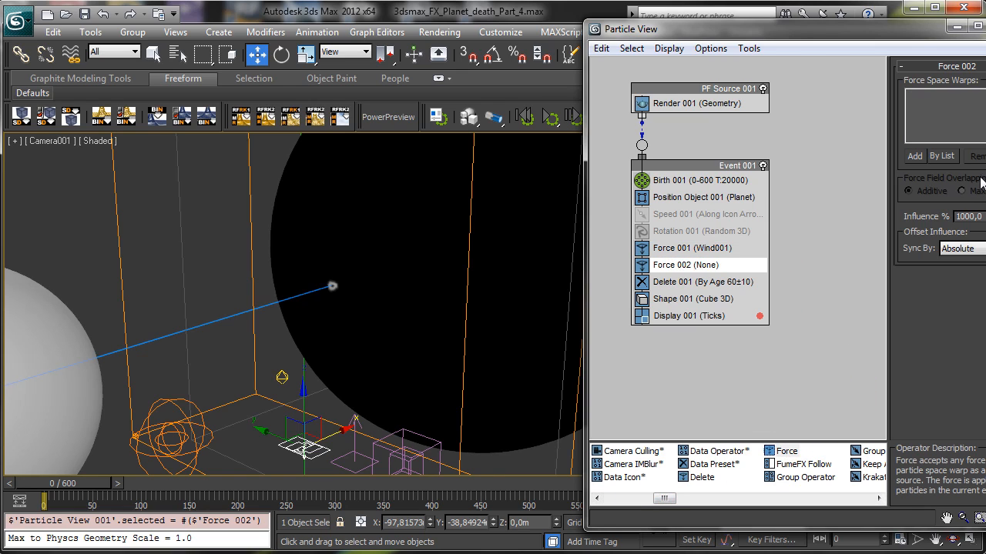
# - Assign the Drag001 space warp to Force 002, put Particle View away, scrub through the animation and return to frame 0
pyautogui.click(934, 158)
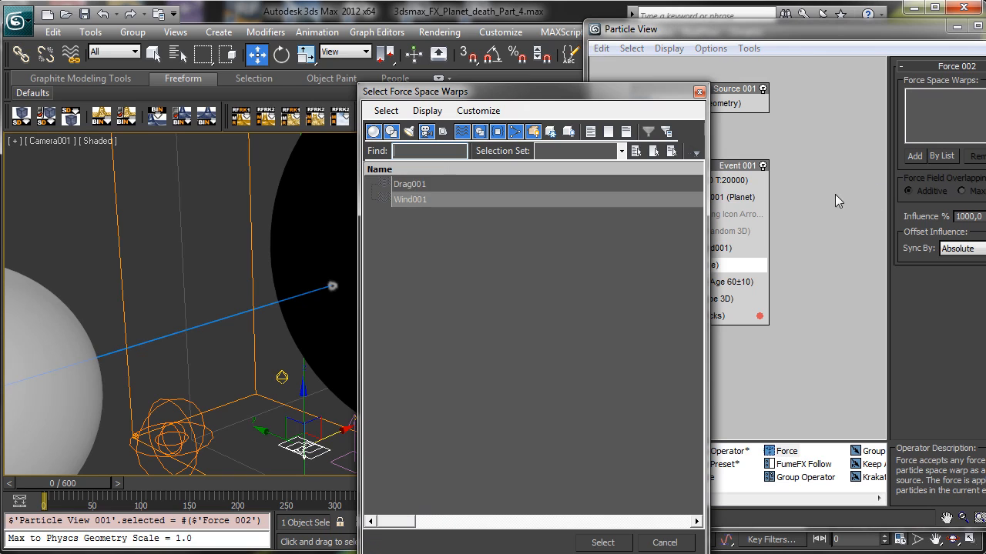
pyautogui.click(399, 183)
pyautogui.click(596, 544)
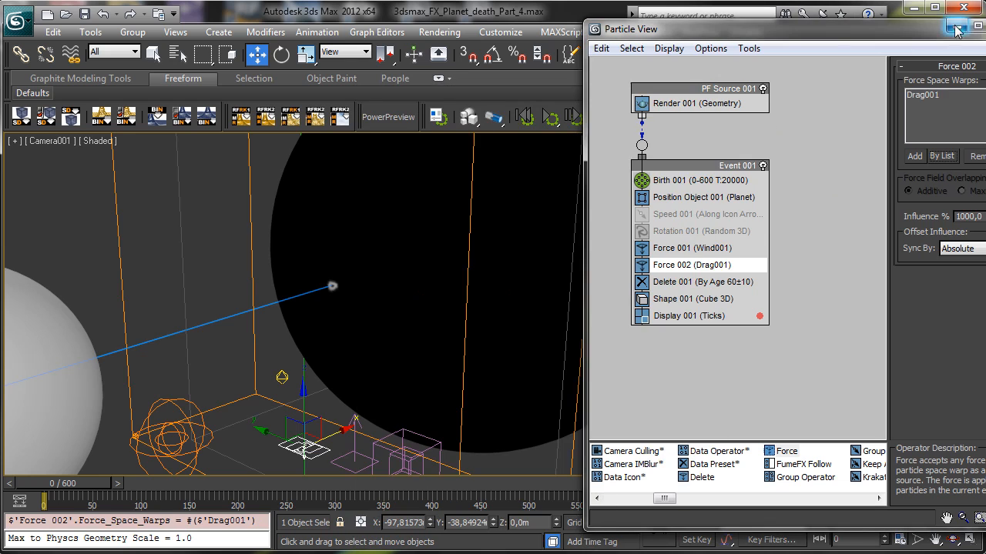
pyautogui.click(971, 28)
pyautogui.moveTo(56, 491); pyautogui.dragTo(447, 478)
pyautogui.click(16, 483)
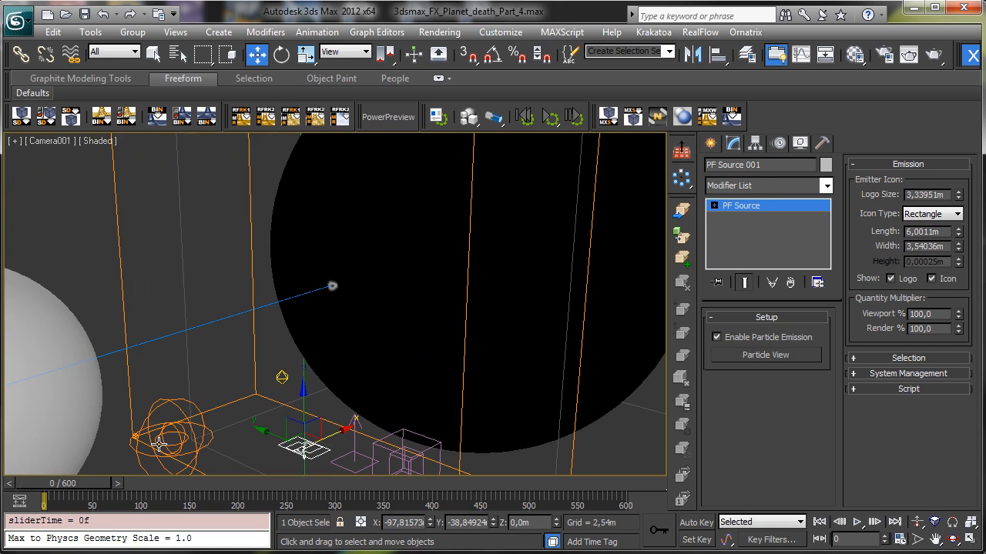
# - Set the Display operator's type to Dots, close Particle View and scrub to frame 193
pyautogui.click(724, 356)
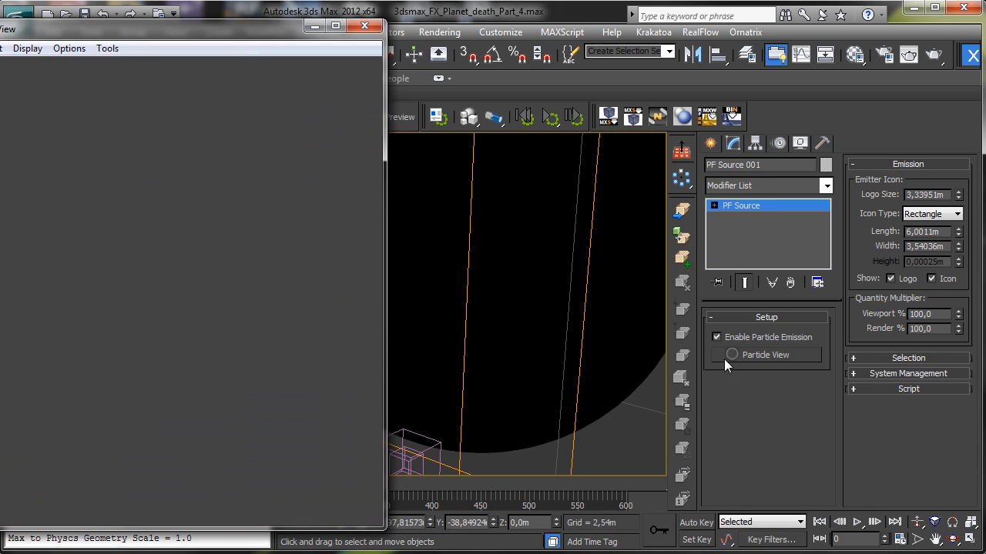
pyautogui.click(50, 317)
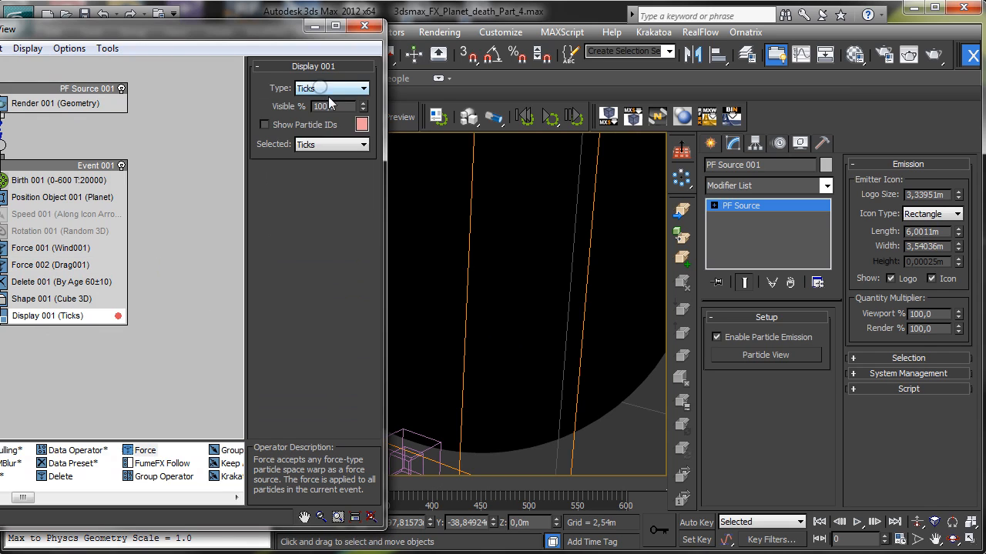
pyautogui.click(330, 88)
pyautogui.click(322, 106)
pyautogui.click(371, 26)
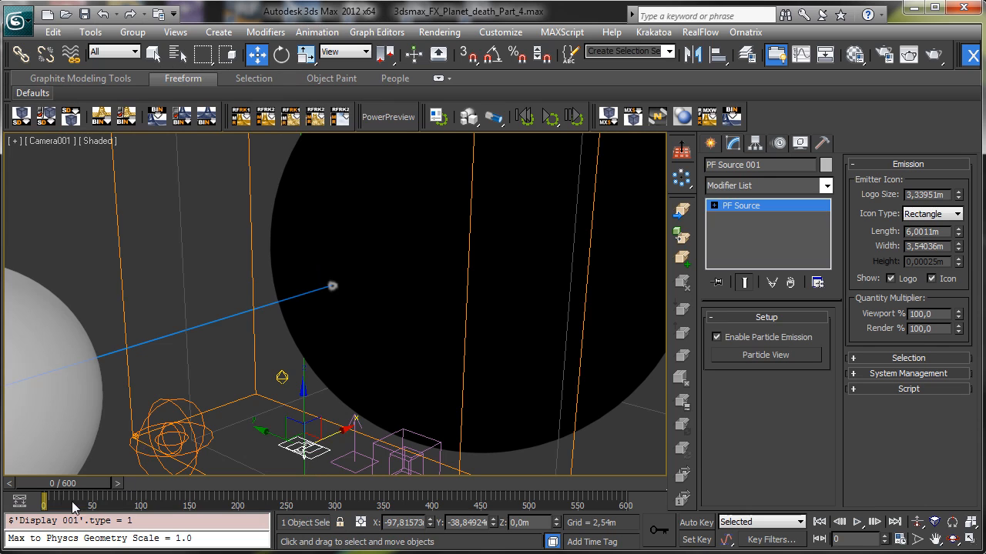
pyautogui.moveTo(56, 486); pyautogui.dragTo(237, 482)
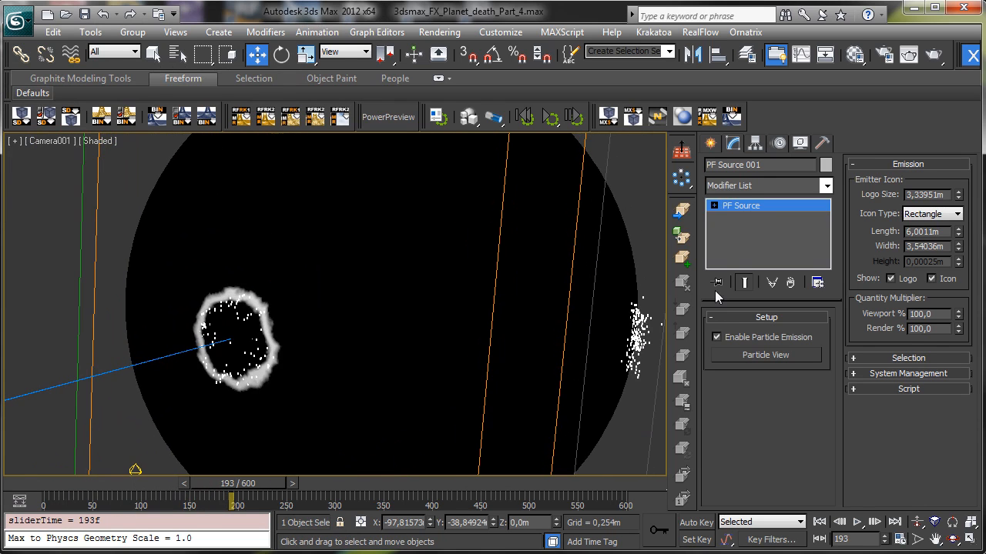
# - Review the Position Object operator's location and density settings, scrub through the animation and return to frame 0
pyautogui.click(764, 355)
pyautogui.click(62, 197)
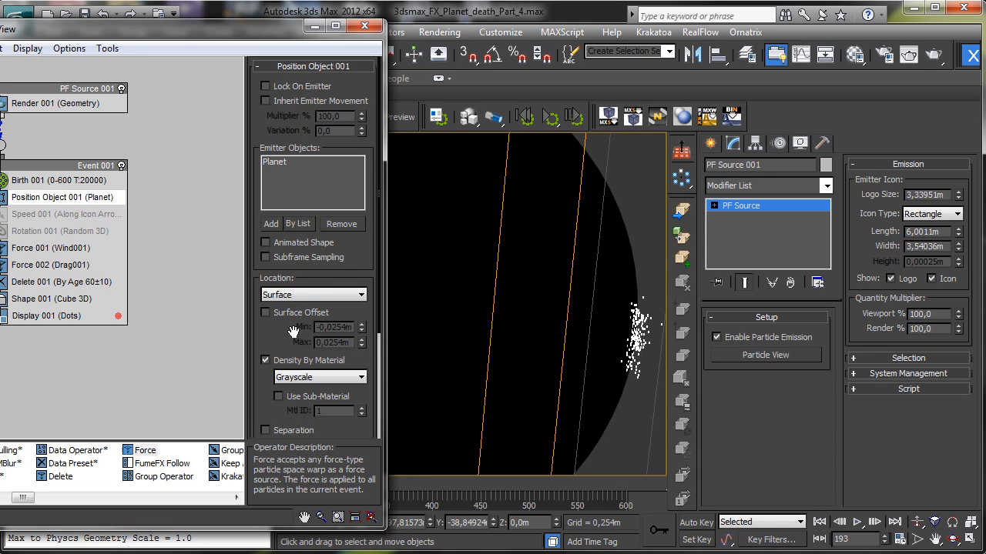
pyautogui.moveTo(278, 327); pyautogui.dragTo(281, 173)
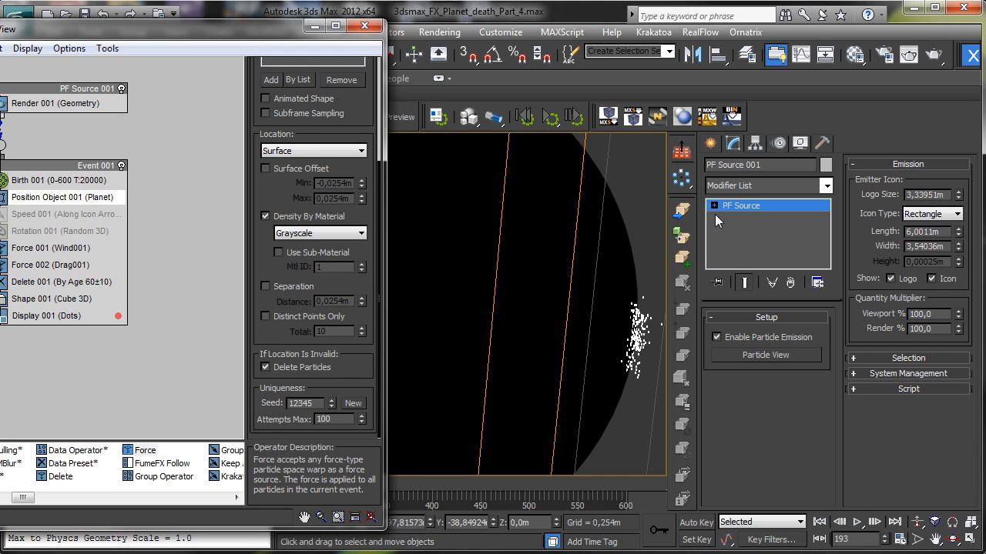
pyautogui.click(364, 26)
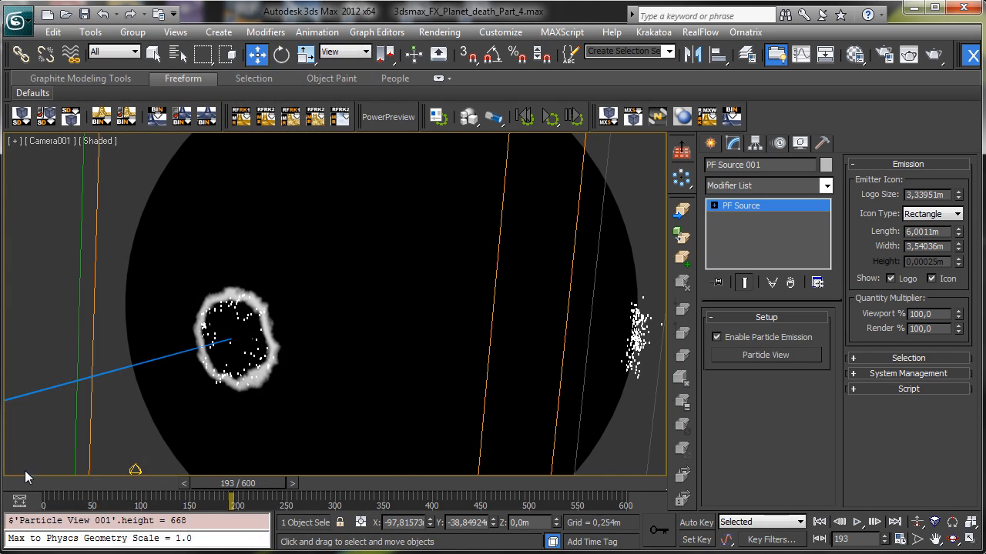
pyautogui.moveTo(16, 485); pyautogui.dragTo(419, 489)
pyautogui.click(36, 484)
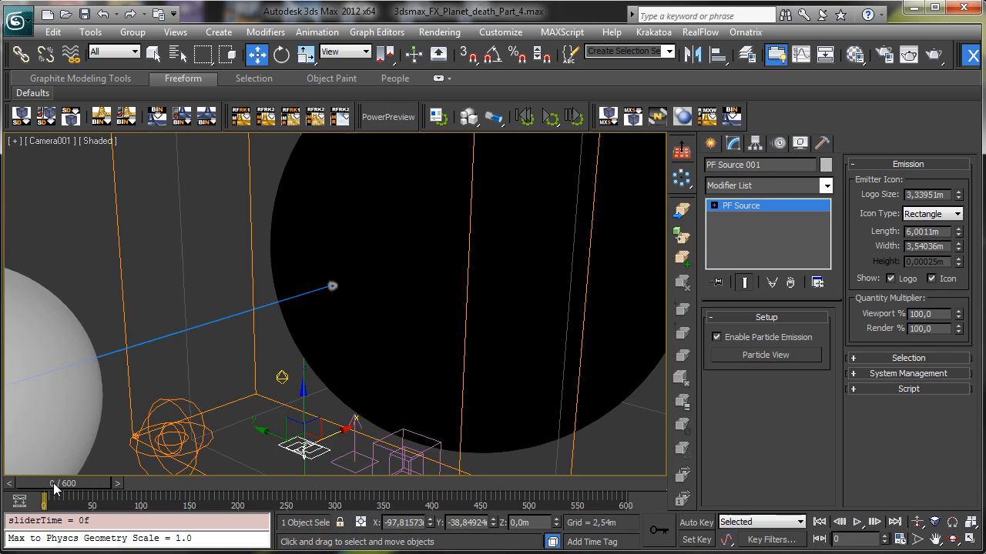
# - At frame 132, enable U and V tiling for the Gradient Ramp map of the FFX guide material
pyautogui.moveTo(55, 485); pyautogui.dragTo(171, 482)
pyautogui.click(854, 54)
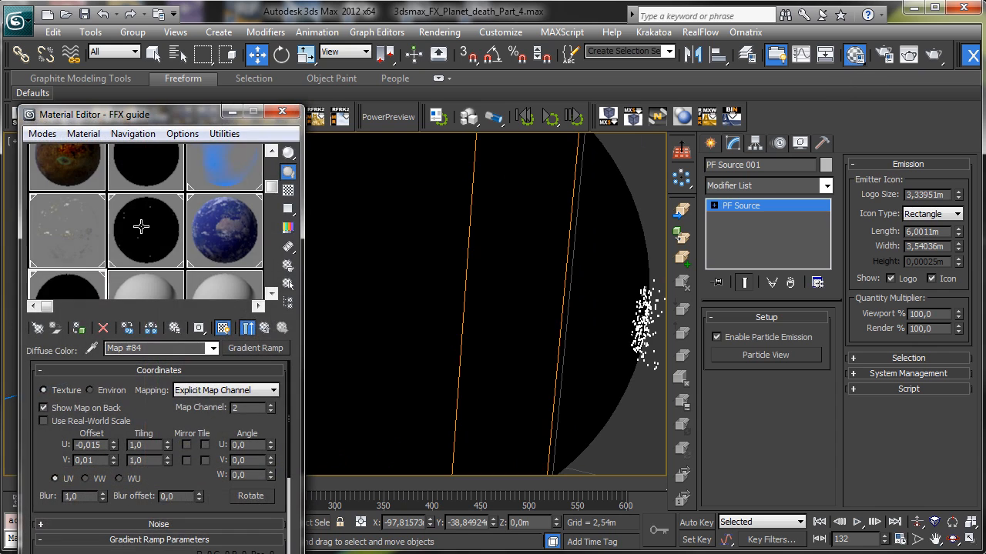
pyautogui.scroll(-5, 191, 281)
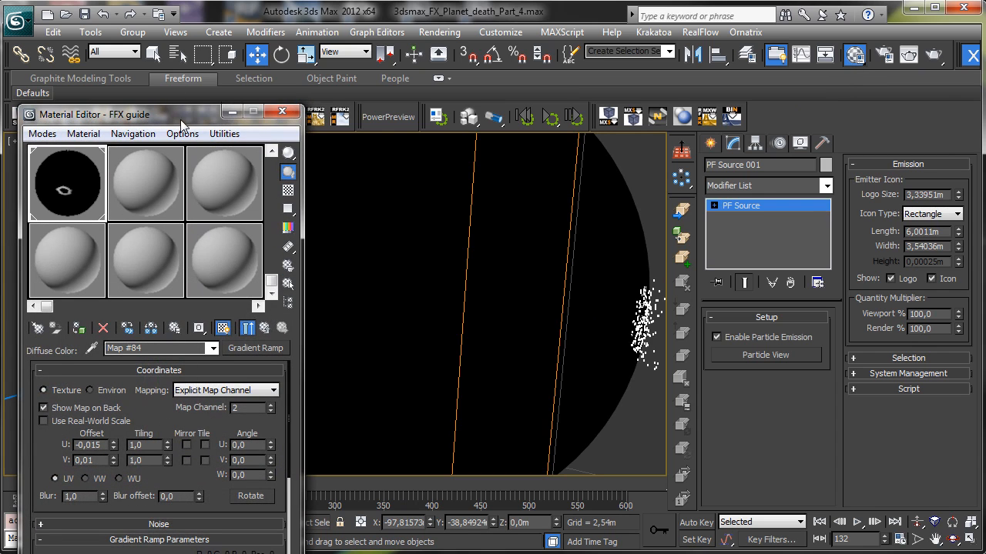
pyautogui.moveTo(184, 116); pyautogui.dragTo(174, 65)
pyautogui.click(197, 393)
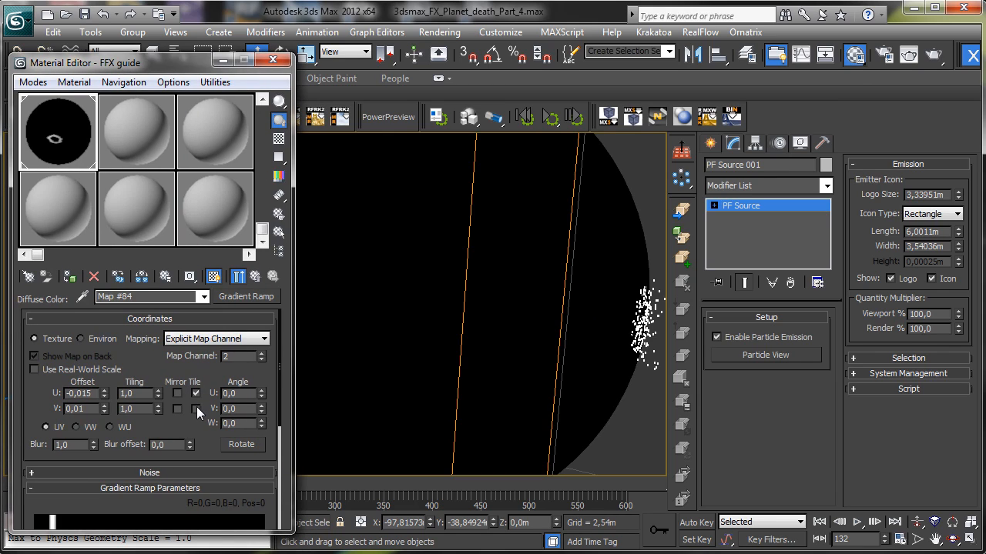
pyautogui.click(196, 408)
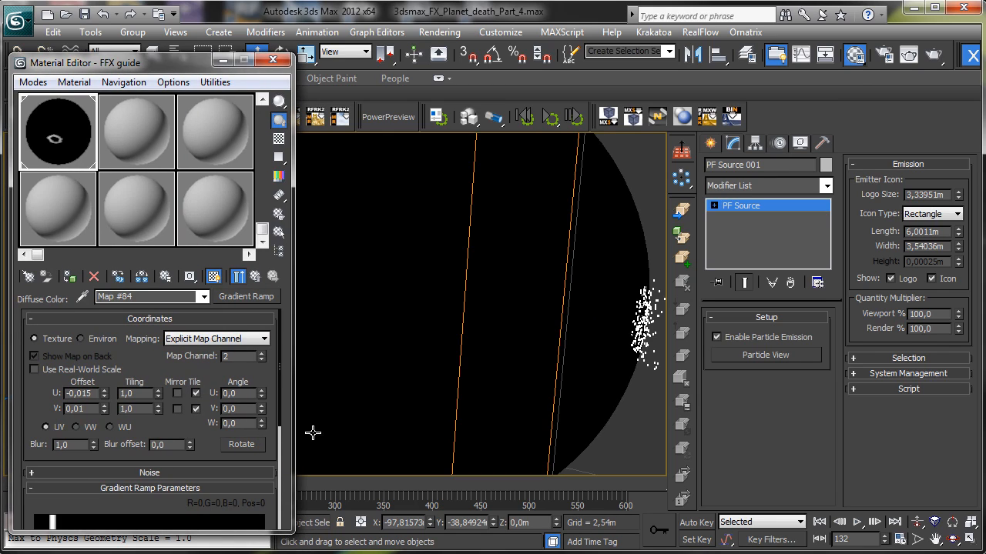
# - Switch the PF Source's particle emission off and on again, minimize the Material Editor and scrub to frame 337
pyautogui.click(717, 338)
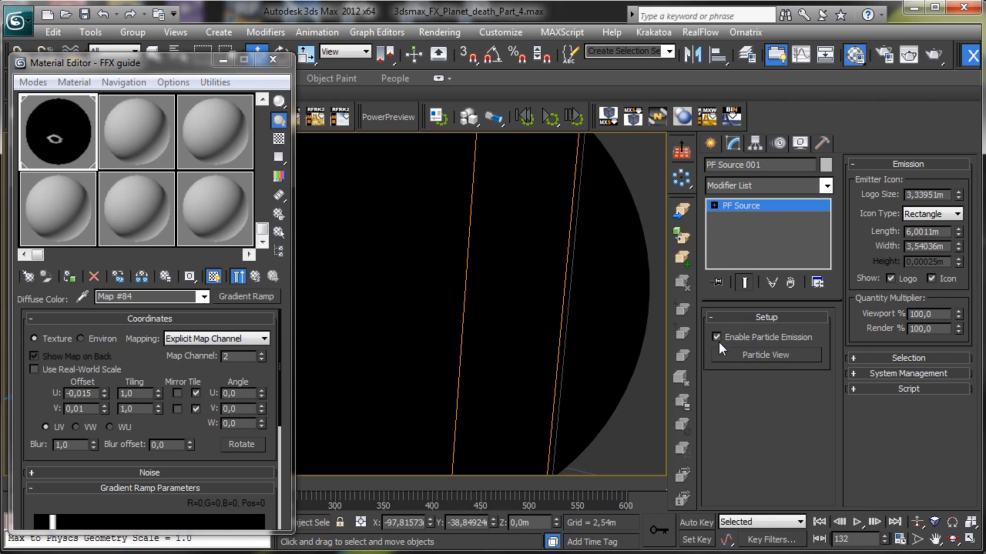
pyautogui.click(224, 59)
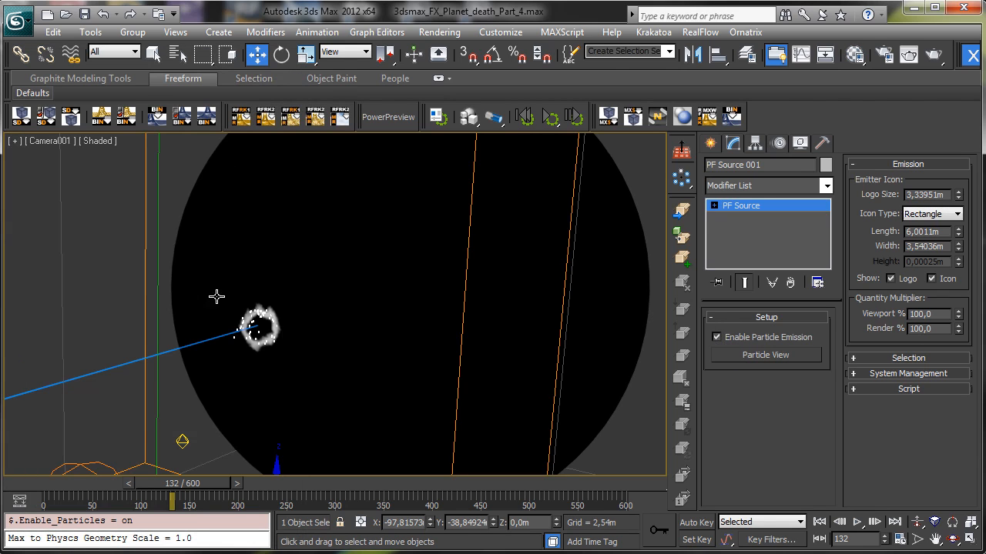
pyautogui.moveTo(23, 488); pyautogui.dragTo(327, 489)
# - Review the offset and tiling coordinates of the FFX guide material's Gradient Ramp map
pyautogui.click(854, 53)
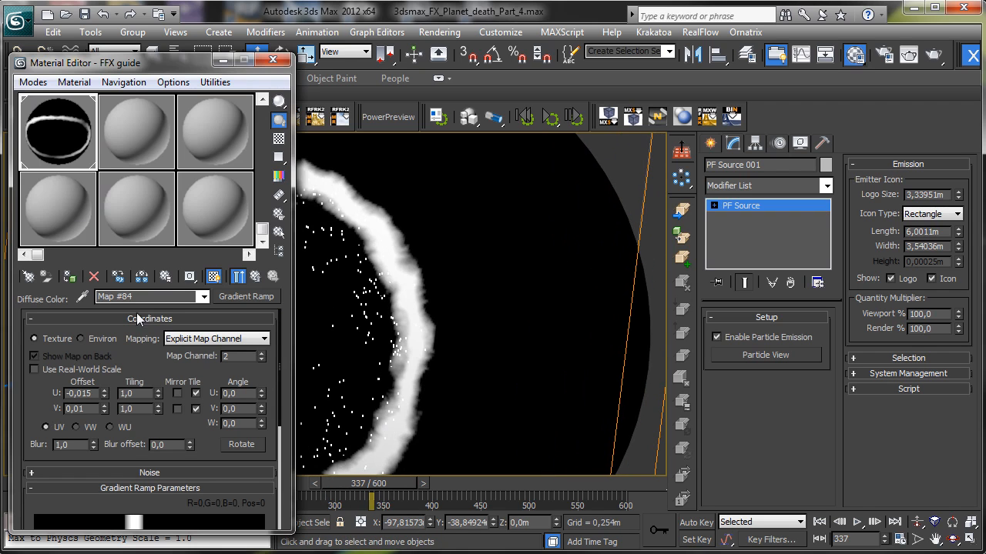
pyautogui.moveTo(174, 424); pyautogui.dragTo(166, 394)
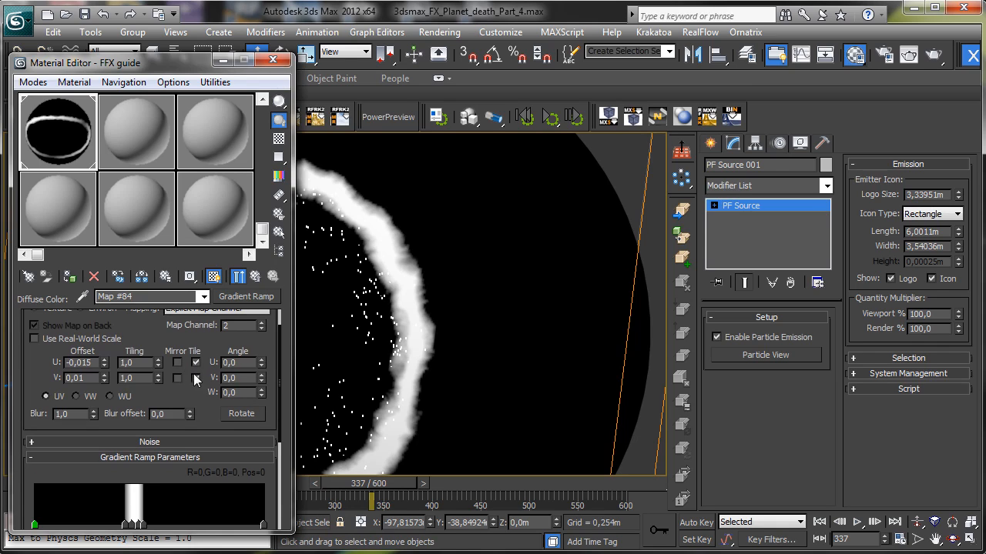
pyautogui.click(224, 60)
# - Return the animation to frame 0 and save the scene
pyautogui.click(79, 484)
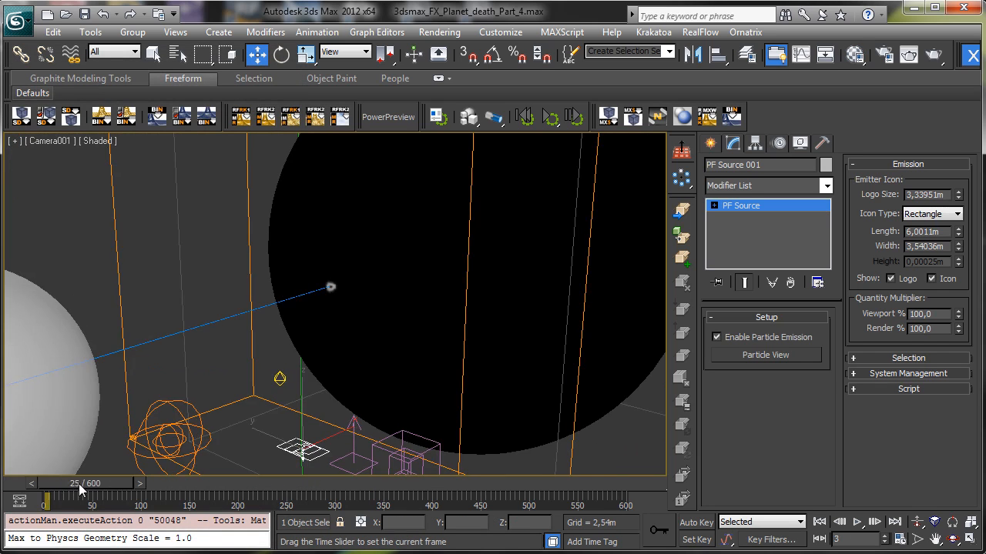
pyautogui.moveTo(78, 483); pyautogui.dragTo(4, 437)
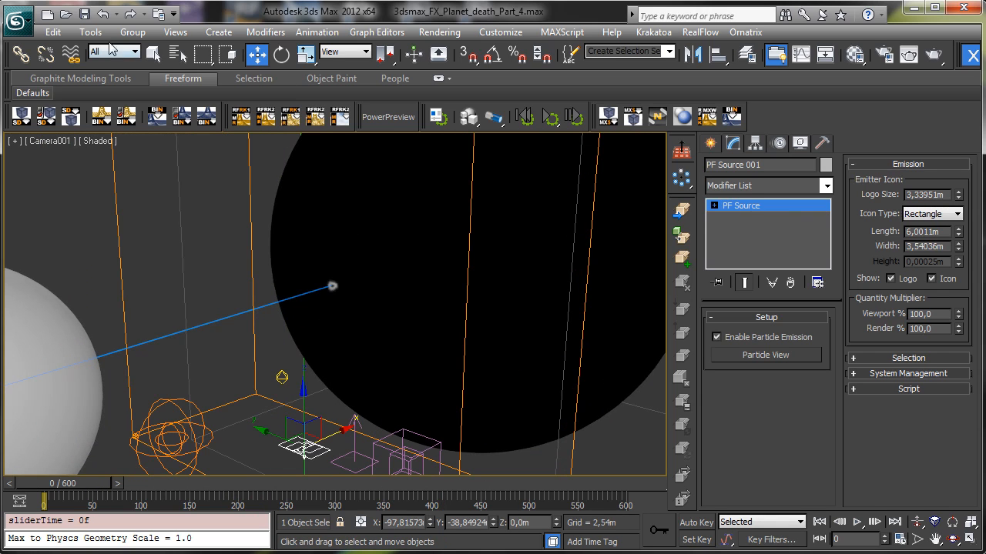
pyautogui.click(85, 14)
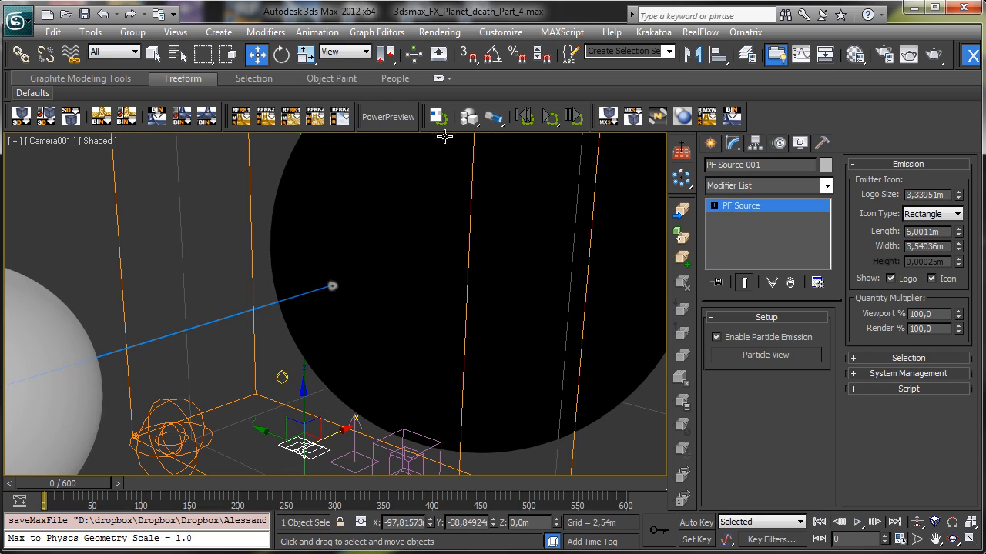
# - Replace the FumeFX Object Src with a new Particle Src helper placed near the grid's front lower corner
pyautogui.click(167, 404)
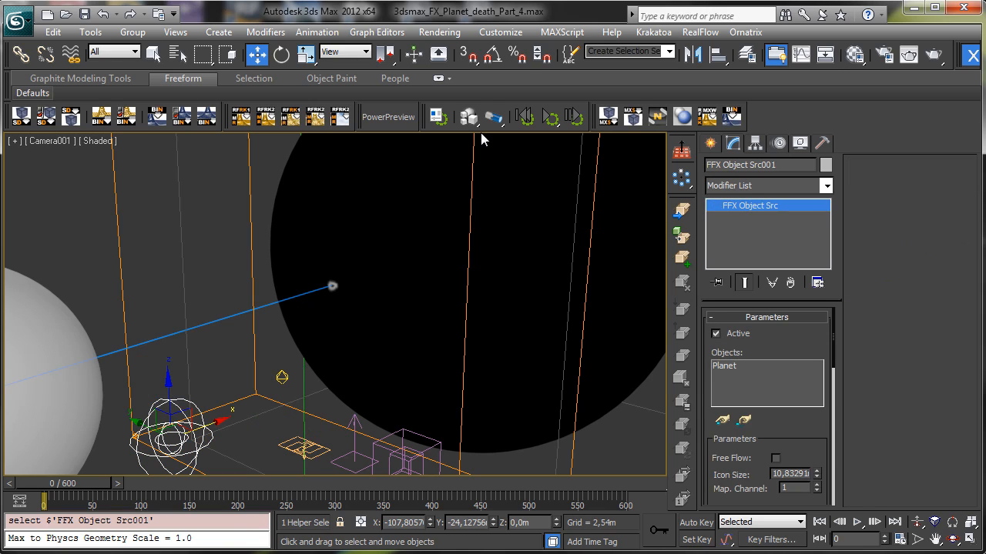
pyautogui.press('Delete')
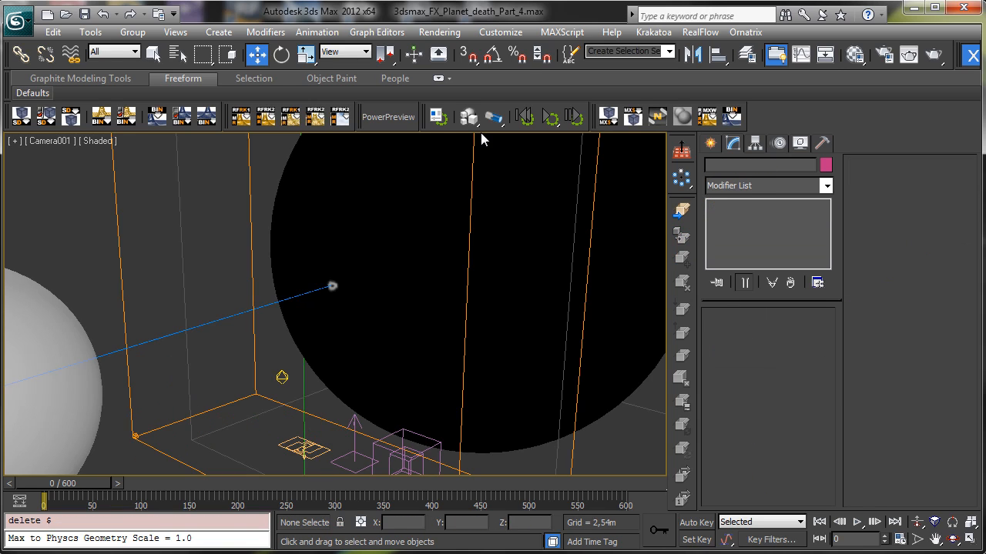
pyautogui.click(709, 143)
pyautogui.click(789, 168)
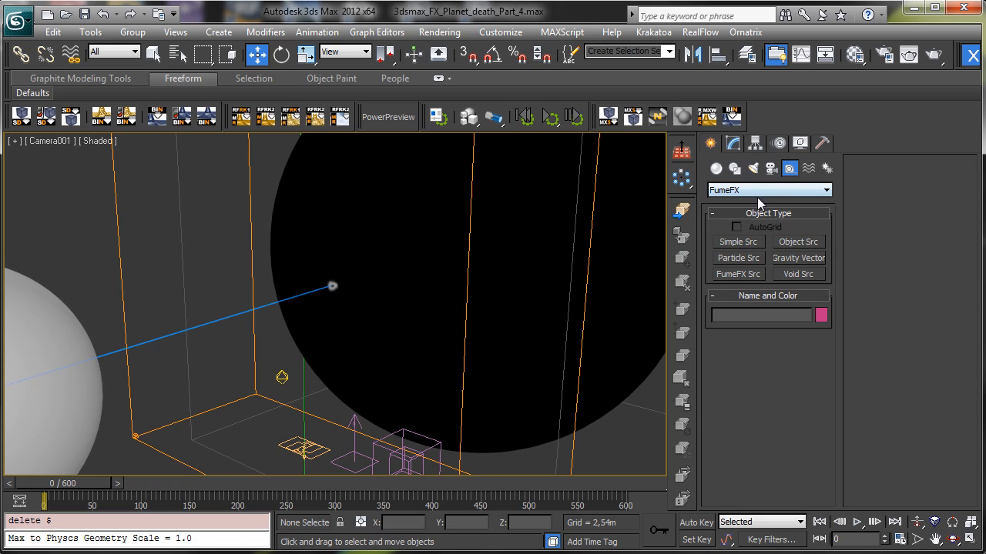
pyautogui.click(750, 241)
pyautogui.click(741, 259)
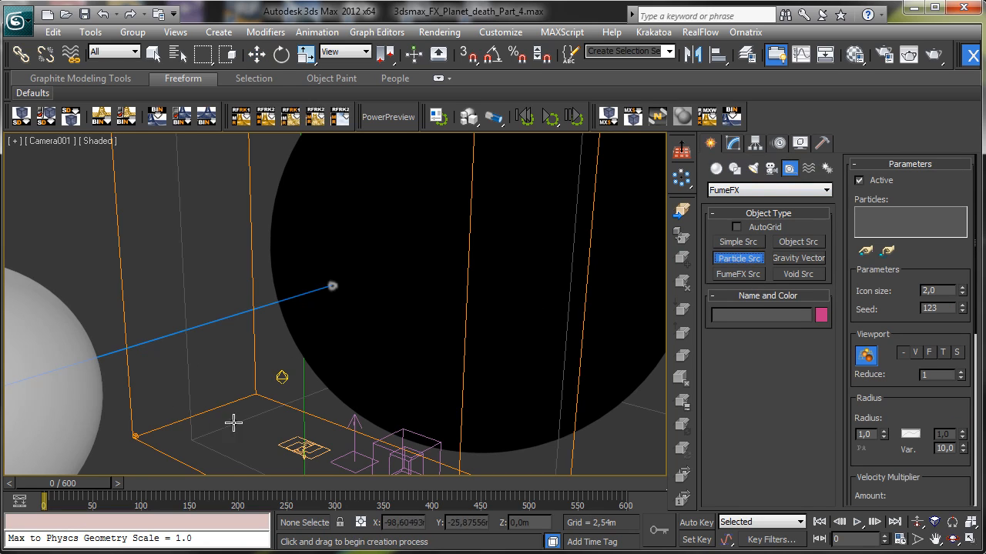
pyautogui.moveTo(183, 440); pyautogui.dragTo(200, 456)
pyautogui.click(155, 57)
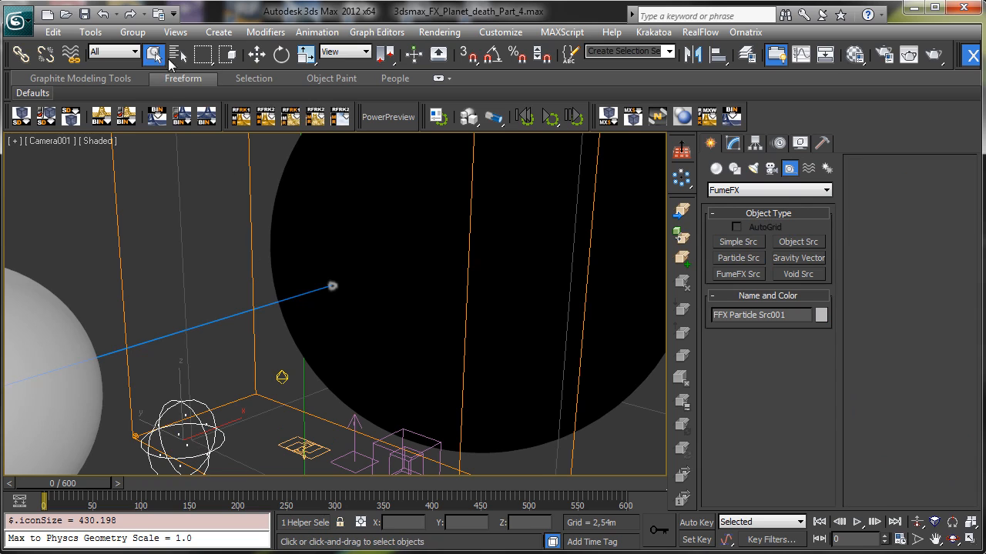
# - Assign PF Source 001 to the FumeFX particle source, then check its particles at frame 233 and return to frame 0
pyautogui.click(732, 145)
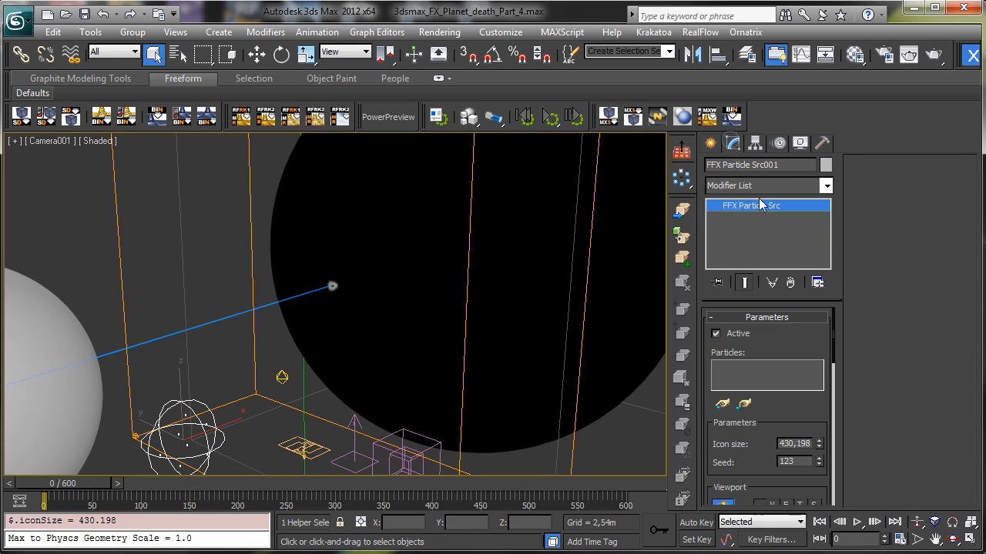
pyautogui.click(726, 402)
pyautogui.click(316, 450)
pyautogui.press('w')
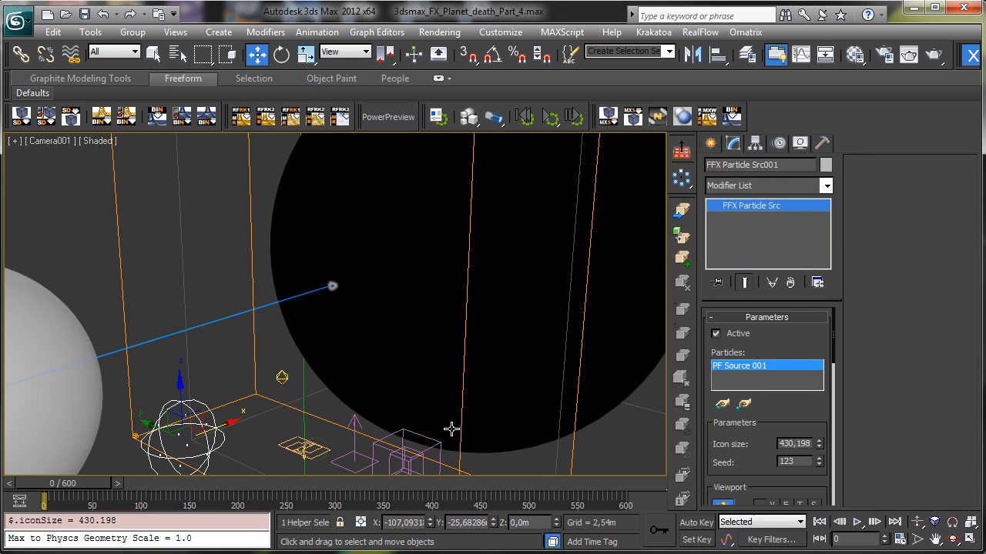
pyautogui.moveTo(83, 478); pyautogui.dragTo(301, 484)
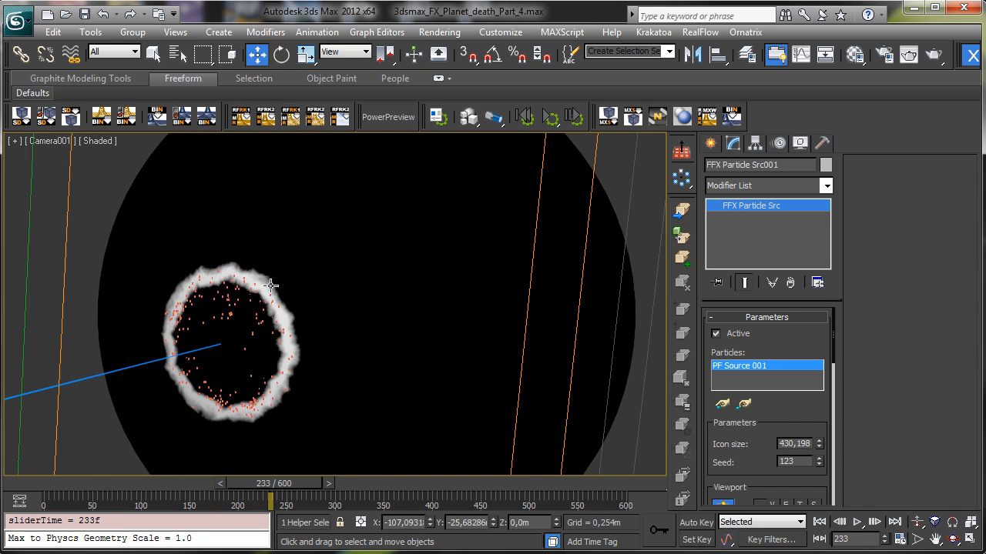
pyautogui.click(27, 485)
# - Save the scene with the FumeFX grid selected, then open its output preview and FumeFX UI
pyautogui.click(247, 233)
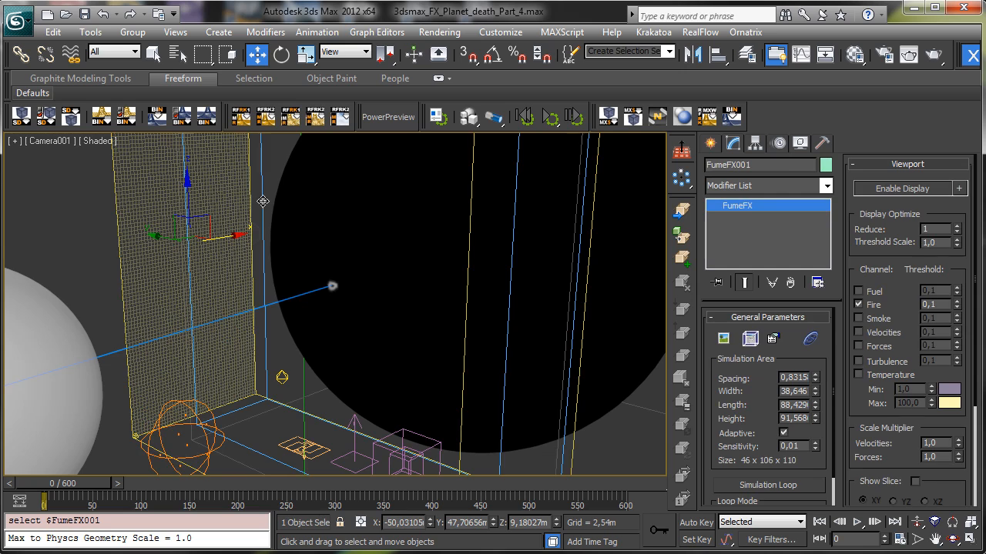
pyautogui.click(84, 13)
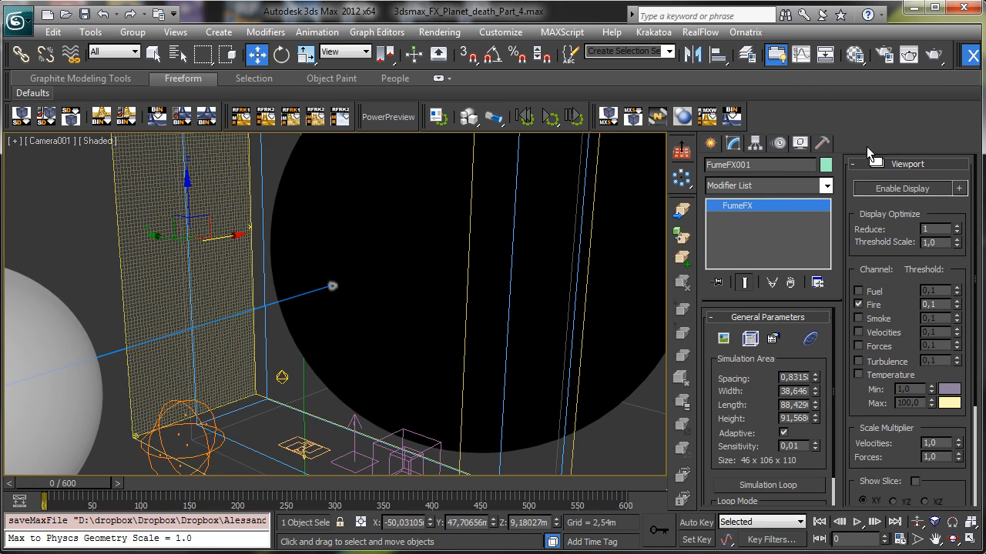
pyautogui.click(723, 339)
pyautogui.moveTo(666, 46); pyautogui.dragTo(828, 328)
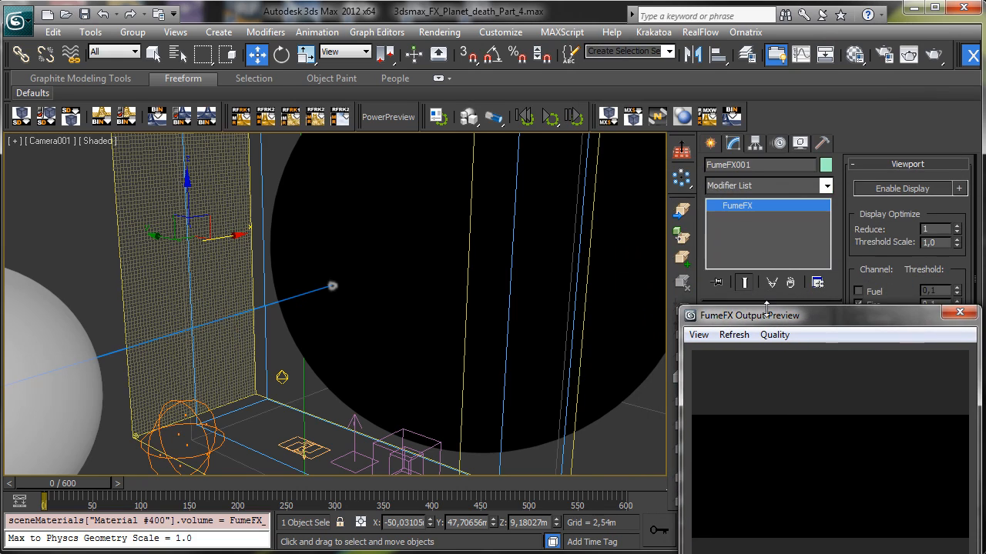
pyautogui.moveTo(767, 308); pyautogui.dragTo(724, 27)
pyautogui.moveTo(762, 368); pyautogui.dragTo(768, 309)
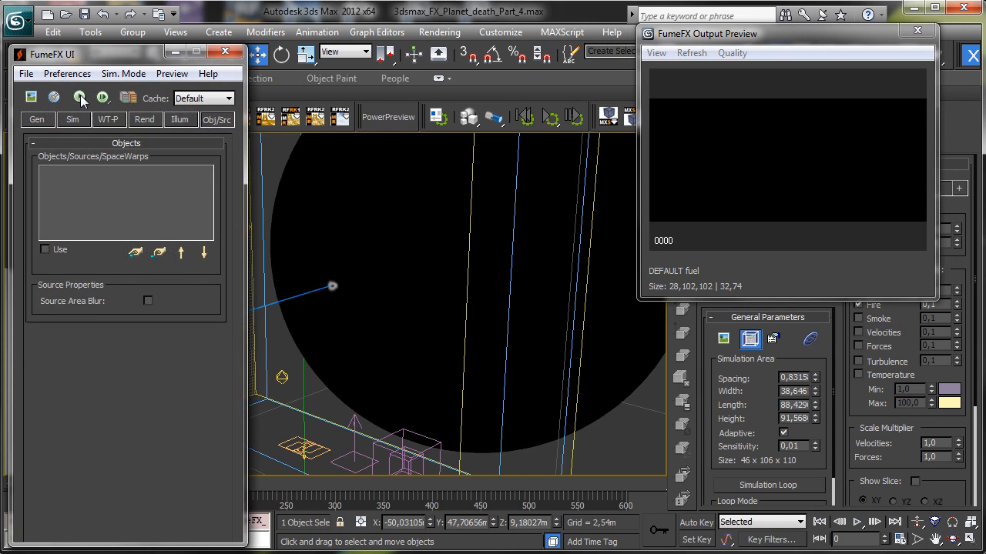
# - Add the FFX Particle Src helper to the FumeFX grid's Objects/Sources list
pyautogui.click(135, 252)
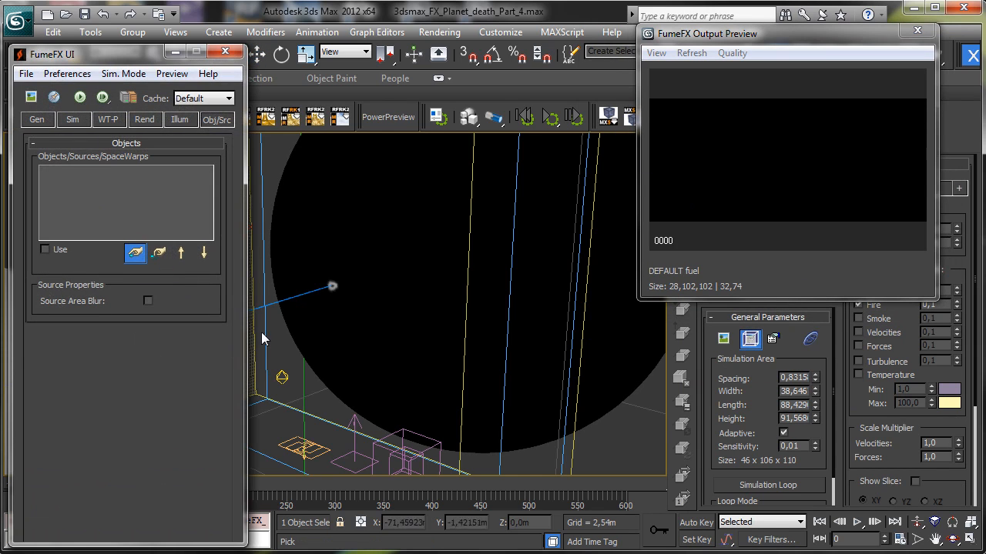
pyautogui.moveTo(152, 56); pyautogui.dragTo(466, 76)
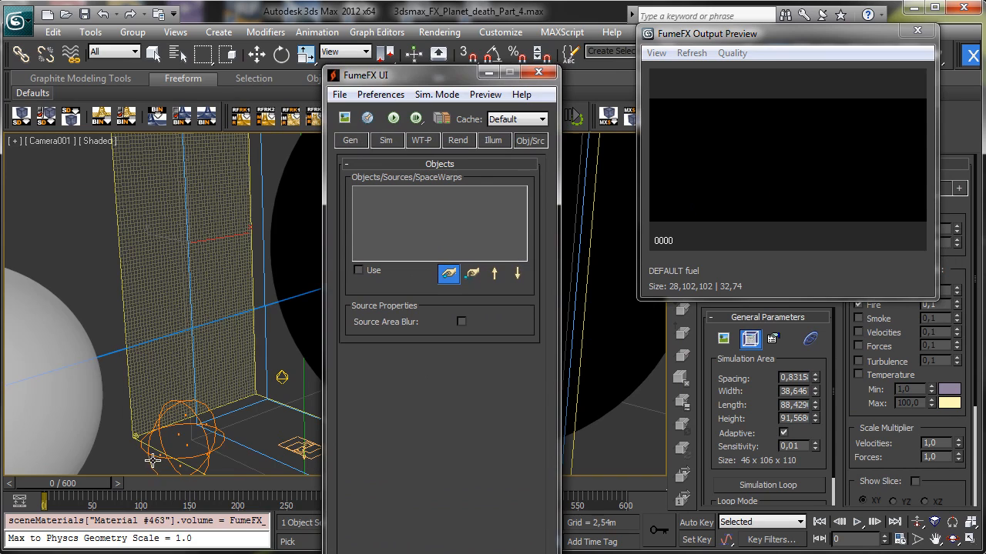
pyautogui.click(152, 460)
# - Run a test simulation with the default simulation settings and cancel it at about frame 239
pyautogui.click(389, 140)
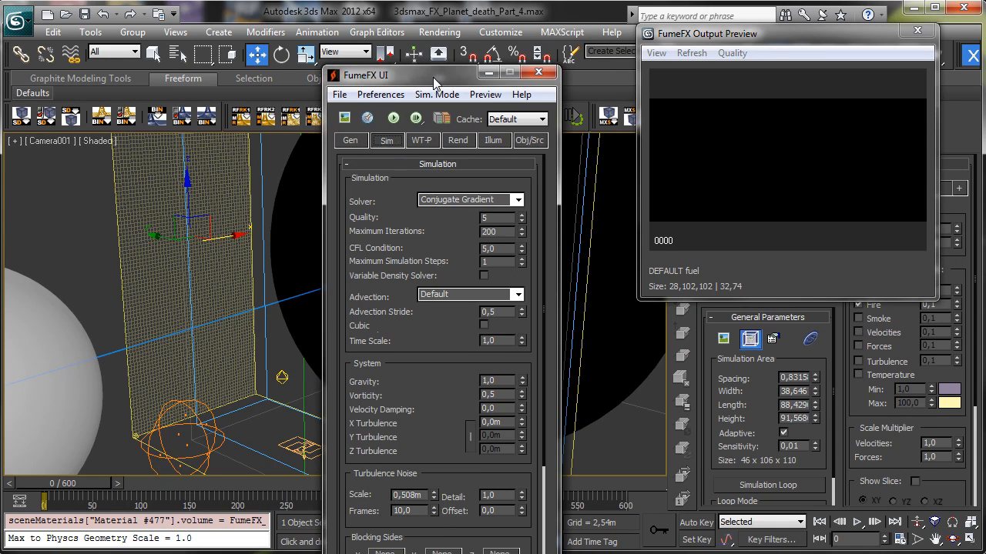
pyautogui.moveTo(433, 74); pyautogui.dragTo(117, 38)
pyautogui.click(85, 80)
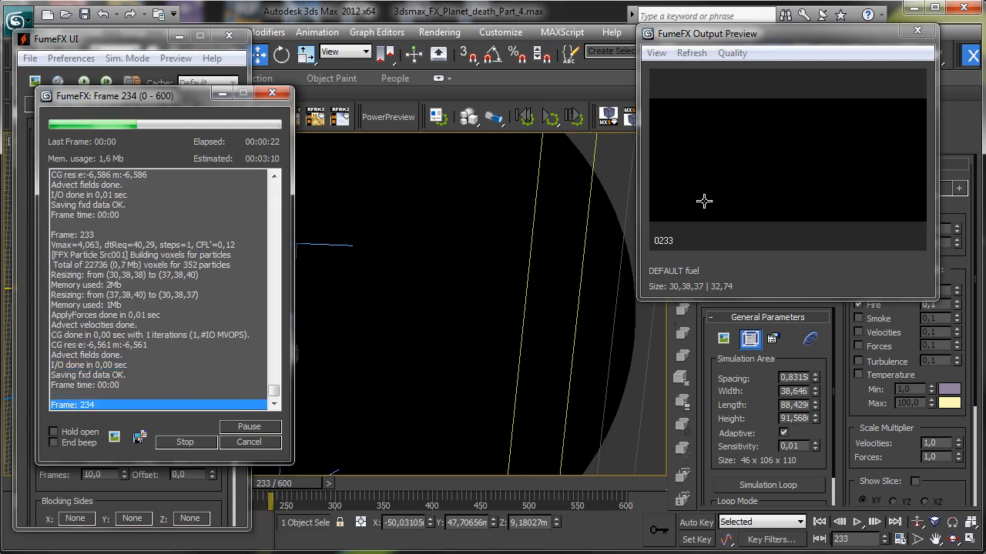
pyautogui.click(243, 442)
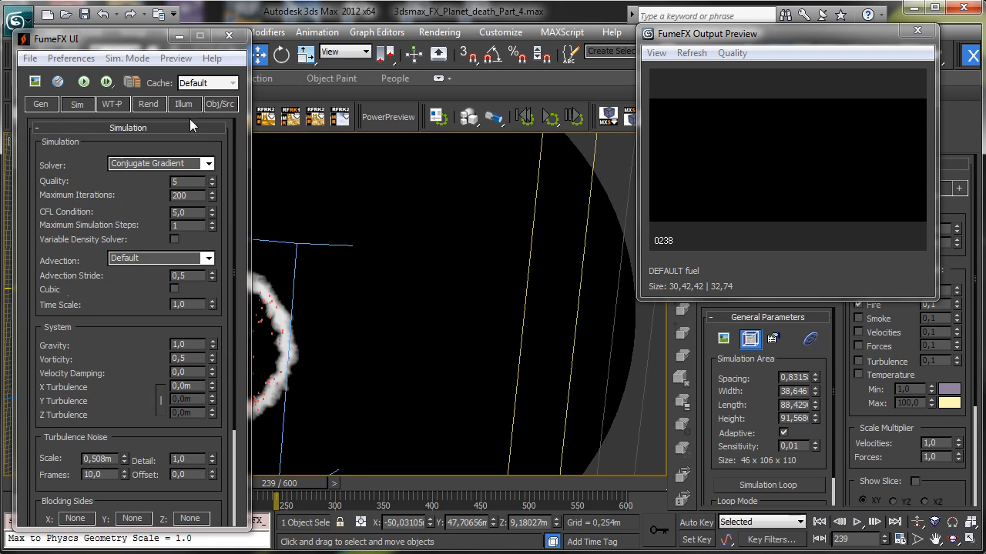
# - Raise the particle source's radius to about 40 and run a test simulation to about frame 92
pyautogui.click(220, 104)
pyautogui.moveTo(187, 319); pyautogui.dragTo(191, 166)
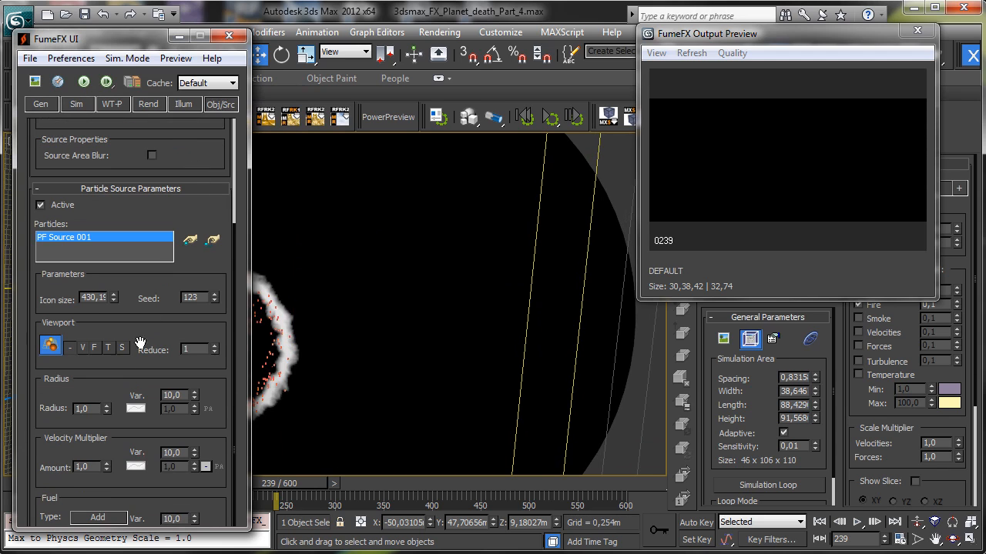
pyautogui.moveTo(106, 408); pyautogui.dragTo(104, 323)
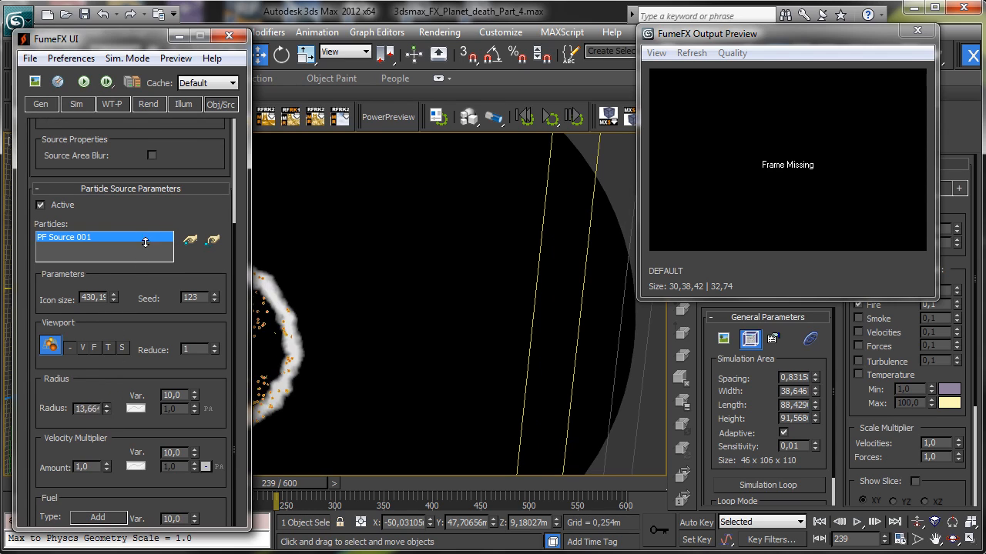
pyautogui.moveTo(106, 388); pyautogui.dragTo(96, 331)
pyautogui.click(85, 81)
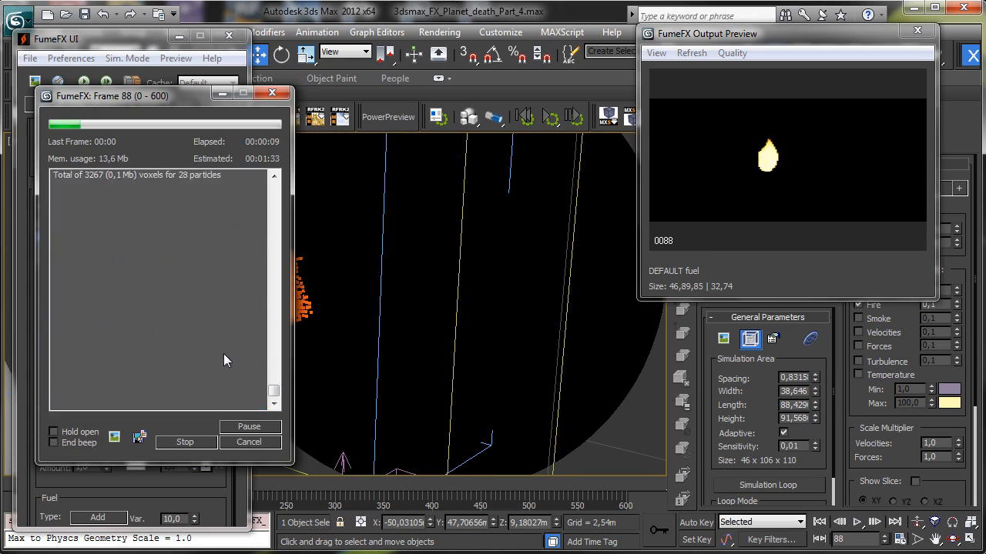
pyautogui.click(249, 442)
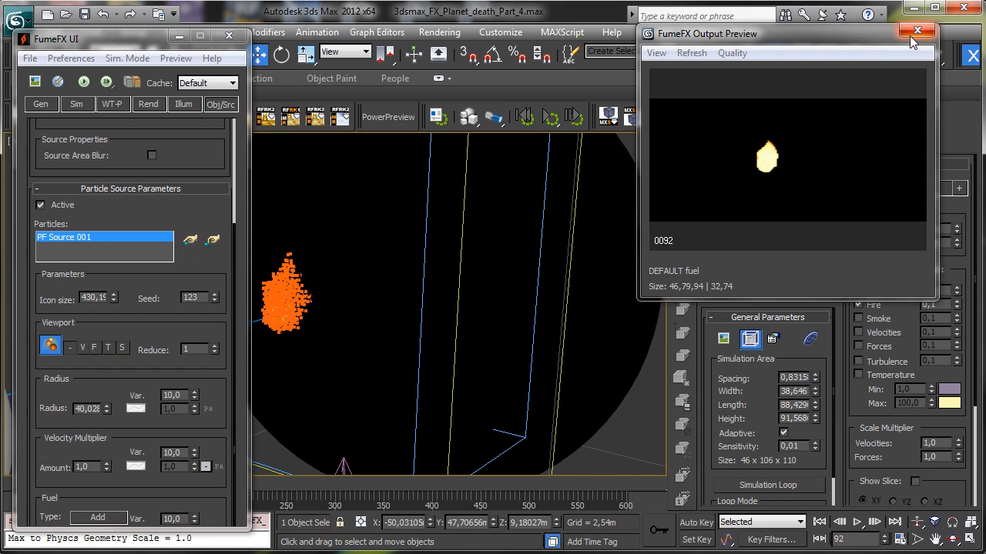
# - Create a FumeFX Gravity Vector helper beside the particle source and rotate it 90 degrees about the Y axis
pyautogui.click(181, 38)
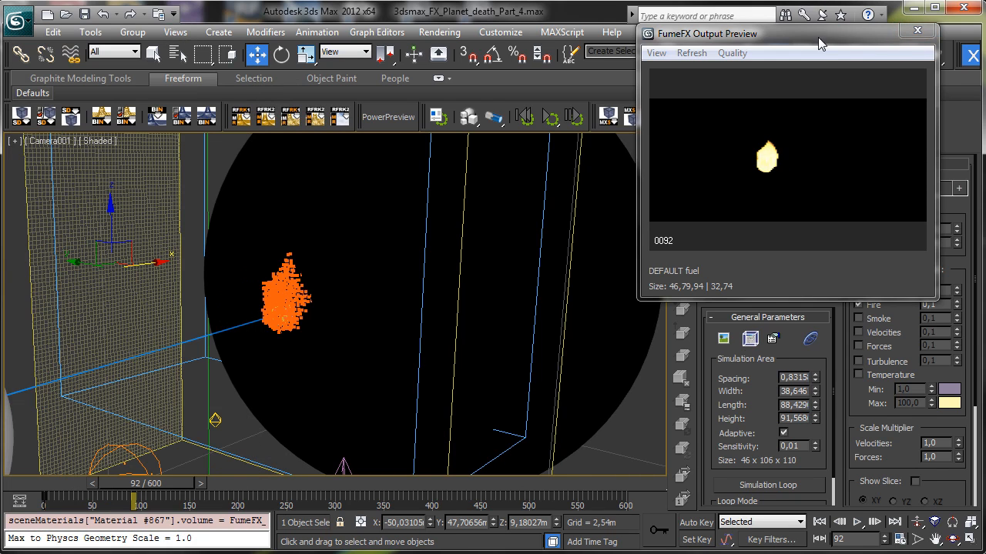
pyautogui.moveTo(821, 44); pyautogui.dragTo(165, 80)
pyautogui.click(709, 144)
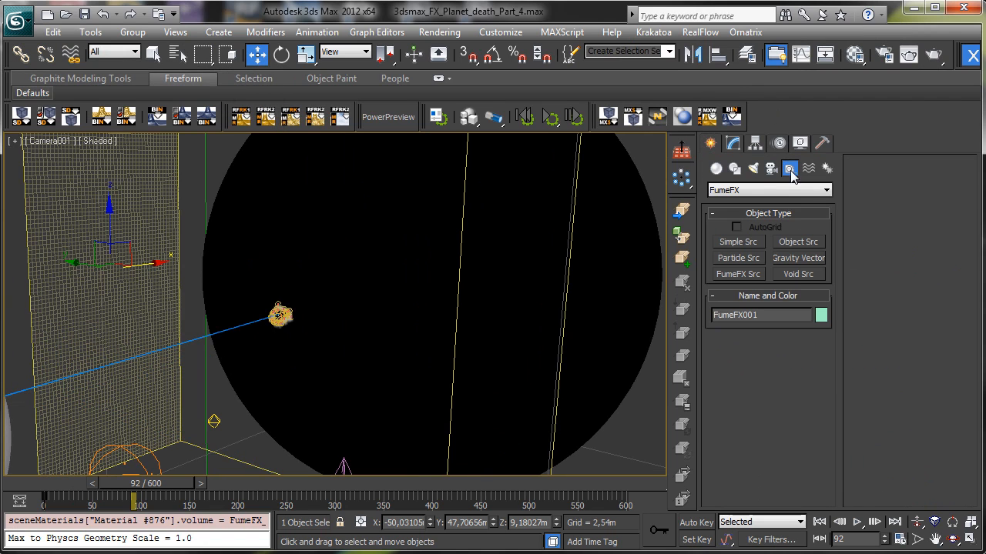
pyautogui.click(800, 259)
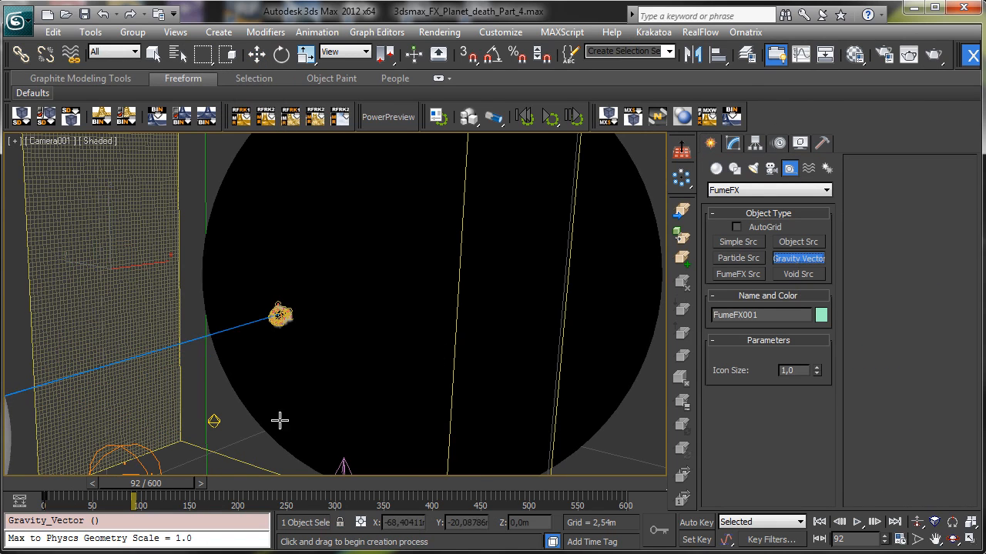
pyautogui.moveTo(230, 444); pyautogui.dragTo(261, 448)
pyautogui.click(281, 54)
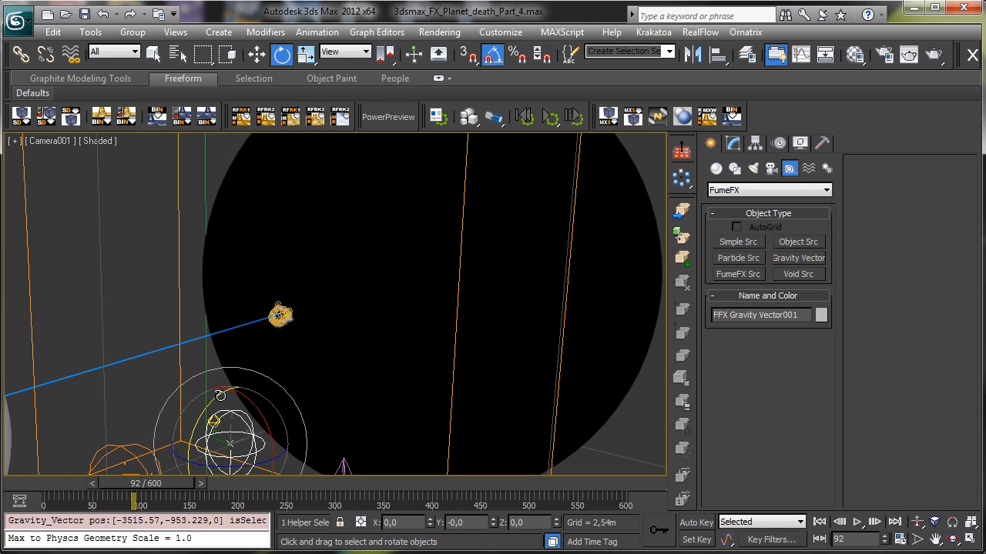
pyautogui.moveTo(220, 395); pyautogui.dragTo(282, 368)
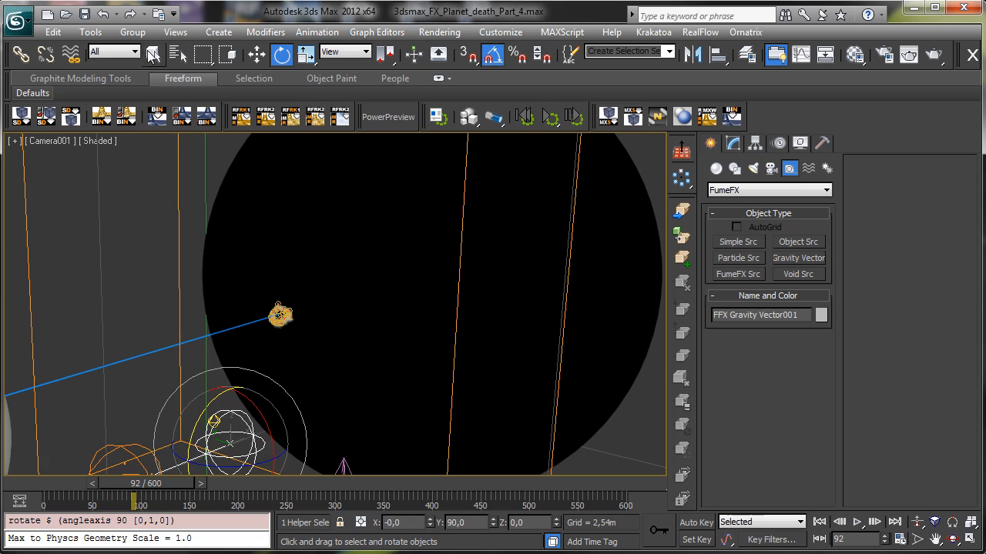
# - Add the Gravity Vector helper to the FumeFX grid's Objects/Sources list
pyautogui.click(153, 54)
pyautogui.click(177, 185)
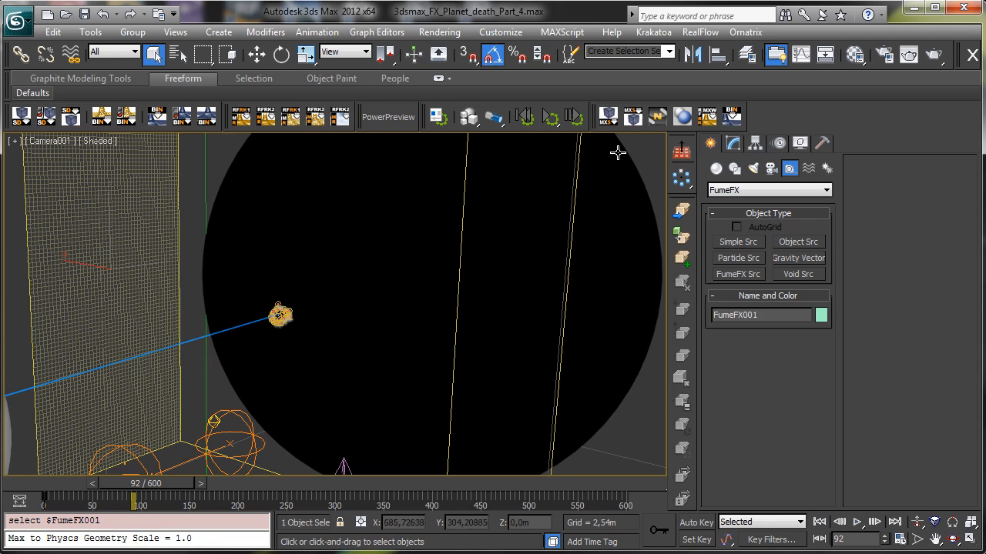
pyautogui.click(733, 145)
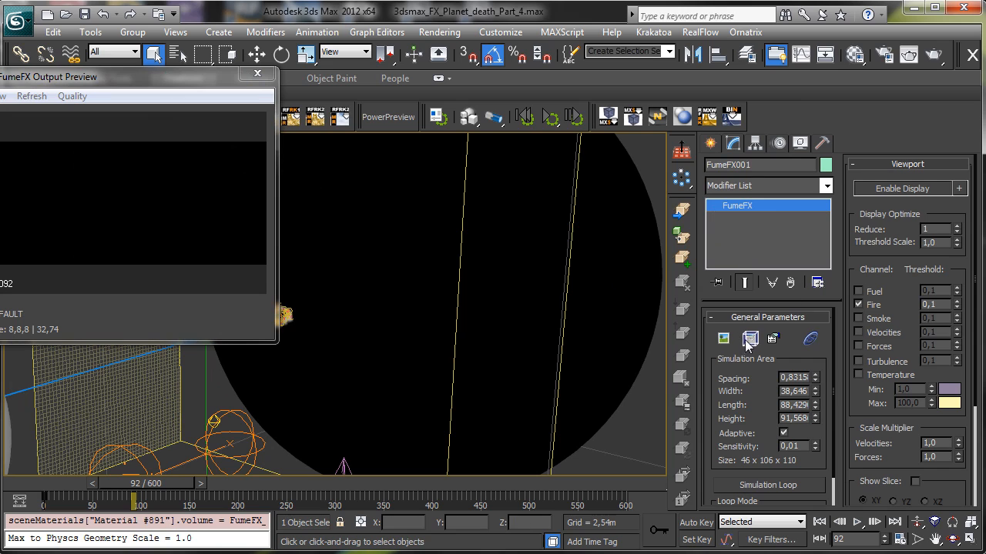
pyautogui.click(222, 105)
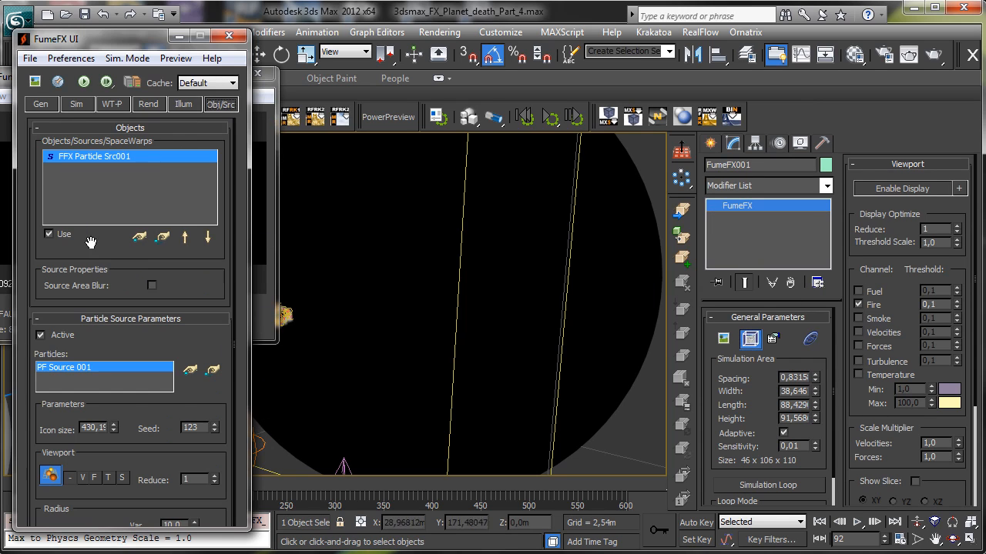
pyautogui.click(139, 237)
pyautogui.click(263, 446)
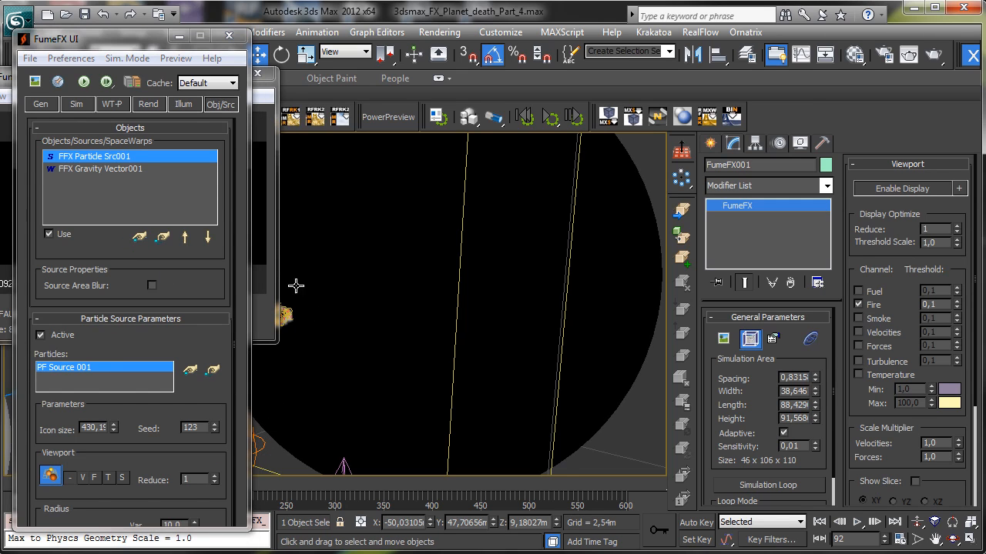
# - Run a test simulation with the Gravity Vector in the FumeFX grid and cancel it at about frame 325
pyautogui.click(81, 83)
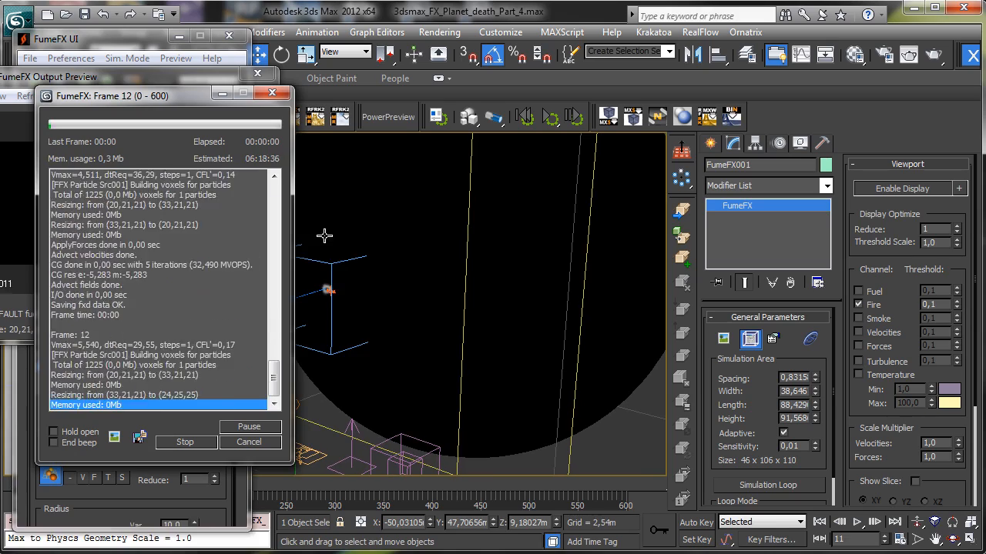
pyautogui.moveTo(175, 73); pyautogui.dragTo(743, 64)
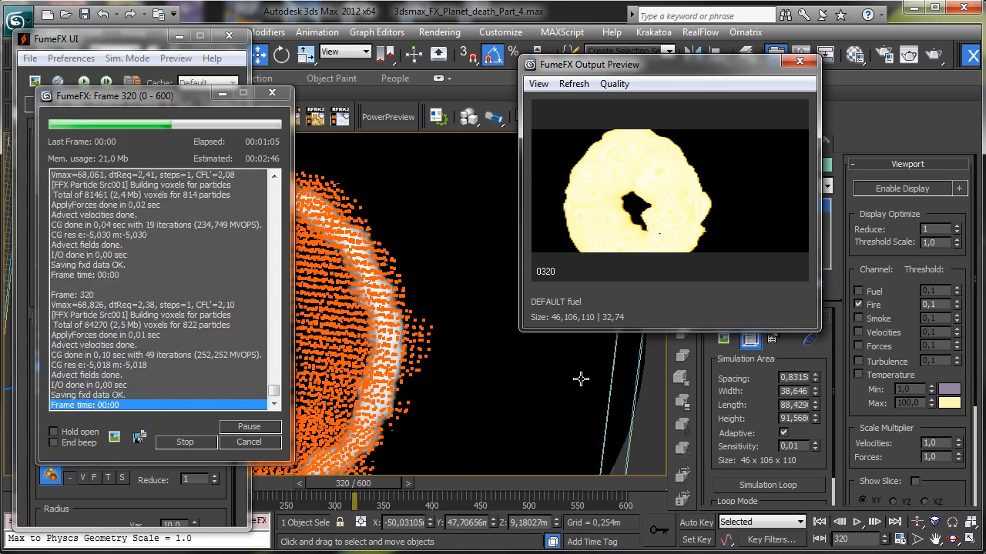
pyautogui.click(248, 443)
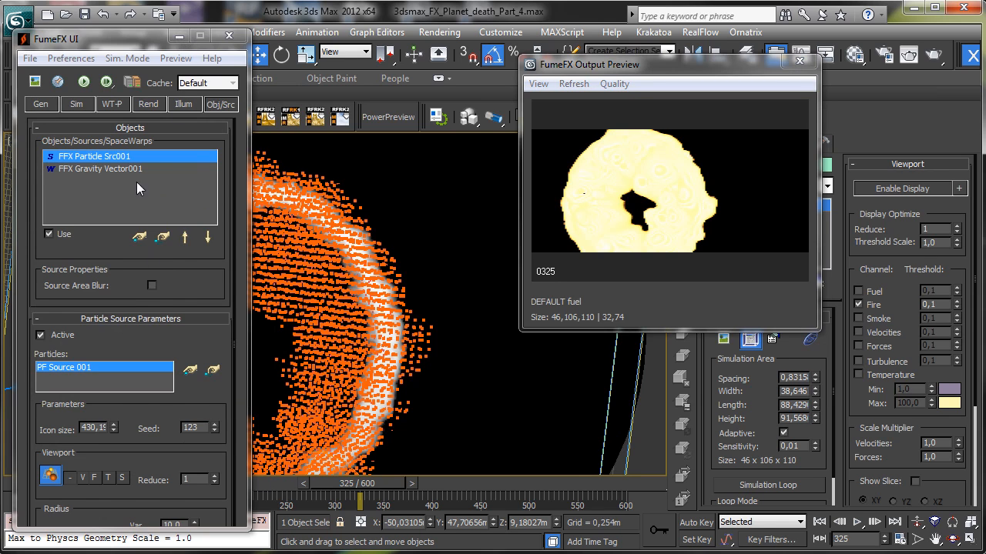
# - Scrub the timeline to frame 232 and examine the simulated fire in the viewport and output preview
pyautogui.click(182, 37)
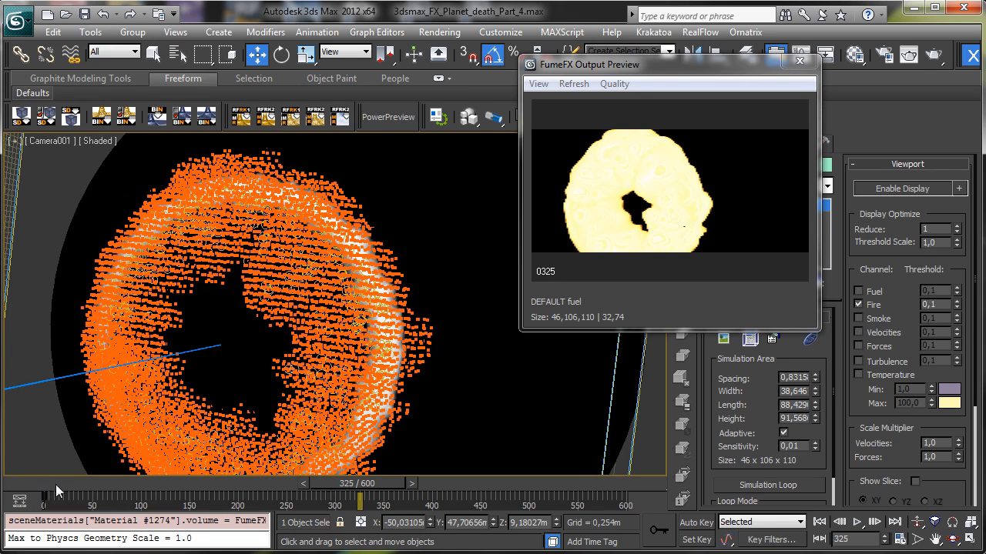
pyautogui.moveTo(73, 485); pyautogui.dragTo(241, 485)
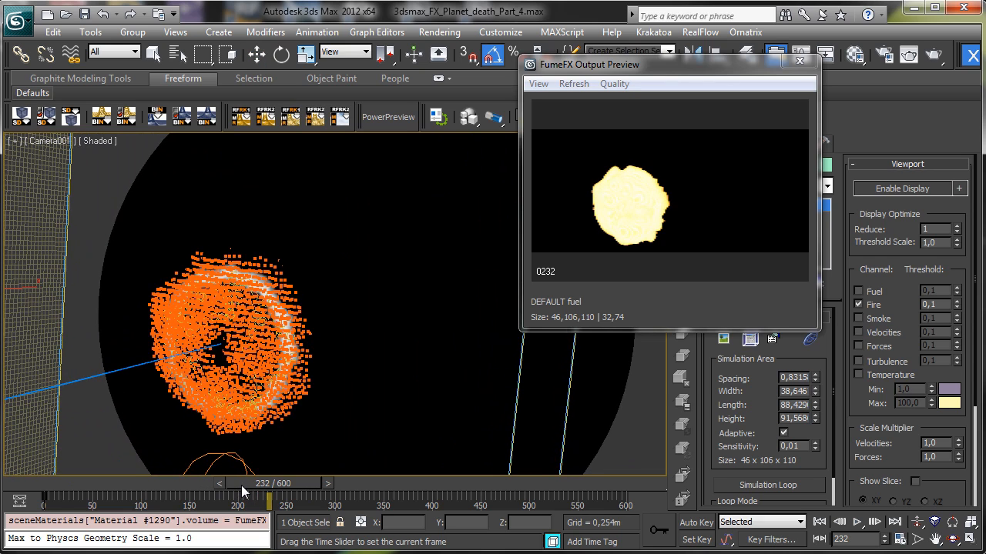
pyautogui.press('w')
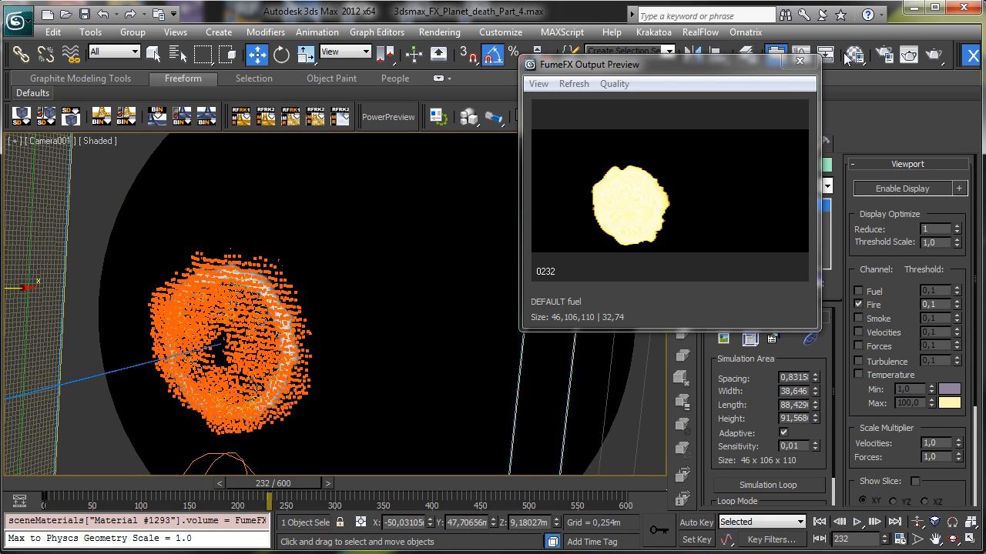
pyautogui.moveTo(725, 70); pyautogui.dragTo(613, 184)
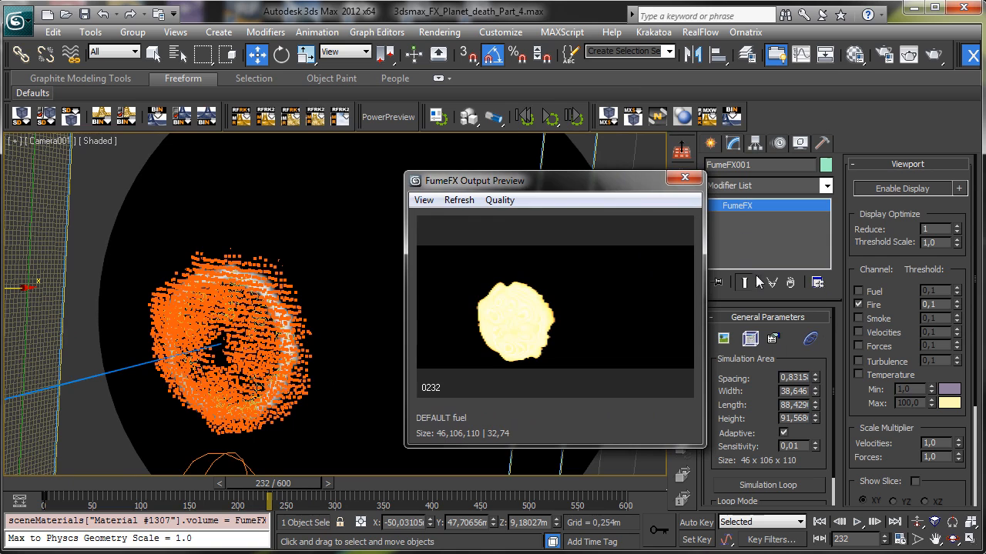
# - Lower the fire opacity in the FumeFX grid's rendering settings to 0.02, using frame 232 in the output preview
pyautogui.click(749, 339)
pyautogui.moveTo(195, 38); pyautogui.dragTo(753, 43)
pyautogui.click(706, 109)
pyautogui.scroll(-5, 732, 275)
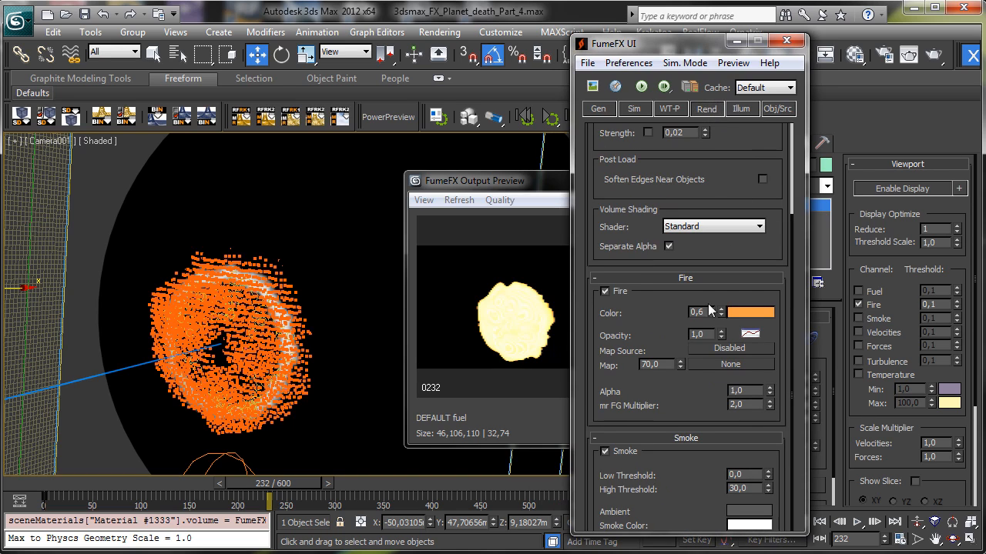
pyautogui.moveTo(721, 337); pyautogui.dragTo(721, 404)
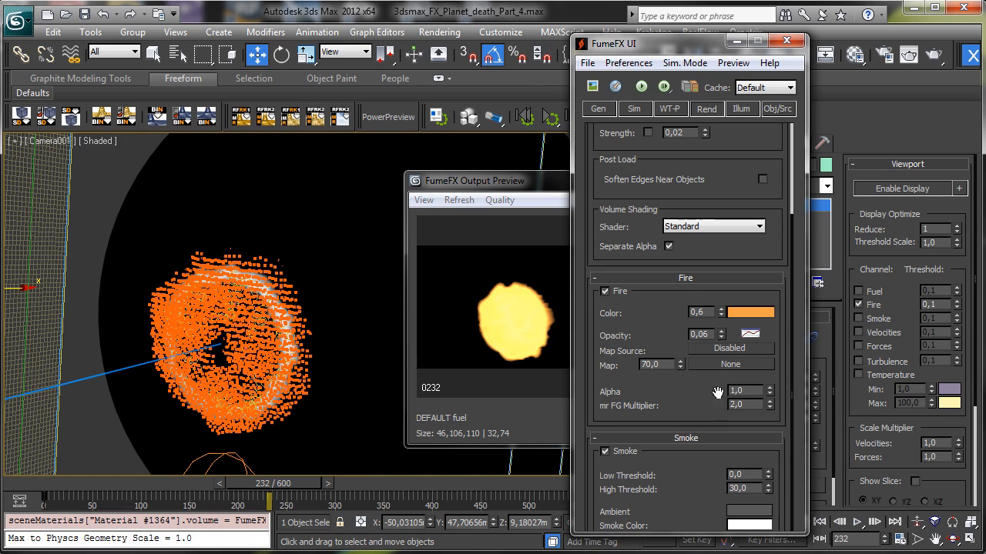
pyautogui.click(722, 337)
pyautogui.click(721, 337)
pyautogui.click(722, 338)
pyautogui.click(722, 337)
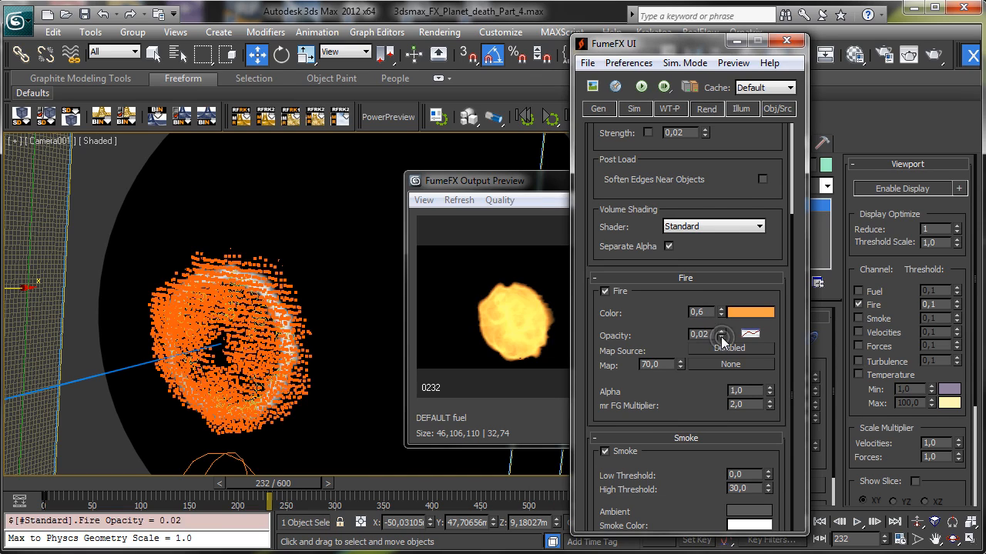
pyautogui.click(721, 337)
pyautogui.click(720, 331)
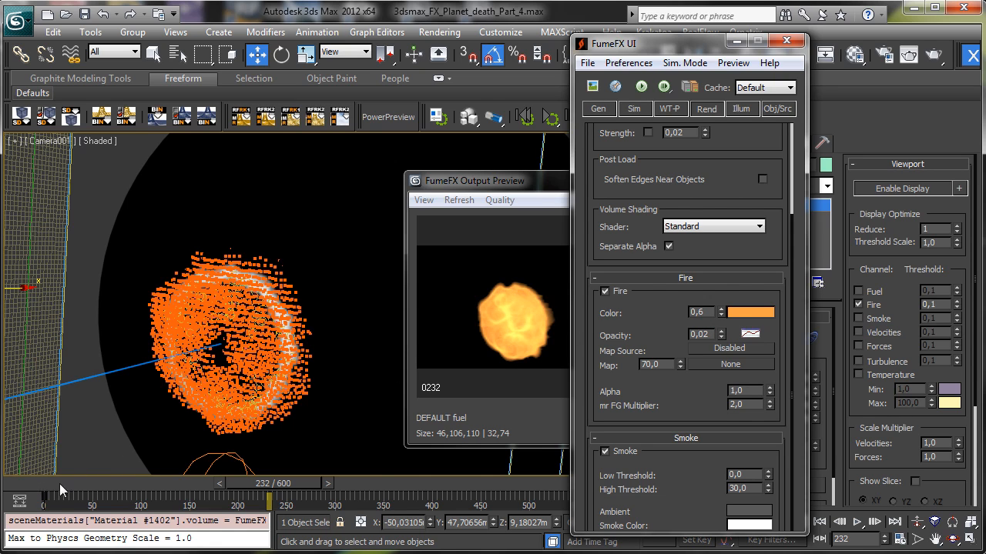
# - Turn off the Fire channel's viewport display and scrub the timeline from frame 297 back to 146 to examine the flames
pyautogui.moveTo(62, 491); pyautogui.dragTo(301, 501)
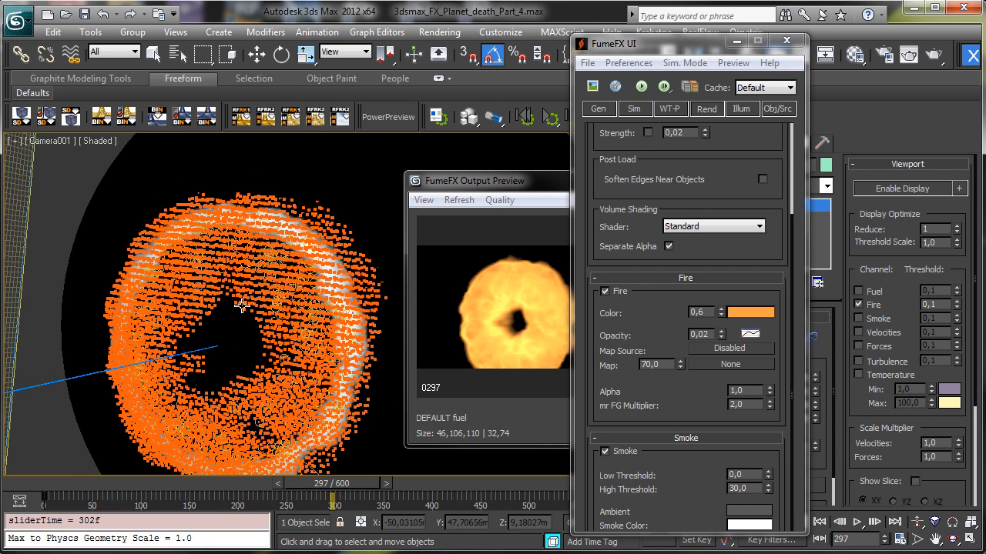
pyautogui.press('w')
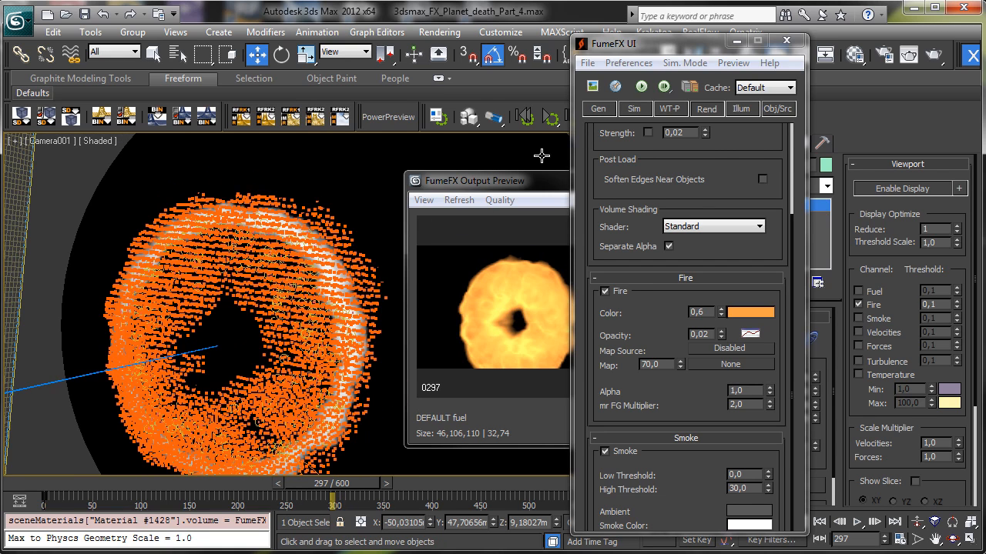
pyautogui.click(860, 305)
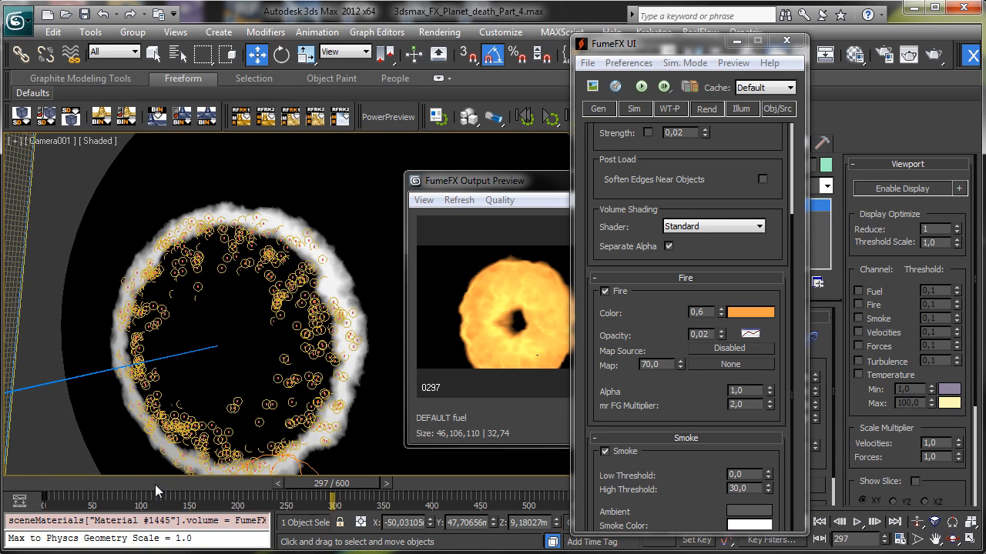
pyautogui.moveTo(186, 482)
pyautogui.mouseDown()
pyautogui.moveTo(201, 485)
pyautogui.moveTo(146, 483)
pyautogui.moveTo(200, 484)
pyautogui.mouseUp()
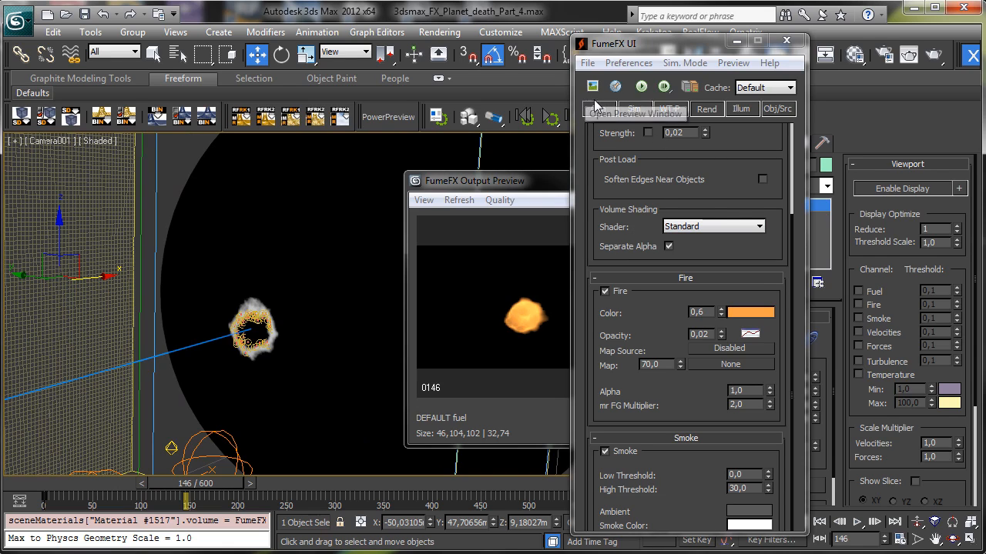
# - Open the particle source's parameters in the FumeFX grid's object and source settings and collapse the Objects rollout
pyautogui.click(115, 471)
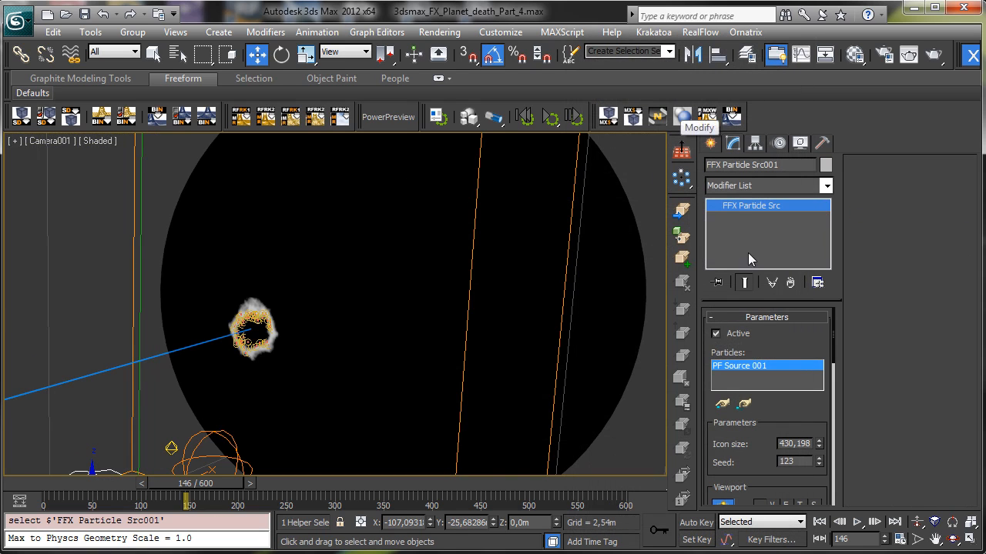
pyautogui.click(133, 170)
pyautogui.click(776, 108)
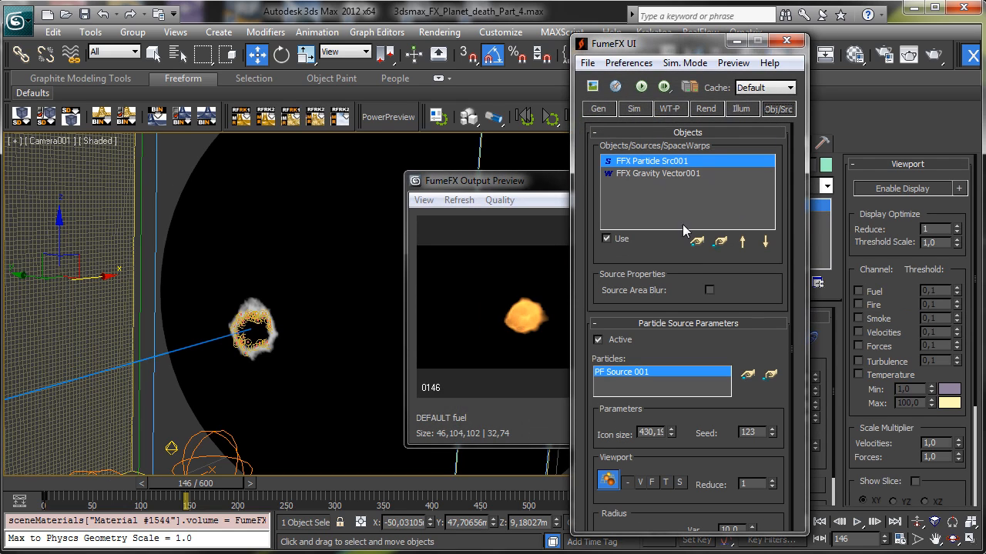
pyautogui.moveTo(737, 289); pyautogui.dragTo(732, 135)
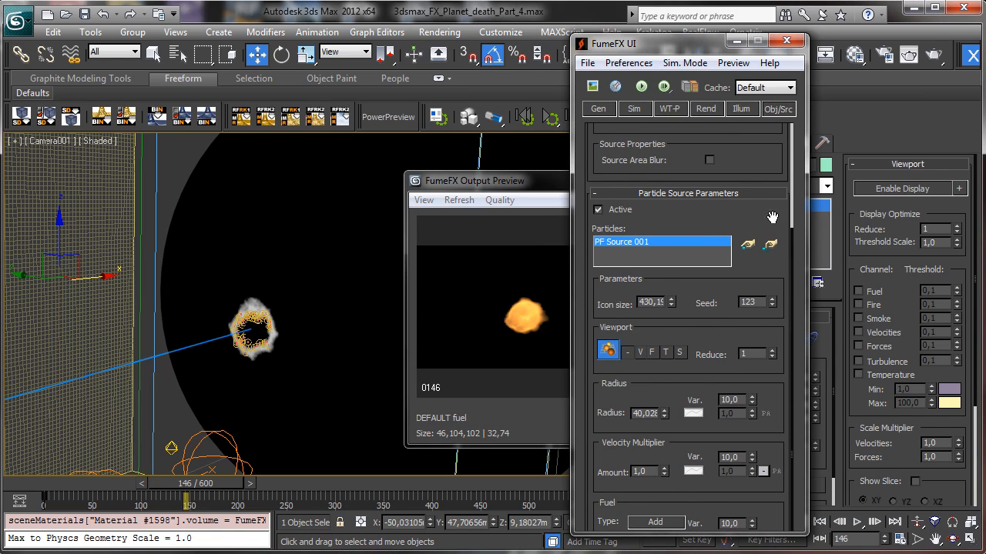
pyautogui.moveTo(737, 159); pyautogui.dragTo(754, 288)
pyautogui.click(666, 134)
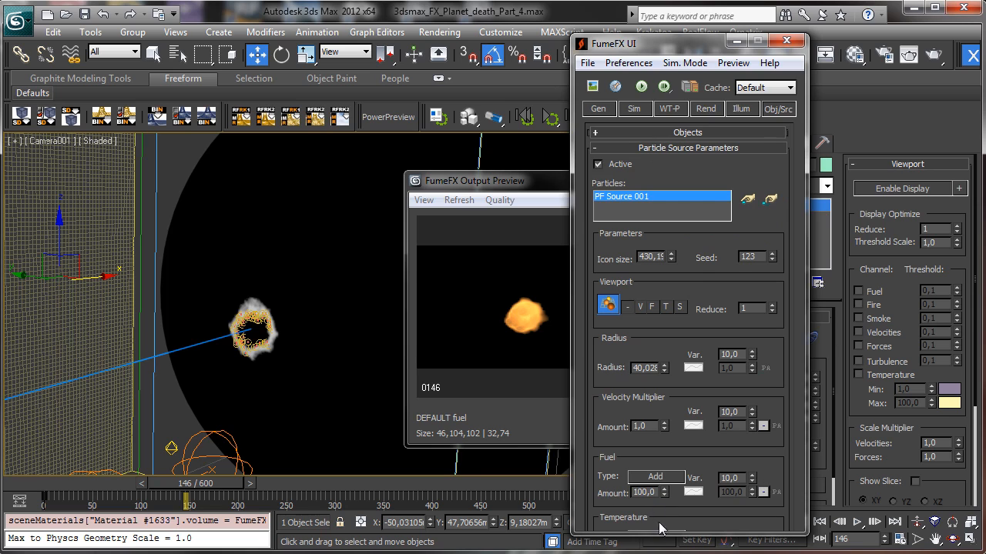
# - Return to frame 0, enlarge the FumeFX settings window and set the particle source's temperature amount to 0
pyautogui.click(17, 487)
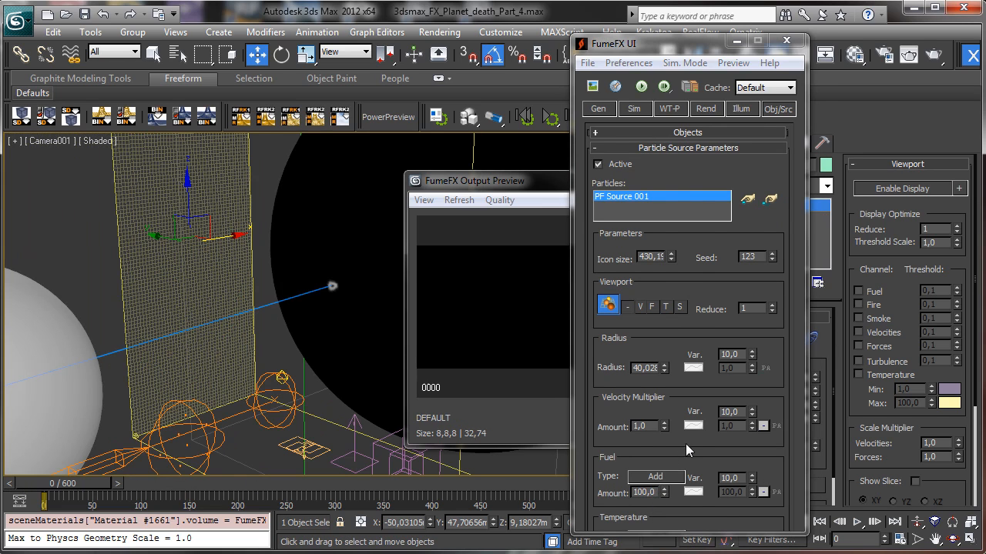
pyautogui.moveTo(718, 532); pyautogui.dragTo(718, 553)
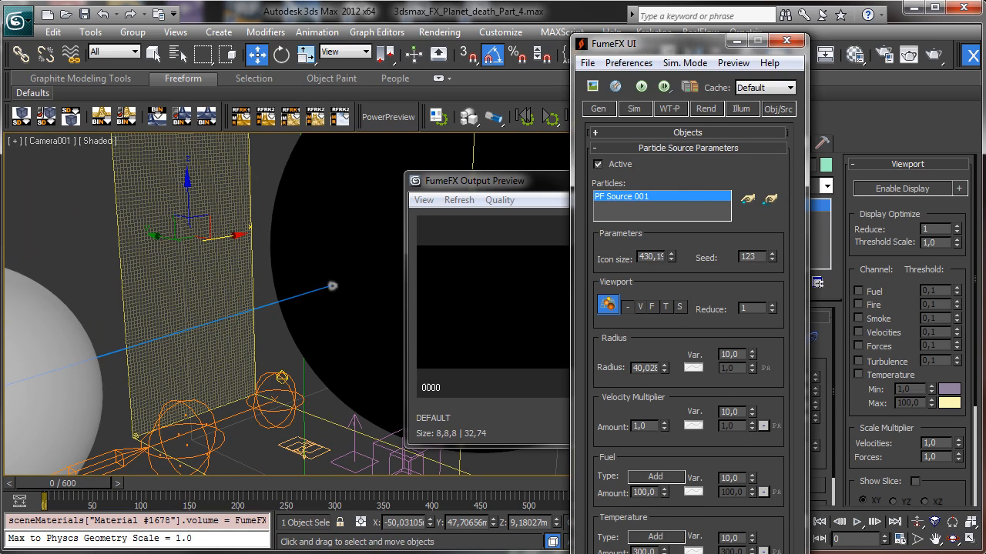
pyautogui.moveTo(648, 46); pyautogui.dragTo(649, 17)
pyautogui.doubleClick(643, 524)
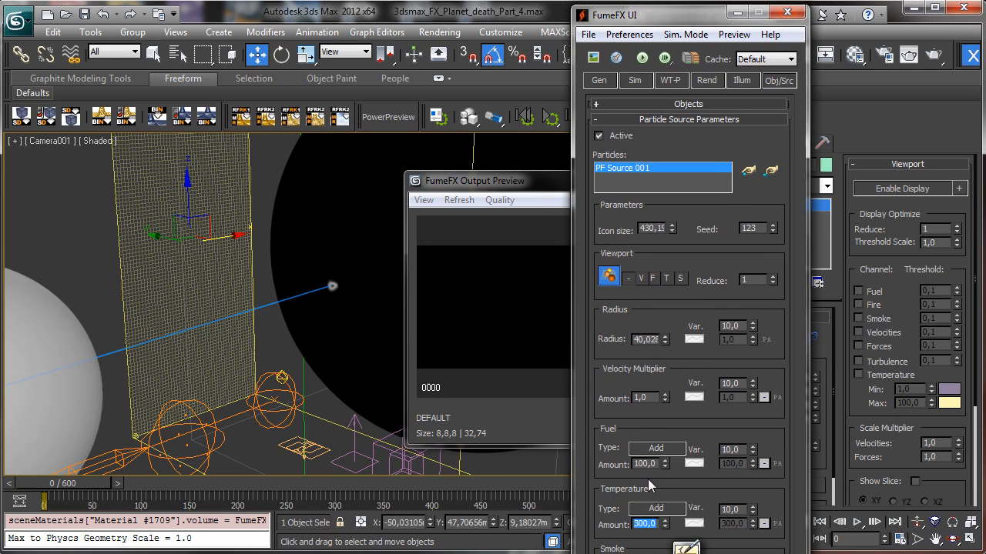
pyautogui.write('0')
pyautogui.press('Return')
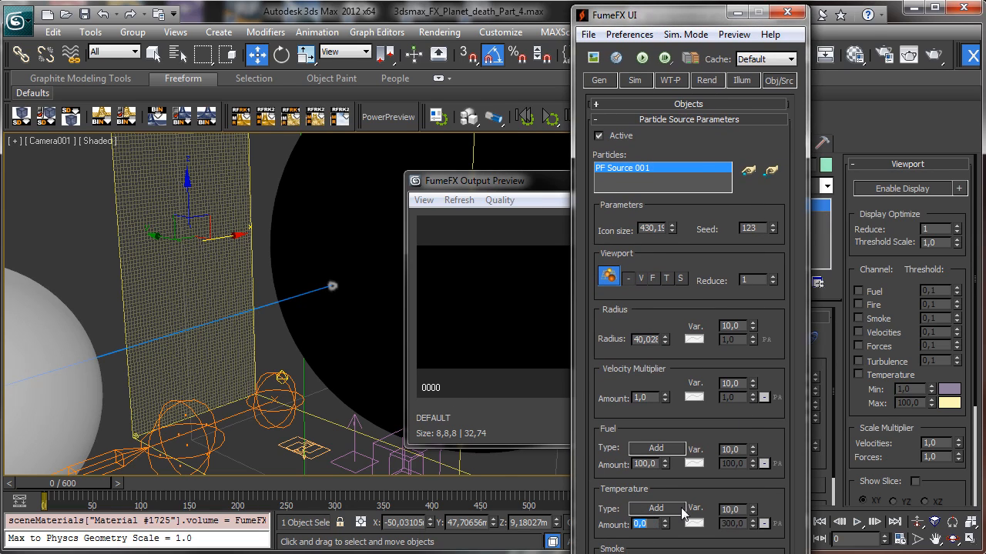
# - Turn on Auto Key and key the particle source's temperature amount at 0 on frame 100
pyautogui.moveTo(694, 23); pyautogui.dragTo(585, 34)
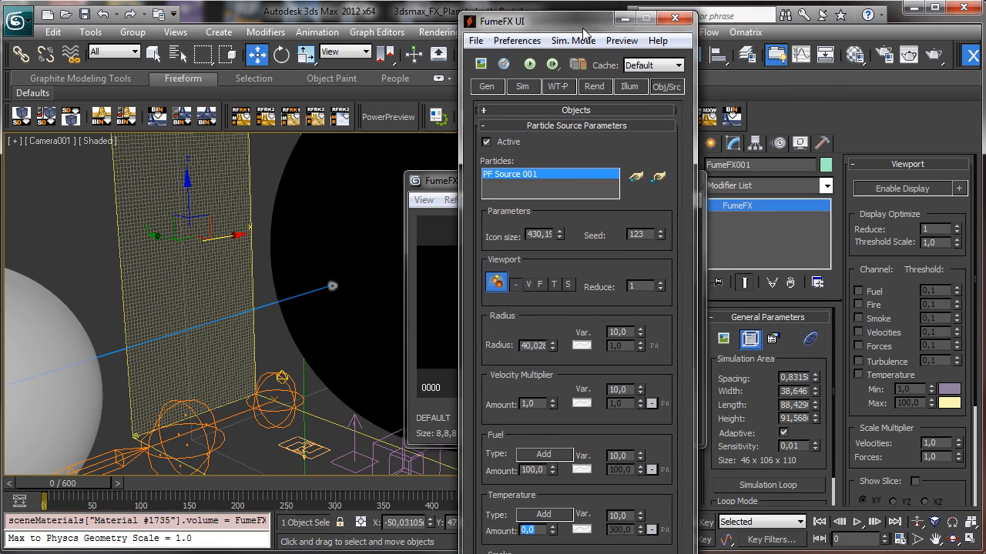
pyautogui.click(707, 523)
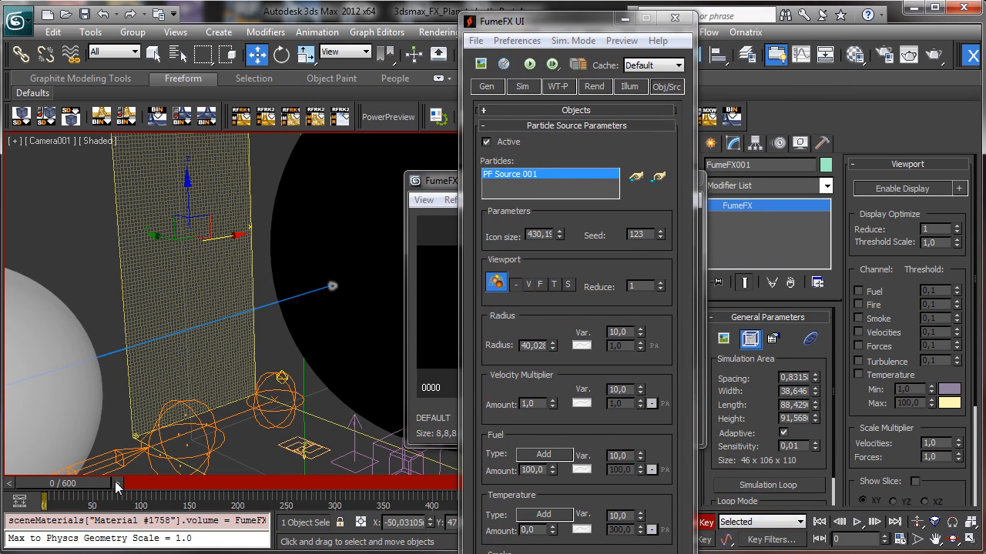
pyautogui.moveTo(117, 487); pyautogui.dragTo(180, 483)
pyautogui.press('w')
pyautogui.click(206, 484)
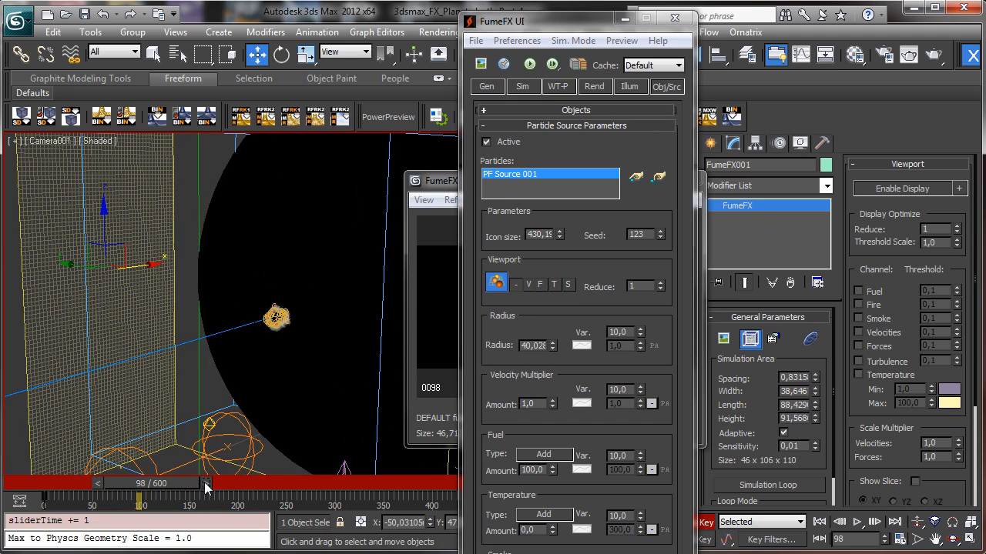
pyautogui.click(205, 483)
pyautogui.click(208, 483)
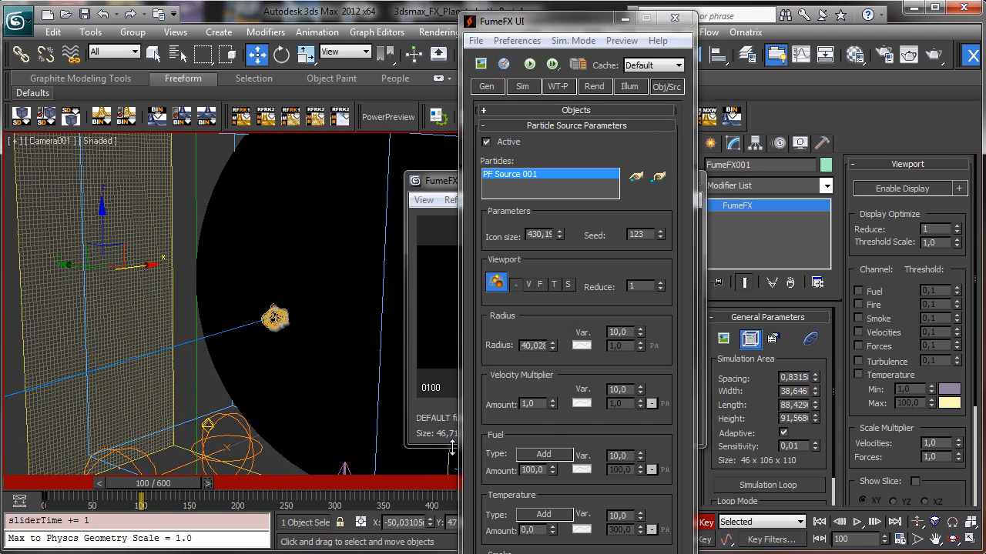
pyautogui.doubleClick(543, 470)
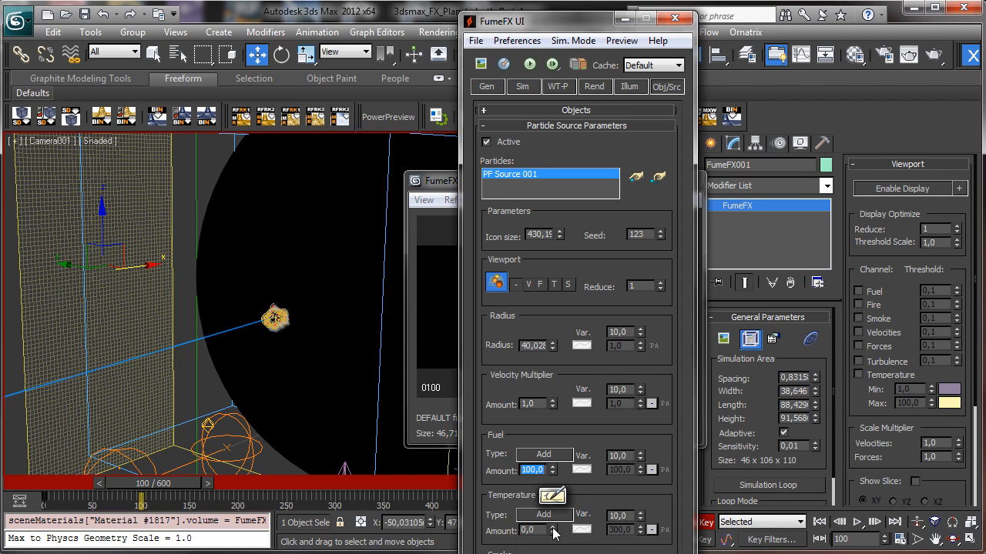
pyautogui.rightClick(552, 532)
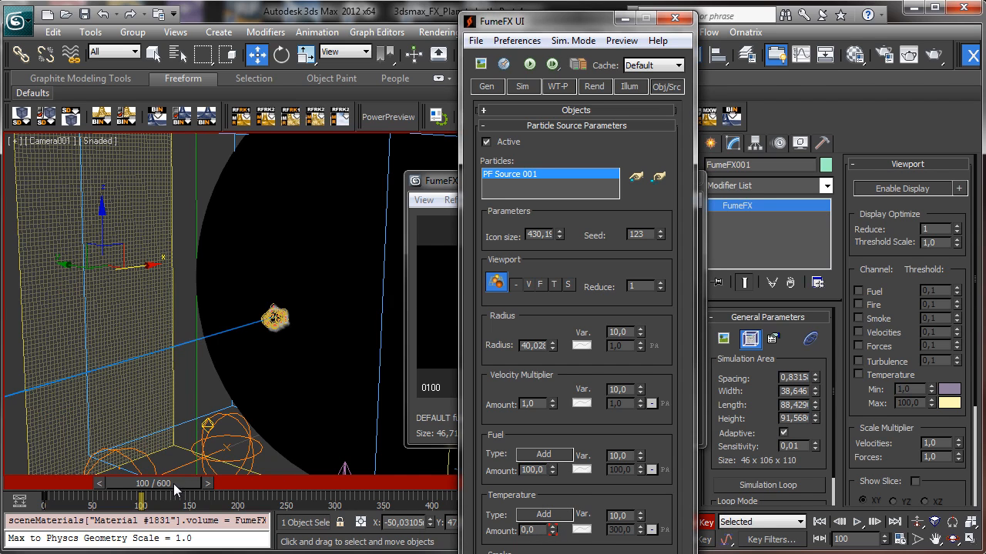
# - Set the particle source's temperature amount to 300 at frame 180, turn off Auto Key and check the animation up to about frame 209
pyautogui.moveTo(173, 484); pyautogui.dragTo(247, 484)
pyautogui.click(279, 485)
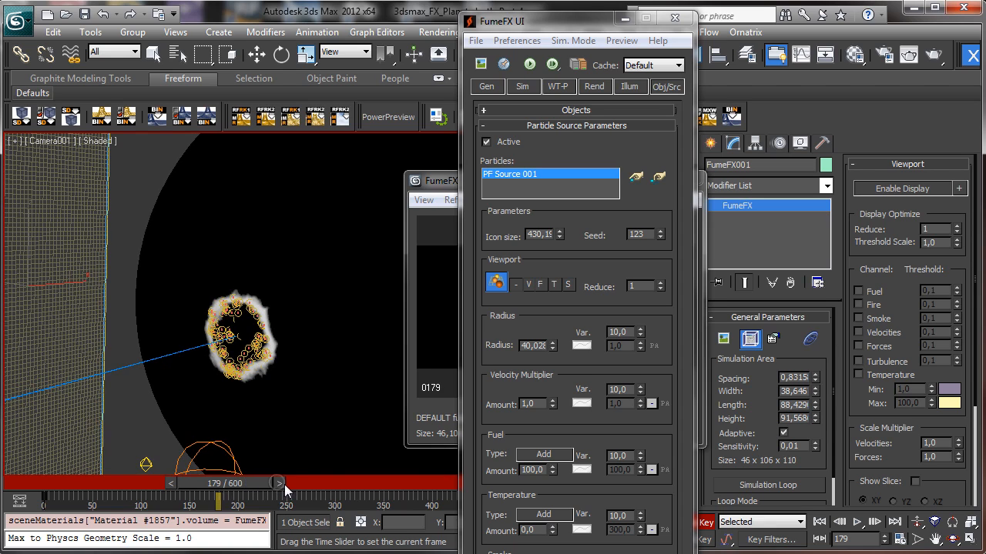
pyautogui.press('w')
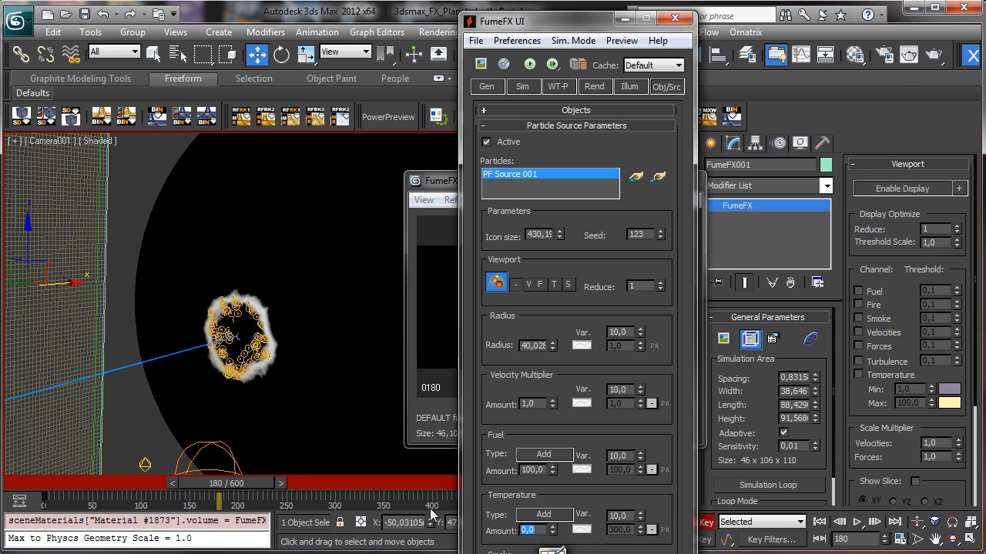
pyautogui.write('300')
pyautogui.press('Return')
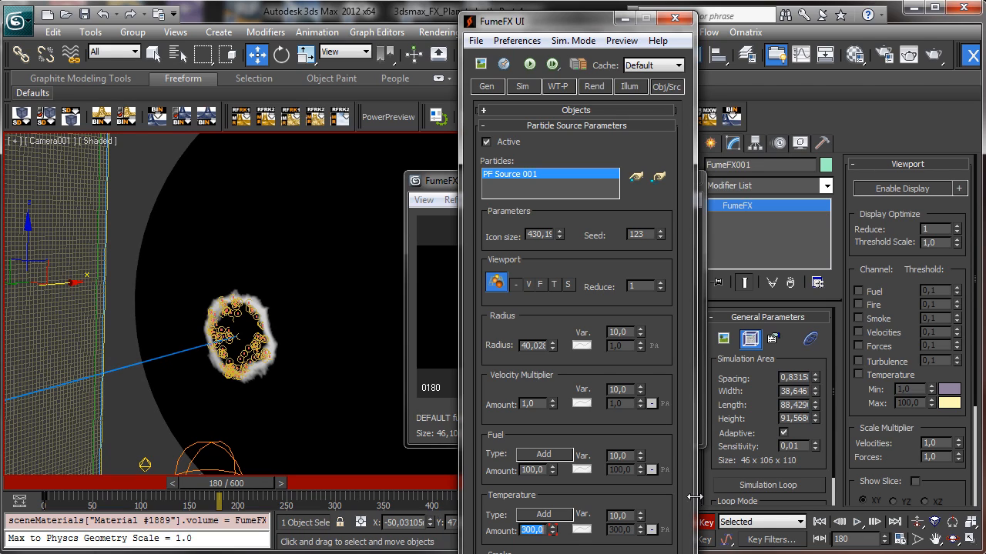
pyautogui.moveTo(39, 480); pyautogui.dragTo(230, 491)
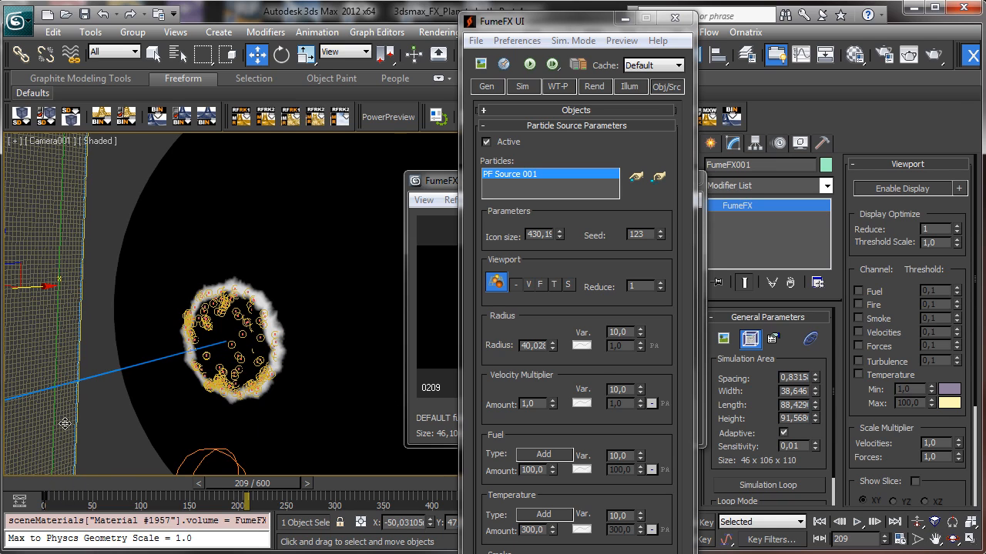
# - Set the amount of the Birth operator in PF Source 001 to 50000 and check the particles from frame 0 to about frame 215
pyautogui.click(21, 484)
pyautogui.click(292, 449)
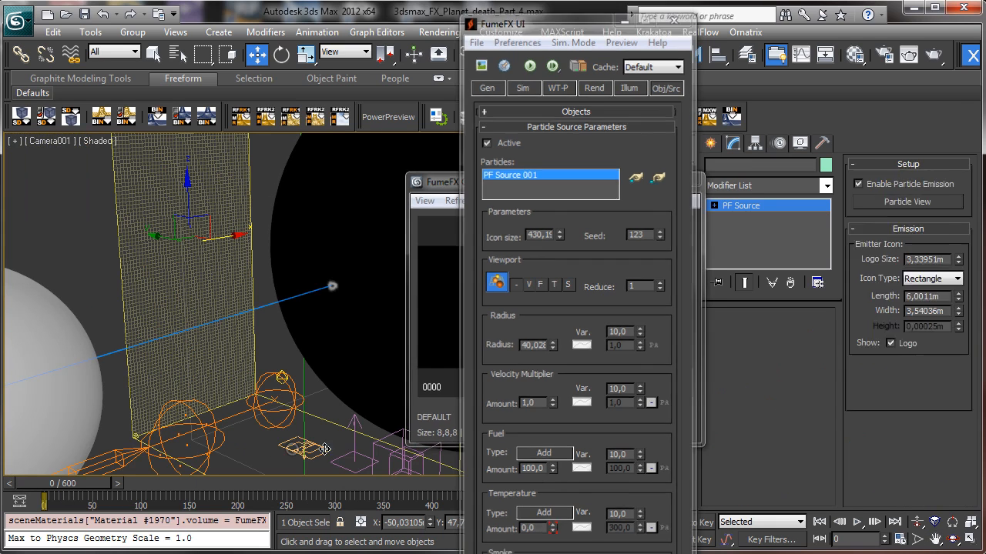
pyautogui.click(751, 355)
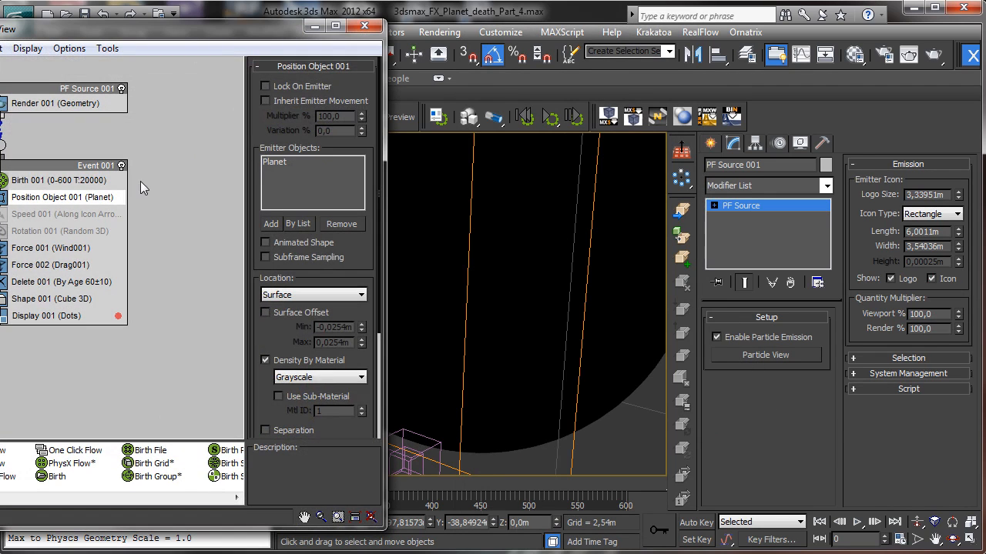
pyautogui.click(115, 180)
pyautogui.doubleClick(331, 120)
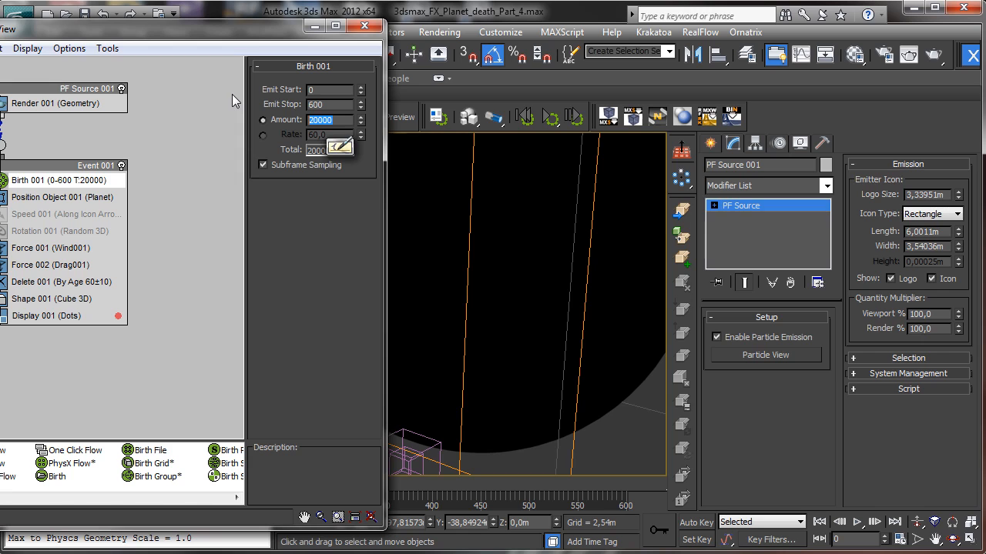
pyautogui.write('5000')
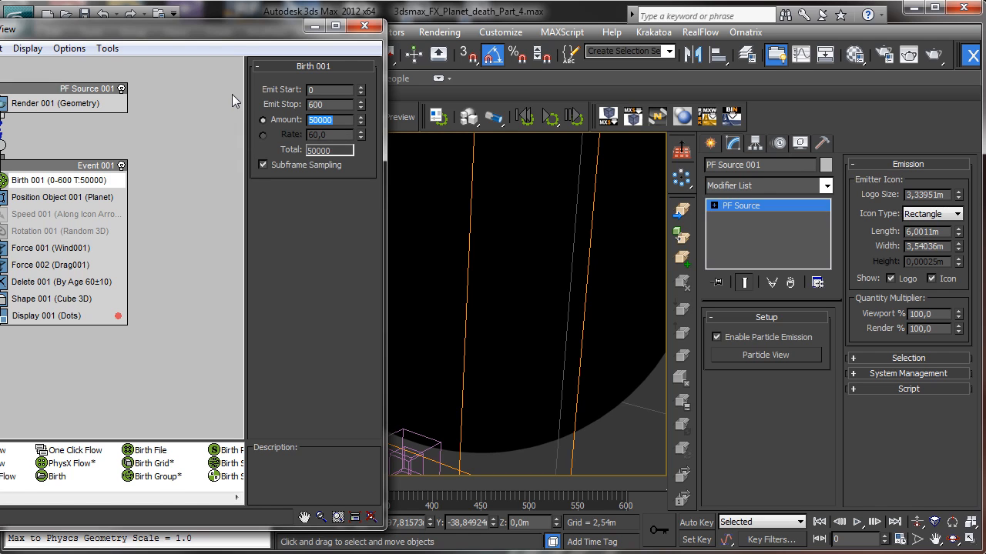
pyautogui.click(313, 26)
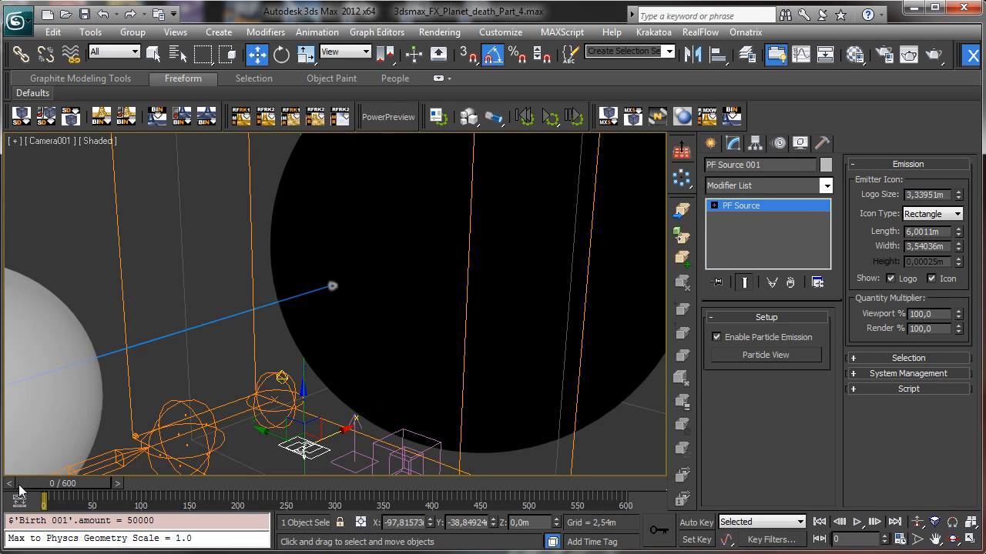
pyautogui.moveTo(21, 491); pyautogui.dragTo(252, 502)
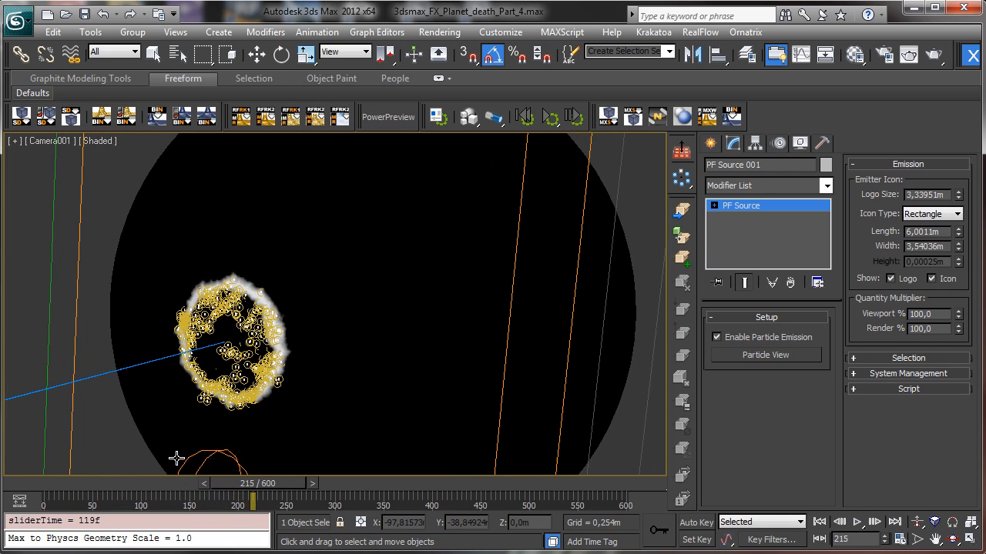
pyautogui.press('w')
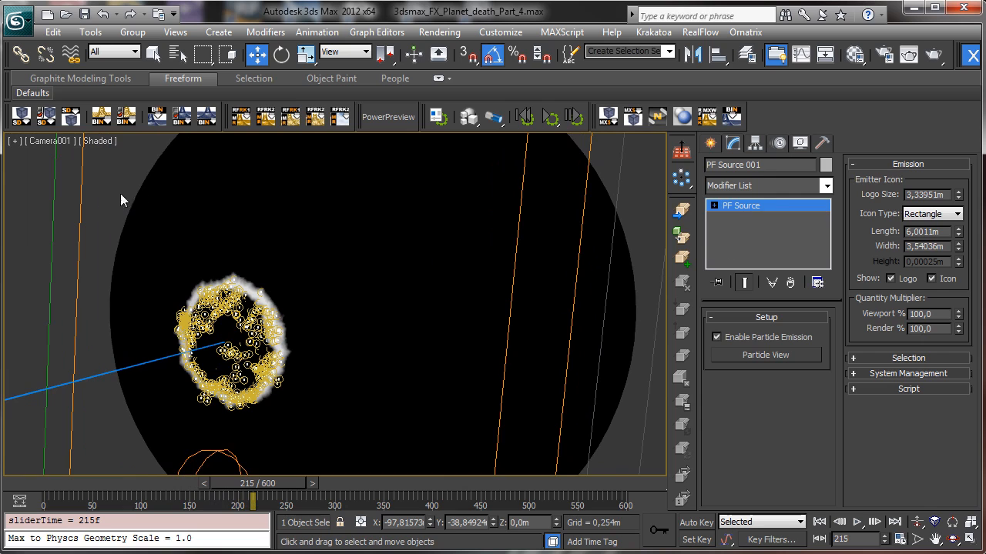
# - Reduce the particle source's radius in the FumeFX grid's settings to about 24.8 and close the settings window
pyautogui.click(82, 193)
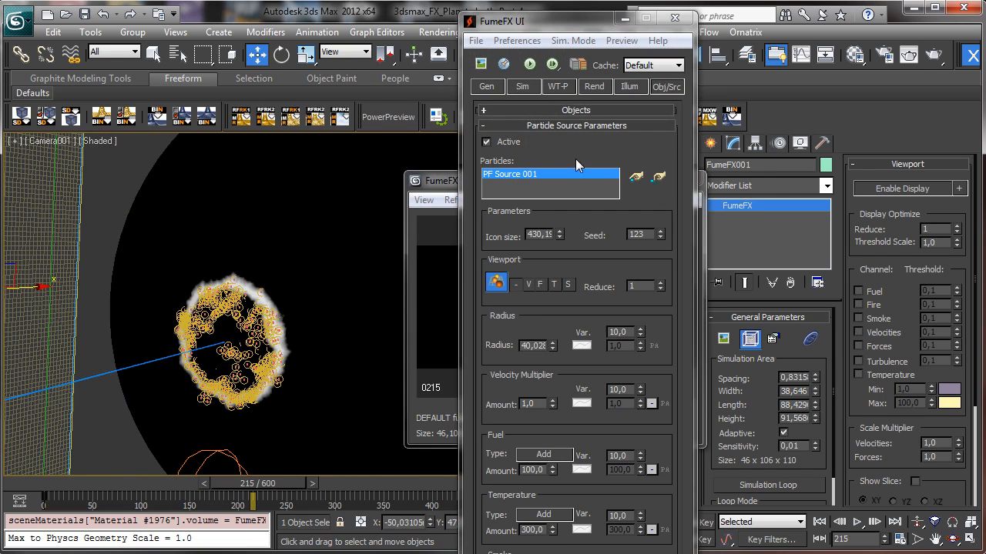
pyautogui.click(580, 265)
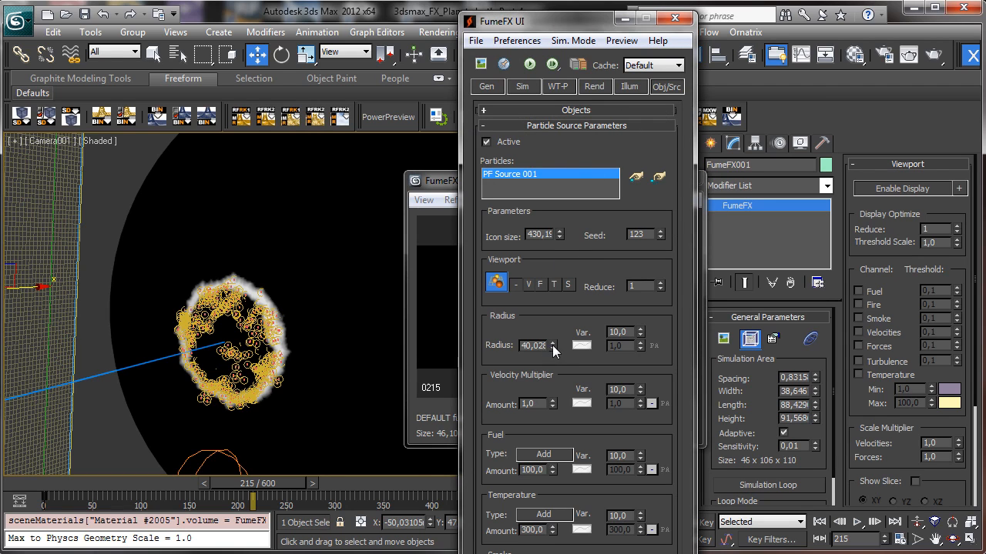
pyautogui.moveTo(552, 348); pyautogui.dragTo(556, 374)
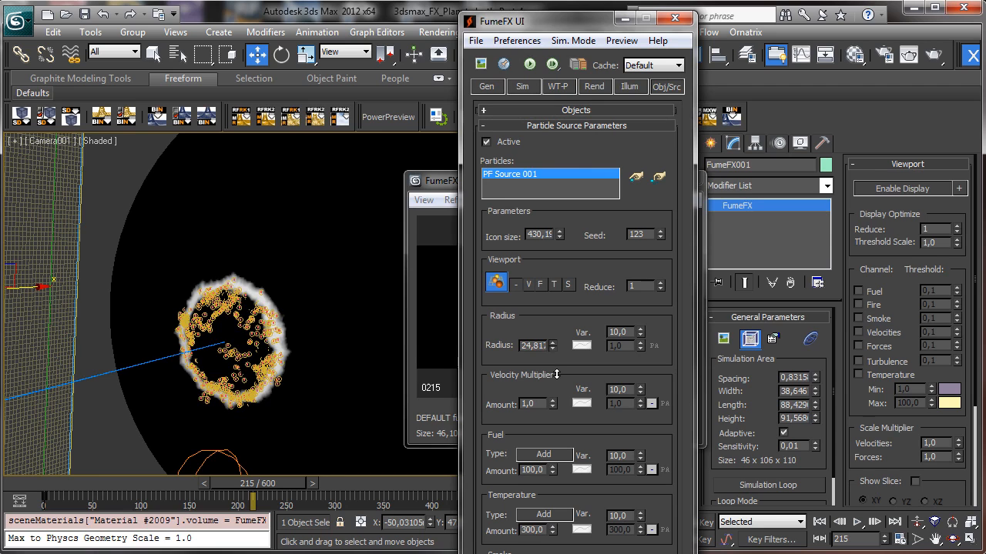
pyautogui.click(681, 18)
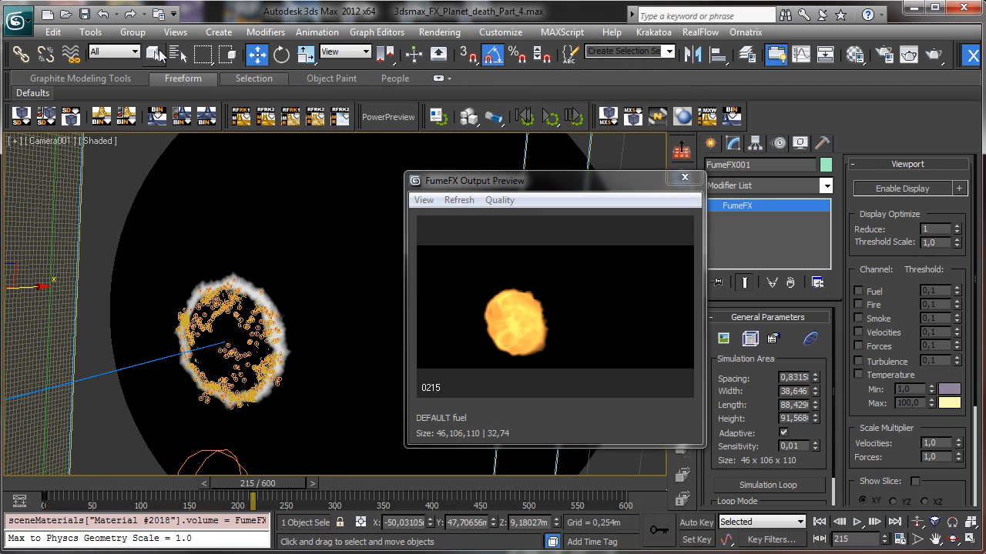
# - Set the Delete operator in PF Source 001 to life span 30 with variation 5 and check the particles up to about frame 326
pyautogui.click(155, 53)
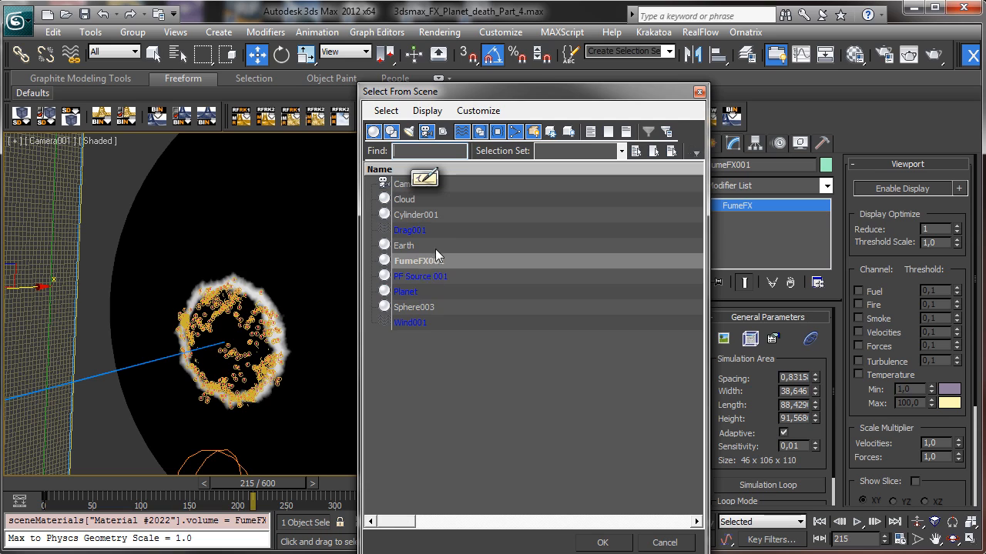
pyautogui.doubleClick(427, 277)
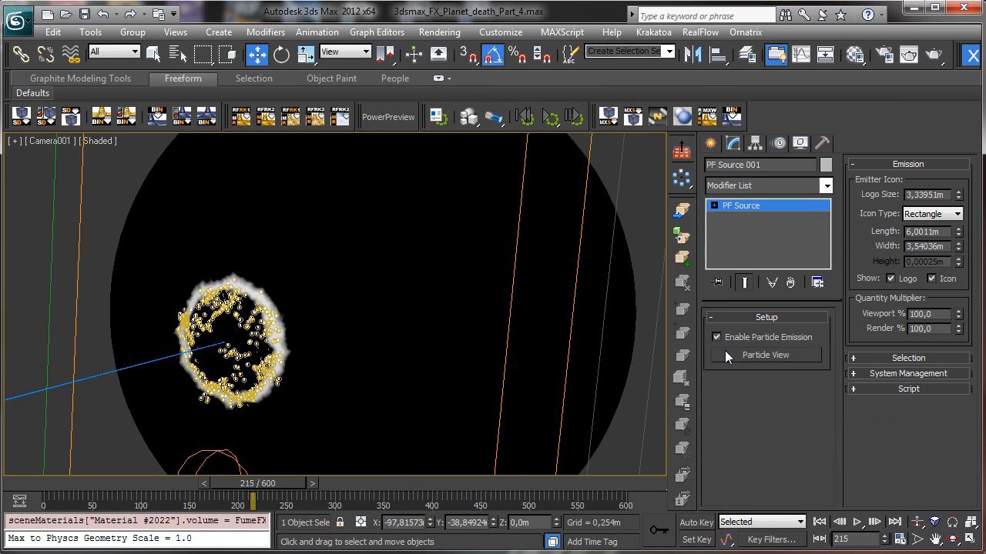
pyautogui.click(725, 353)
pyautogui.click(51, 281)
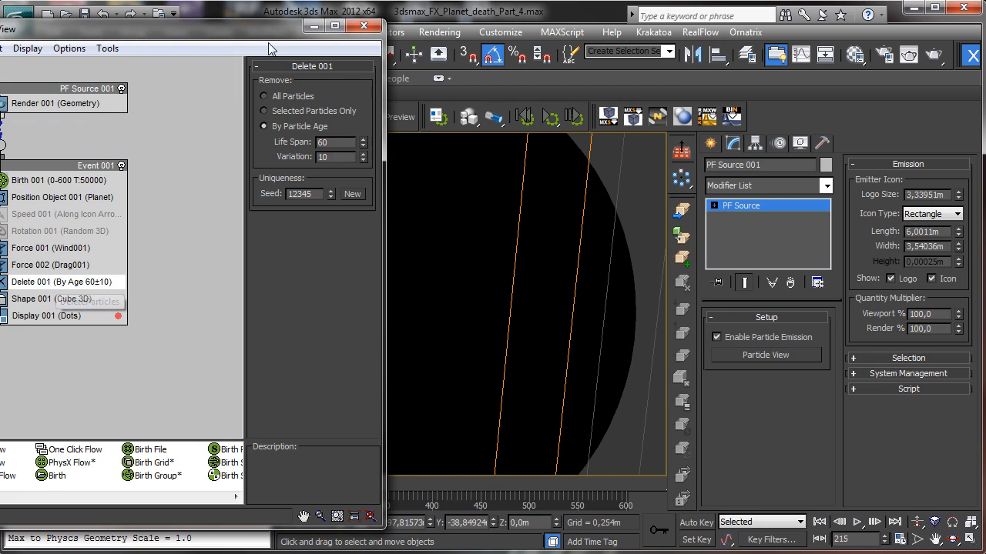
pyautogui.moveTo(260, 35); pyautogui.dragTo(368, 34)
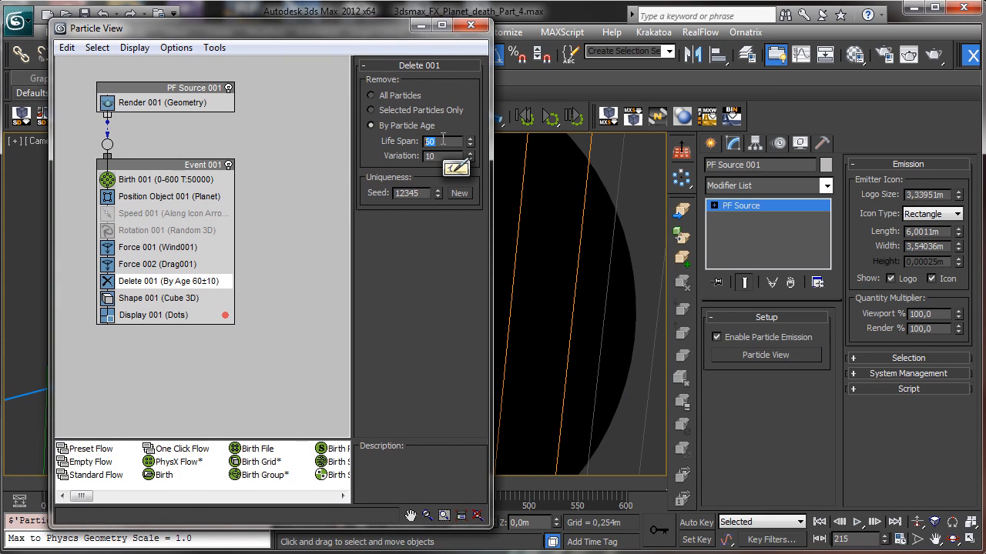
pyautogui.write('34')
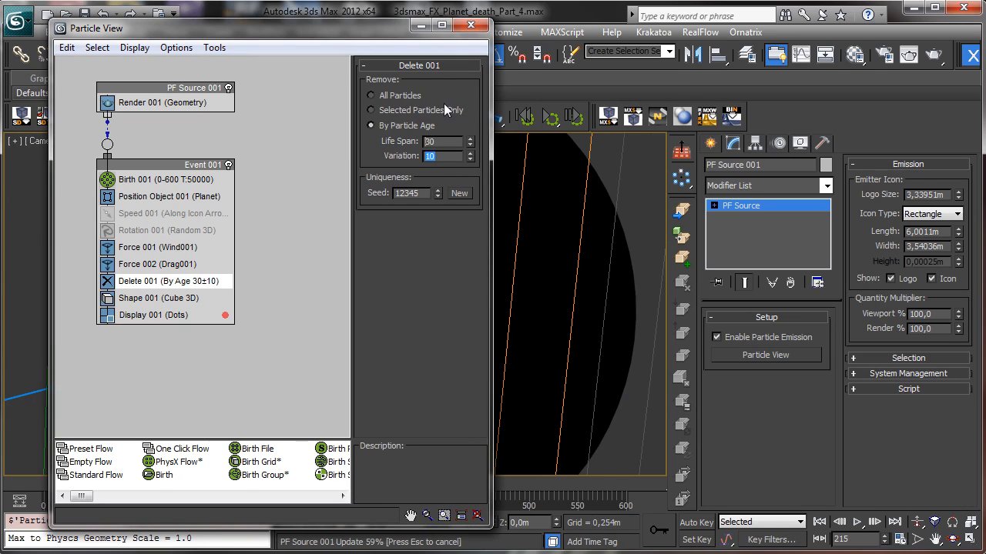
pyautogui.write('5')
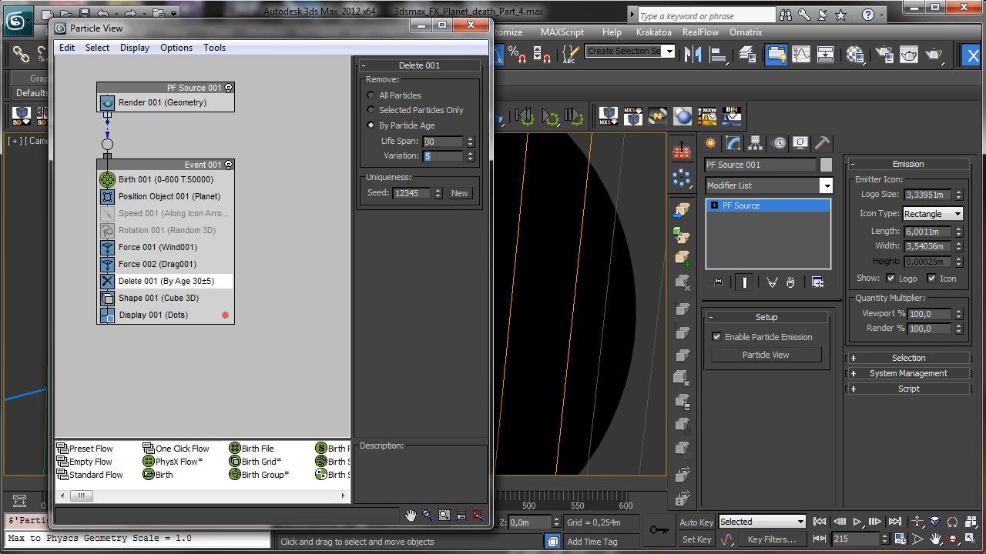
pyautogui.click(472, 26)
pyautogui.moveTo(10, 488); pyautogui.dragTo(315, 502)
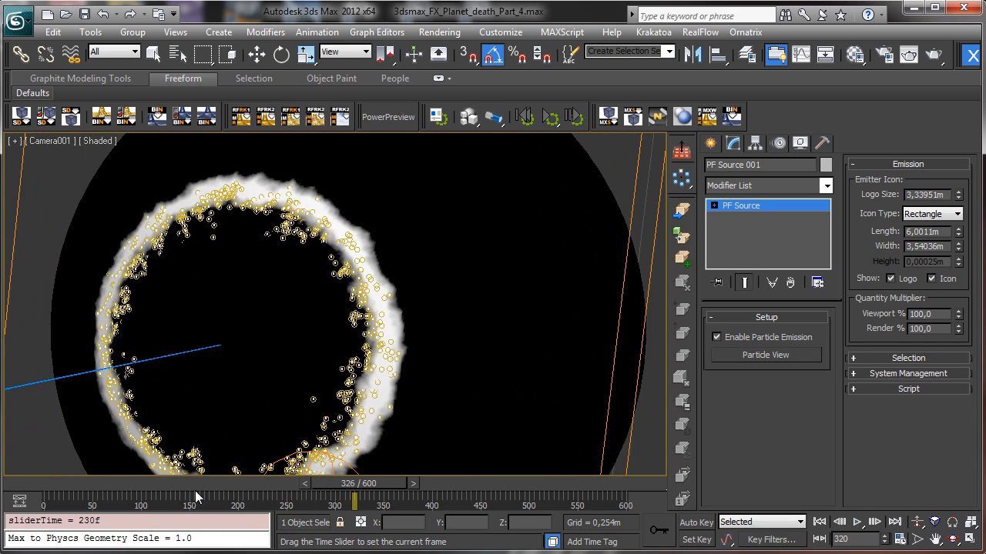
# - Return to frame 0 to save the scene and reopen the FumeFX grid's settings
pyautogui.click(20, 486)
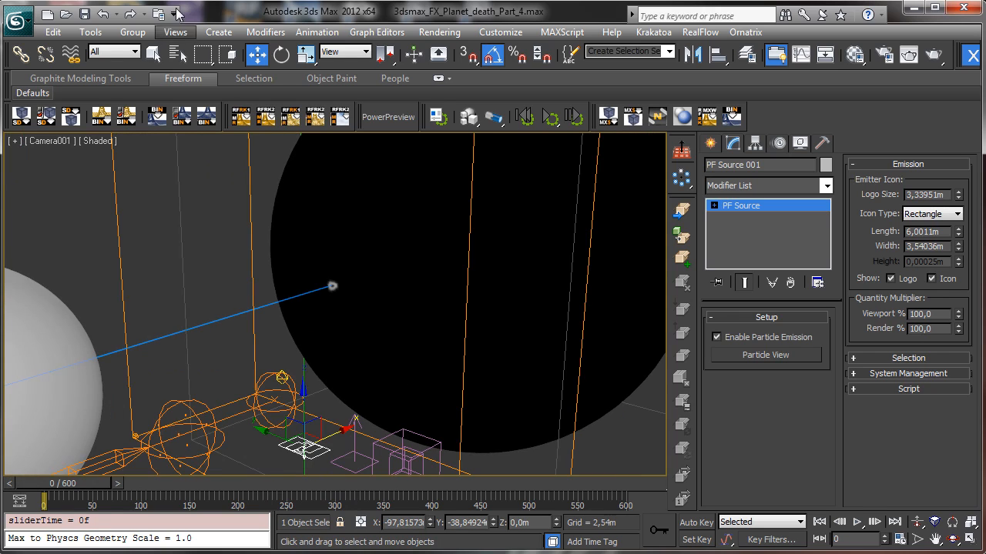
pyautogui.click(84, 14)
pyautogui.click(249, 163)
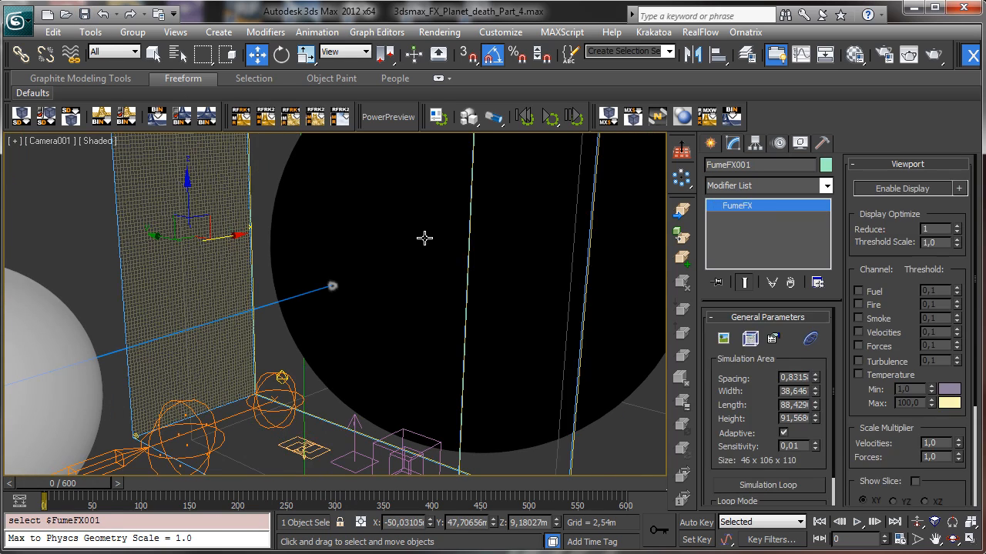
pyautogui.click(746, 344)
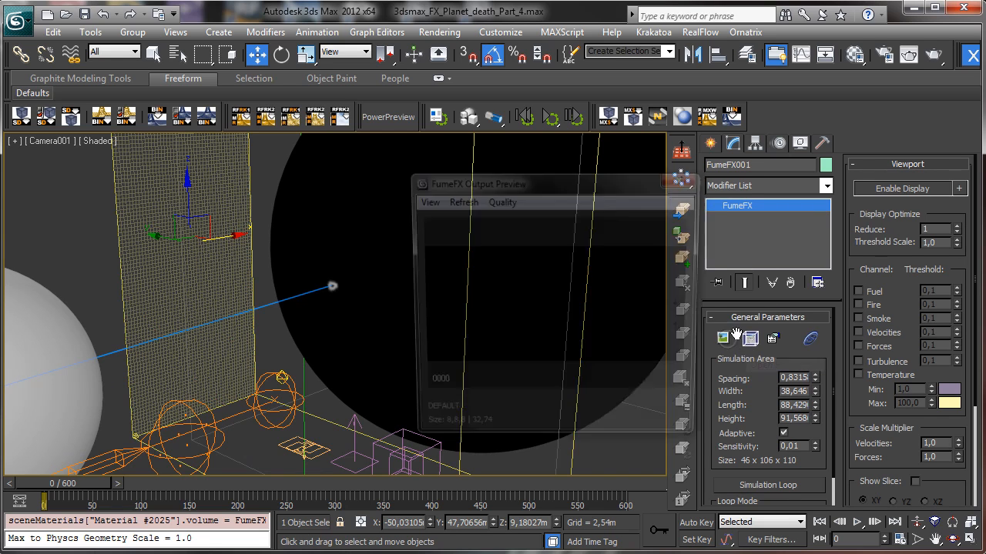
# - Run the FumeFX simulation with the output preview placed clear of the settings, and cancel it partway
pyautogui.moveTo(576, 189); pyautogui.dragTo(817, 28)
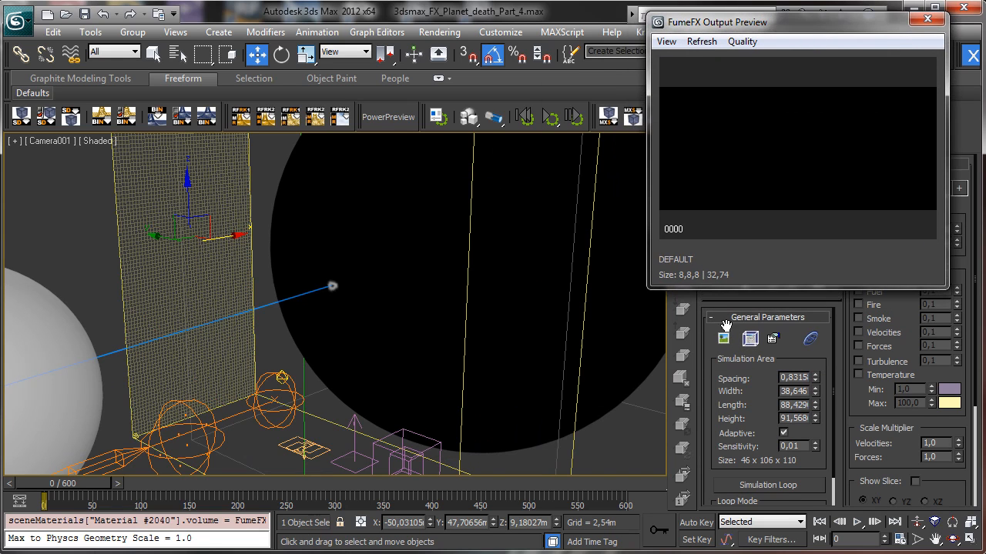
pyautogui.click(750, 339)
pyautogui.moveTo(558, 26); pyautogui.dragTo(164, 28)
pyautogui.click(131, 67)
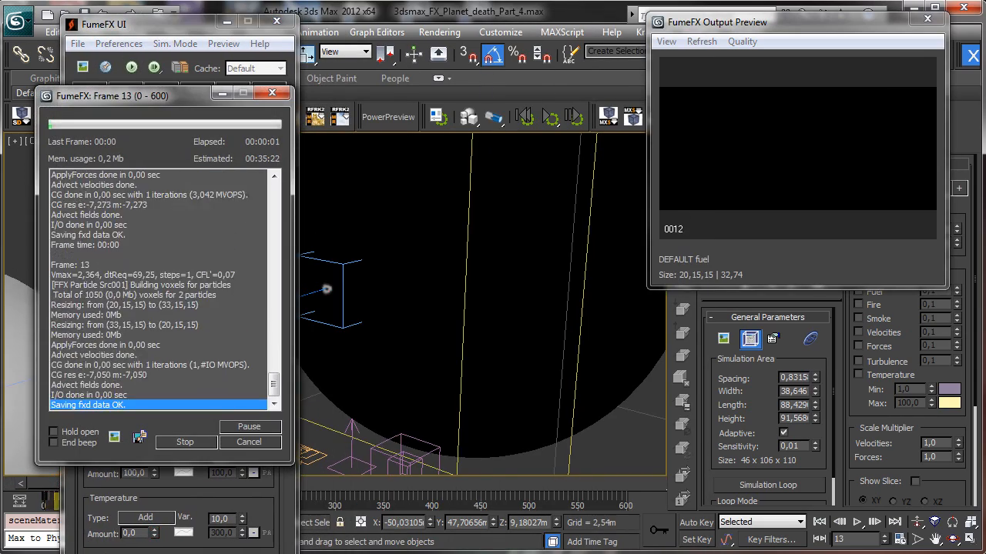
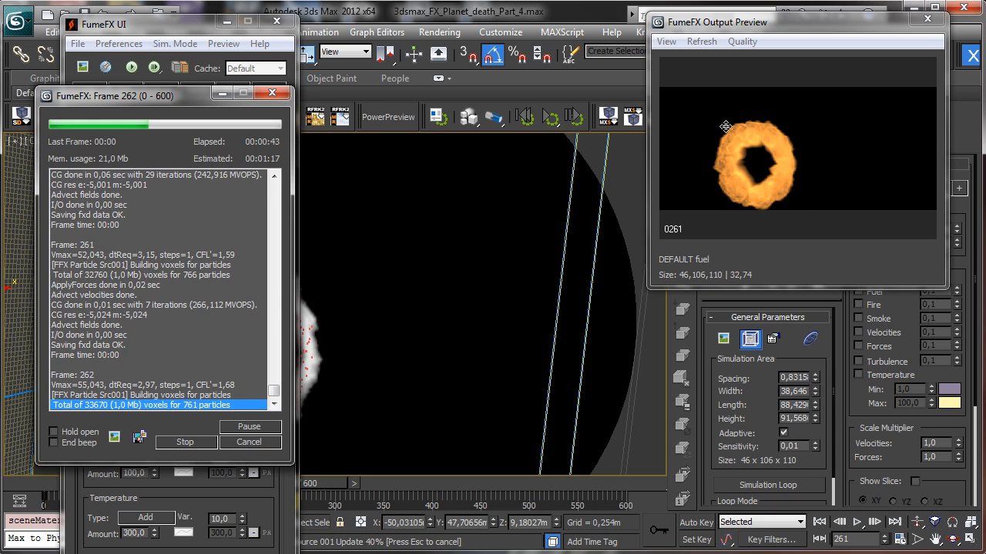
pyautogui.click(247, 442)
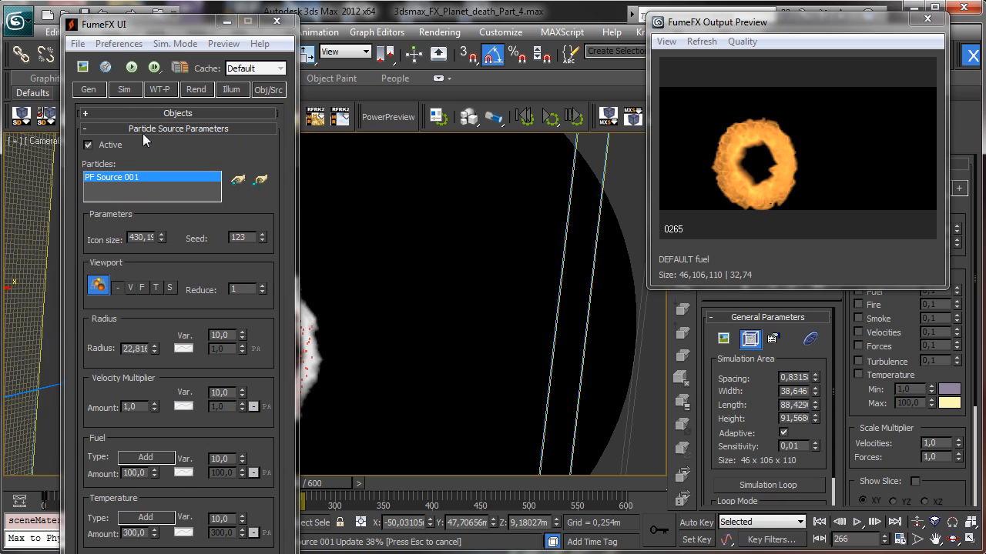
# - Set the vorticity in the FumeFX simulation settings to 1.0
pyautogui.click(125, 90)
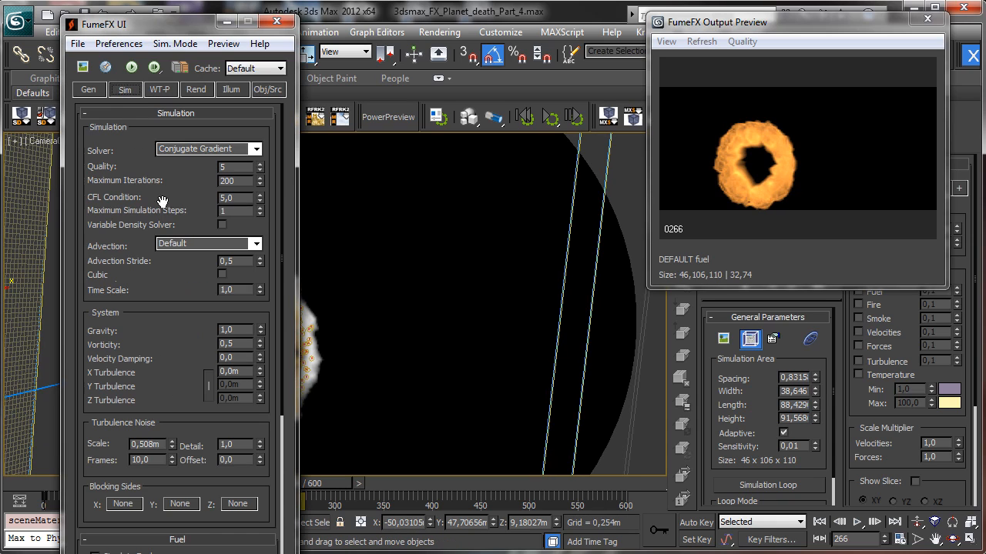
pyautogui.moveTo(169, 308); pyautogui.dragTo(208, 143)
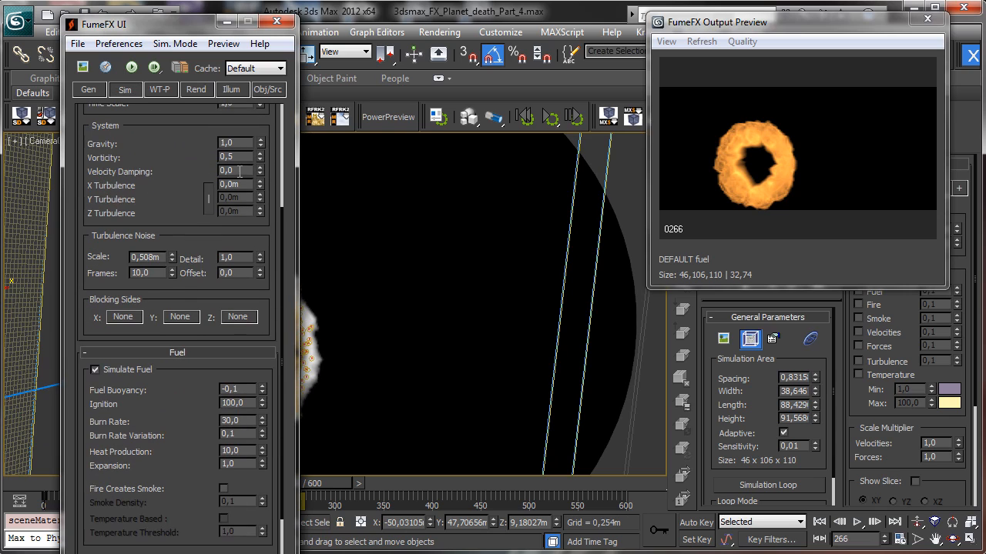
pyautogui.write('1')
pyautogui.press('Return')
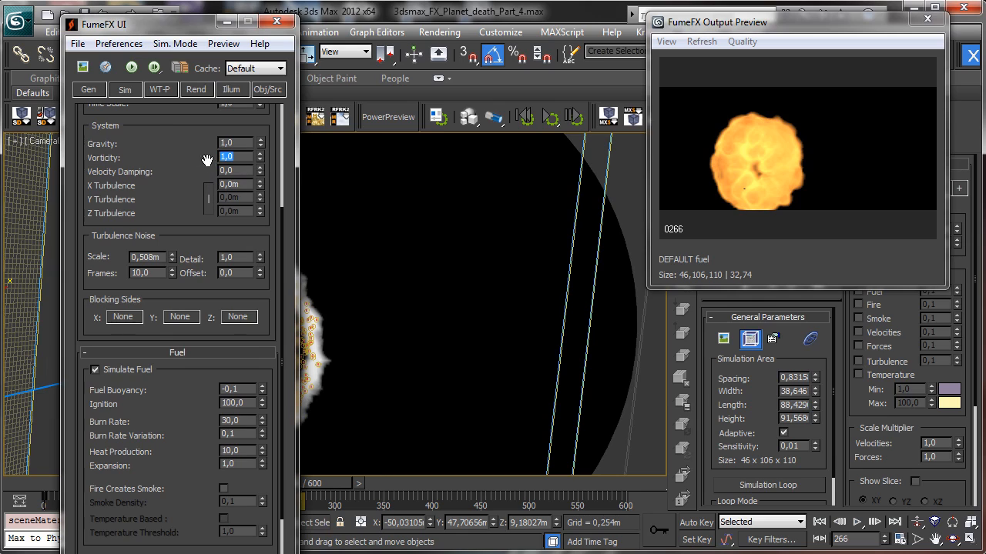
# - Restore the four-viewport layout, return to the start of the timeline and close the output preview
pyautogui.click(244, 186)
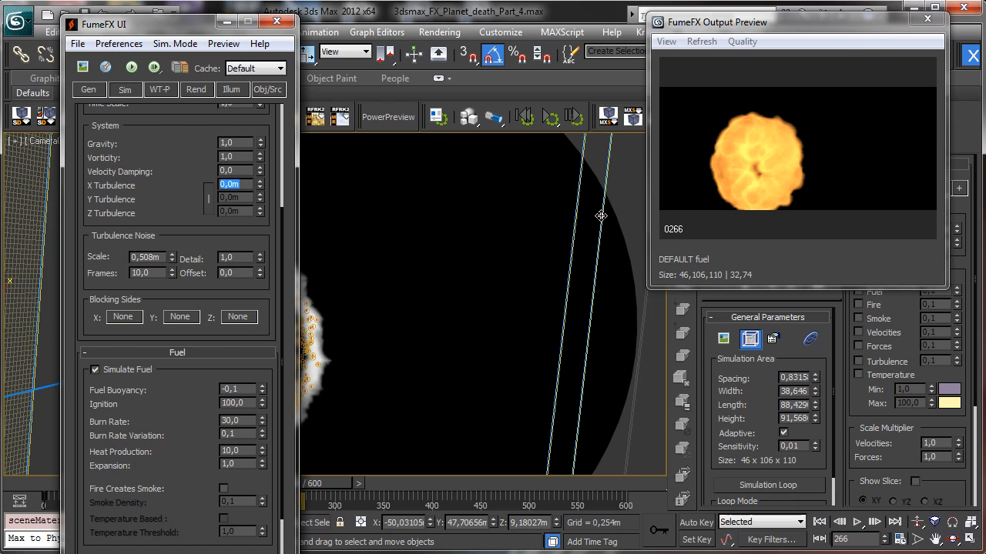
pyautogui.click(972, 523)
pyautogui.press('Home')
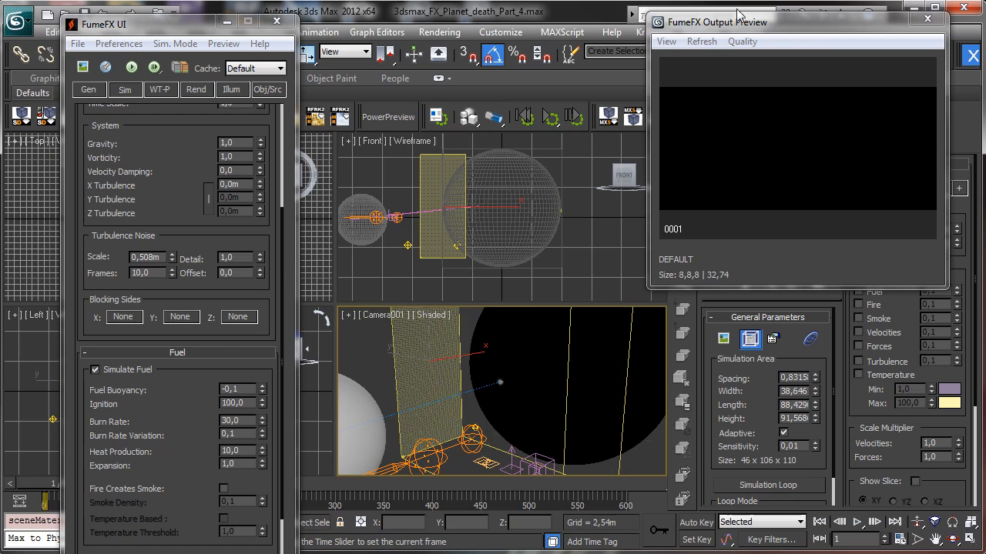
pyautogui.click(927, 18)
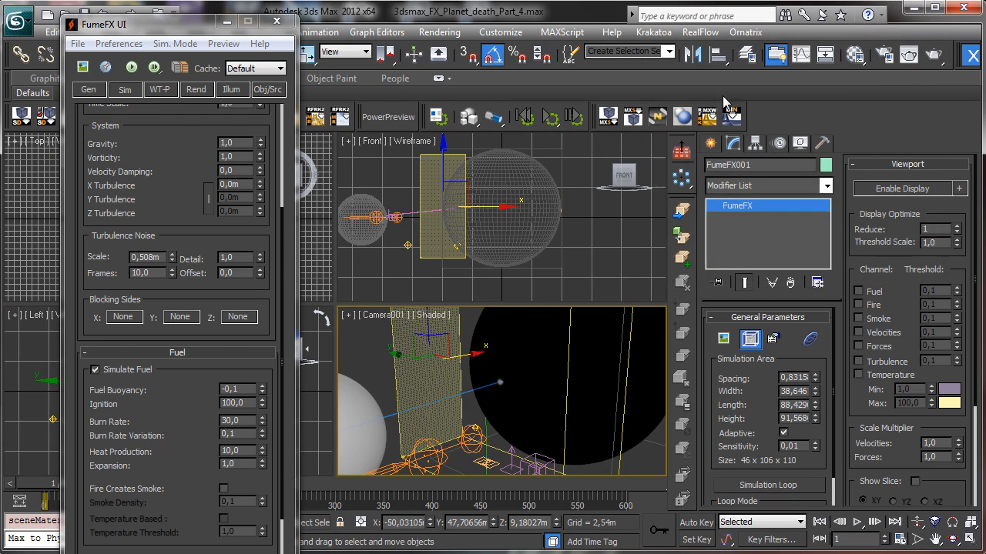
# - Draw a standard Tape helper about 19 m long beneath the large sphere in the Front view
pyautogui.click(711, 144)
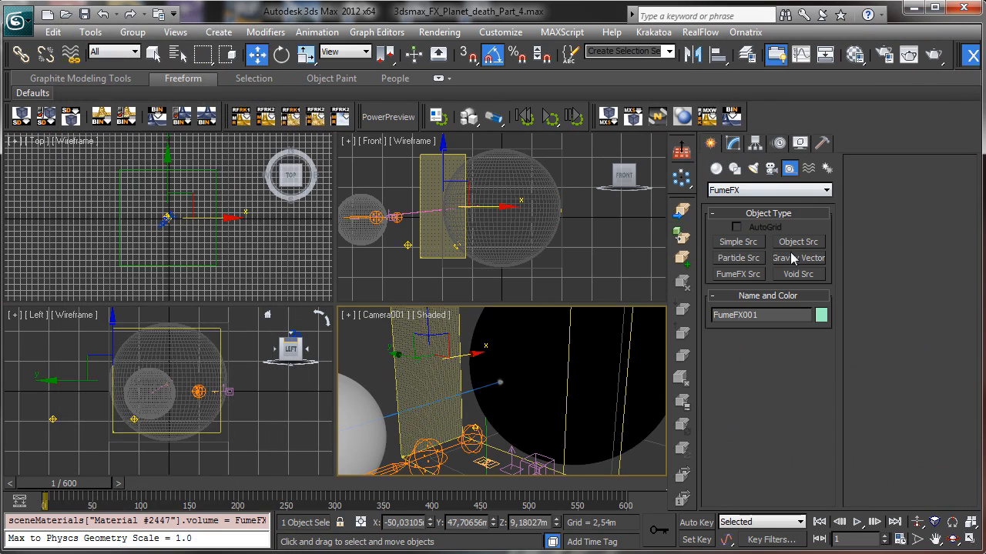
pyautogui.click(786, 190)
pyautogui.click(746, 204)
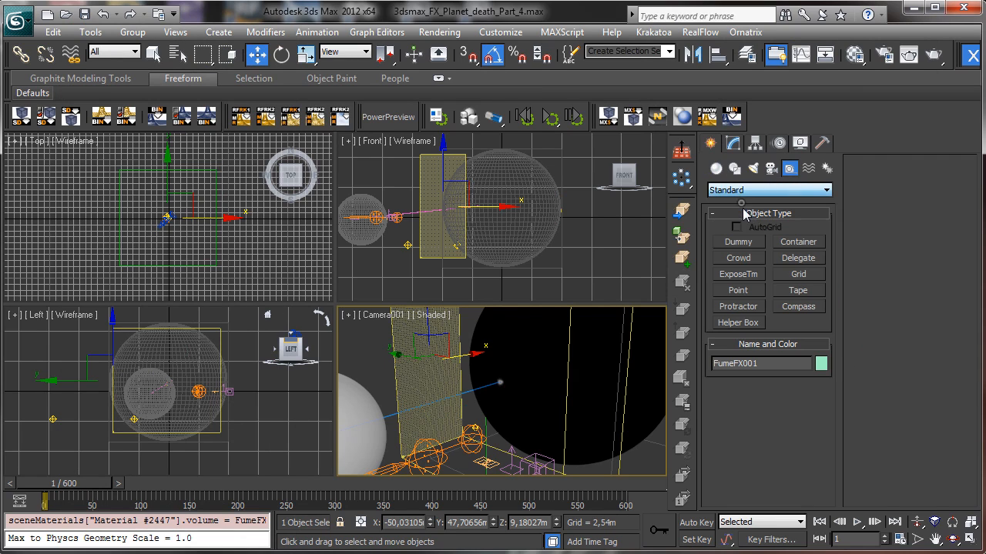
pyautogui.click(797, 293)
pyautogui.moveTo(471, 277)
pyautogui.mouseDown()
pyautogui.moveTo(508, 278)
pyautogui.moveTo(480, 273)
pyautogui.mouseUp()
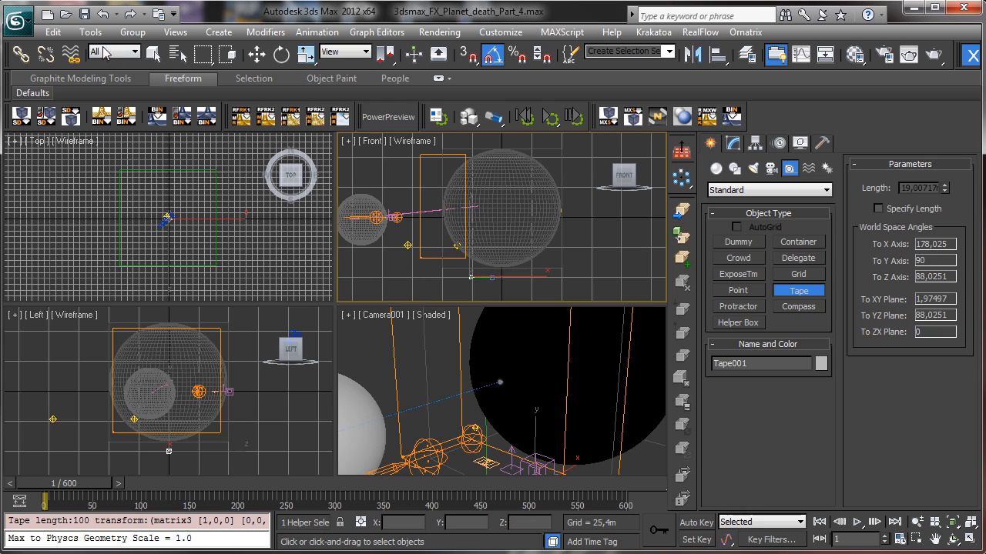
pyautogui.rightClick(480, 274)
# - For the FumeFX container, set the turbulence noise scale to 20 m and detail to 4, and X Turbulence to 5 m
pyautogui.click(365, 362)
pyautogui.click(394, 348)
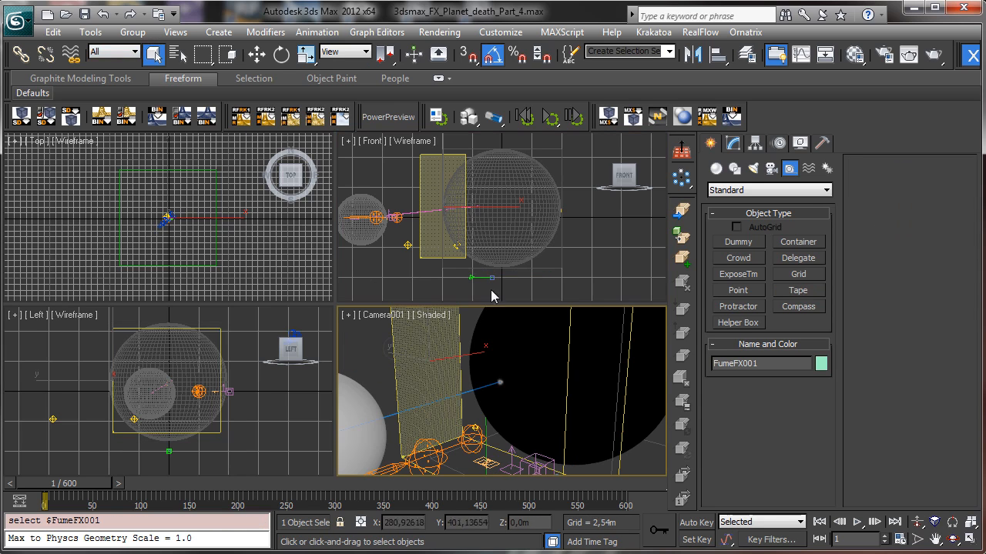
pyautogui.click(732, 145)
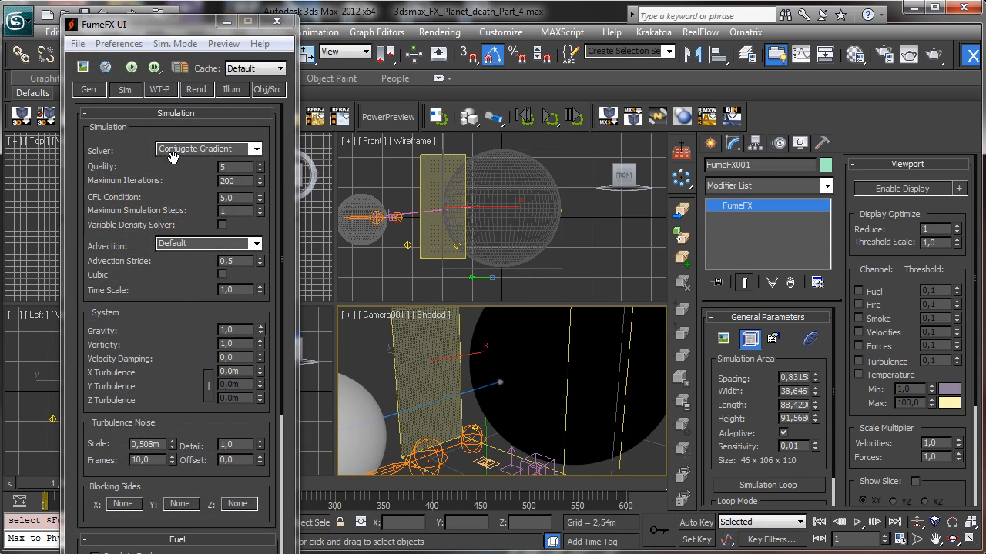
pyautogui.moveTo(180, 330); pyautogui.dragTo(193, 237)
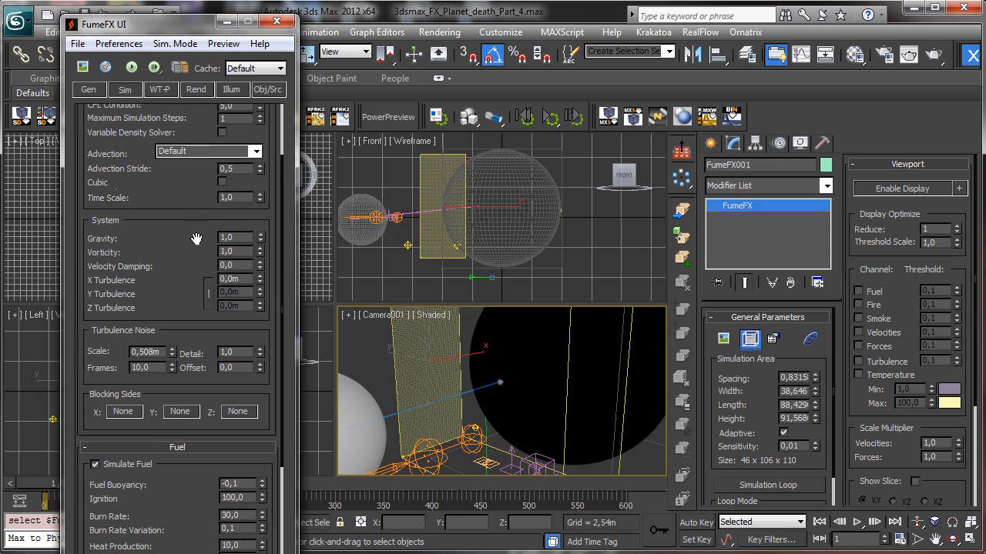
pyautogui.doubleClick(161, 351)
pyautogui.write('20')
pyautogui.press('Return')
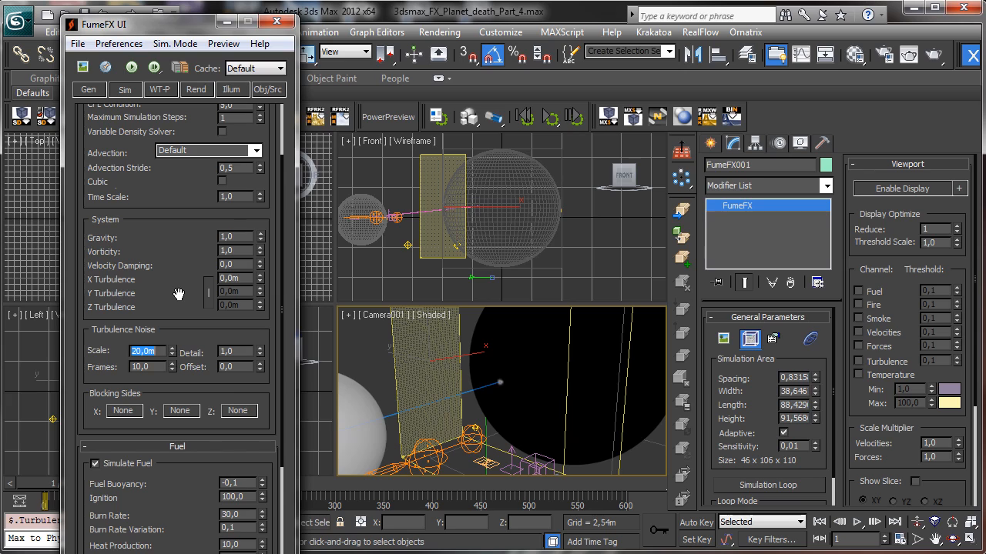
pyautogui.doubleClick(224, 351)
pyautogui.doubleClick(240, 279)
# - Run the simulation with an enlarged output preview to check the turbulence, and cancel it partway
pyautogui.click(83, 68)
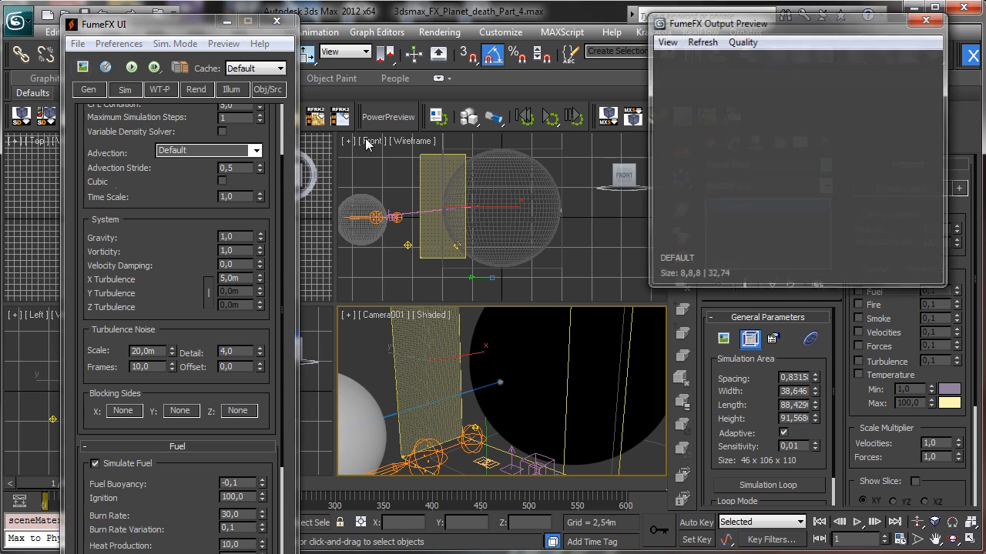
pyautogui.click(131, 68)
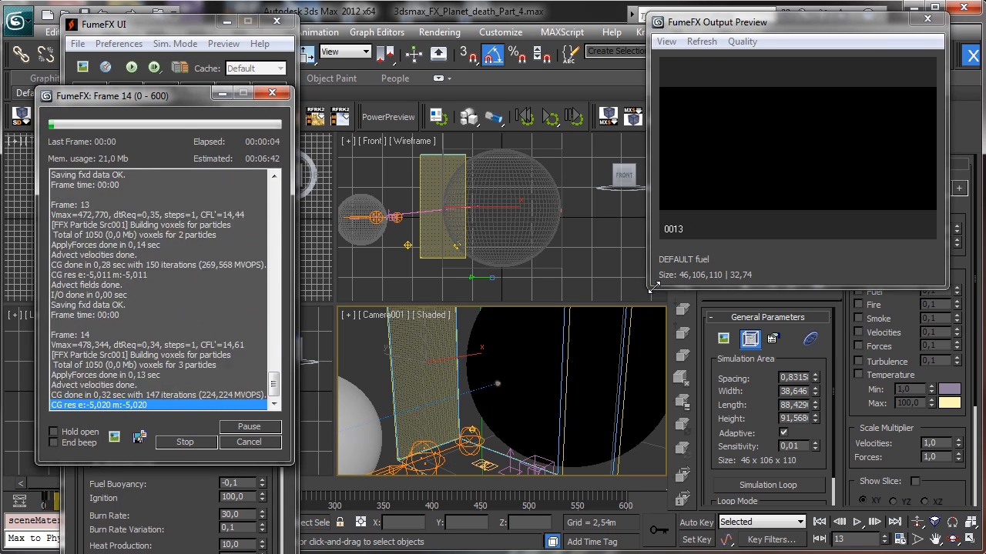
pyautogui.moveTo(653, 286); pyautogui.dragTo(497, 398)
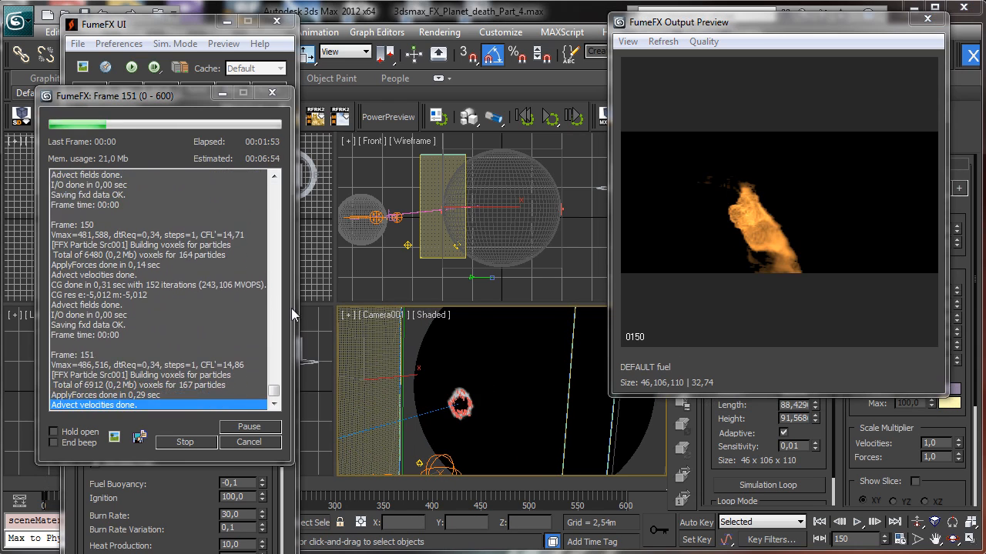
pyautogui.click(253, 444)
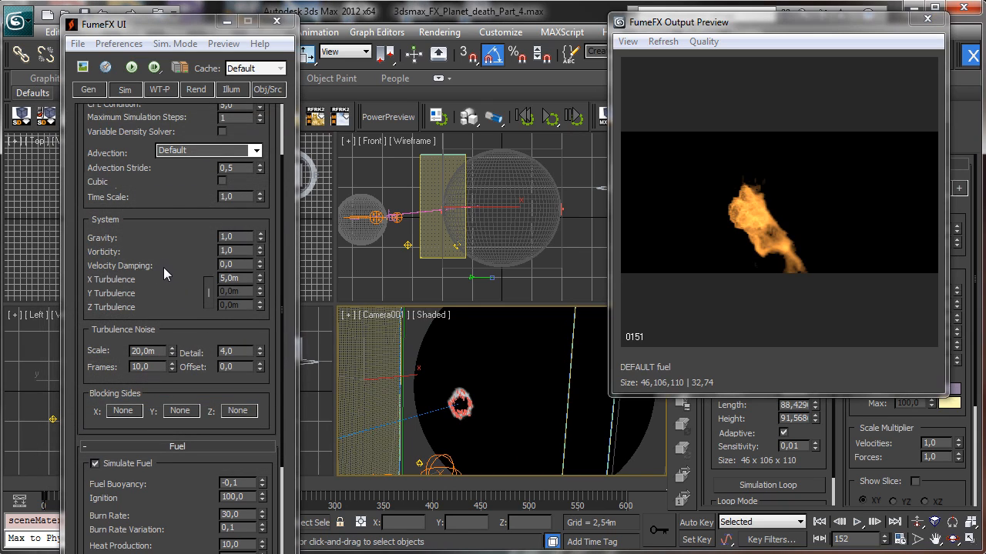
# - Set X Turbulence to 0.25 m, rerun the simulation to check the fire's shape, and cancel it partway
pyautogui.moveTo(242, 278); pyautogui.dragTo(194, 279)
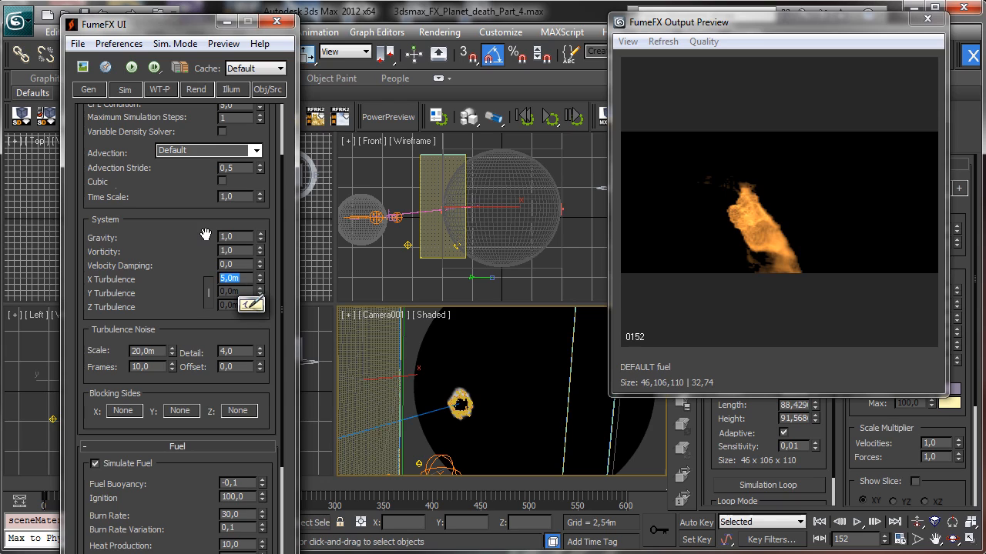
pyautogui.write('0,2')
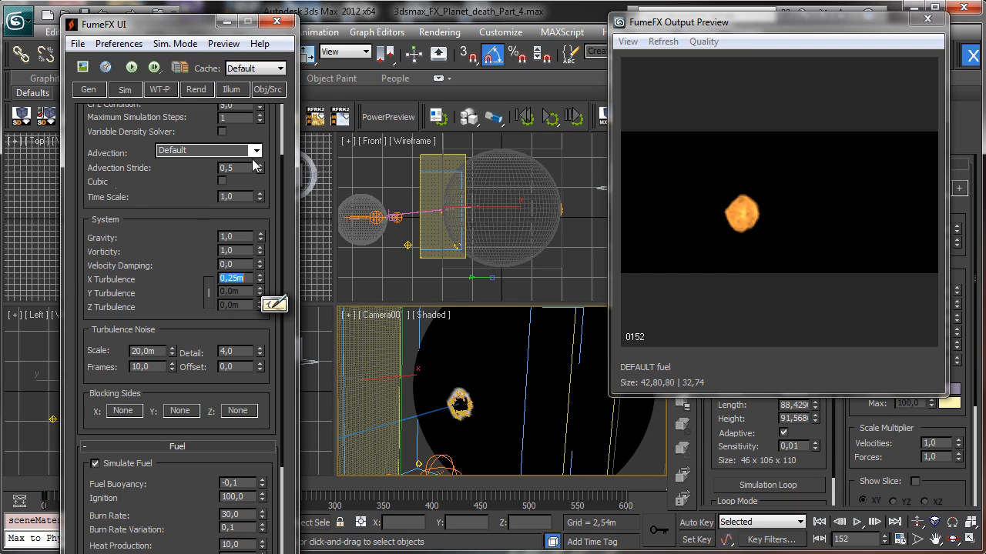
pyautogui.click(134, 68)
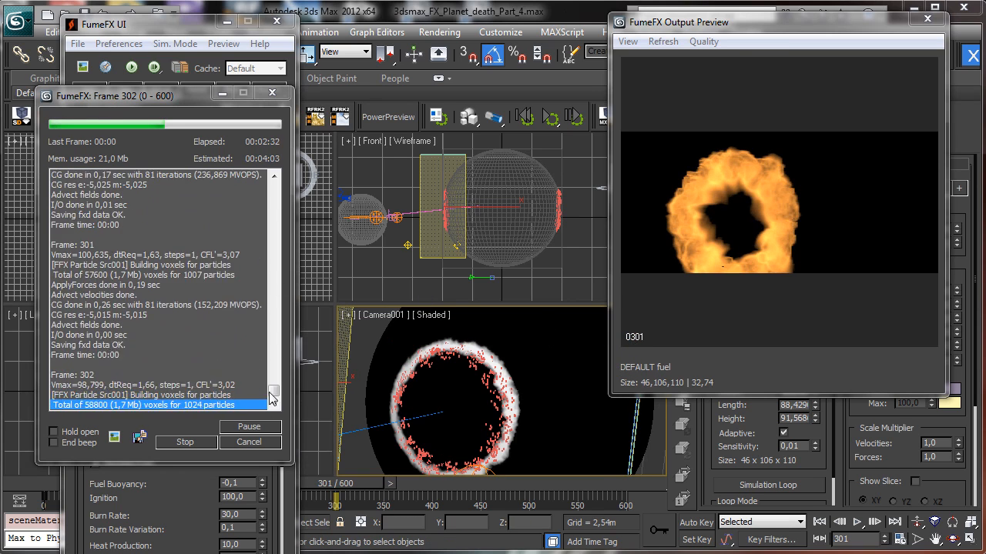
pyautogui.click(249, 442)
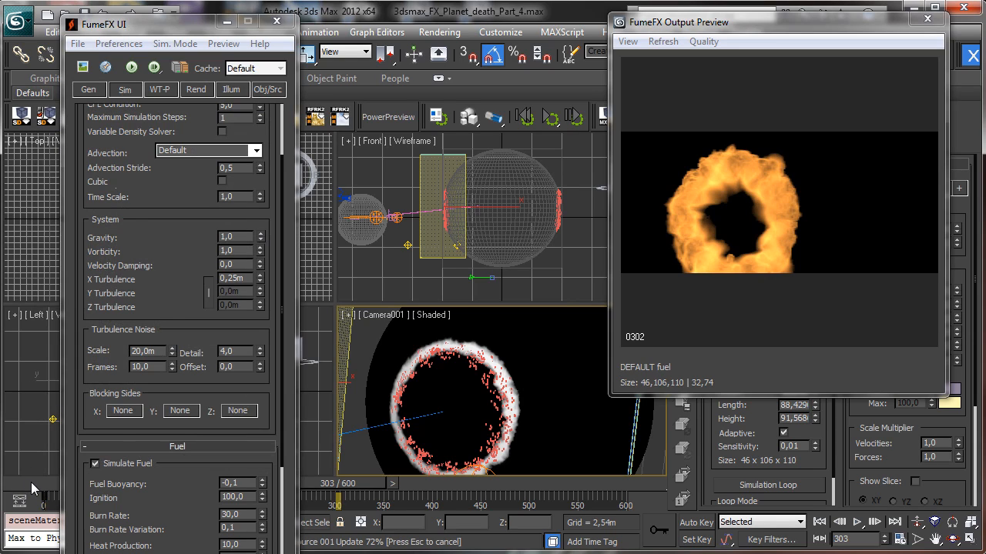
# - Rewind the timeline and disable particle emission for PF Source 001
pyautogui.moveTo(28, 481); pyautogui.dragTo(68, 441)
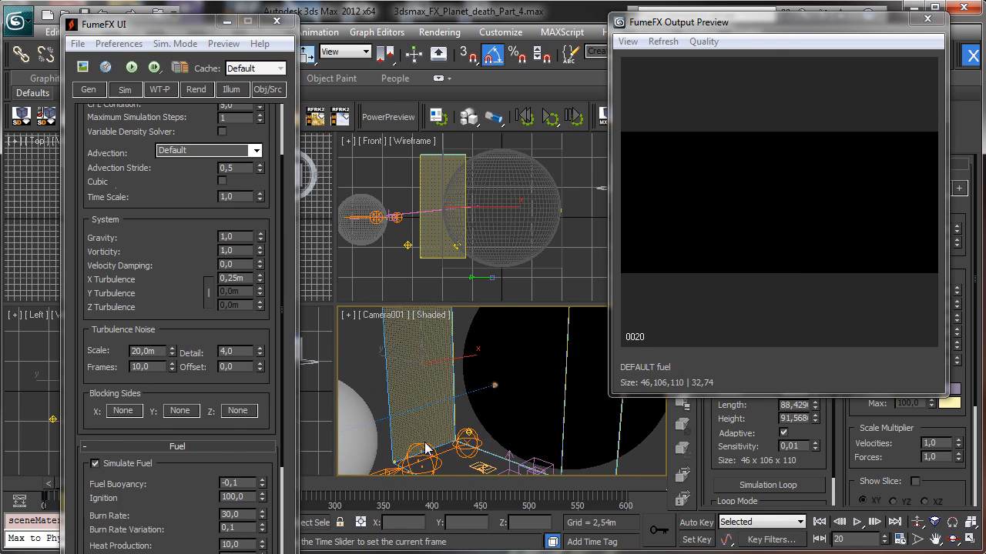
pyautogui.click(478, 466)
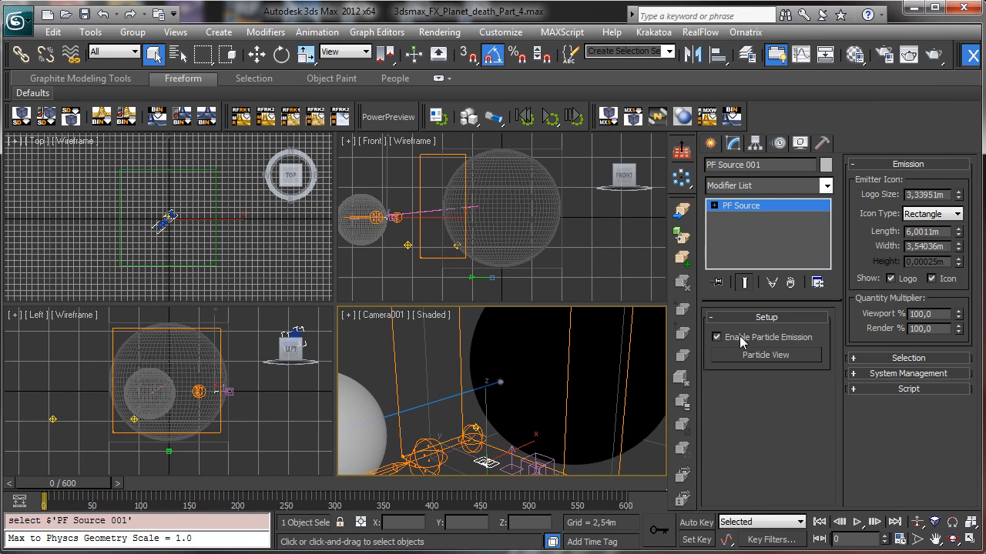
pyautogui.click(740, 340)
# - Reselect the FumeFX container, go to frame 283, and set the turbulence noise detail to 5 and scale to 10 m
pyautogui.click(392, 347)
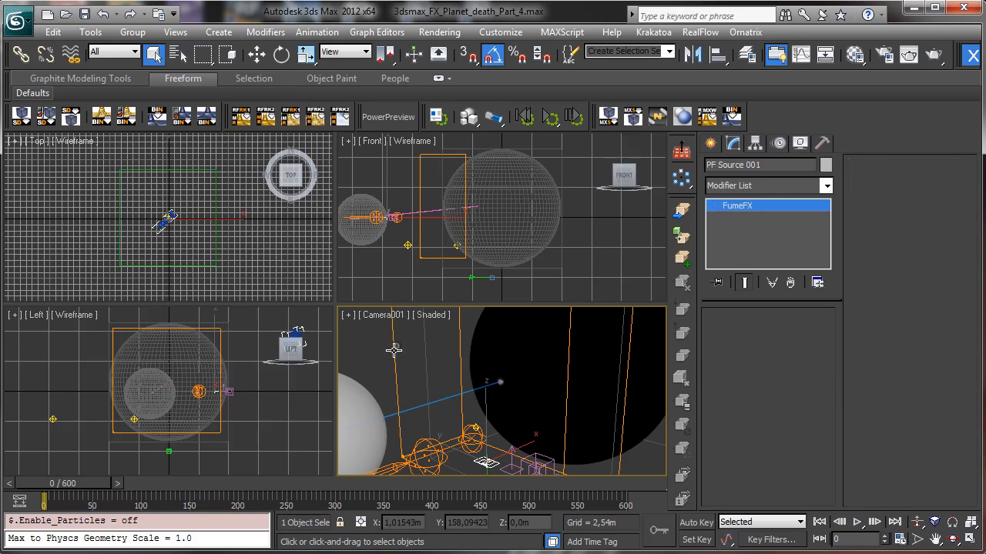
pyautogui.moveTo(64, 485); pyautogui.dragTo(303, 482)
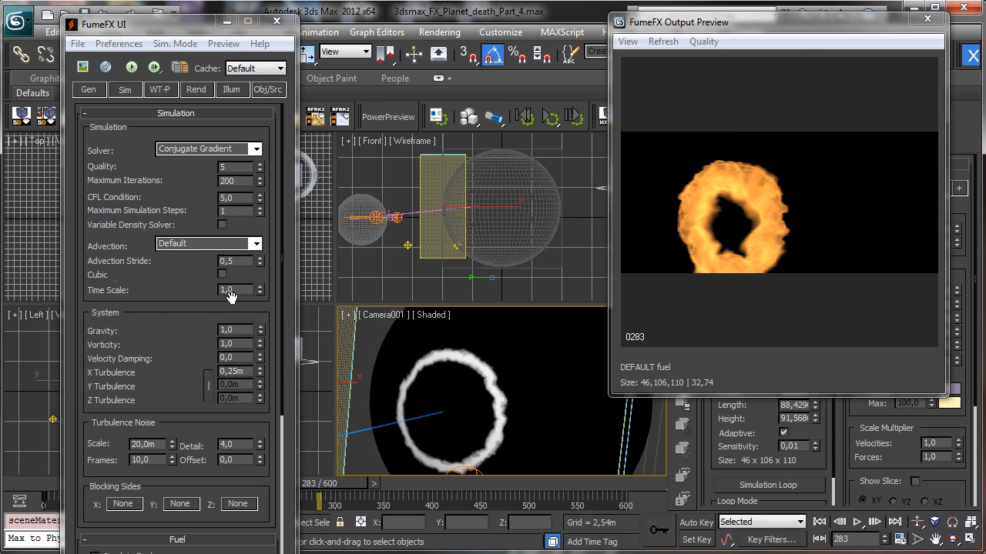
pyautogui.doubleClick(238, 444)
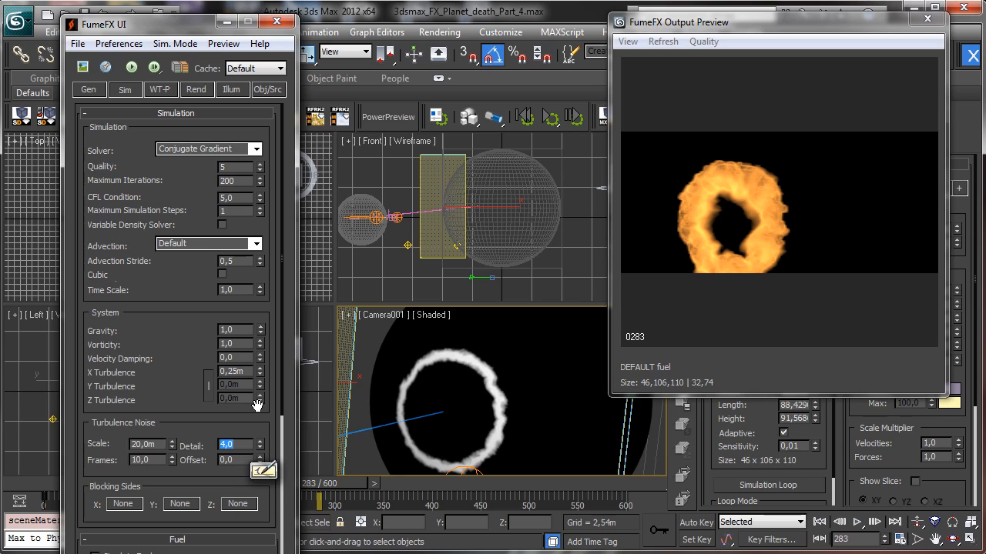
pyautogui.write('5')
pyautogui.press('Return')
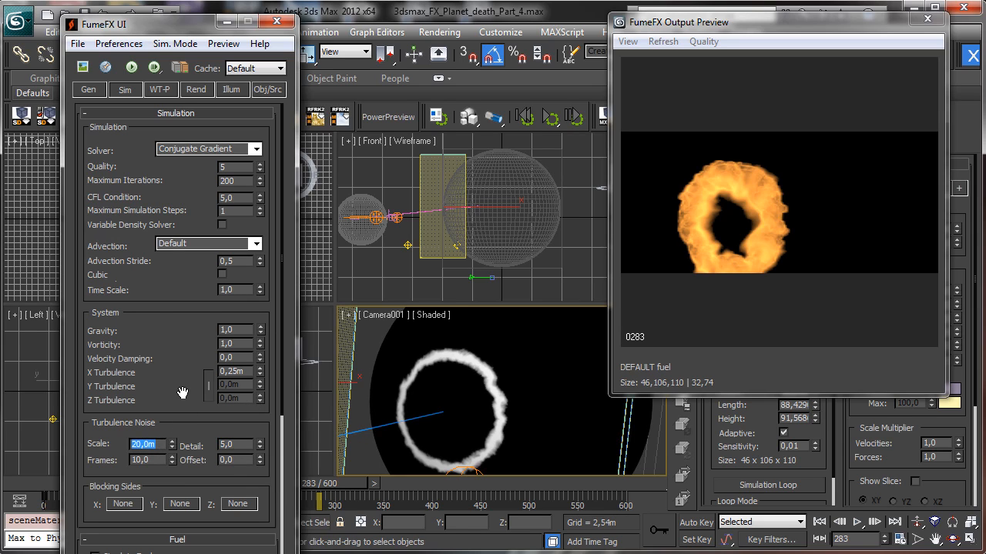
pyautogui.write('10')
# - Reduce the simulation grid spacing to about 0.676 and start the simulation over frames 0 to 600
pyautogui.click(91, 90)
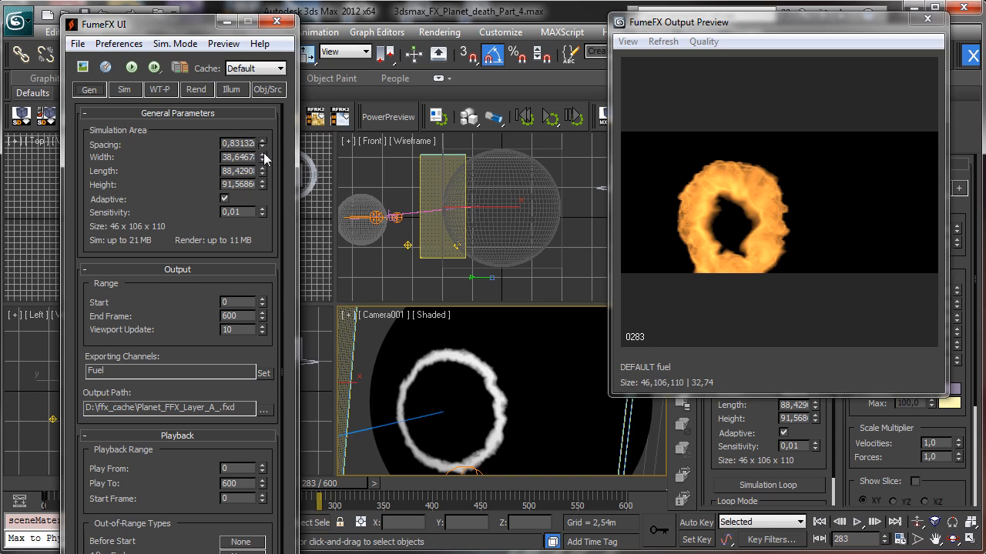
pyautogui.moveTo(264, 157); pyautogui.dragTo(229, 549)
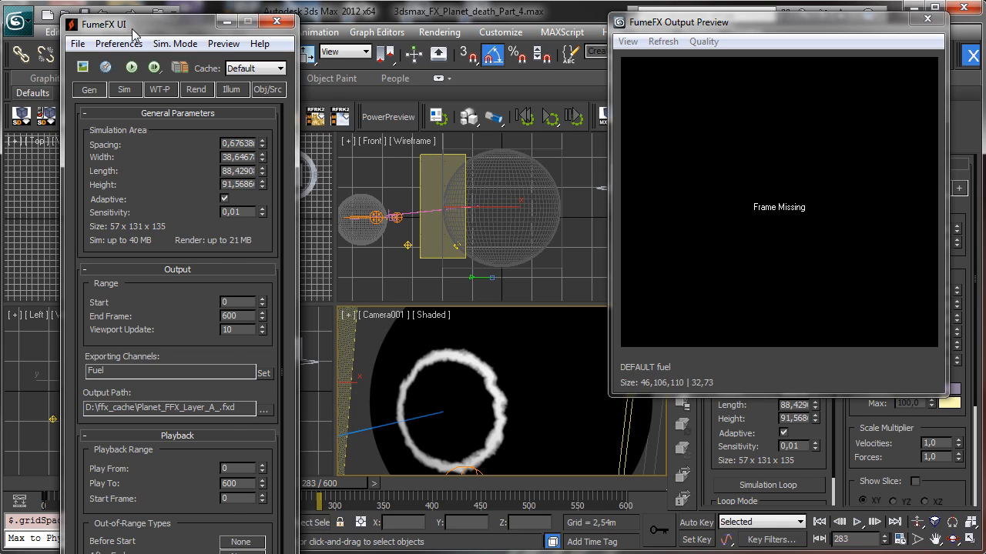
pyautogui.moveTo(132, 35); pyautogui.dragTo(111, 65)
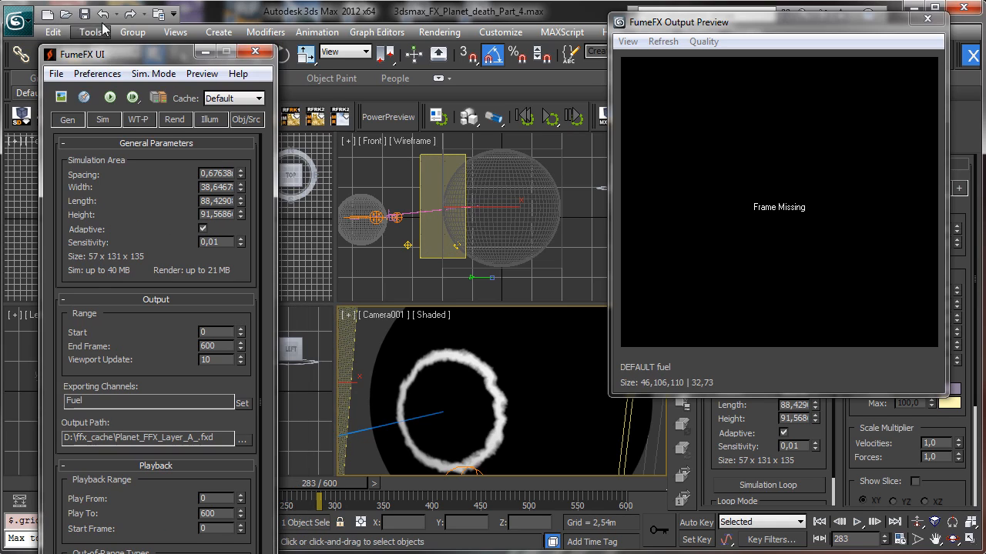
pyautogui.click(111, 103)
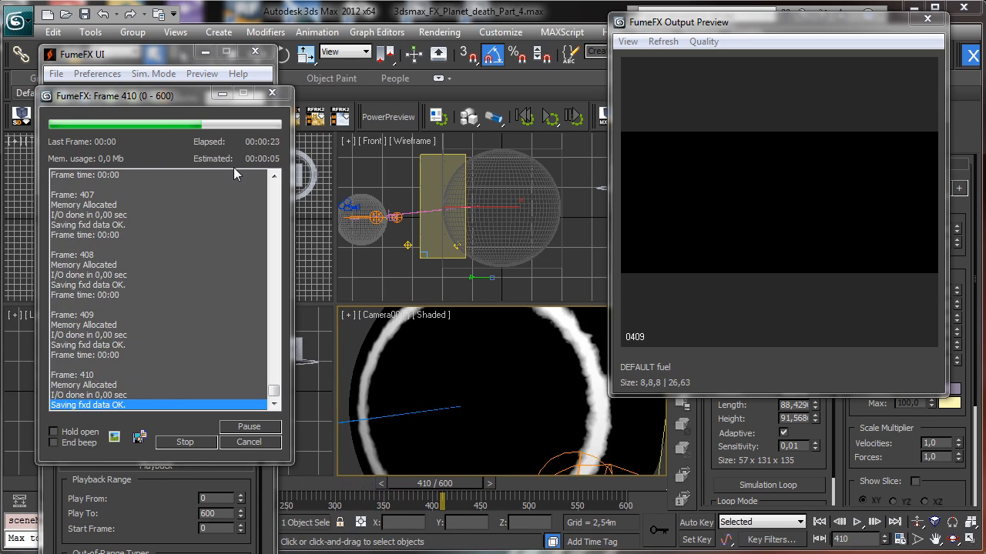
# - Cancel the running simulation, enable particle emission for PF Source 001, and reselect the FumeFX container
pyautogui.click(248, 442)
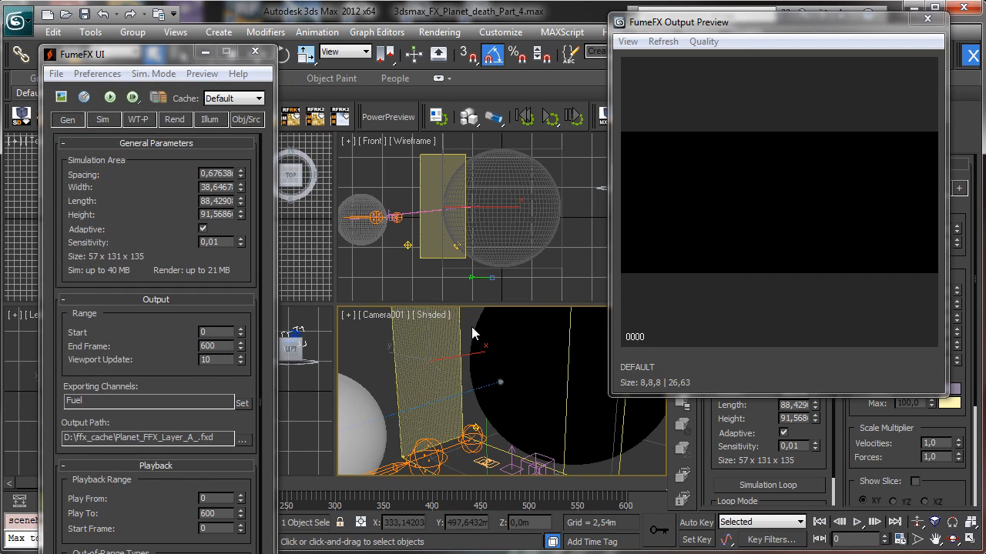
pyautogui.click(477, 462)
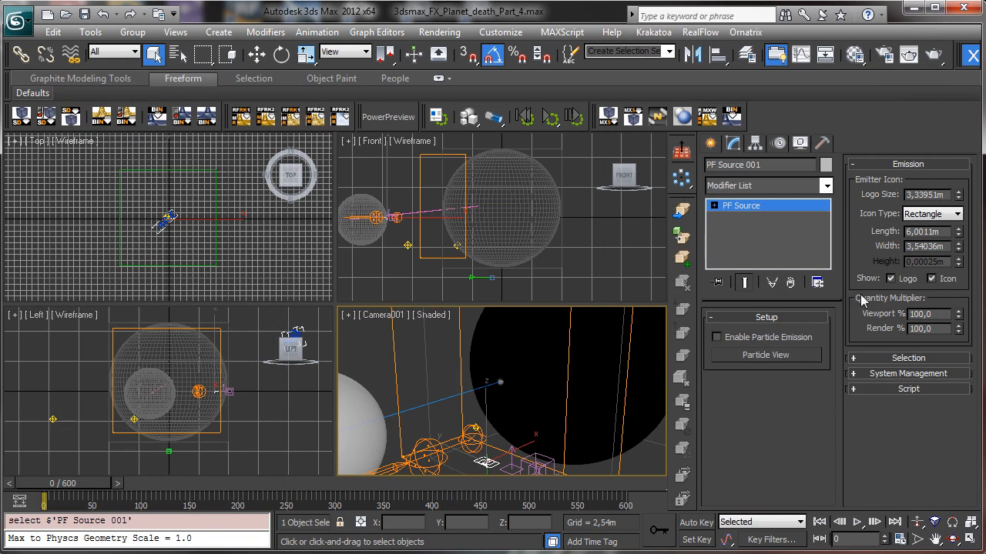
pyautogui.click(733, 340)
pyautogui.click(459, 334)
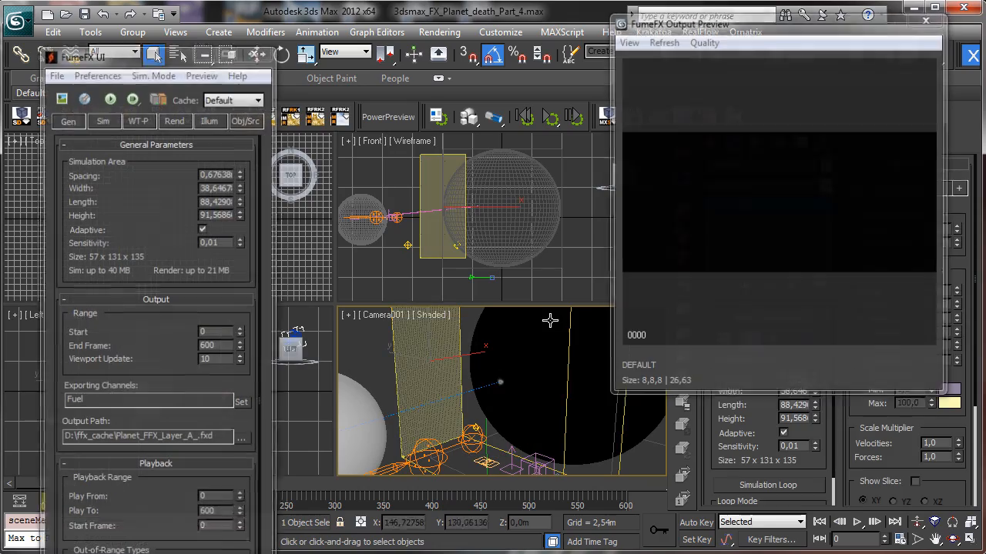
# - Rerun the FumeFX simulation to check the fire ring, cancel it partway, and rewind the timeline to frame 0
pyautogui.click(109, 98)
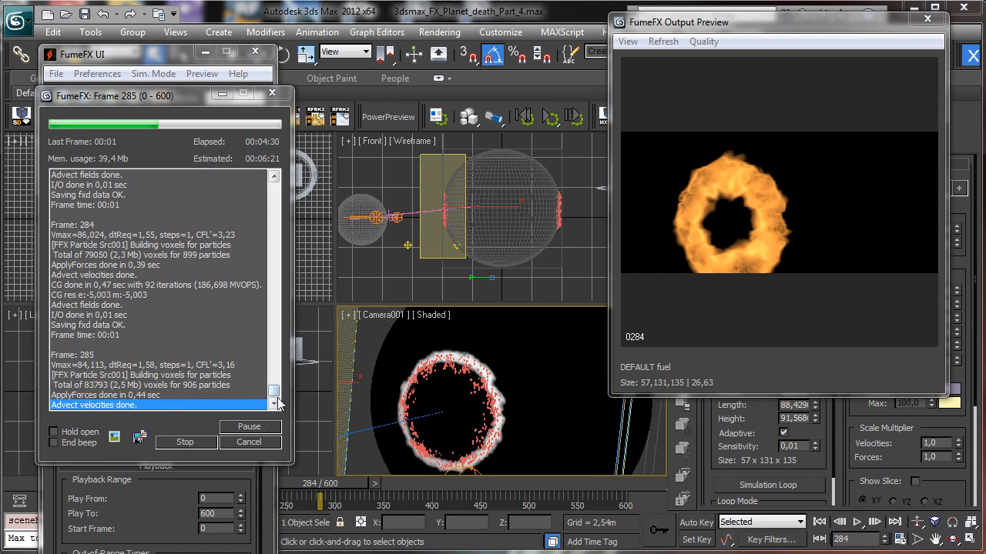
pyautogui.click(236, 445)
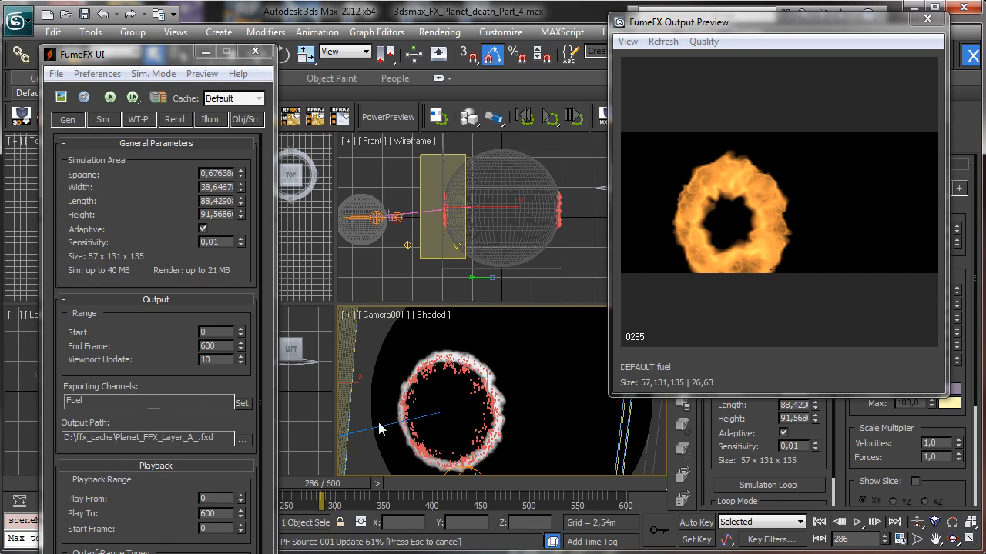
pyautogui.press('Home')
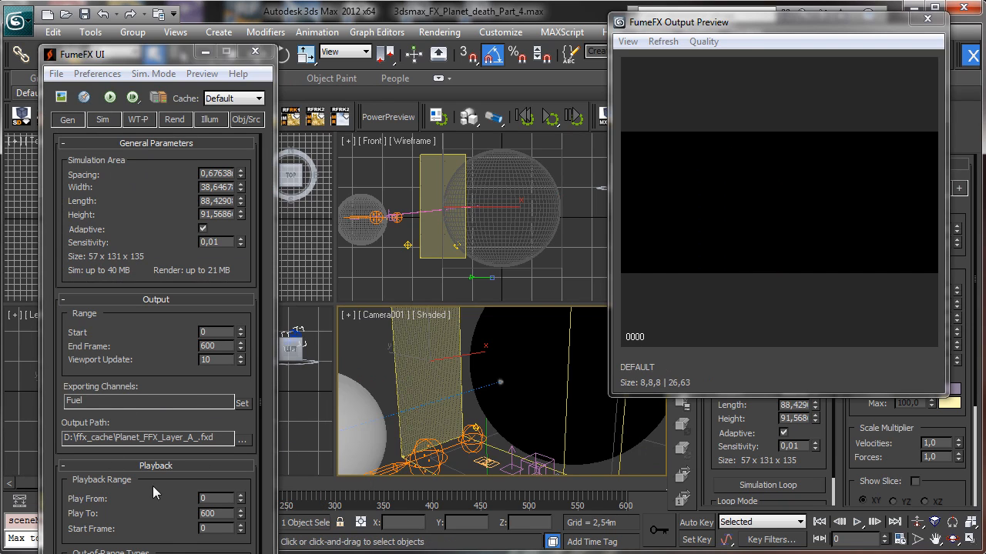
# - Disable particle emission for PF Source 001 and return to the FumeFX container
pyautogui.click(477, 460)
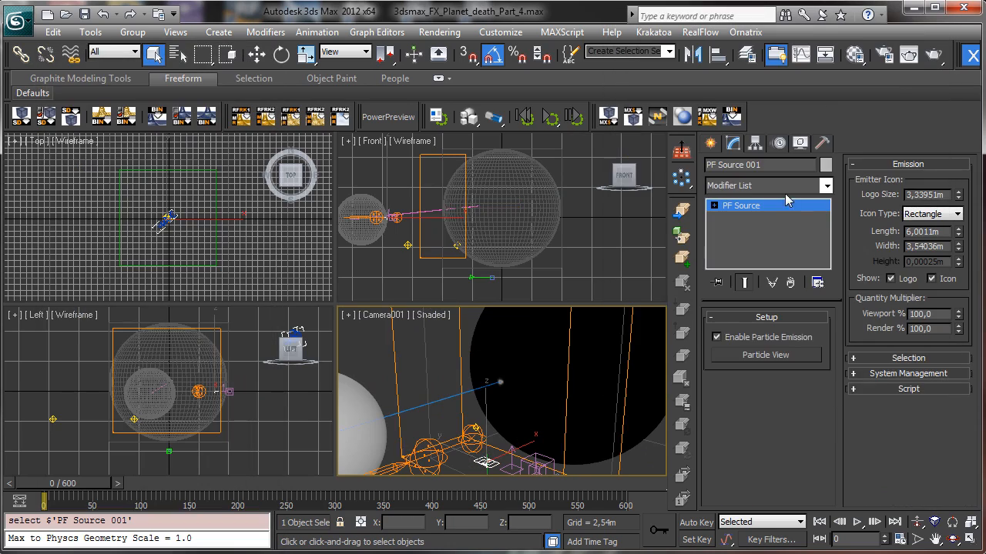
pyautogui.click(717, 337)
pyautogui.click(456, 337)
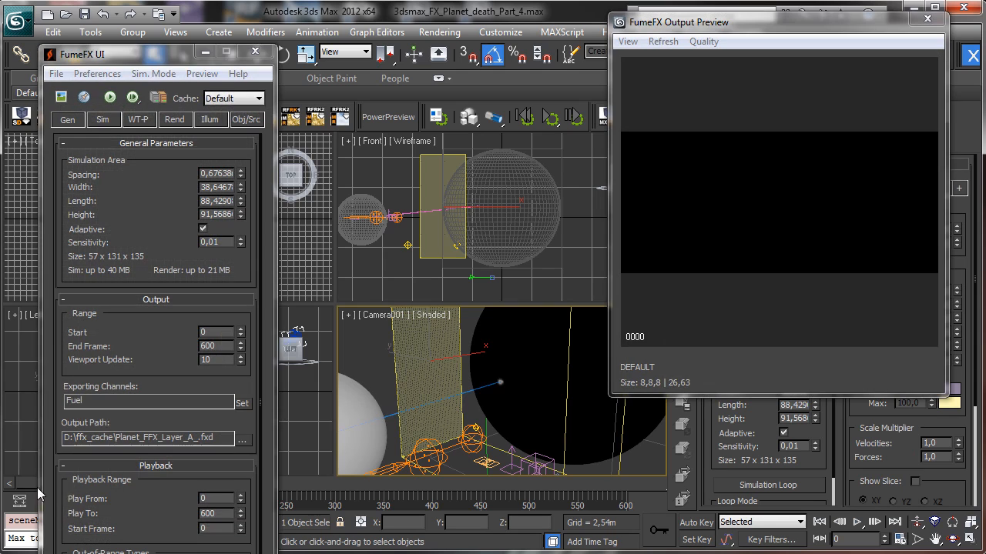
pyautogui.moveTo(39, 493); pyautogui.dragTo(24, 465)
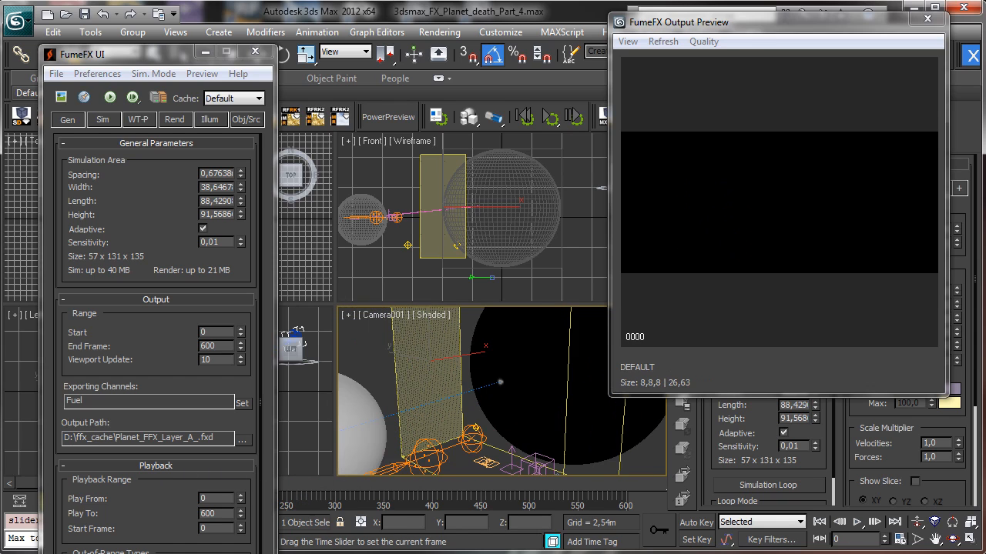
# - Set PF Source 001's Delete 001 operator to a life span of 10 with a variation of 2
pyautogui.click(480, 464)
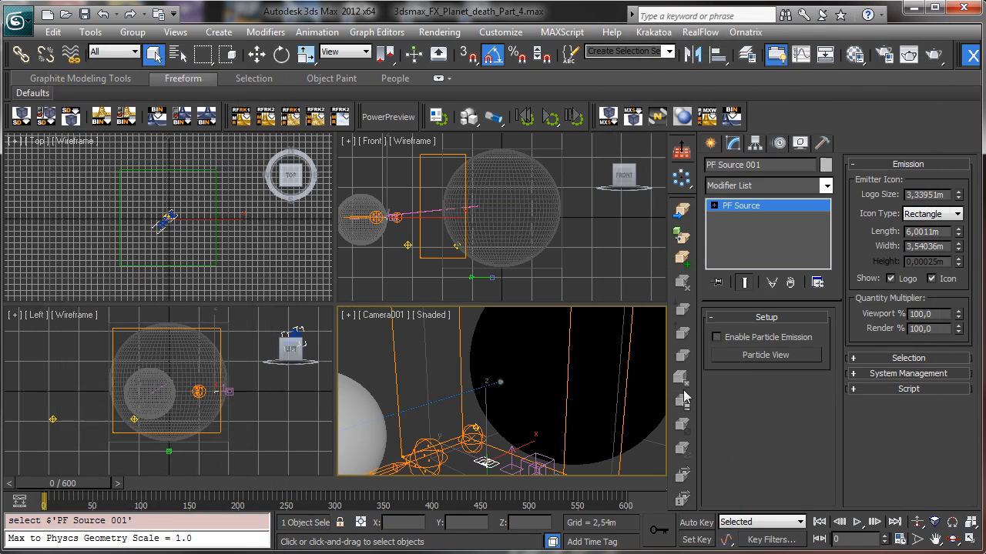
pyautogui.click(765, 355)
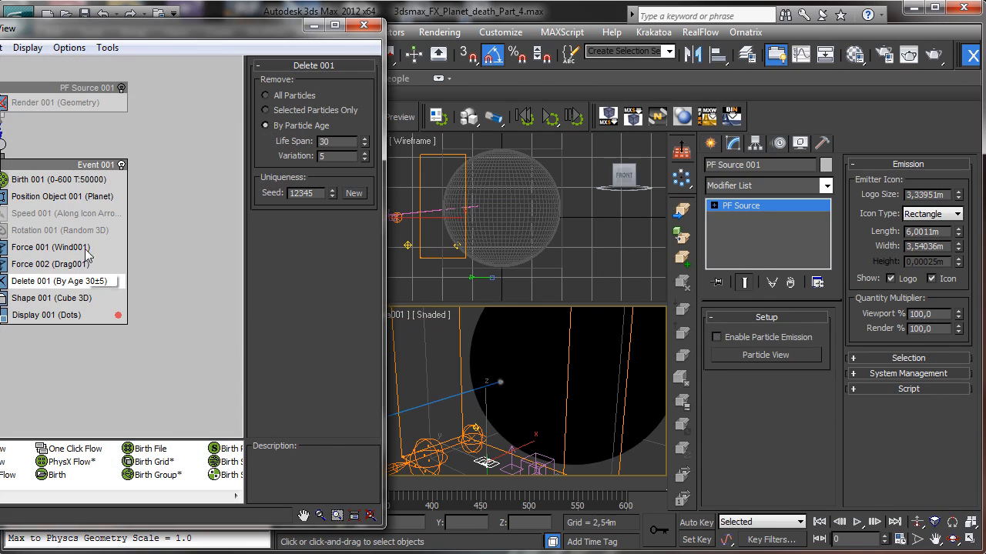
pyautogui.click(77, 299)
pyautogui.click(74, 280)
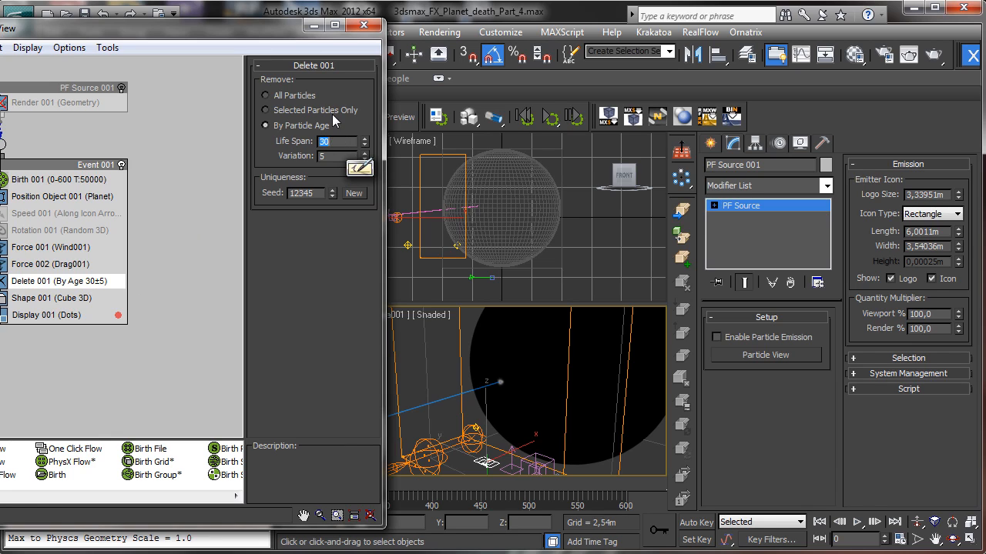
pyautogui.write('10')
pyautogui.press('Tab')
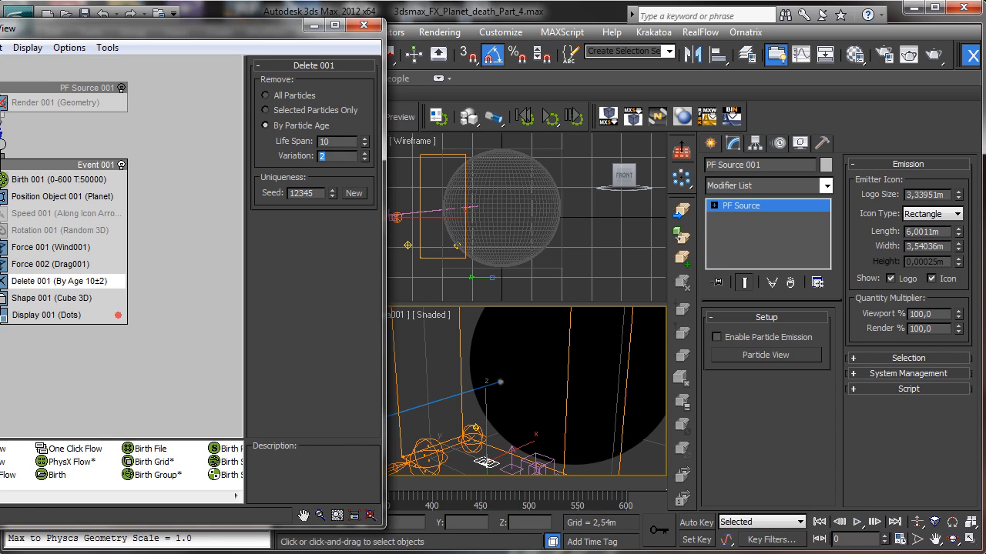
pyautogui.click(365, 25)
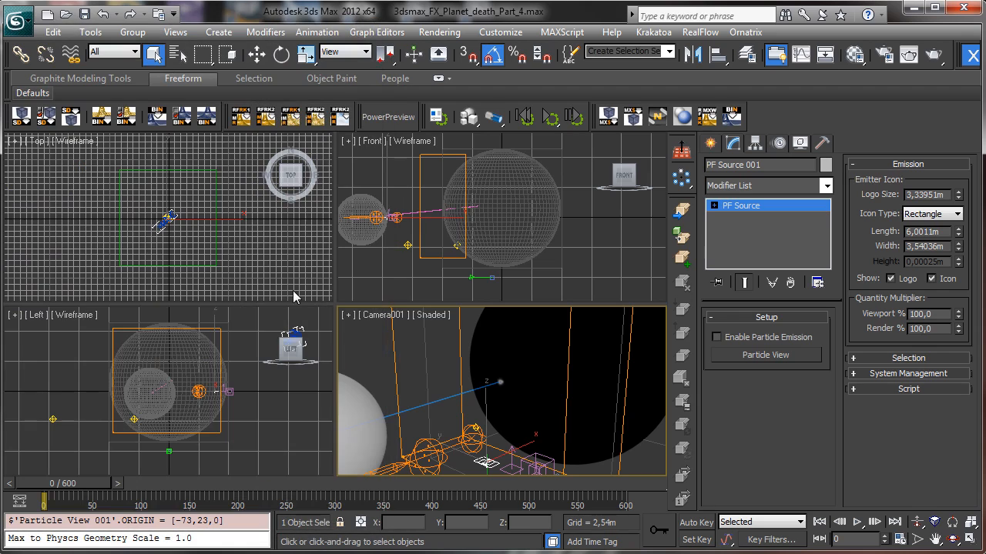
# - Turn particle emission back on for PF Source 001 and close the FumeFX output preview
pyautogui.click(718, 337)
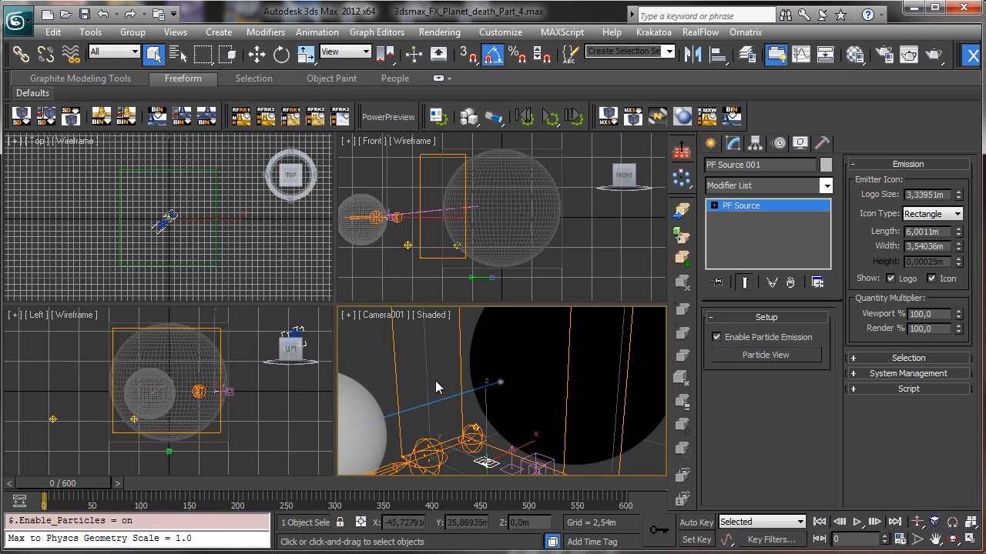
pyautogui.click(459, 361)
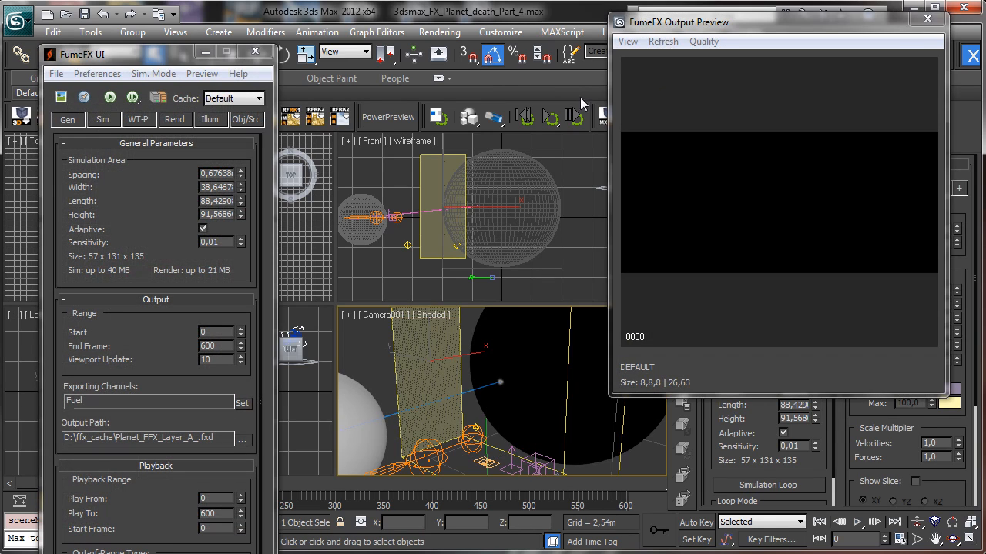
pyautogui.click(933, 21)
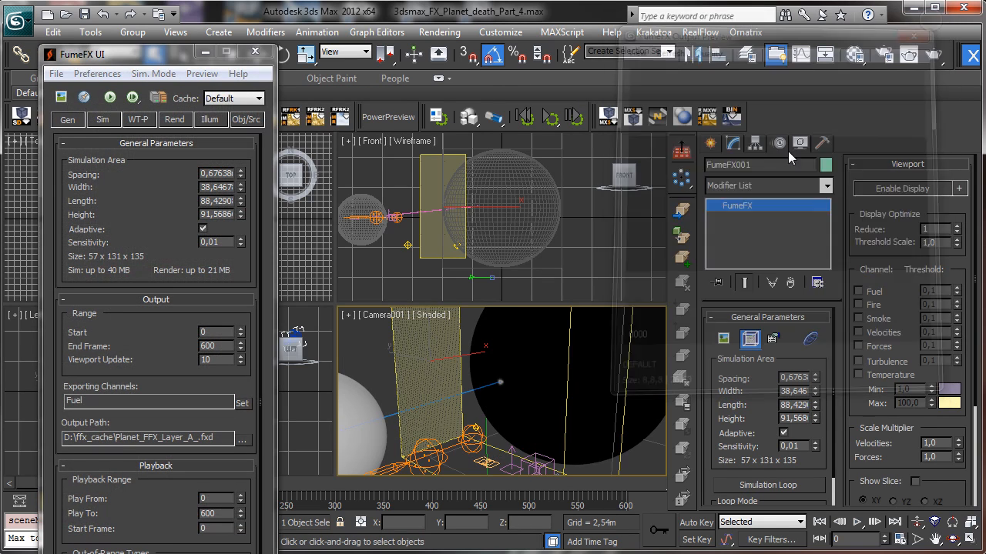
# - Raise the Birth 001 particle amount of PF Source 001 to 150000
pyautogui.click(477, 461)
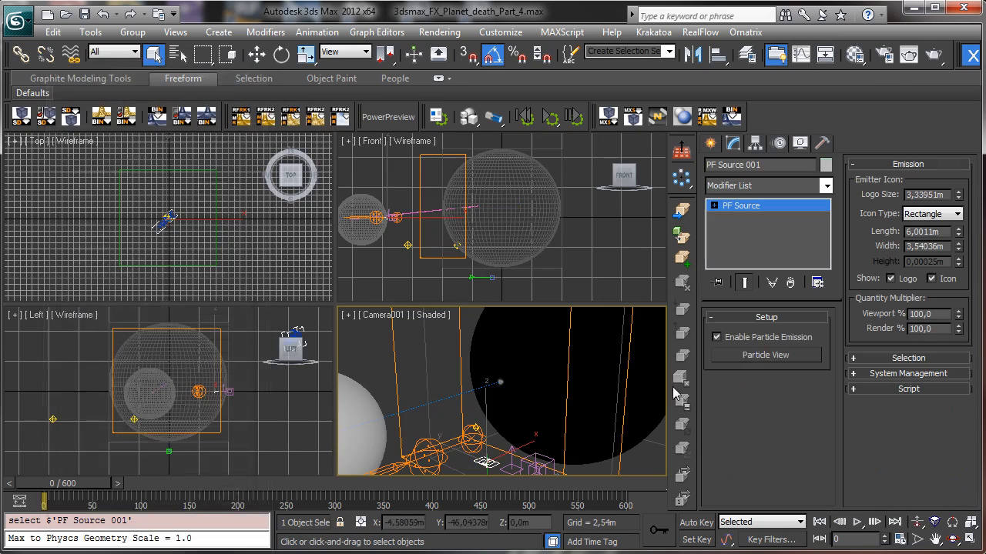
pyautogui.click(766, 355)
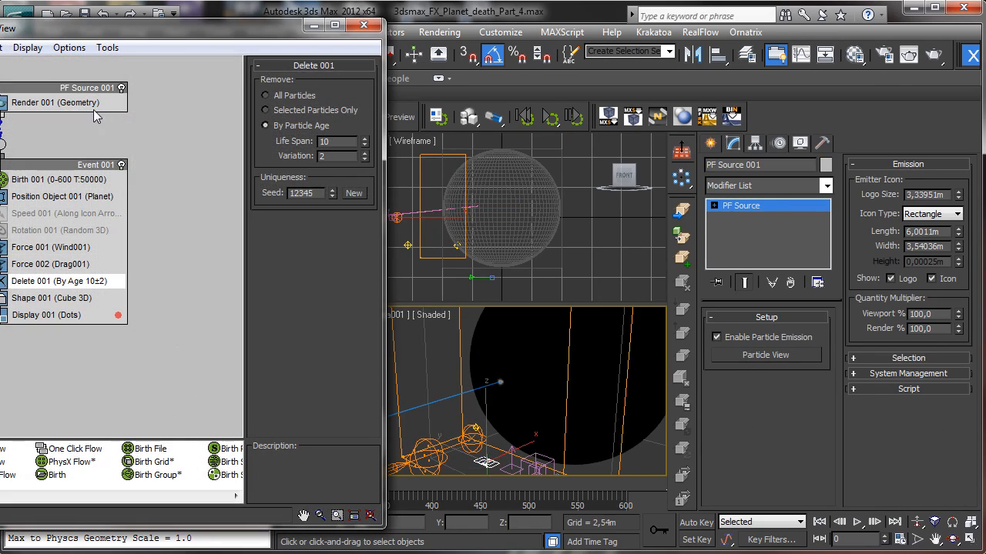
pyautogui.click(85, 182)
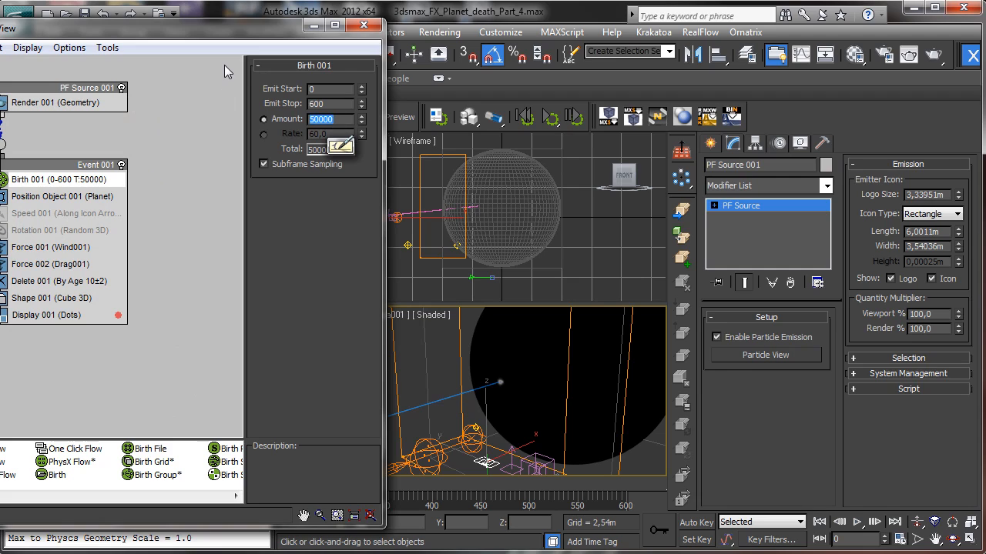
pyautogui.write('1500')
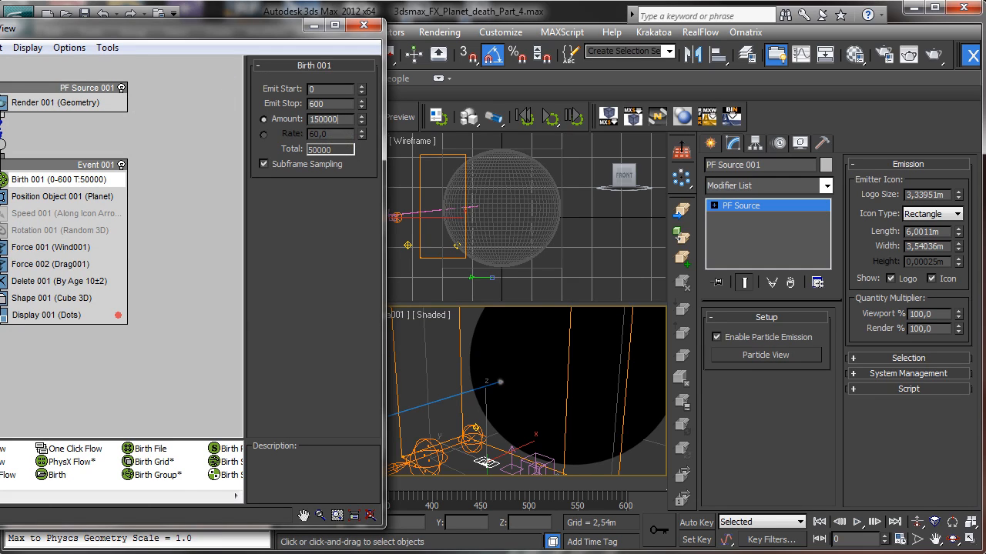
pyautogui.write('00')
pyautogui.press('Return')
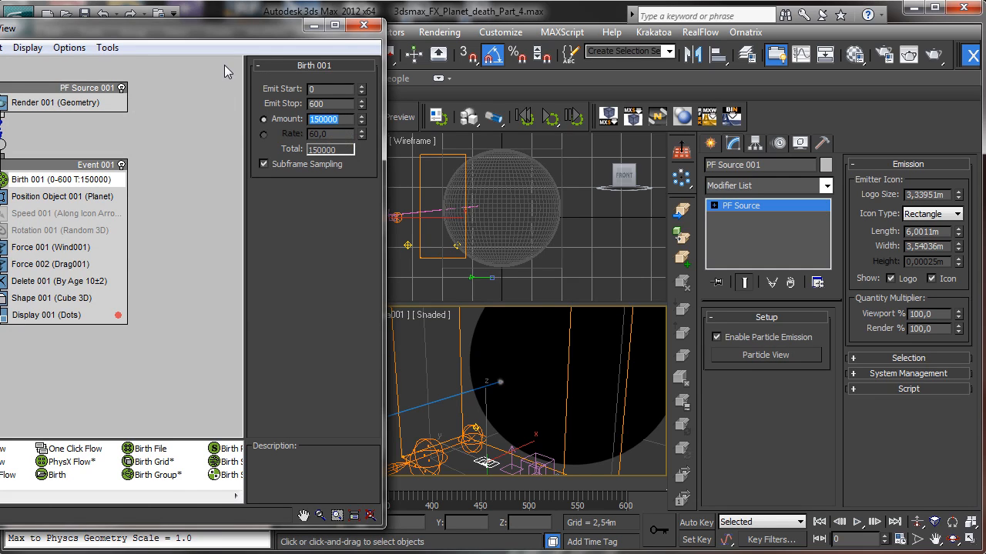
pyautogui.click(365, 25)
# - Maximize the camera view, scrub to frame 244 to examine the denser particle ring, and return to frame 0
pyautogui.click(969, 539)
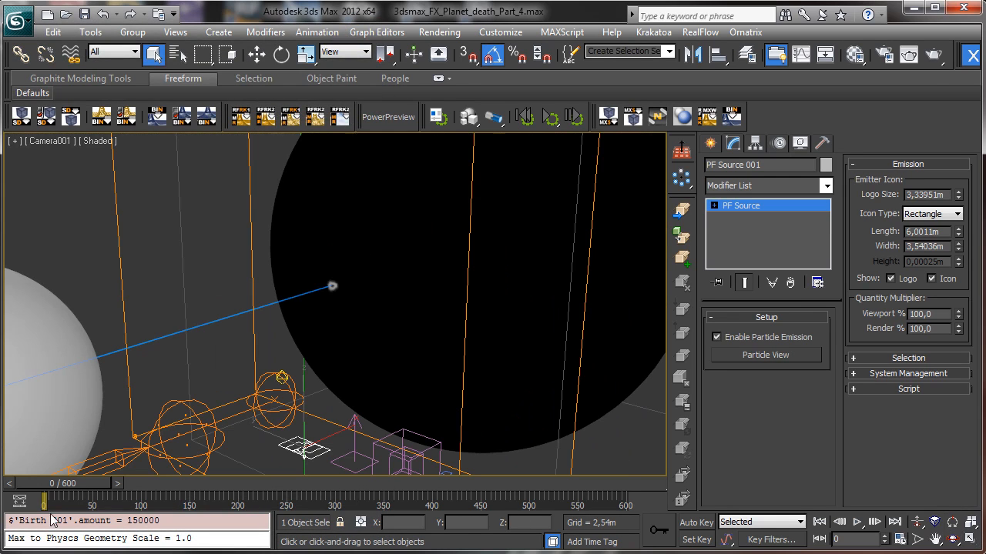
pyautogui.moveTo(49, 487); pyautogui.dragTo(284, 483)
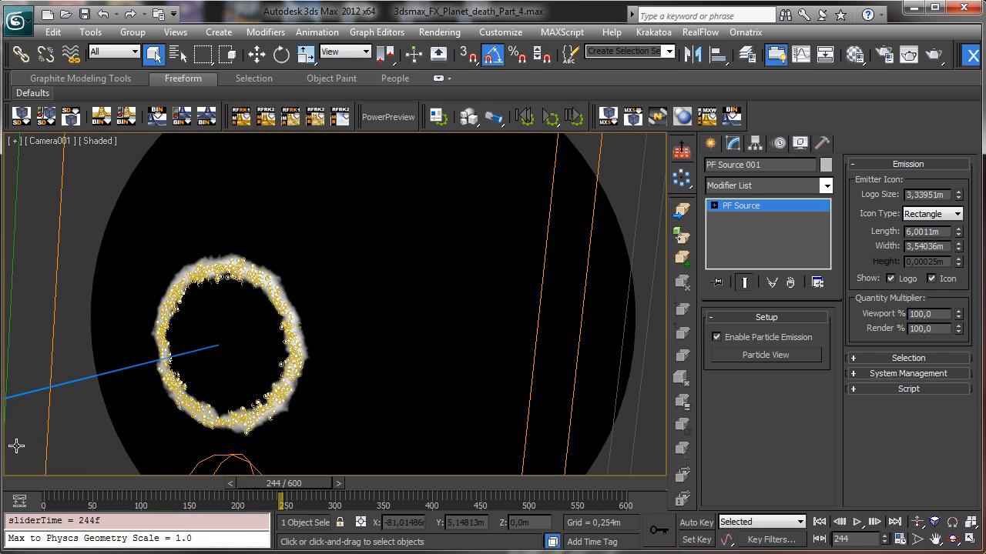
pyautogui.click(13, 483)
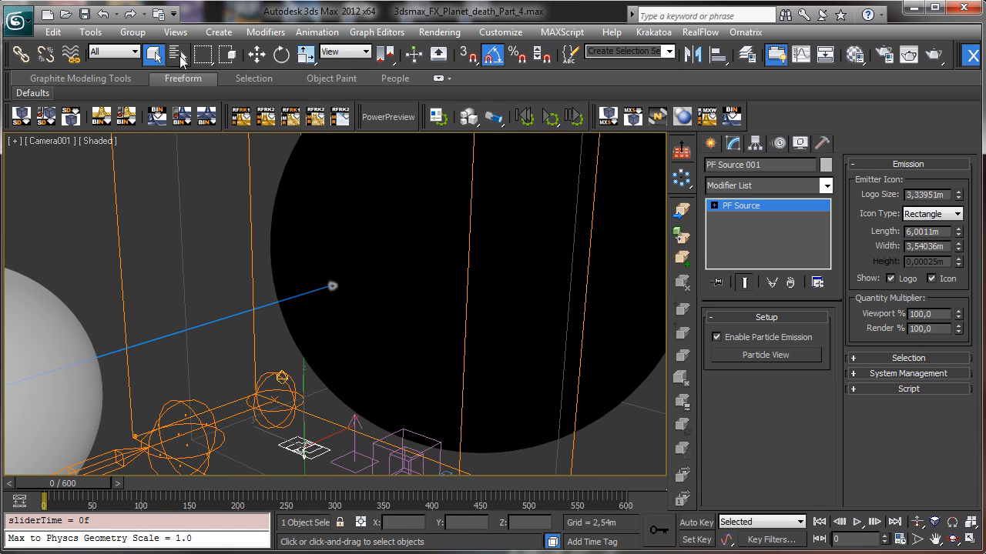
# - Select the FumeFX container by name and set the radius of its PF Source 001 particle source to 15
pyautogui.click(179, 56)
pyautogui.doubleClick(420, 260)
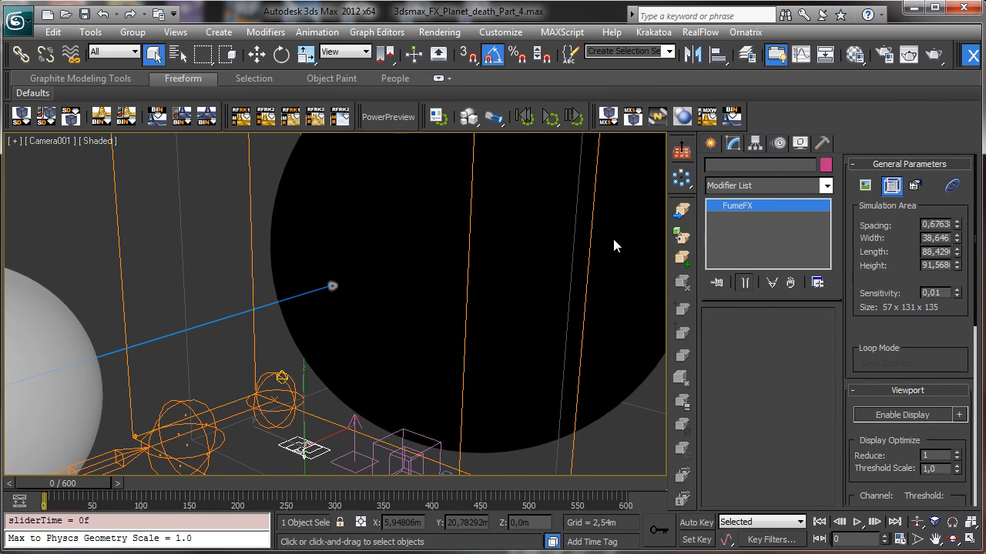
pyautogui.click(246, 119)
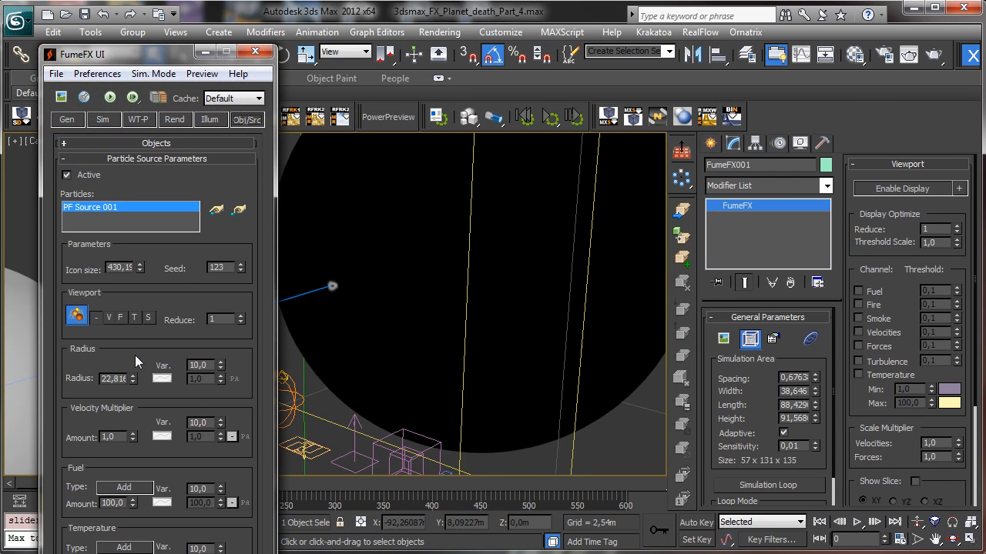
pyautogui.doubleClick(118, 378)
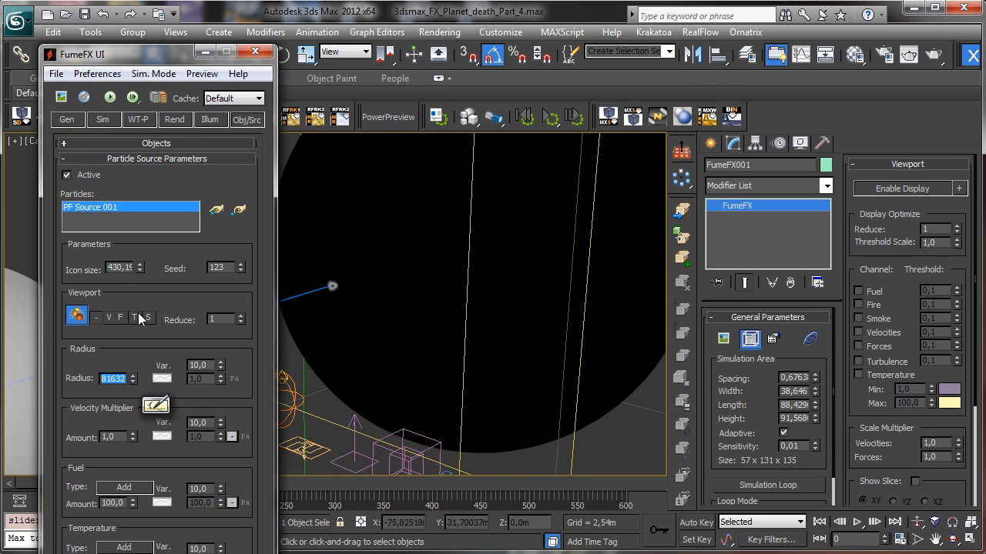
pyautogui.write('15')
pyautogui.press('Return')
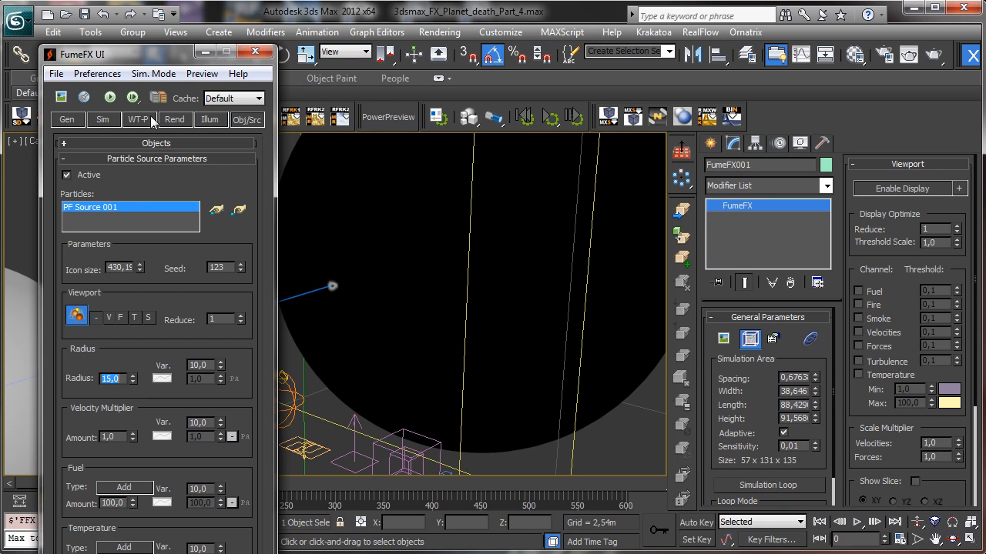
# - Set the simulation grid spacing to 0.9 m
pyautogui.click(105, 122)
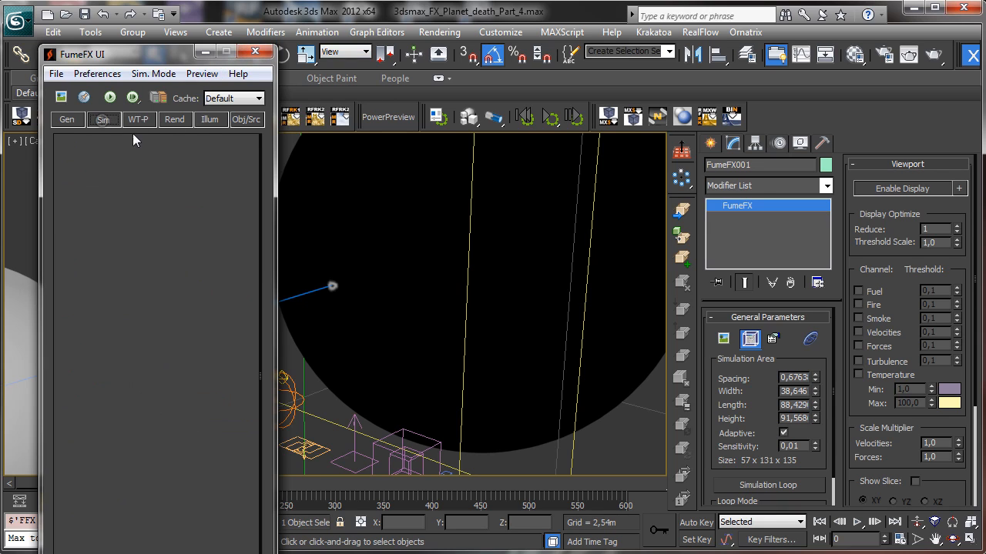
pyautogui.click(68, 121)
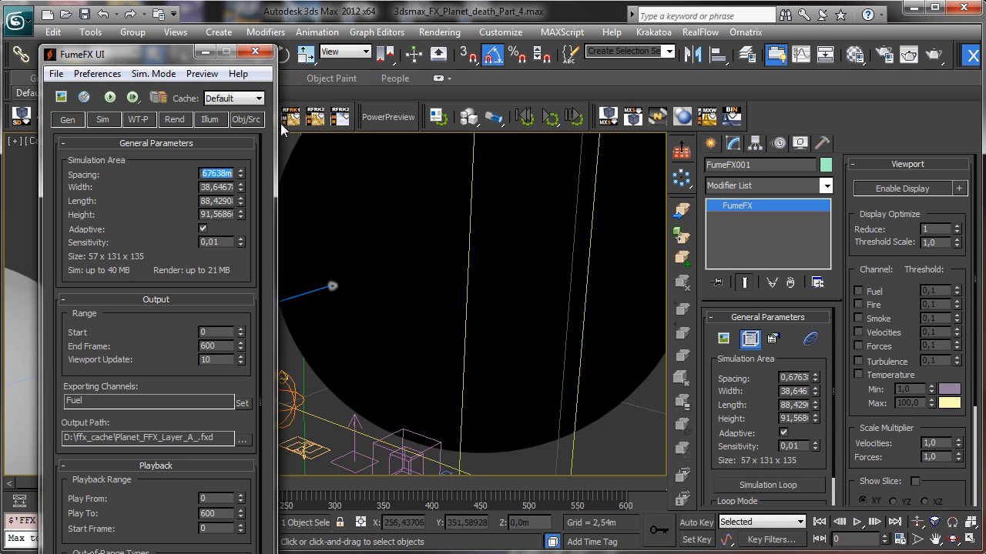
pyautogui.write('0,9')
pyautogui.press('Return')
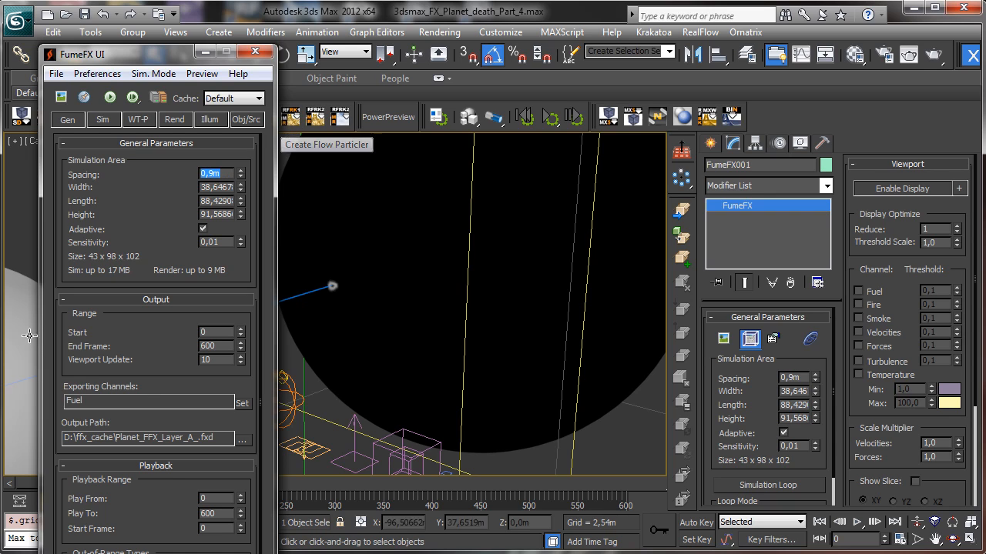
# - Enable smoke simulation and let fire create smoke in the FumeFX simulation settings
pyautogui.click(103, 120)
pyautogui.scroll(-5, 150, 293)
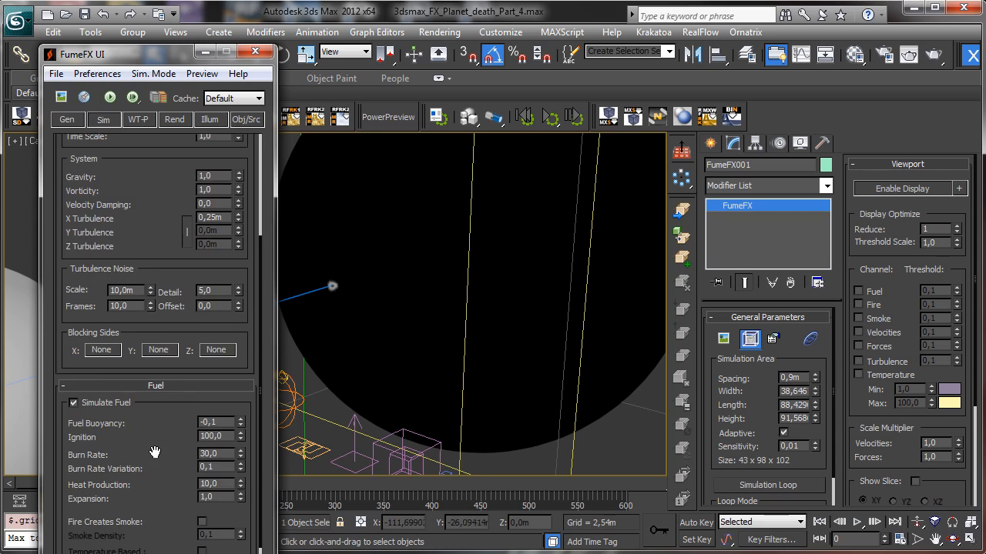
pyautogui.scroll(-5, 155, 452)
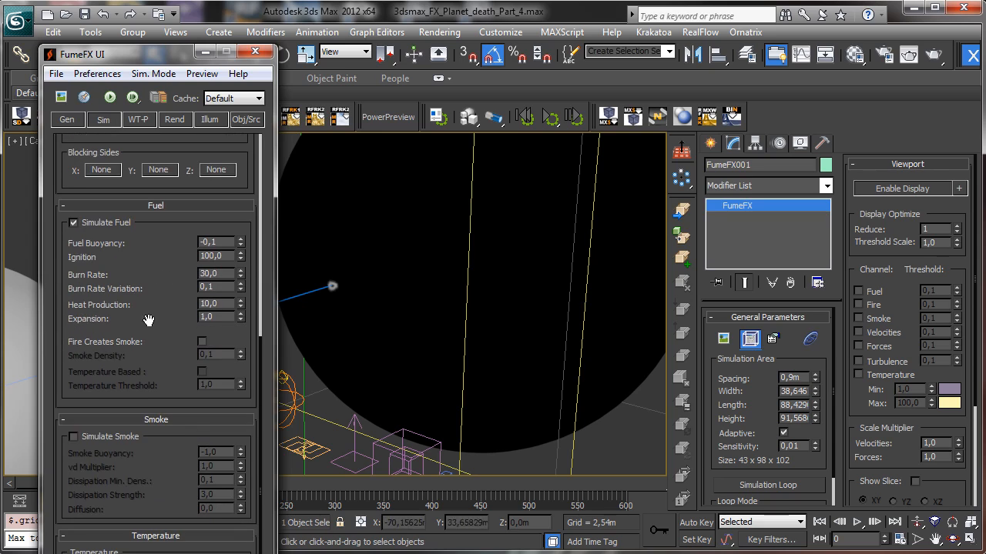
pyautogui.click(73, 437)
pyautogui.click(202, 341)
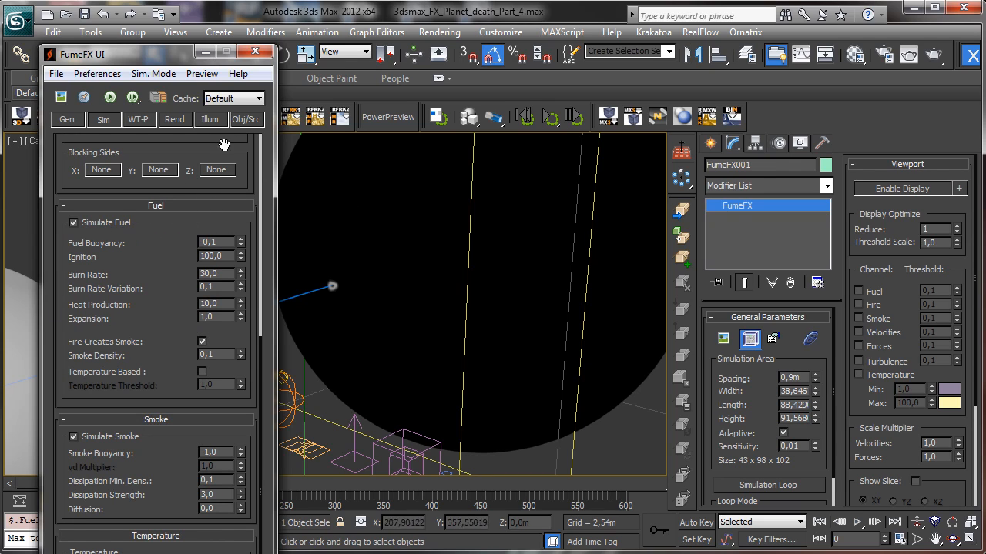
# - Run a short trial simulation with the new smoke settings, cancel it at about frame 24, and return to frame 0
pyautogui.click(110, 100)
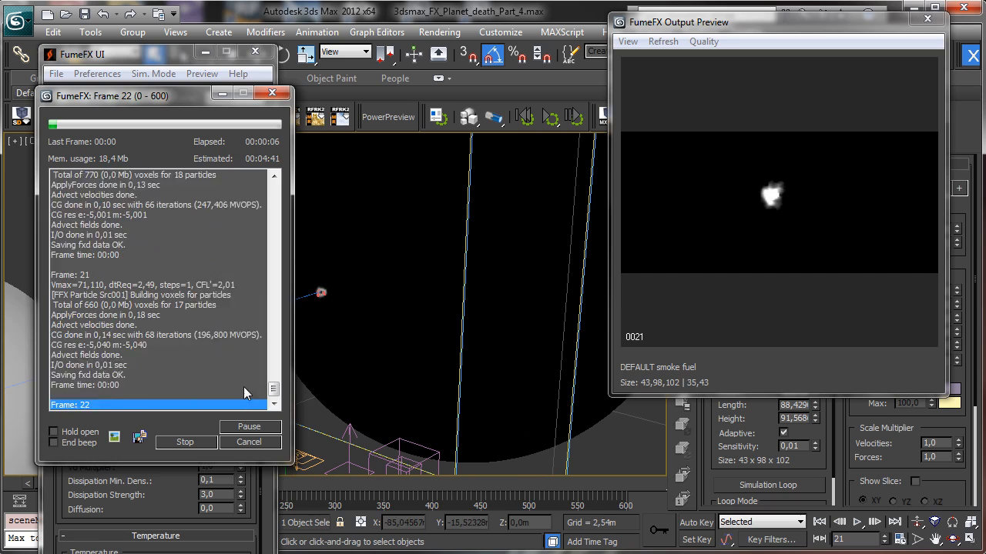
pyautogui.click(249, 442)
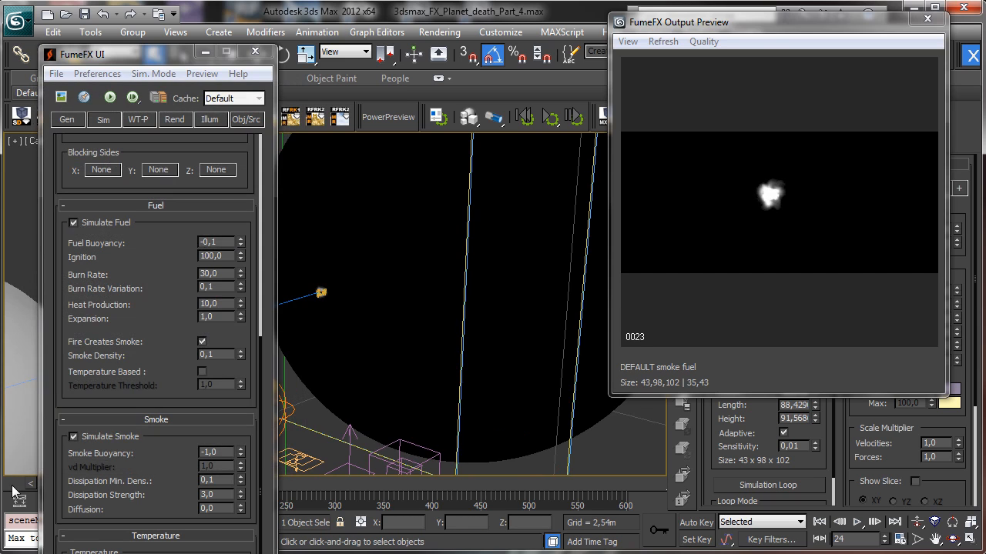
pyautogui.click(19, 484)
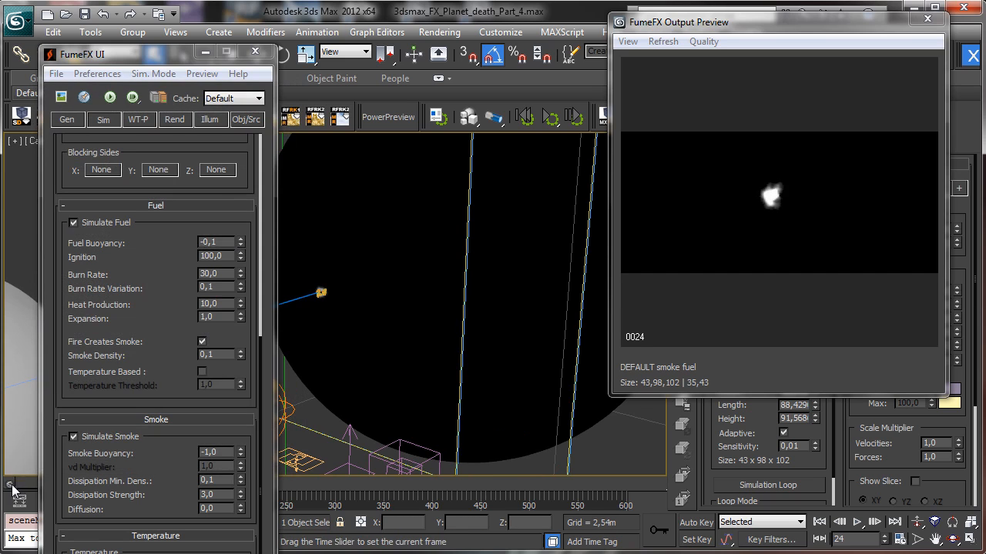
# - Make the fire-created smoke temperature based with a threshold of 300 and run a brief trial simulation before cancelling it
pyautogui.click(201, 373)
pyautogui.doubleClick(216, 385)
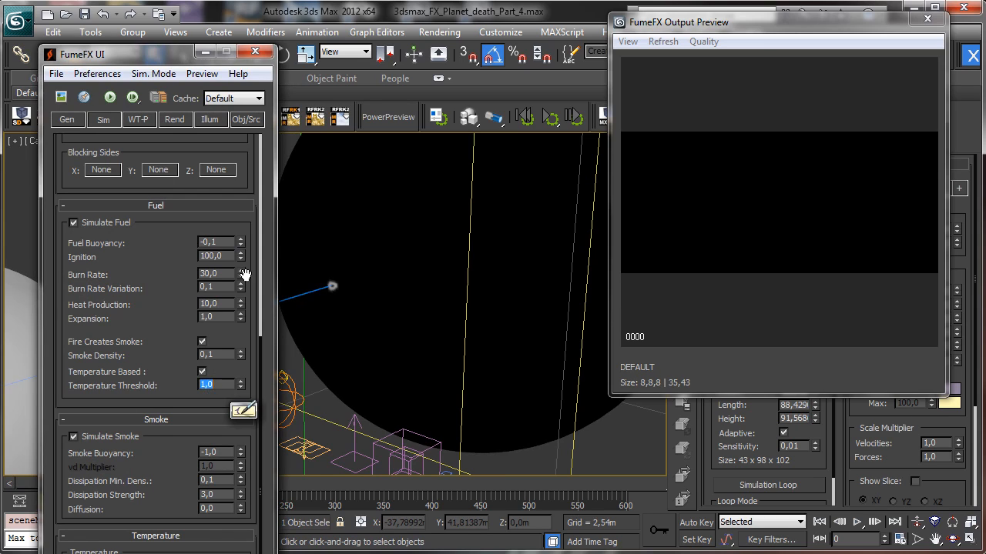
pyautogui.write('300')
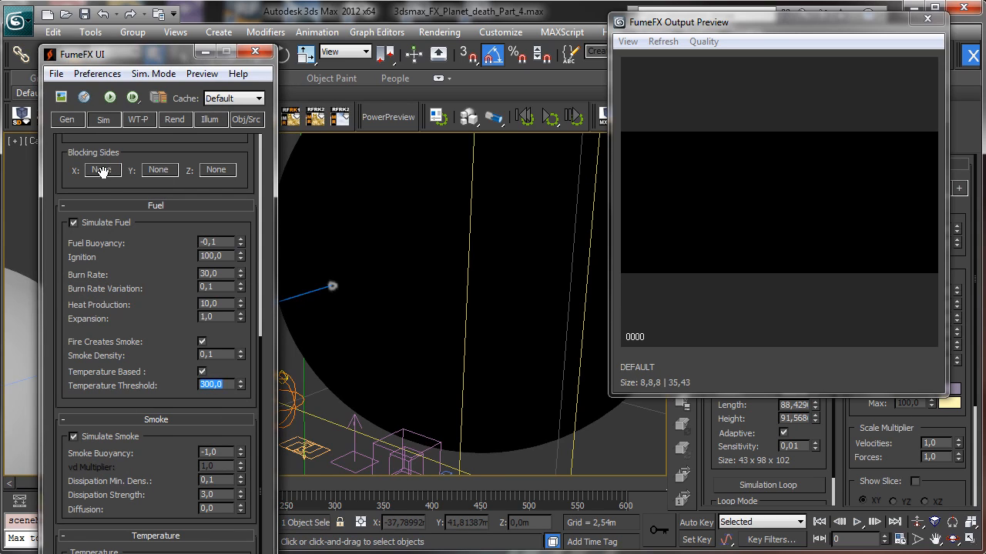
pyautogui.click(109, 97)
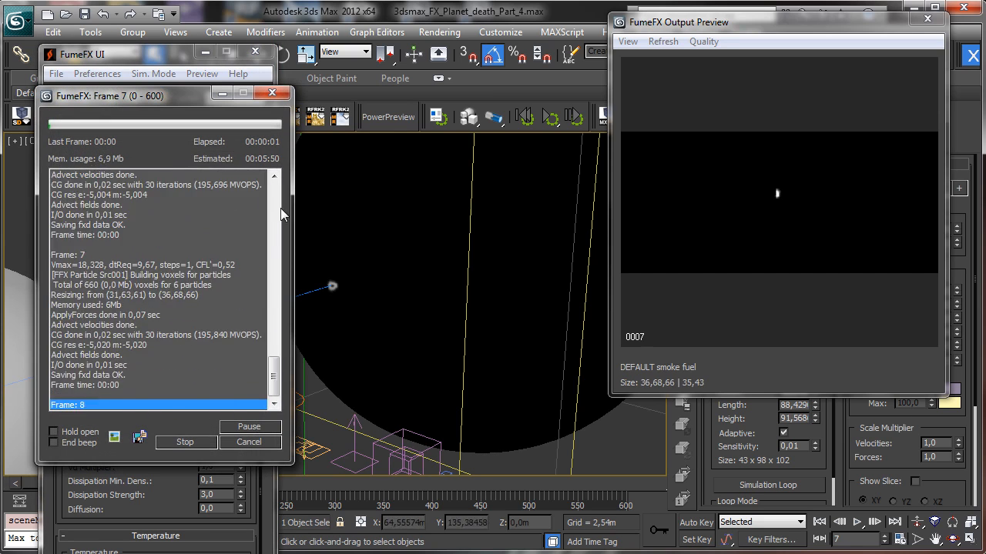
pyautogui.click(245, 442)
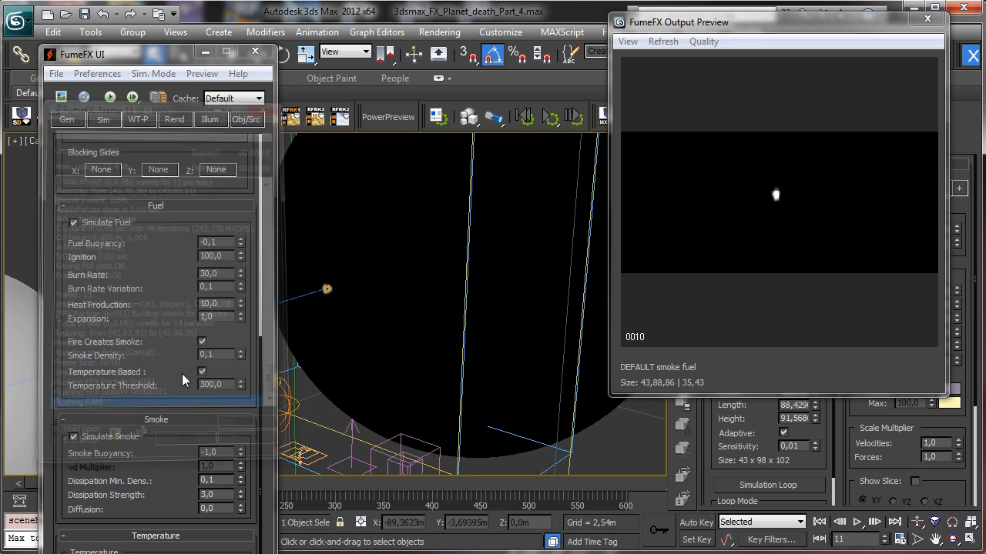
# - Set the fuel's smoke temperature threshold to 0 and return to frame 0
pyautogui.doubleClick(224, 385)
pyautogui.write('0')
pyautogui.press('Return')
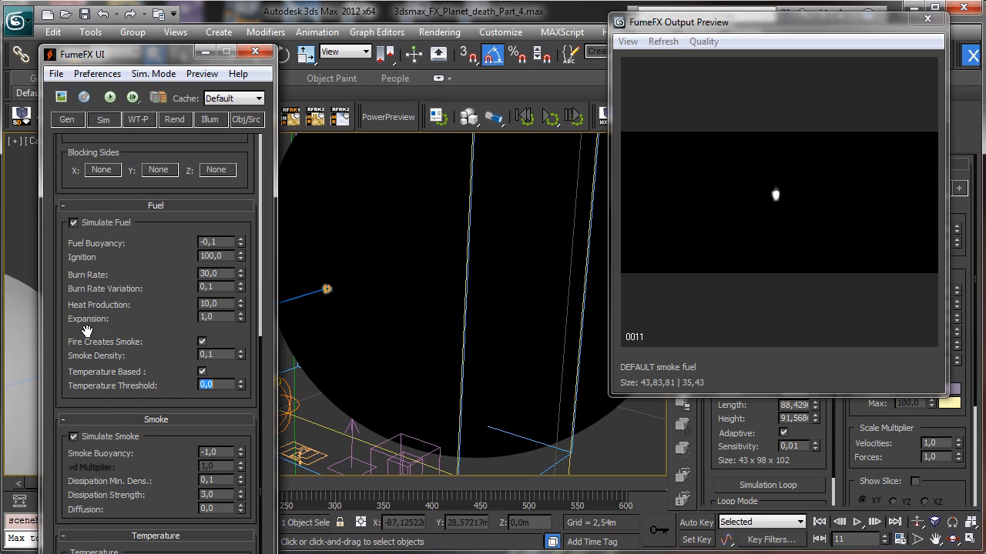
pyautogui.moveTo(29, 478); pyautogui.dragTo(19, 479)
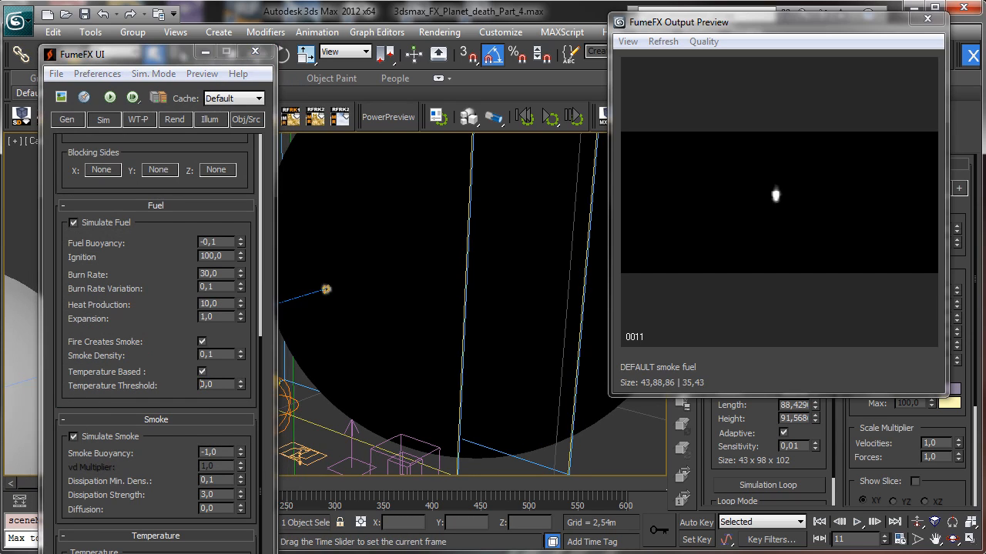
# - Turn on Auto Key and key the PF Source 001 particle source's smoke amount at 0 on frame 100
pyautogui.click(246, 120)
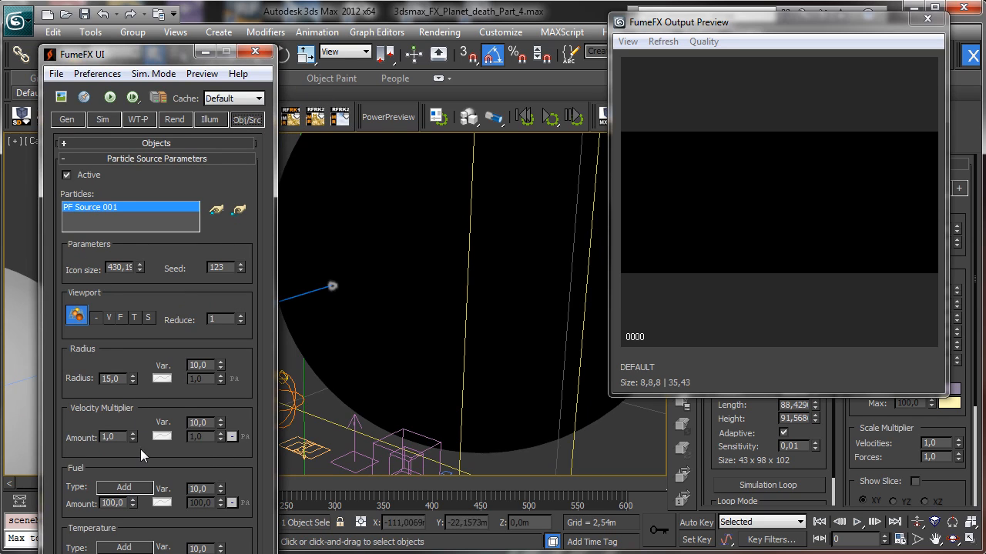
pyautogui.moveTo(177, 61); pyautogui.dragTo(184, 30)
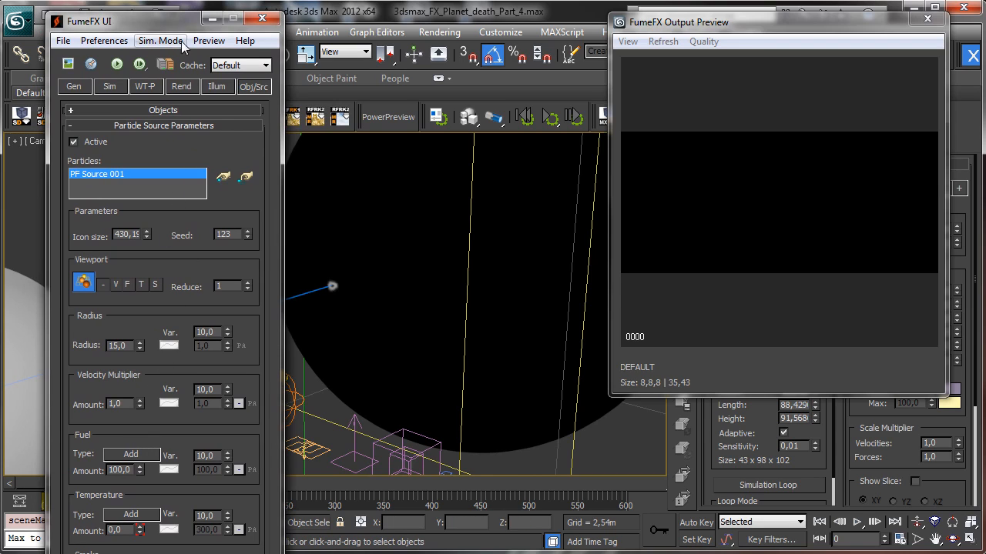
pyautogui.moveTo(181, 23)
pyautogui.mouseDown()
pyautogui.moveTo(174, 4)
pyautogui.moveTo(169, 14)
pyautogui.mouseUp()
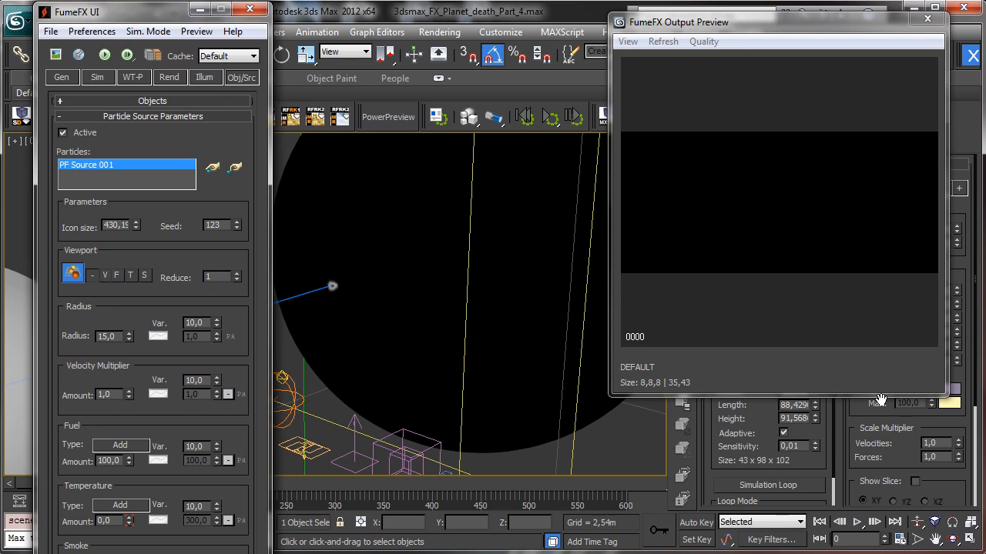
pyautogui.click(709, 523)
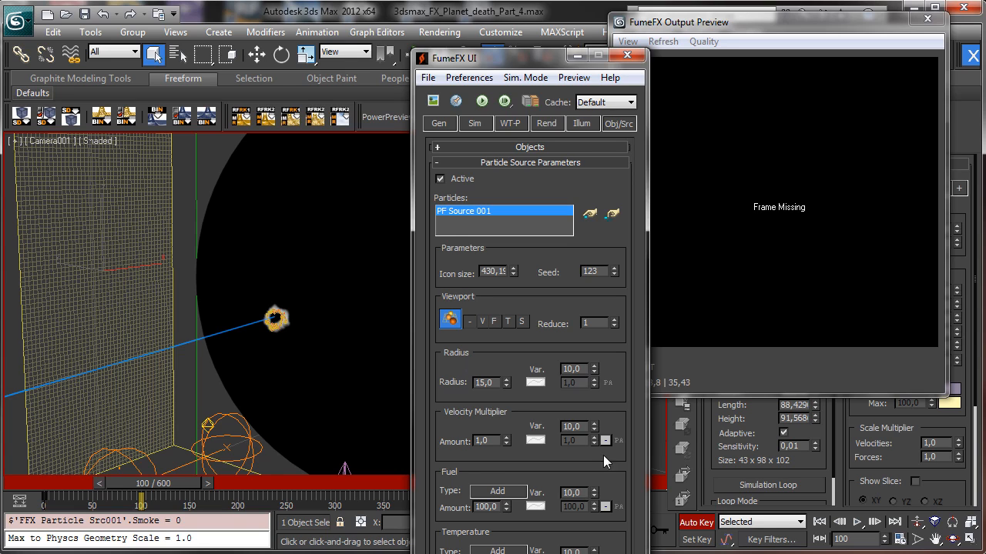
# - Key the particle source's smoke amount at 1 on frame 180, return to frame 0, turn off Auto Key and close the FumeFX settings
pyautogui.doubleClick(857, 536)
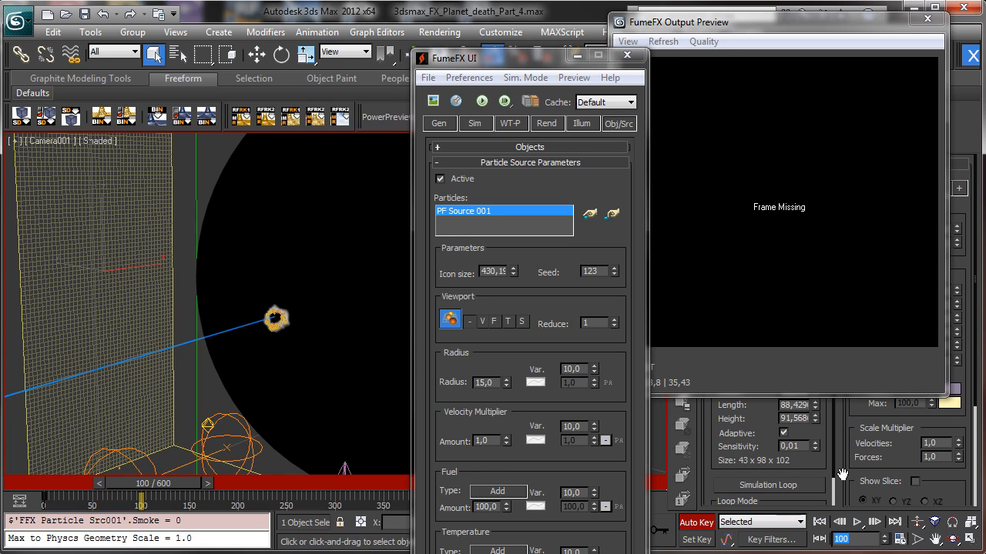
pyautogui.press('Return')
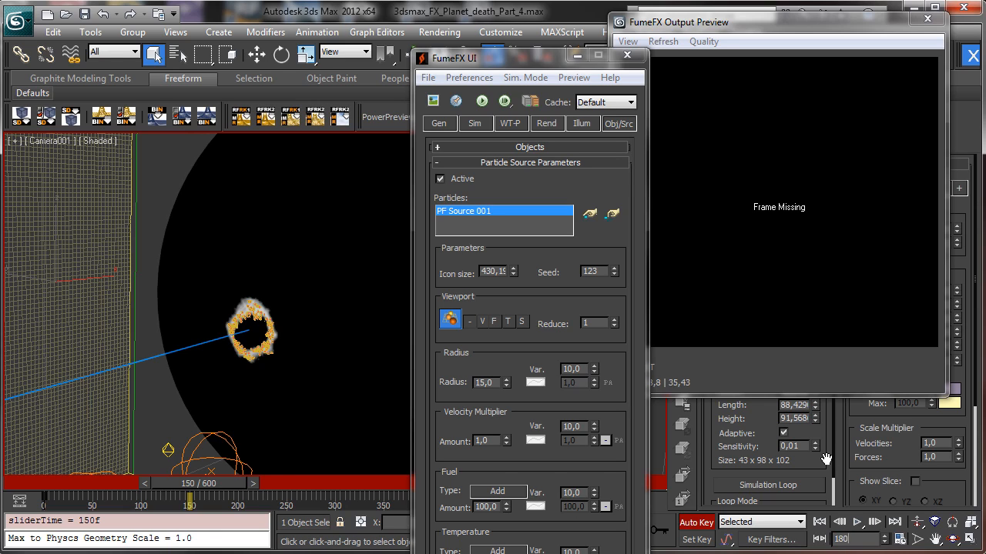
pyautogui.write('180')
pyautogui.press('Return')
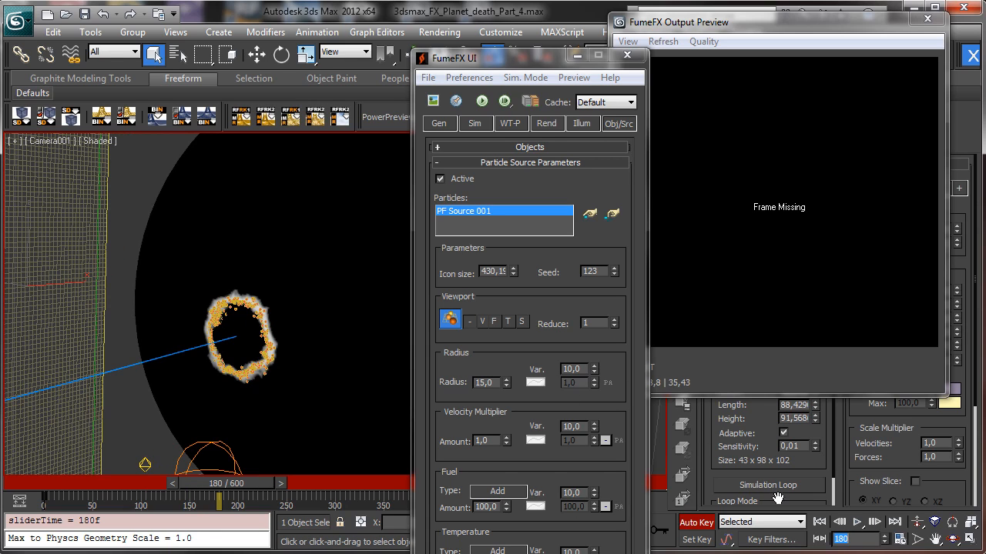
pyautogui.click(517, 59)
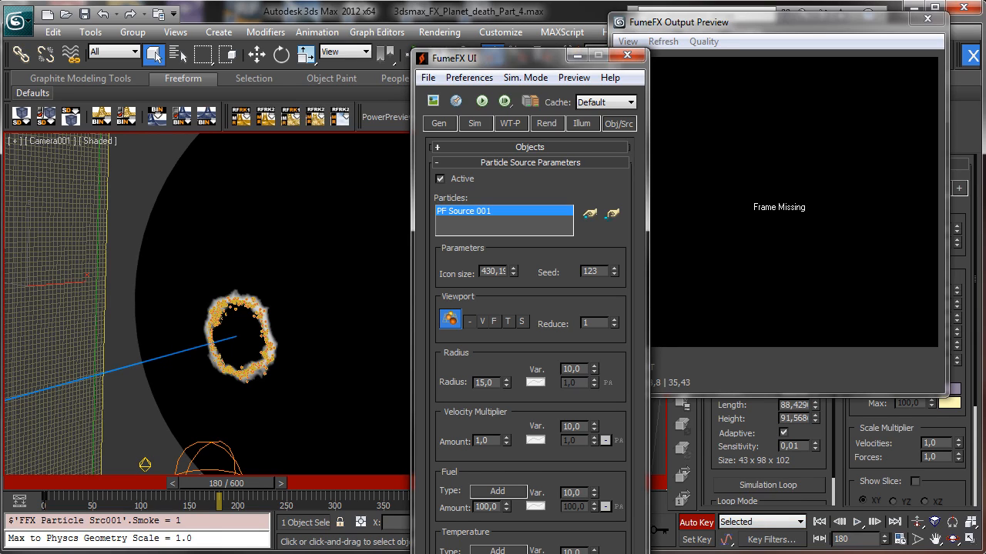
pyautogui.click(29, 485)
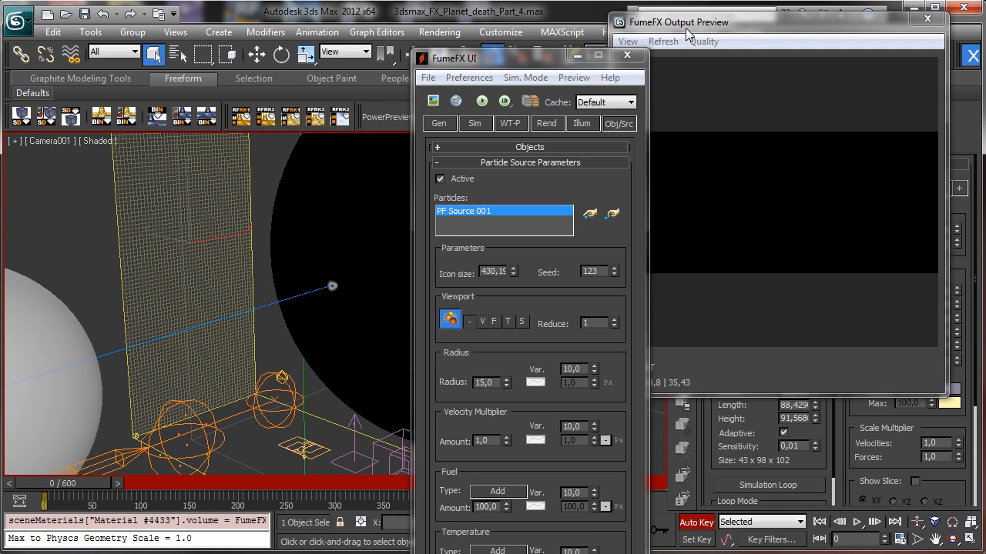
pyautogui.click(627, 55)
pyautogui.click(696, 522)
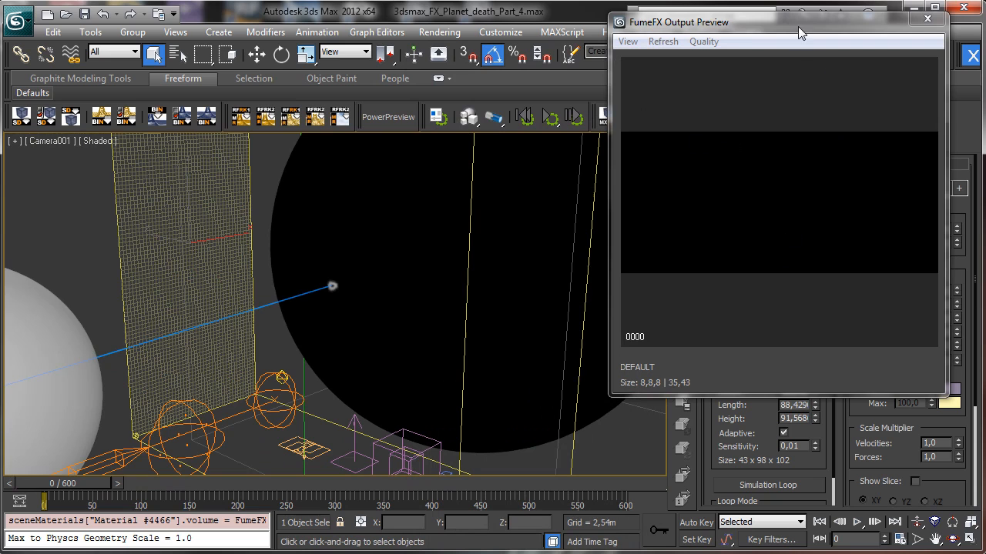
# - Reopen the FumeFX settings alongside the output preview and run the full simulation through frame 600
pyautogui.moveTo(801, 33); pyautogui.dragTo(116, 31)
pyautogui.click(750, 340)
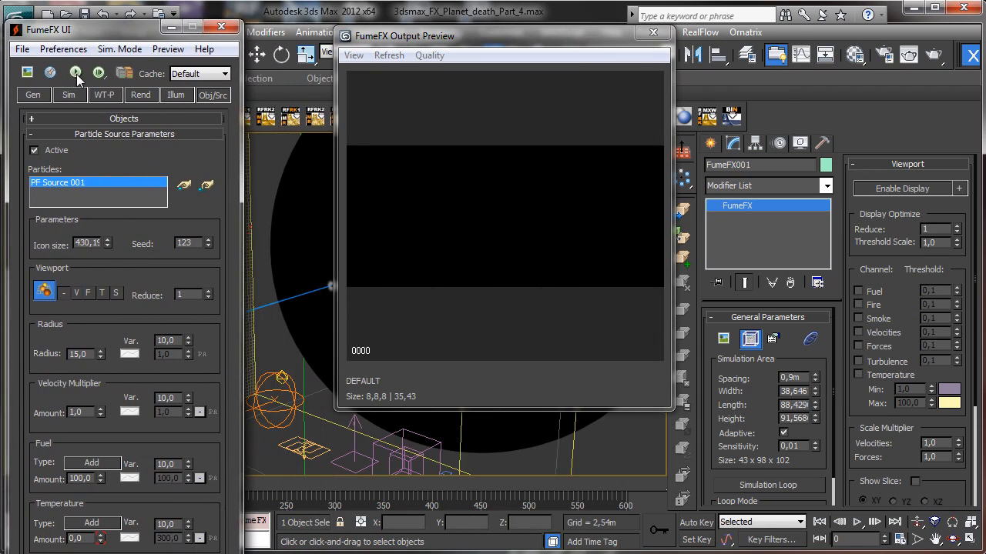
pyautogui.click(76, 73)
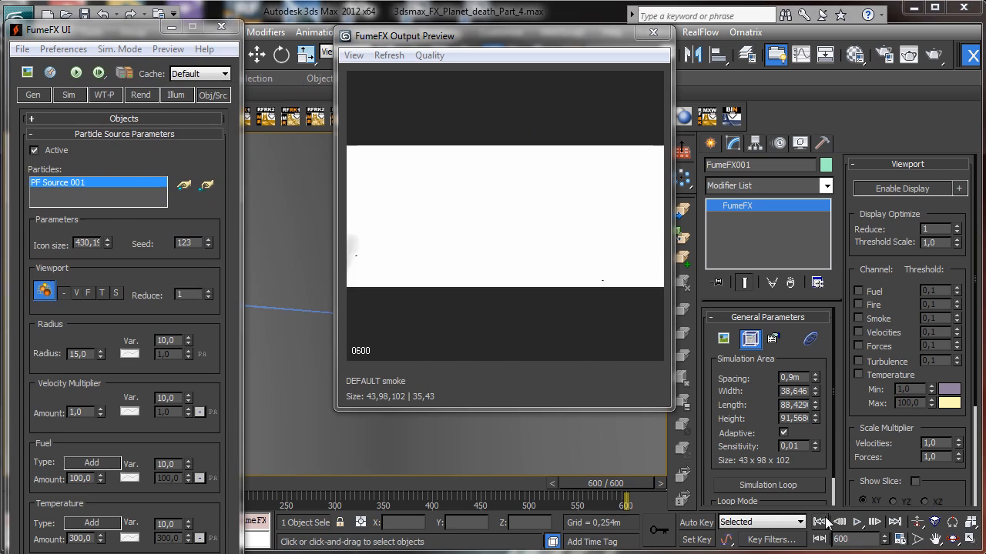
# - Rewind to frame 0, clear the view of the viewport, and scrub to frame 224 to examine the simulated smoke in the output preview
pyautogui.click(820, 522)
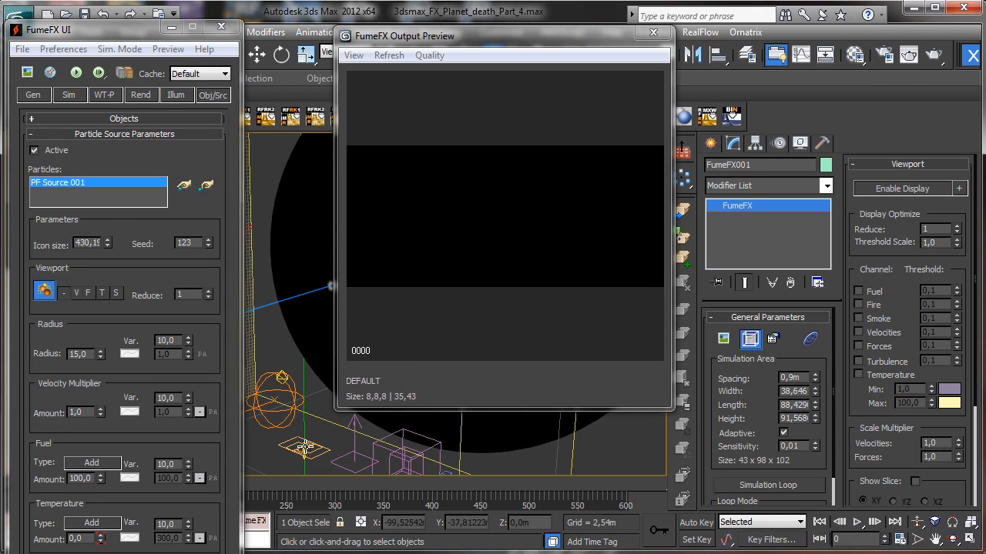
pyautogui.click(306, 446)
pyautogui.click(744, 343)
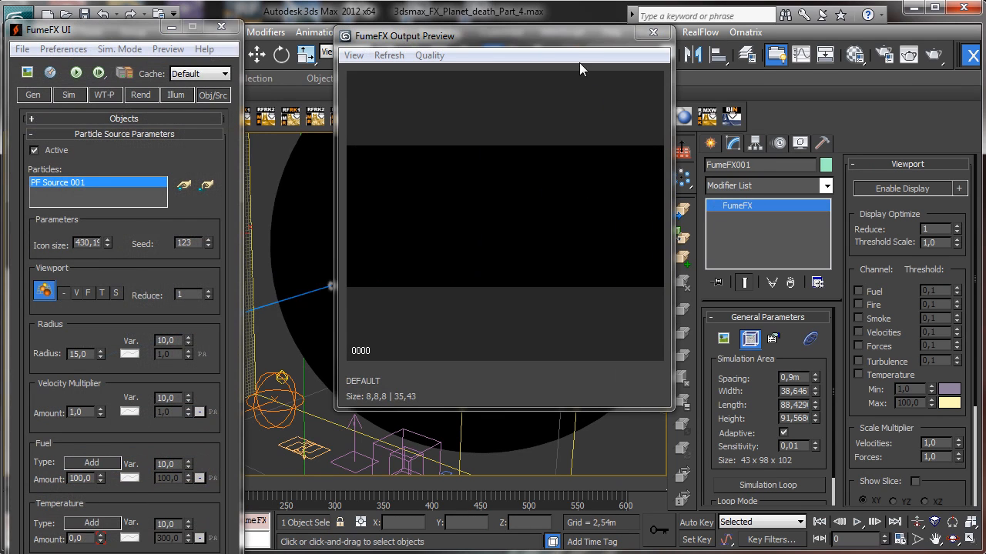
pyautogui.moveTo(621, 36); pyautogui.dragTo(891, 29)
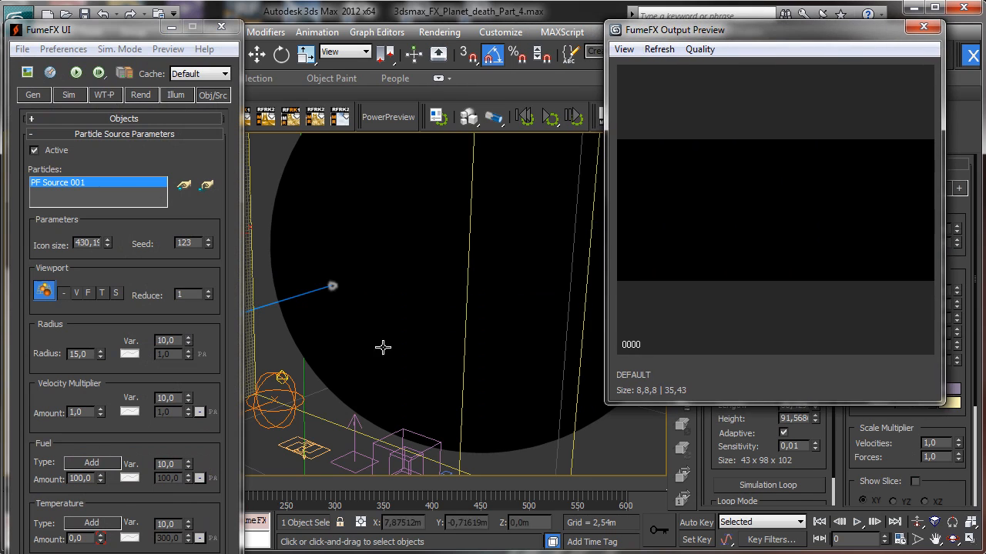
pyautogui.click(170, 27)
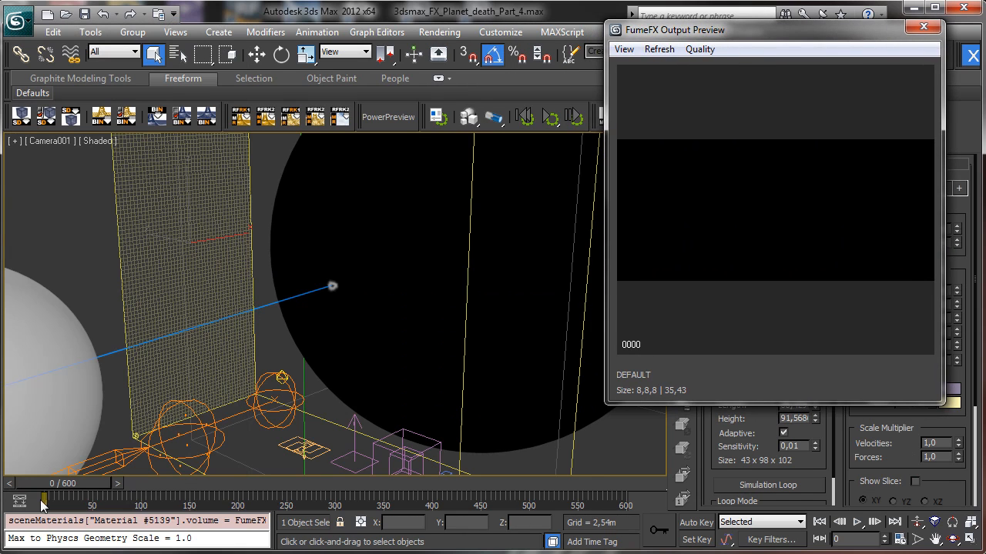
pyautogui.moveTo(53, 481); pyautogui.dragTo(264, 482)
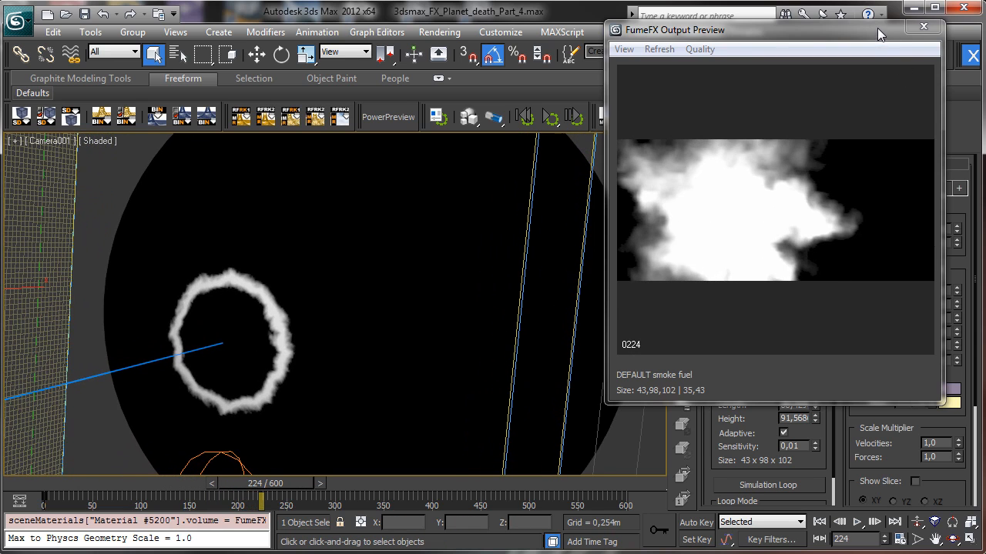
pyautogui.moveTo(878, 29); pyautogui.dragTo(878, 69)
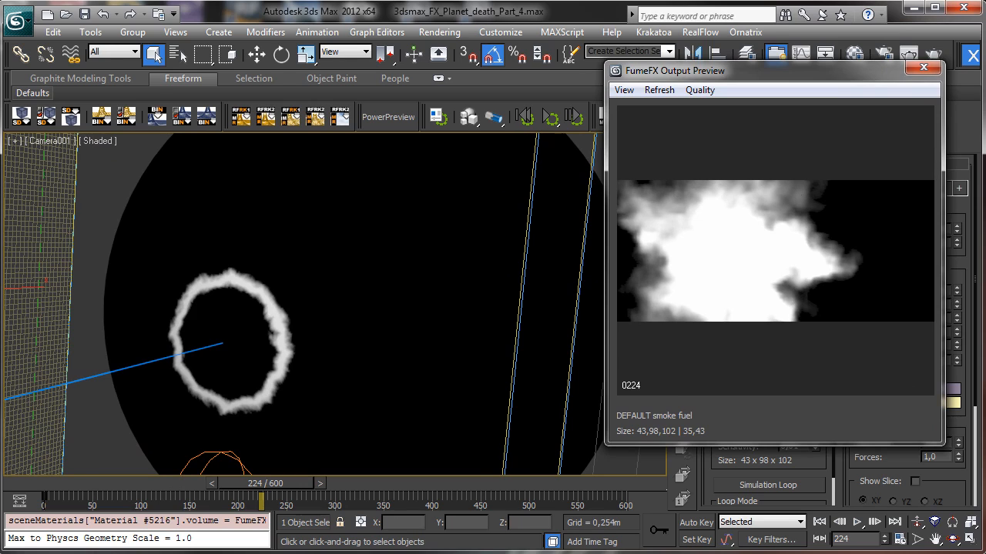
# - Set the smoke rendering opacity to 0.01 and scrub to frame 358 to check the fire ring in the output preview
pyautogui.hotkey('alt', 'Tab')
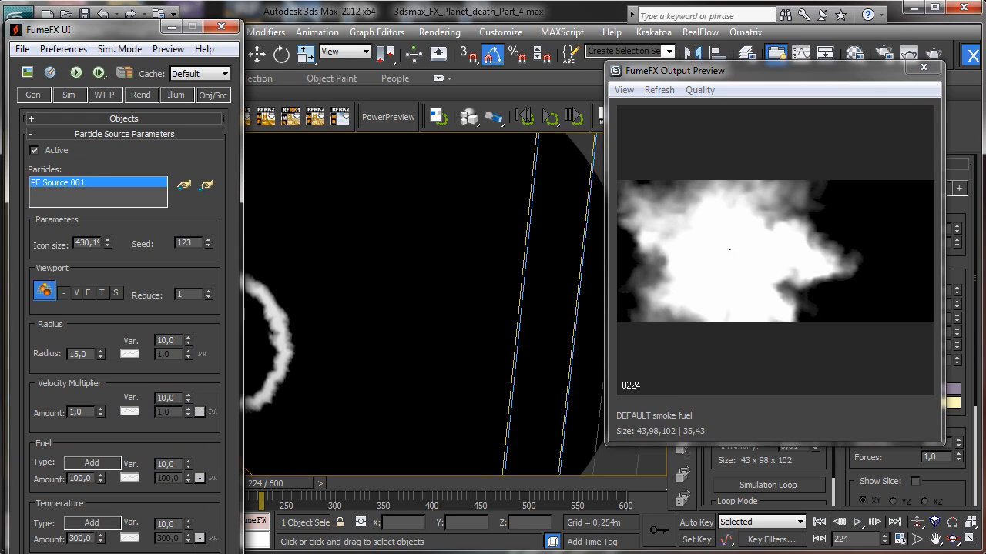
pyautogui.click(142, 96)
pyautogui.moveTo(127, 35); pyautogui.dragTo(132, 19)
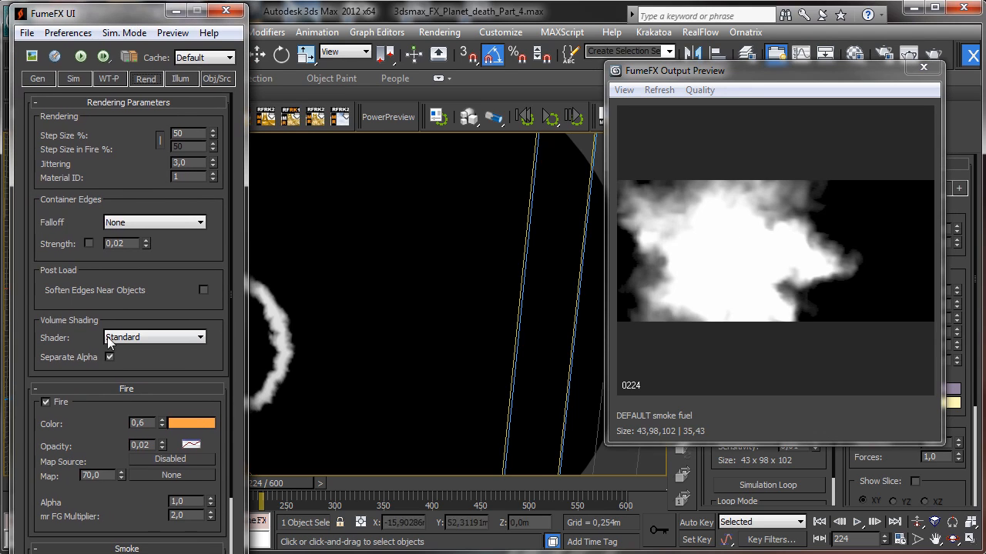
pyautogui.click(110, 103)
pyautogui.click(123, 118)
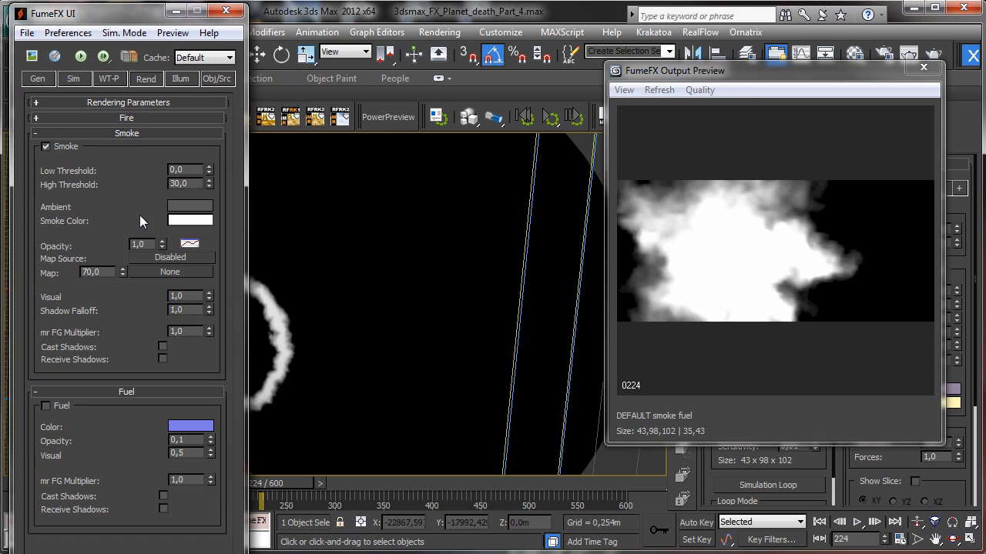
pyautogui.moveTo(163, 243); pyautogui.dragTo(155, 317)
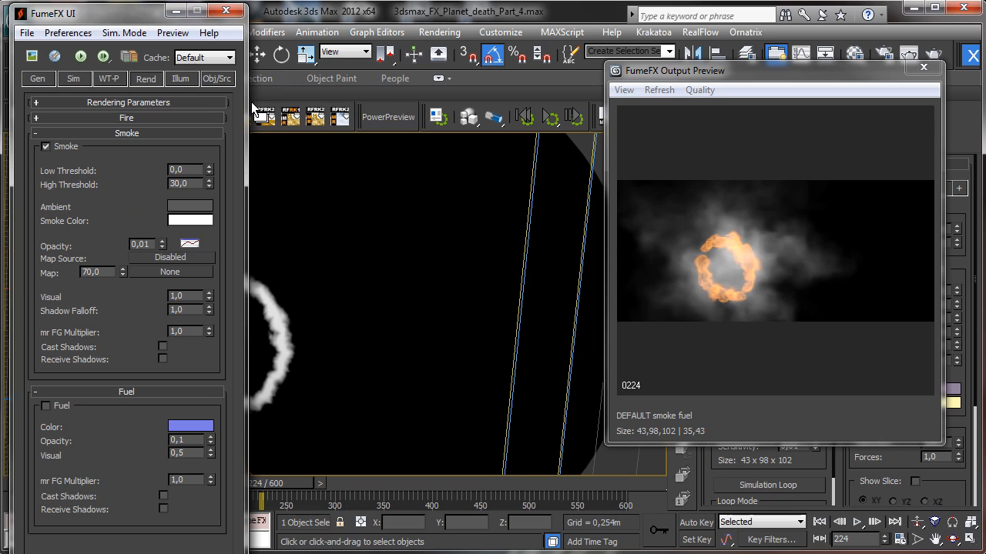
pyautogui.click(177, 11)
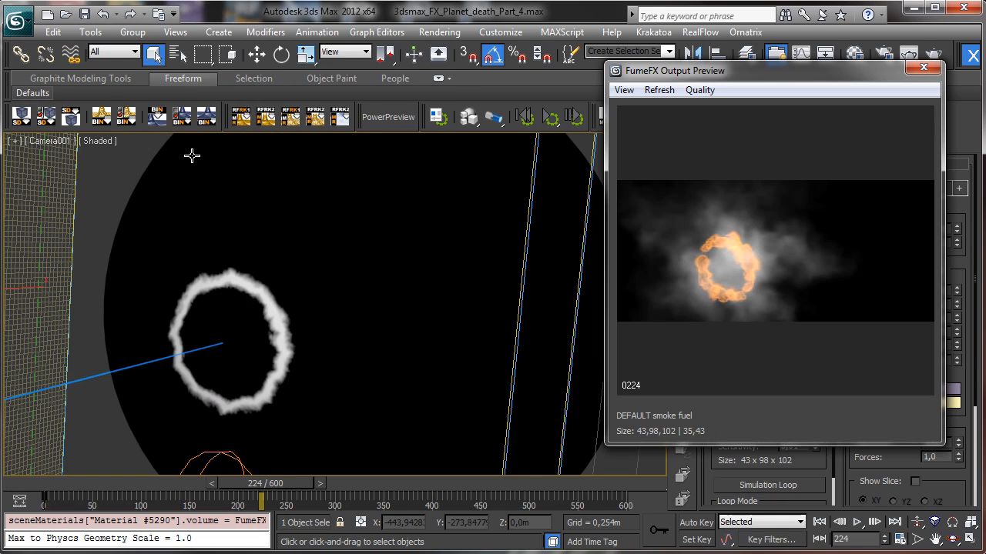
pyautogui.moveTo(176, 482); pyautogui.dragTo(388, 483)
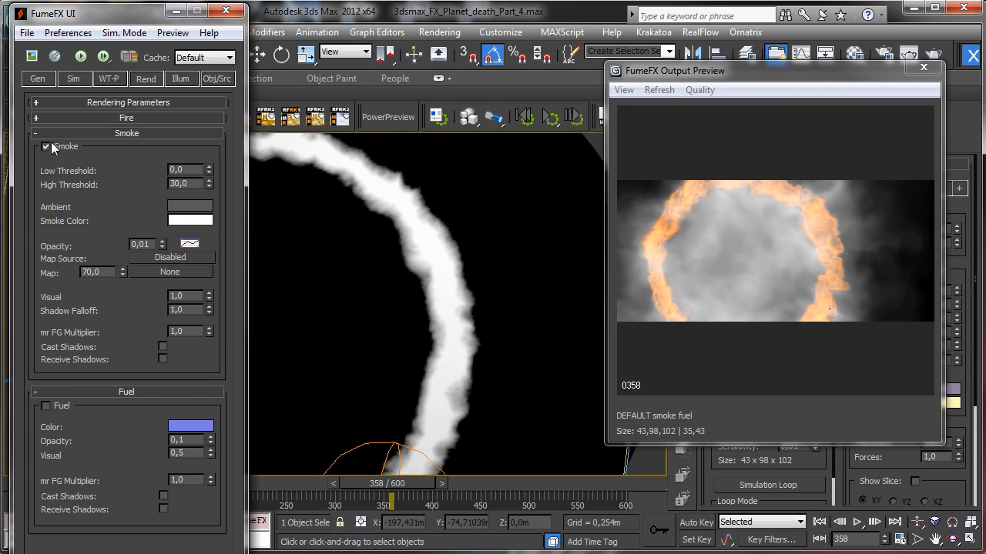
# - Disable smoke simulation in the FumeFX simulation settings
pyautogui.click(68, 78)
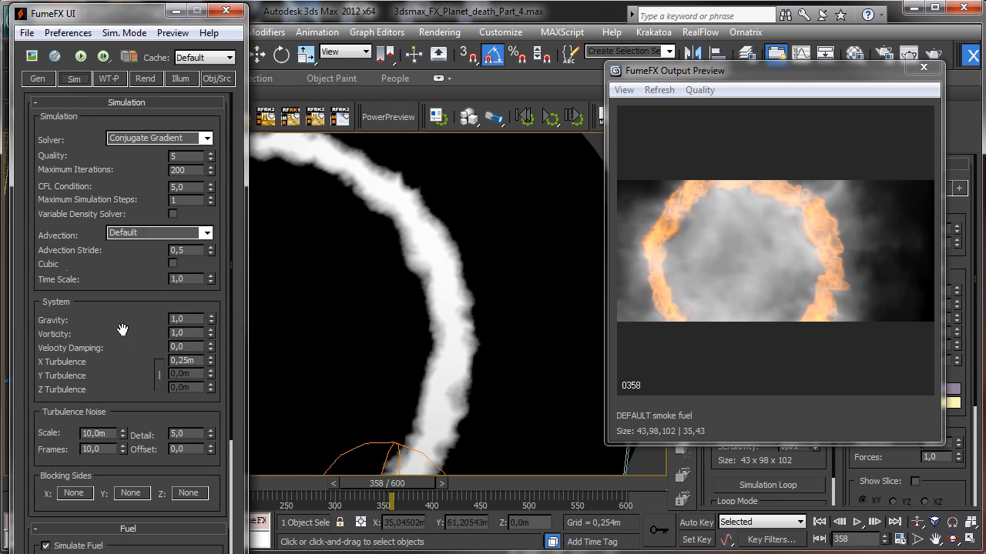
pyautogui.scroll(-5, 123, 329)
pyautogui.click(46, 473)
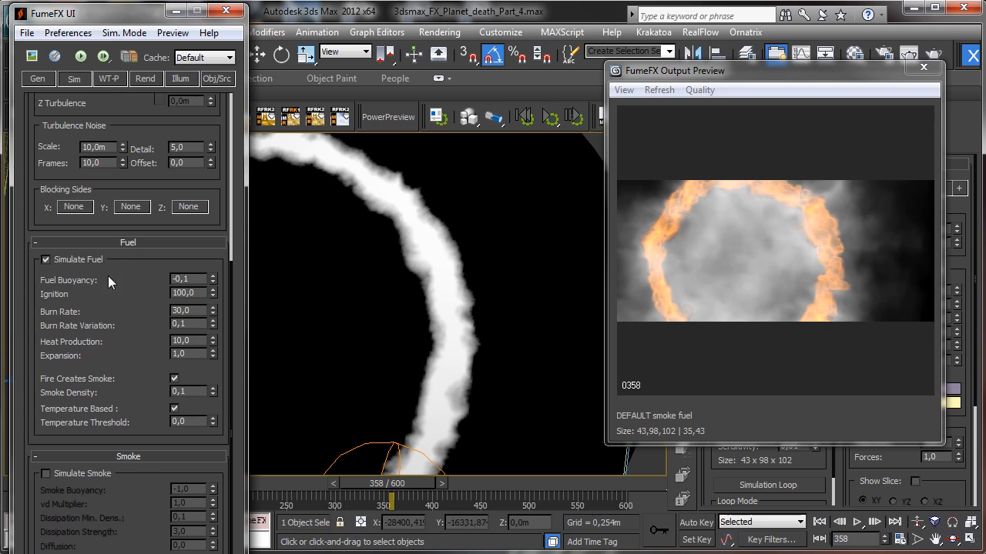
# - Disable smoke rendering and set the fire rendering opacity to 0.04 in the FumeFX settings
pyautogui.click(146, 79)
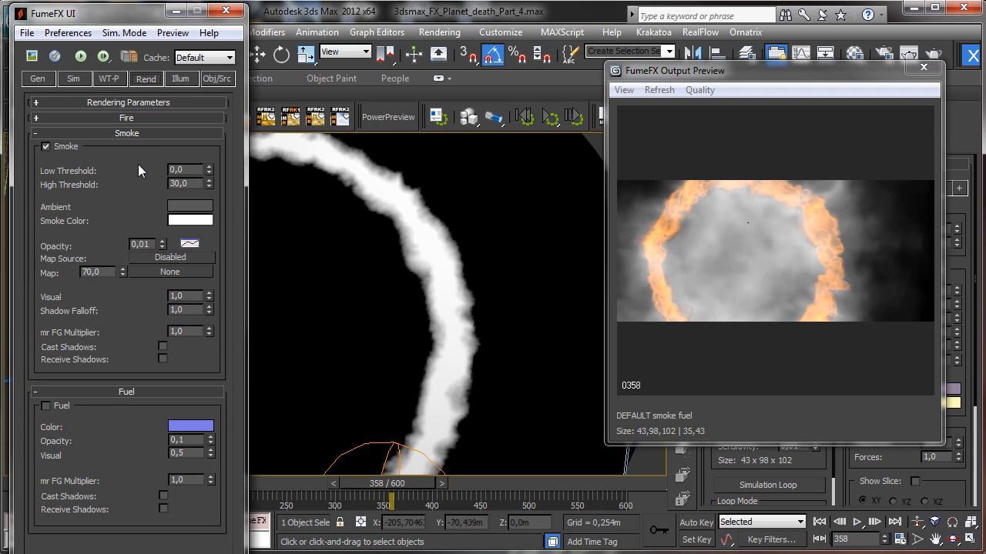
pyautogui.click(45, 146)
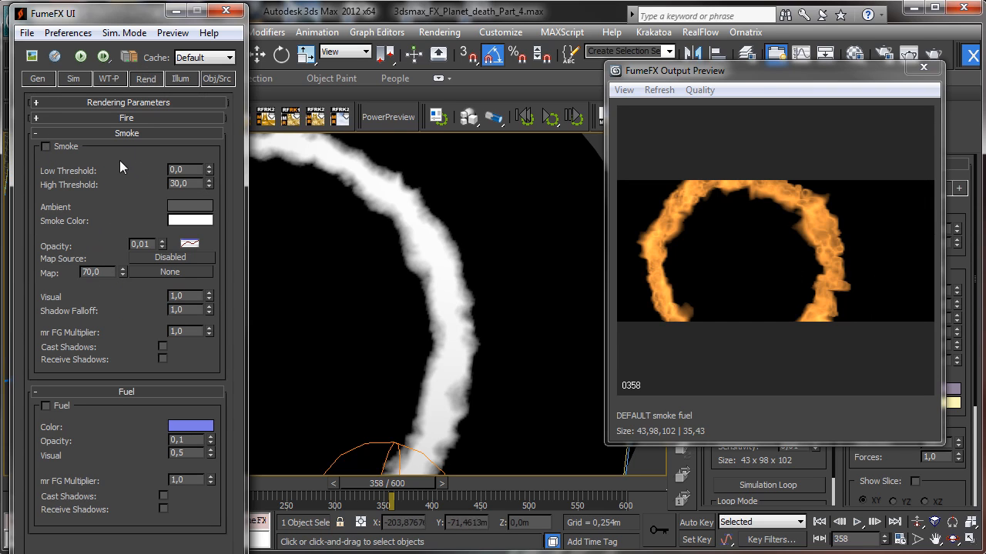
pyautogui.click(95, 119)
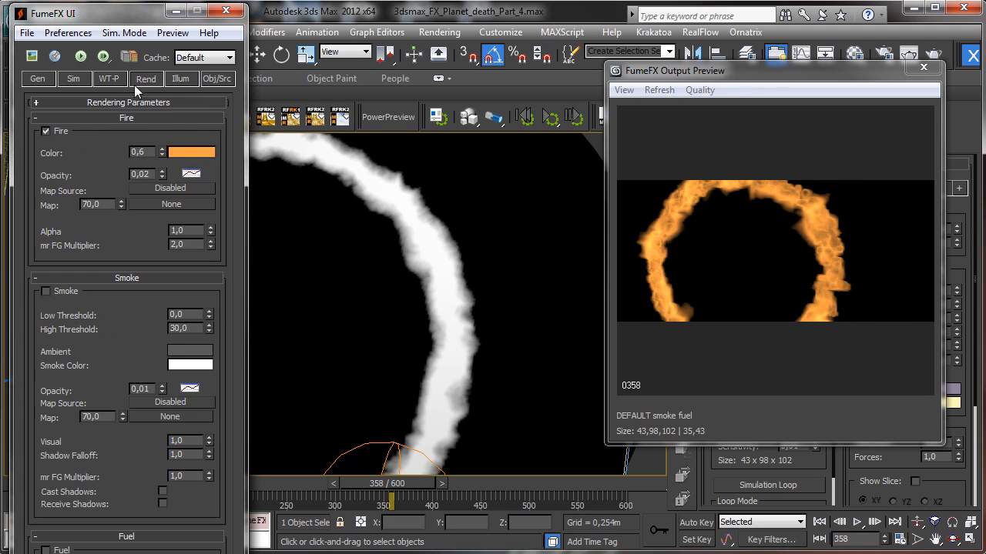
pyautogui.moveTo(162, 171); pyautogui.dragTo(161, 171)
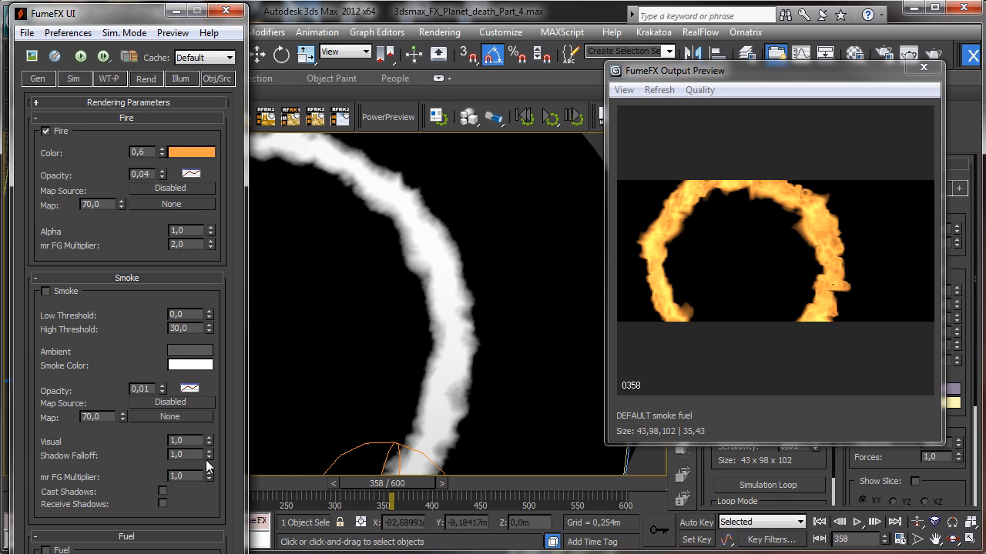
# - Check the fire ring at frame 246, close the output preview and rewind to frame 0 with the FumeFX settings minimized
pyautogui.moveTo(351, 487); pyautogui.dragTo(245, 462)
pyautogui.click(923, 67)
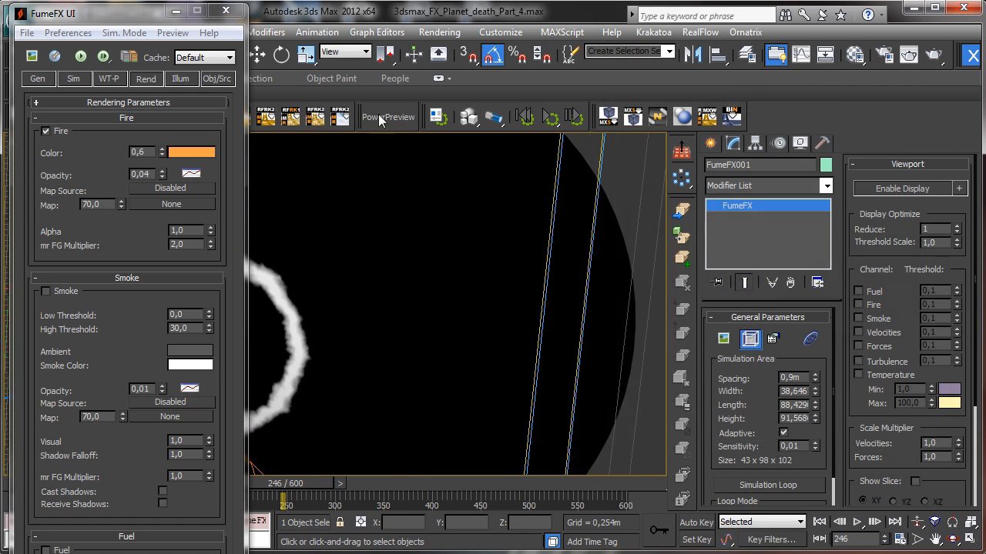
pyautogui.click(818, 522)
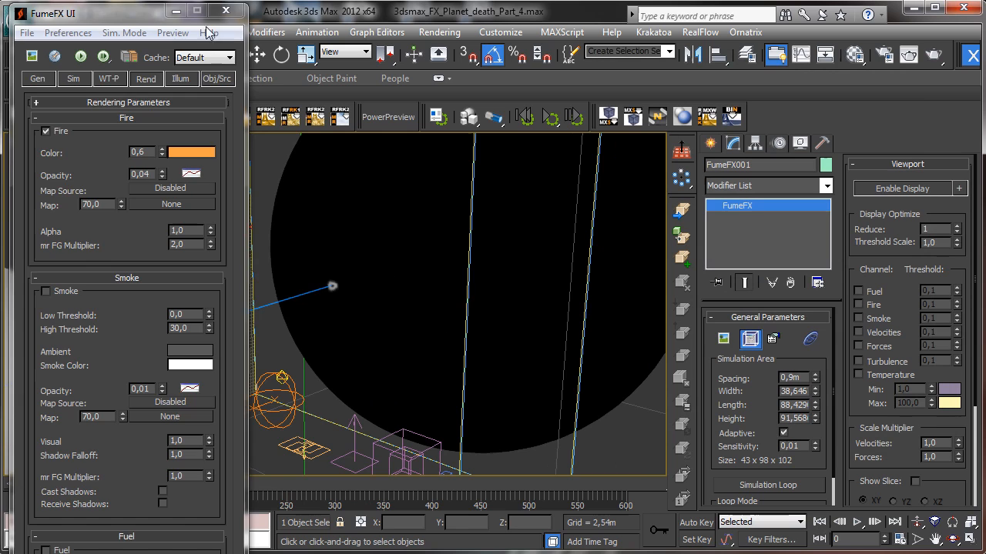
pyautogui.click(176, 11)
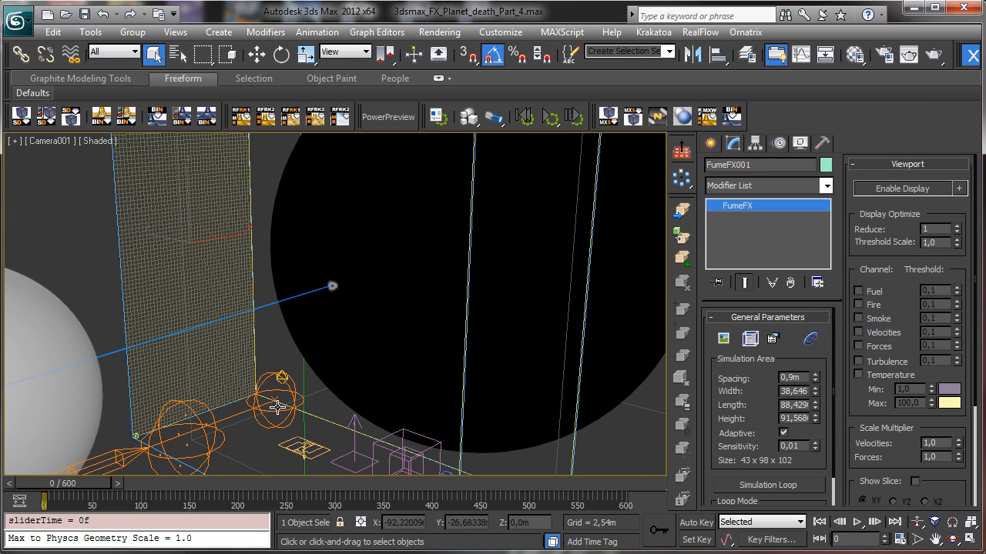
# - Enable particle emission on PF Source 001 and set the Birth 001 amount to 400000 in Particle View
pyautogui.click(288, 449)
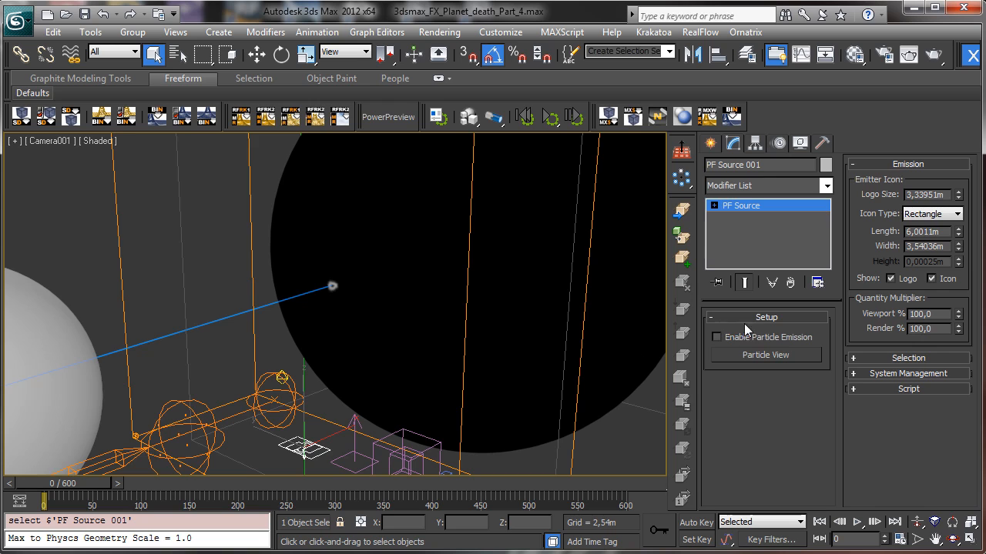
pyautogui.click(740, 338)
pyautogui.click(739, 354)
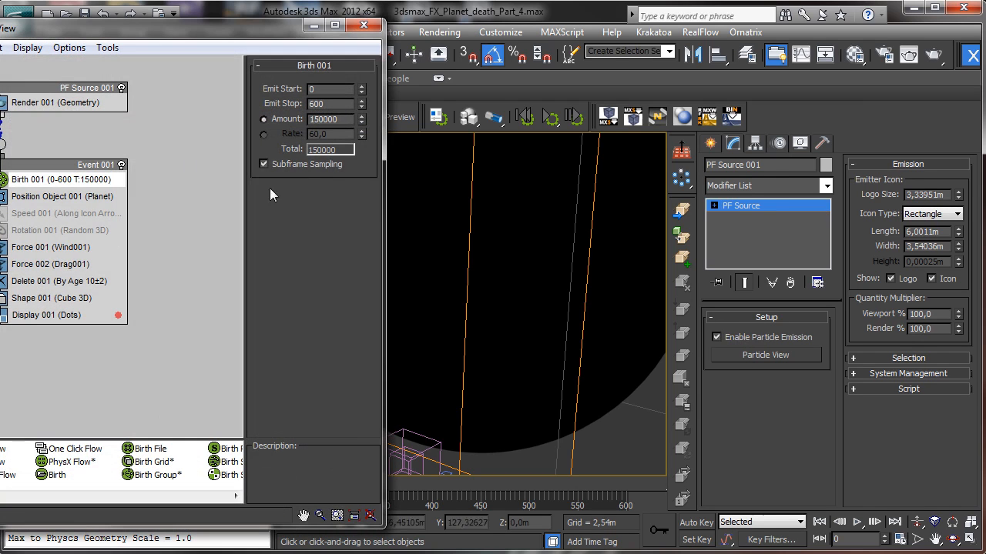
pyautogui.doubleClick(323, 120)
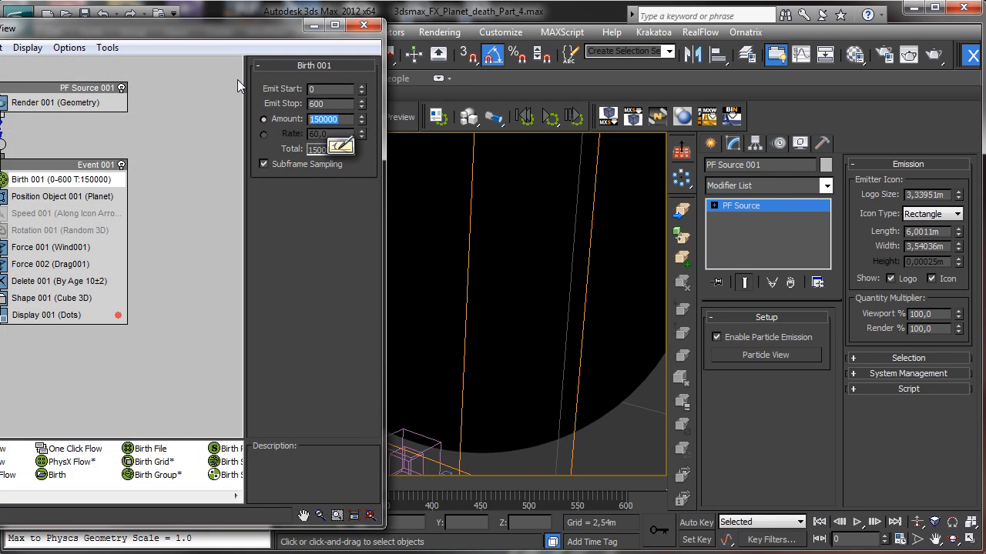
pyautogui.write('400000')
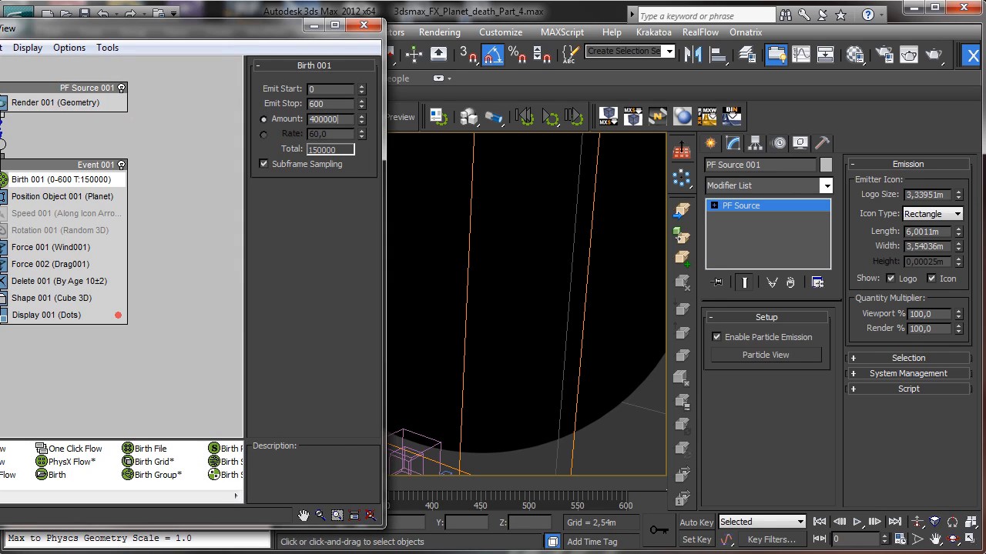
pyautogui.click(313, 25)
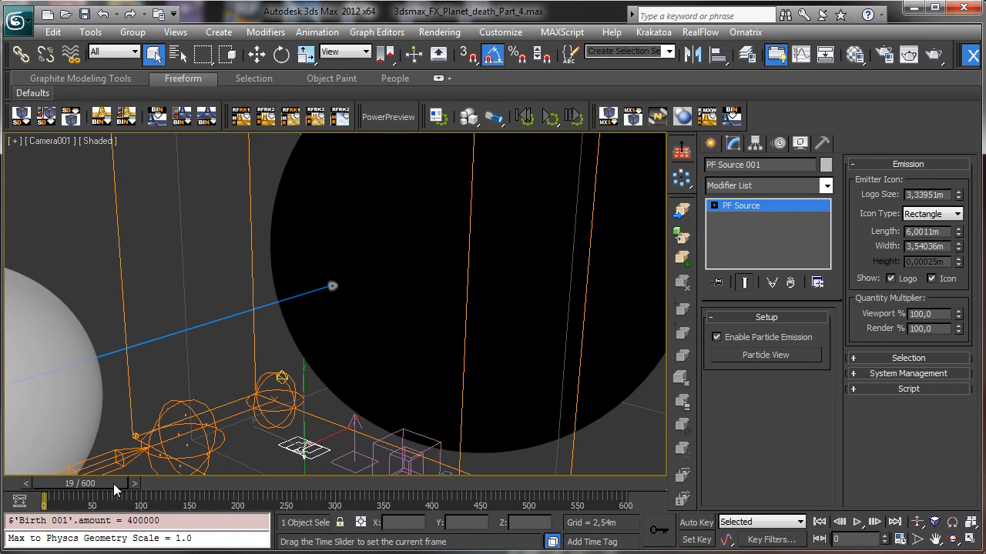
# - Scrub the timeline forward to frame 167 to examine the denser particle ring in the camera view
pyautogui.moveTo(116, 484); pyautogui.dragTo(123, 484)
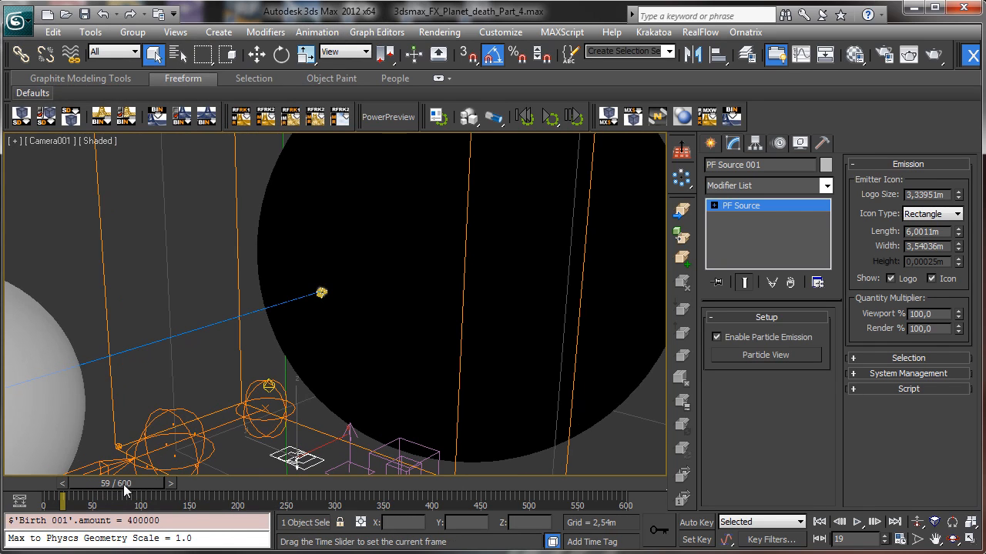
pyautogui.click(171, 482)
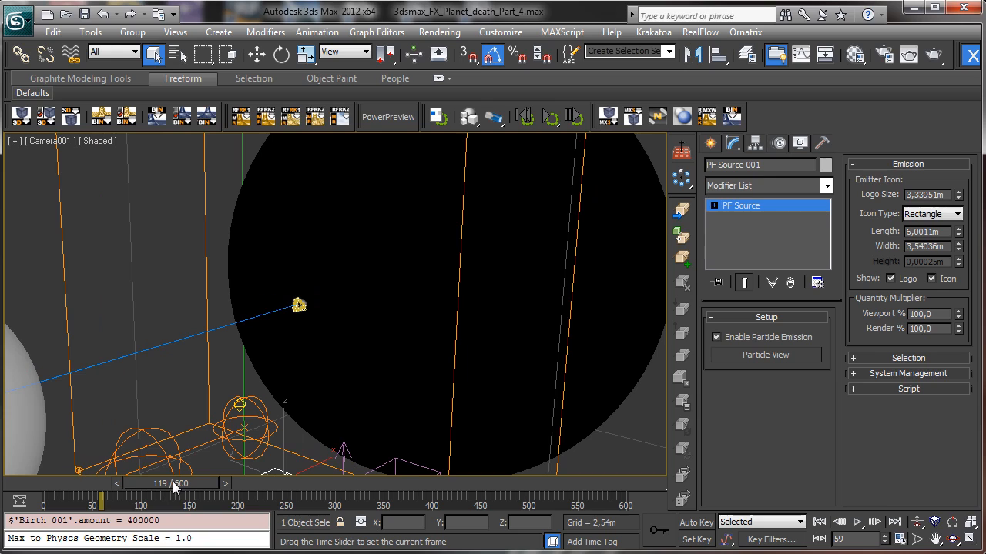
pyautogui.click(215, 489)
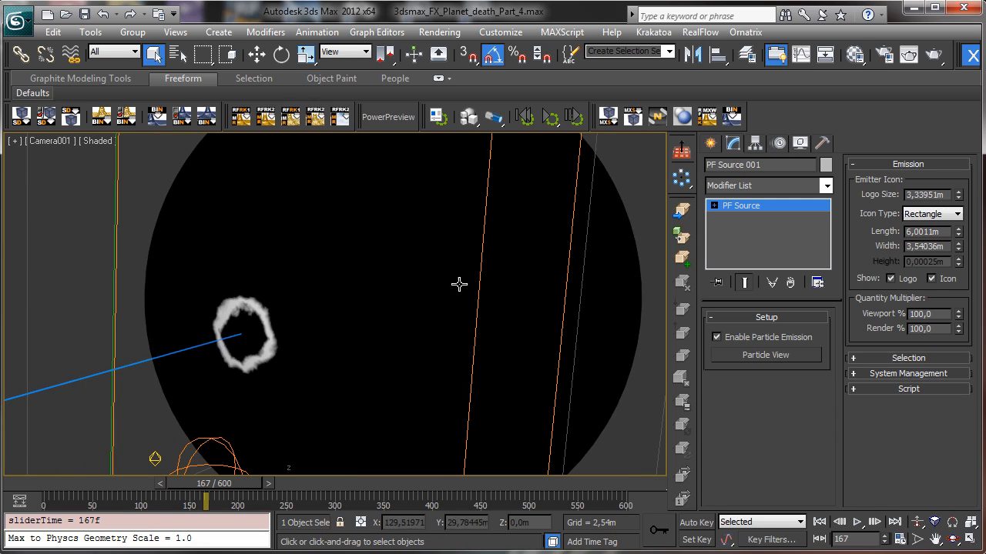
pyautogui.click(159, 484)
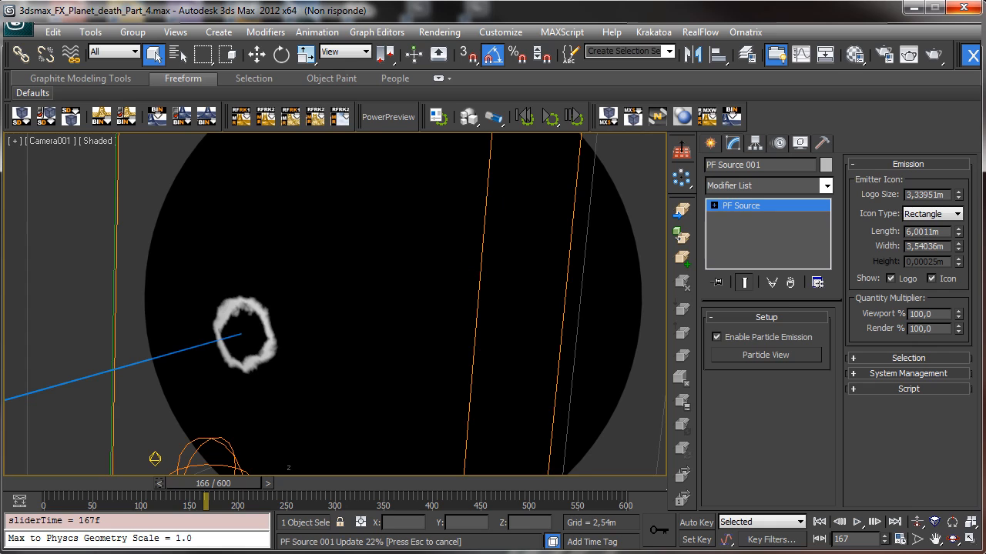
# - Set the Birth 001 particle amount to 40000 and put Particle View away
pyautogui.click(757, 355)
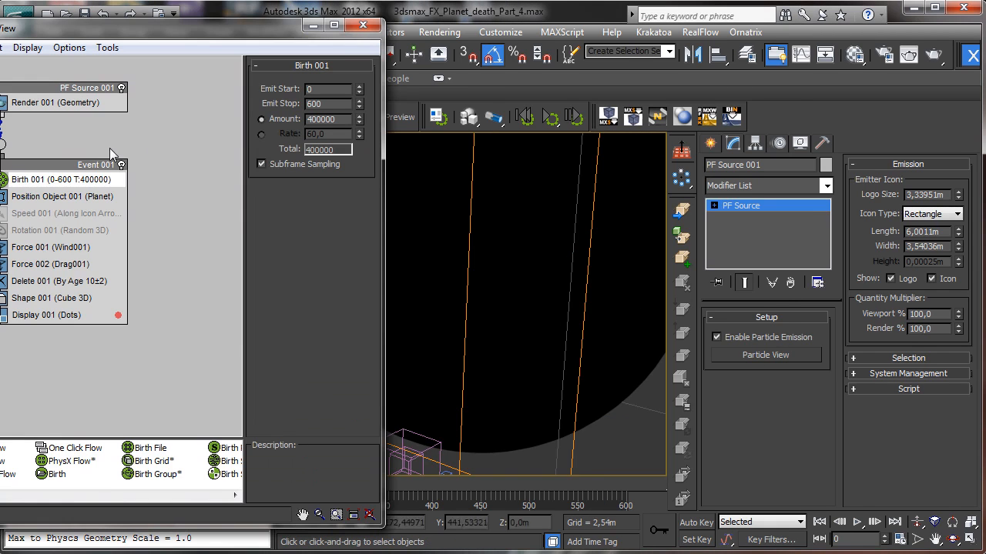
pyautogui.press('BackSpace')
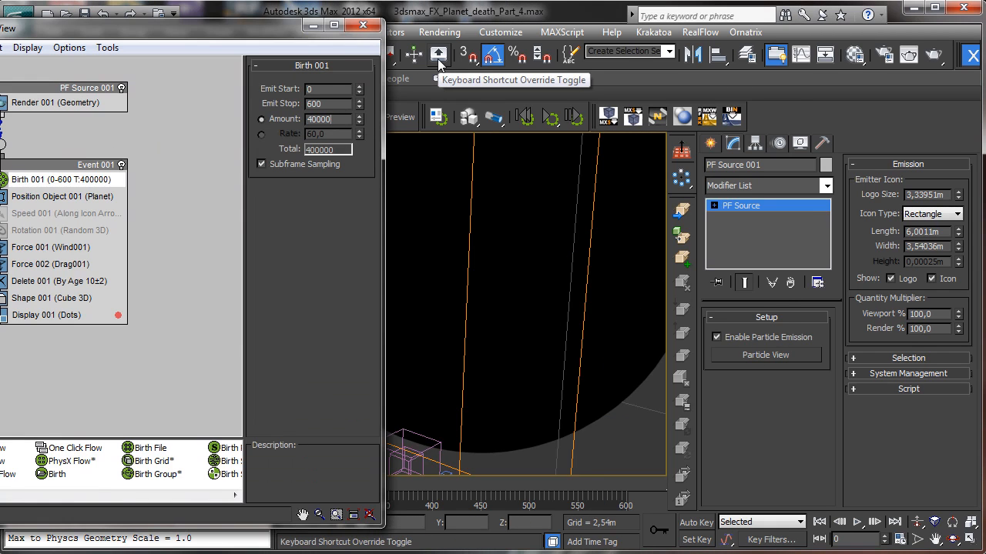
pyautogui.press('Return')
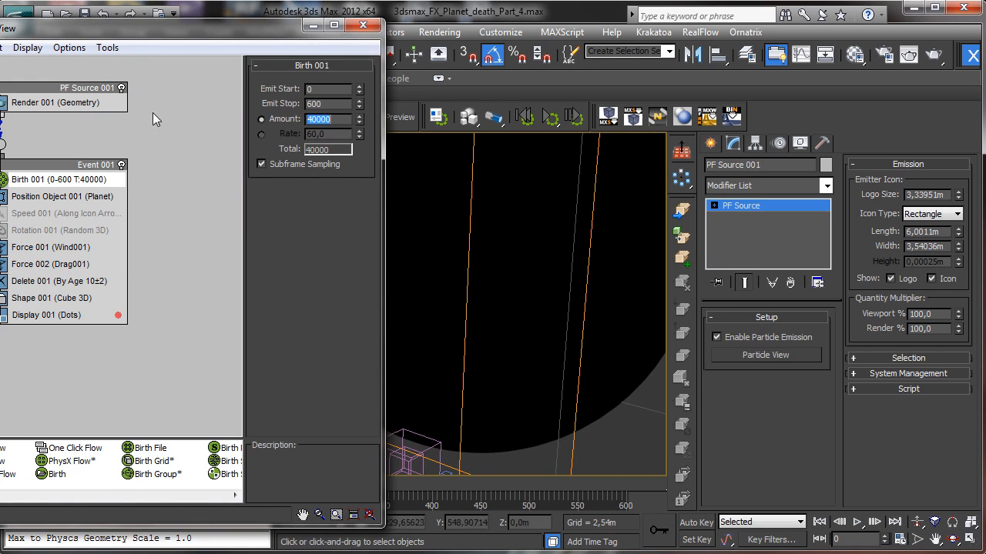
pyautogui.click(313, 26)
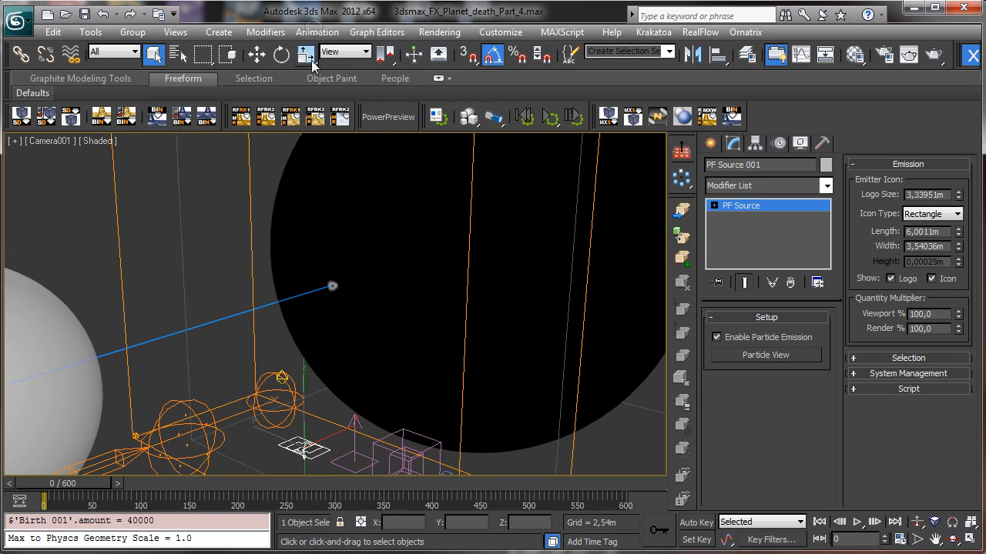
# - Shrink the FumeFX001 simulation box to about 26.67 m wide, 68.97 m long and 66.85 m high
pyautogui.click(251, 249)
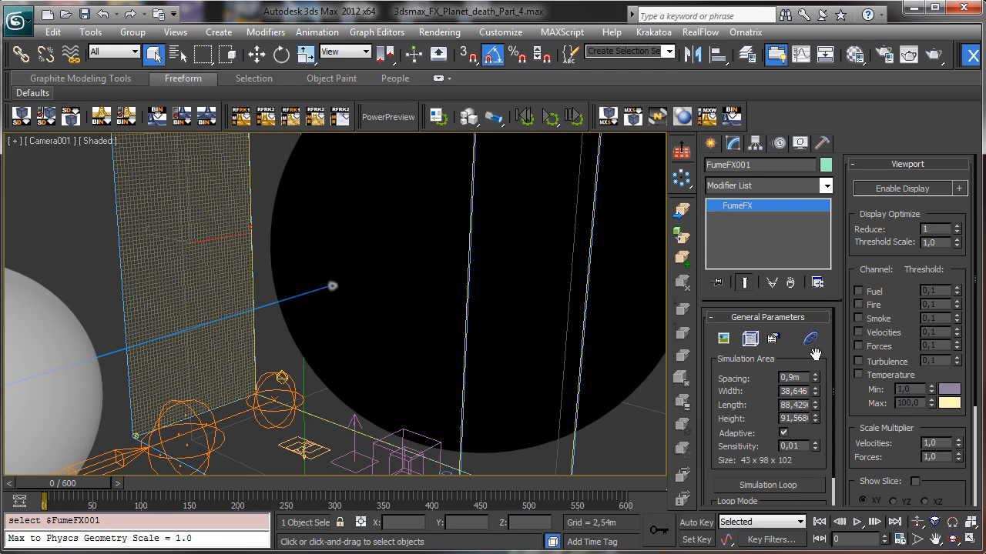
pyautogui.moveTo(817, 390); pyautogui.dragTo(816, 435)
# - Move the FumeFX001 simulation box in the Left and Front views to recentre it around the particle source
pyautogui.click(968, 538)
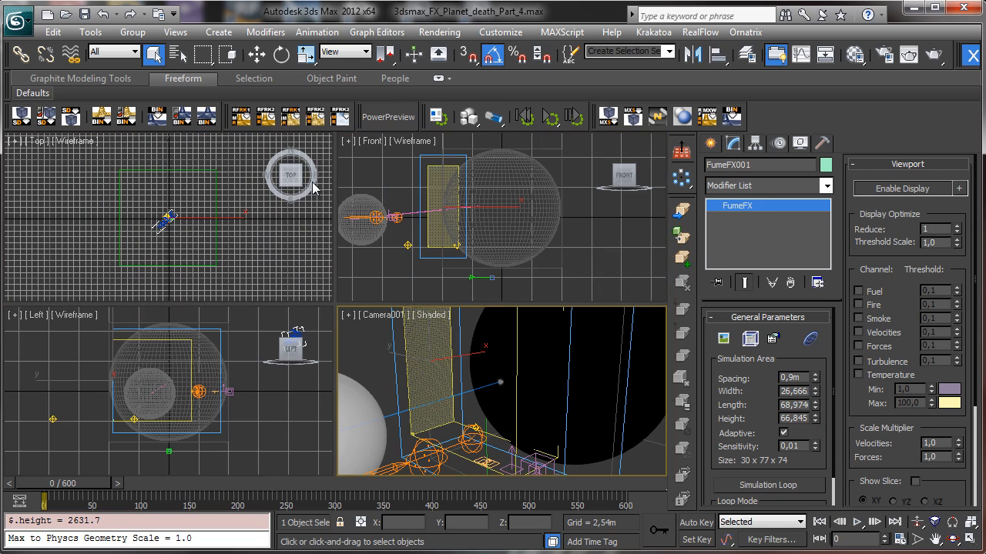
pyautogui.click(256, 54)
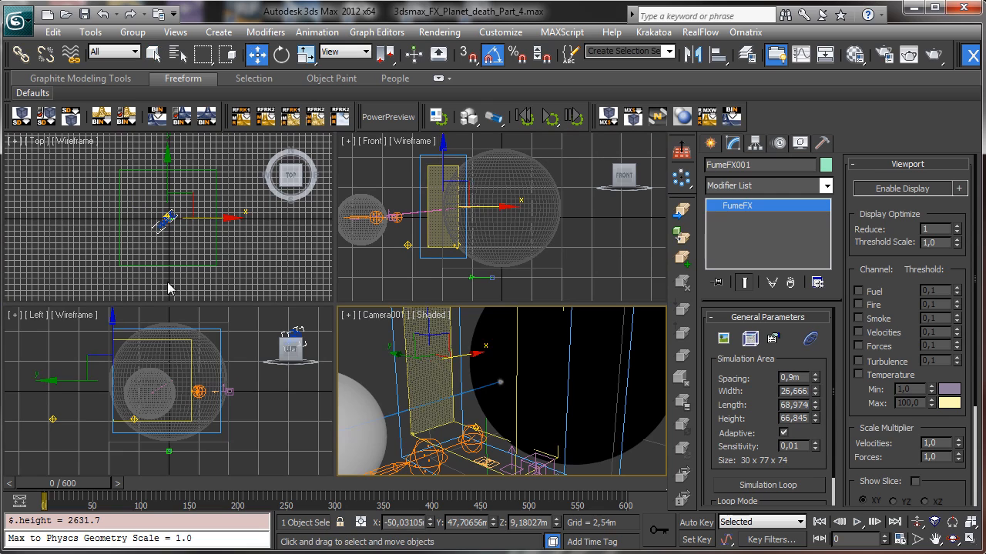
pyautogui.click(174, 324)
pyautogui.moveTo(133, 361); pyautogui.dragTo(150, 369)
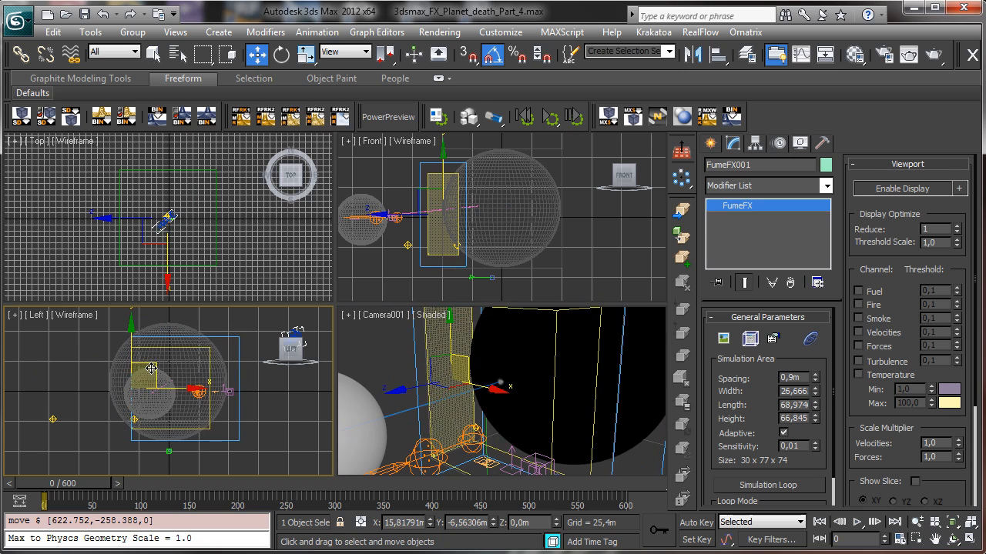
pyautogui.rightClick(486, 238)
pyautogui.moveTo(441, 171); pyautogui.dragTo(444, 159)
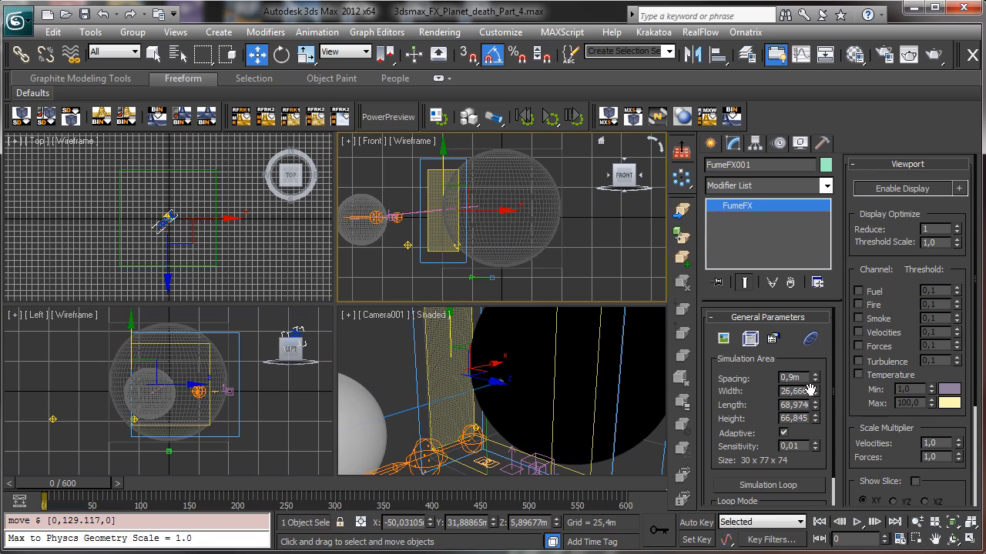
# - Narrow the FumeFX001 simulation box to about 17.87 m wide and return to the full-size camera view
pyautogui.moveTo(815, 391); pyautogui.dragTo(817, 412)
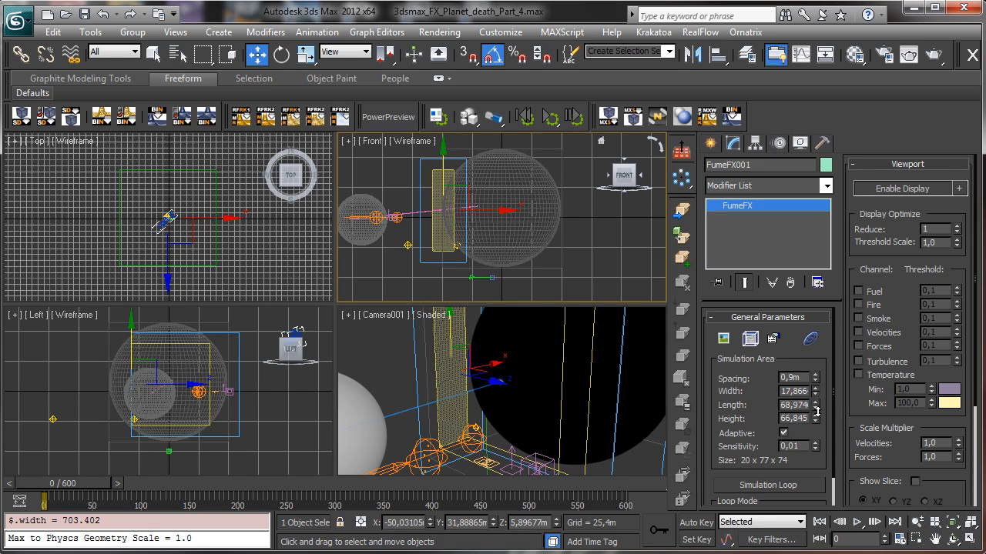
pyautogui.rightClick(391, 376)
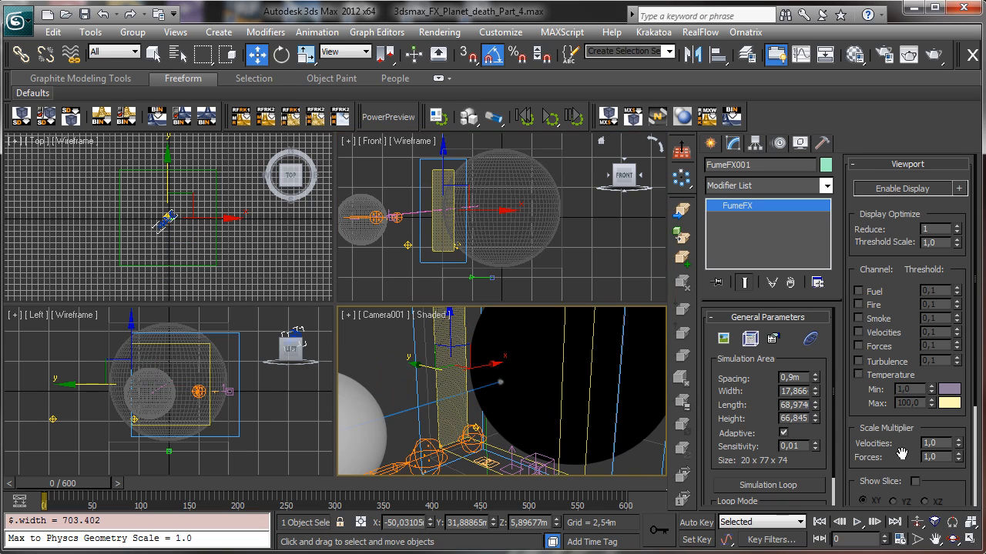
pyautogui.click(971, 538)
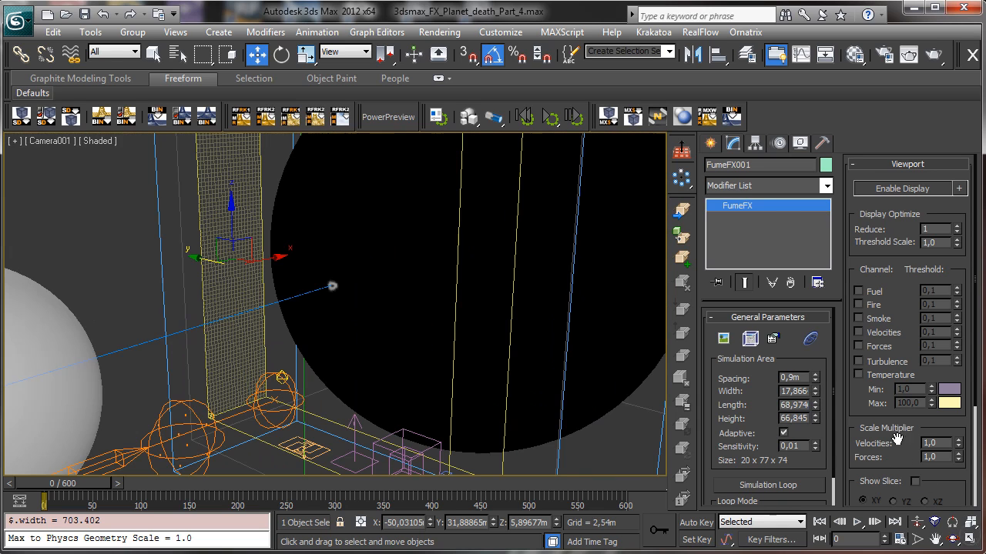
# - Close the FumeFX output preview and reopen the FumeFX settings for the simulation box
pyautogui.click(723, 339)
pyautogui.click(922, 69)
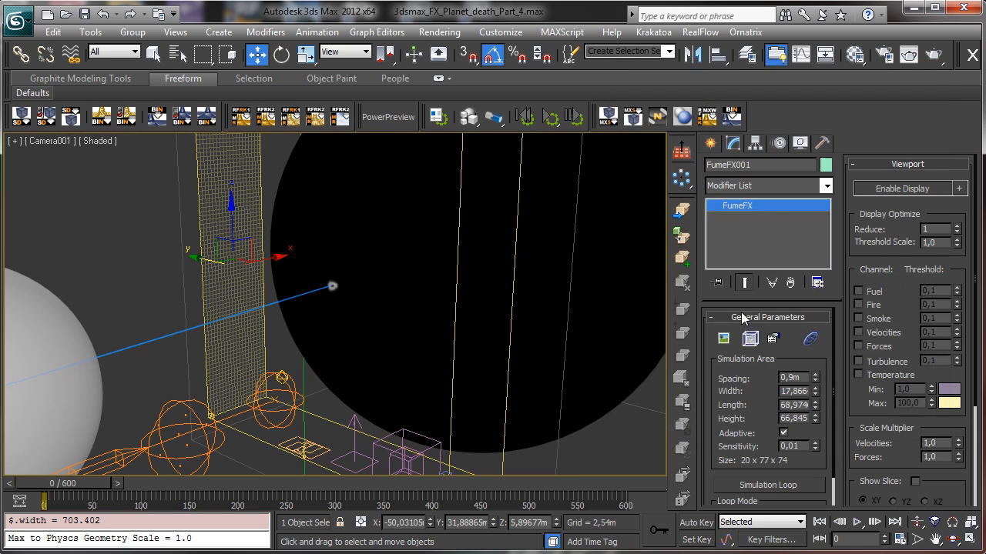
pyautogui.click(750, 337)
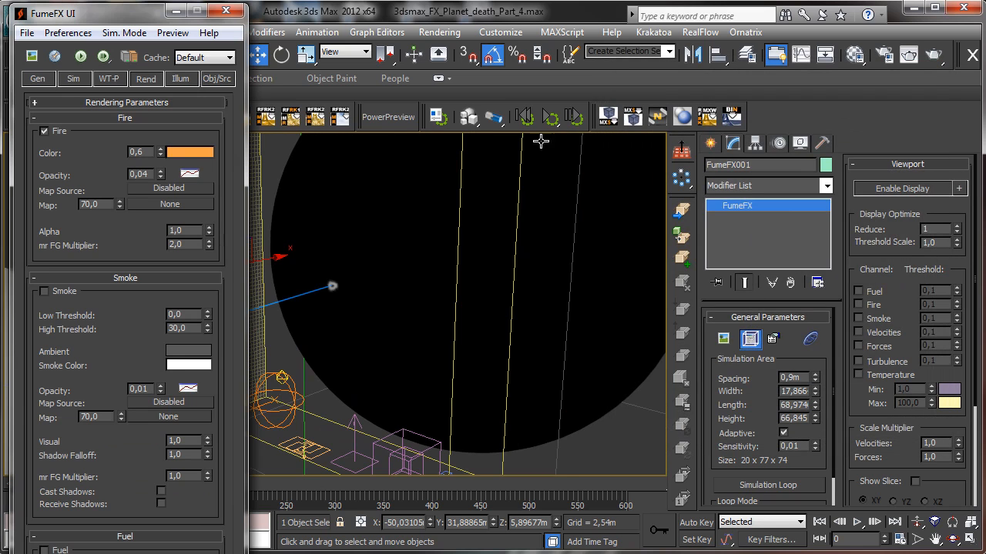
# - Set the FumeFX simulation grid spacing to 0.3 m in the general parameters
pyautogui.click(43, 80)
pyautogui.moveTo(212, 135); pyautogui.dragTo(220, 331)
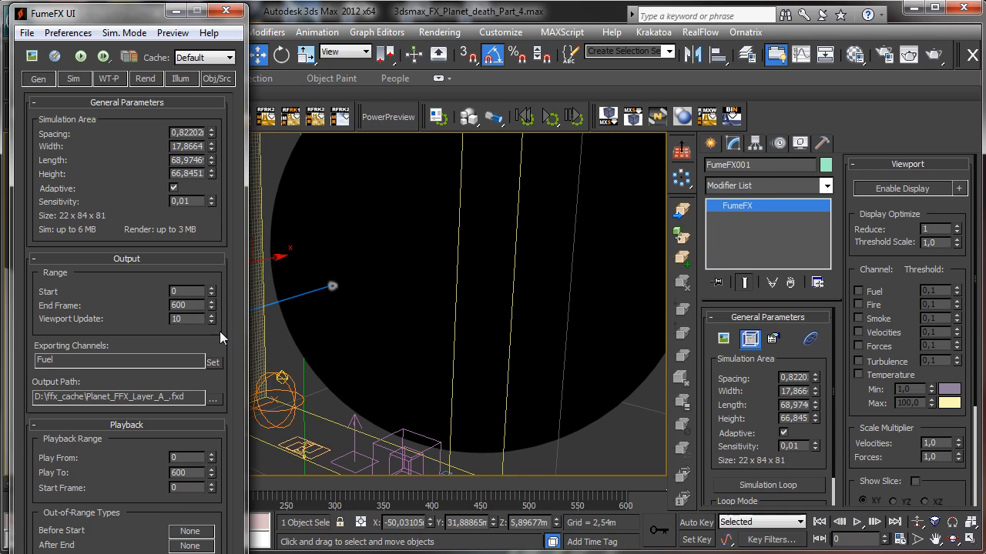
pyautogui.doubleClick(179, 133)
pyautogui.write('5')
pyautogui.press('Return')
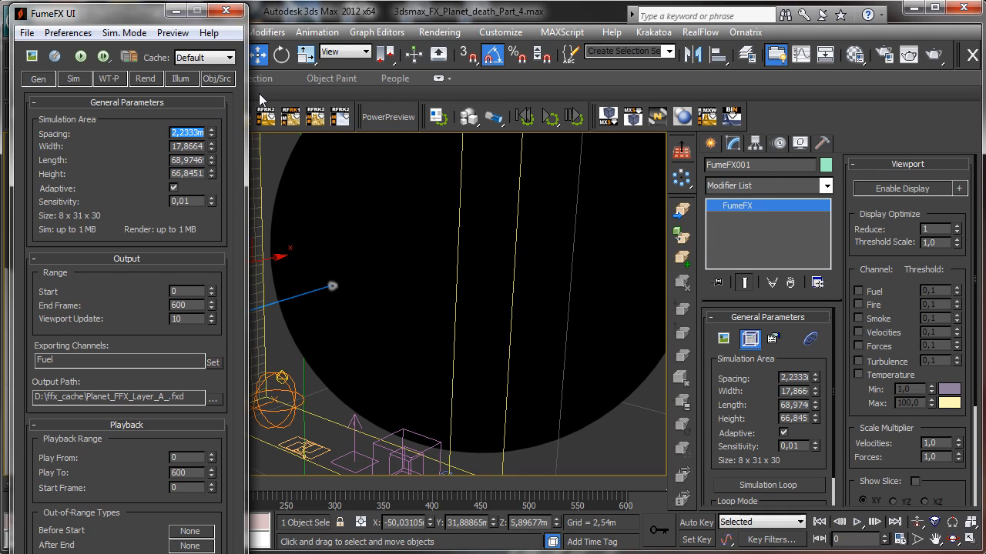
pyautogui.write('0,3')
pyautogui.press('Return')
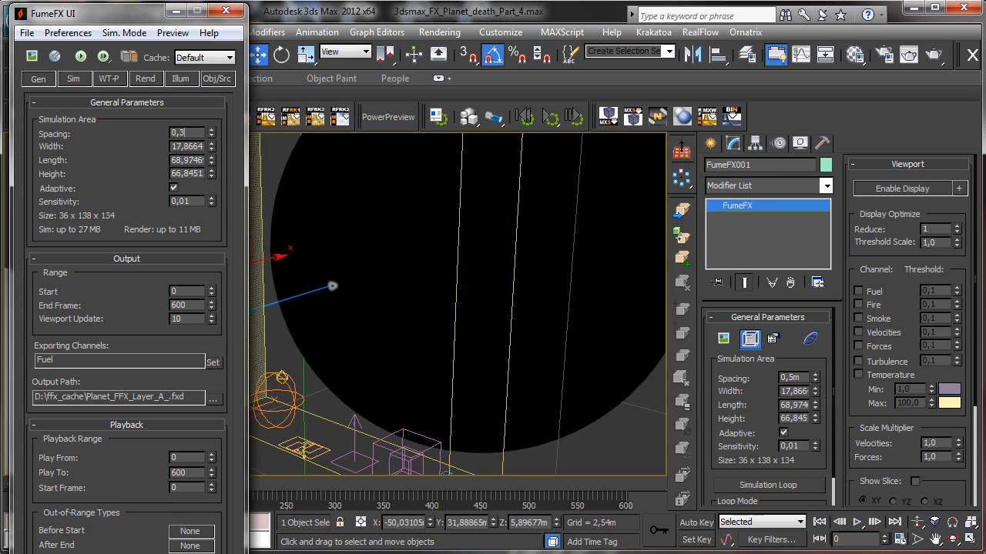
pyautogui.press('Return')
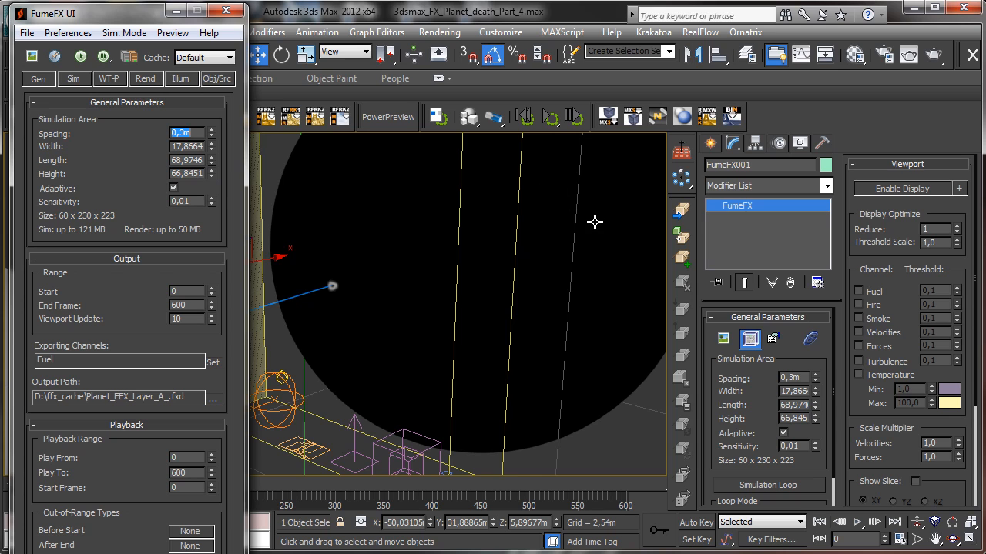
# - Reselect the FumeFX001 simulation box, open the FumeFX output preview and start the simulation
pyautogui.click(306, 451)
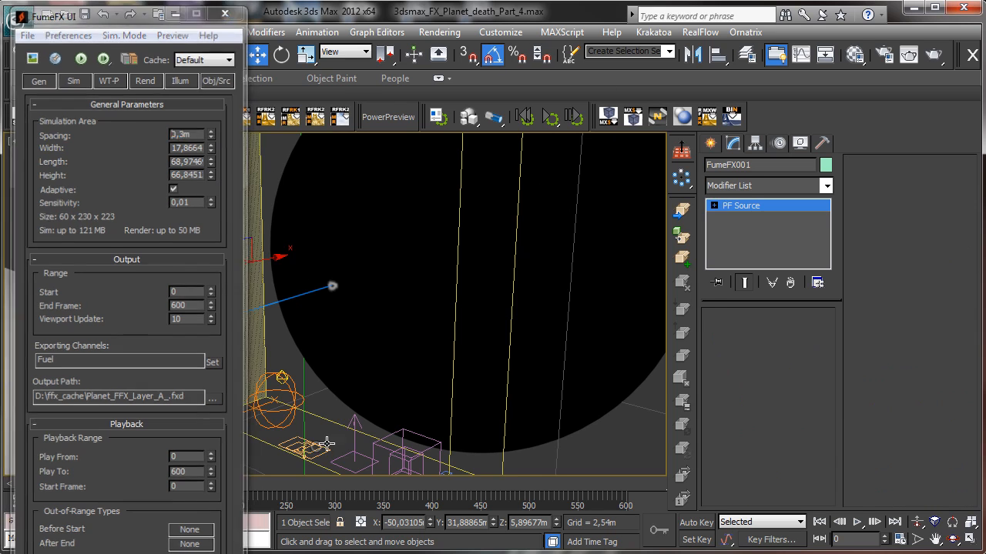
pyautogui.click(259, 197)
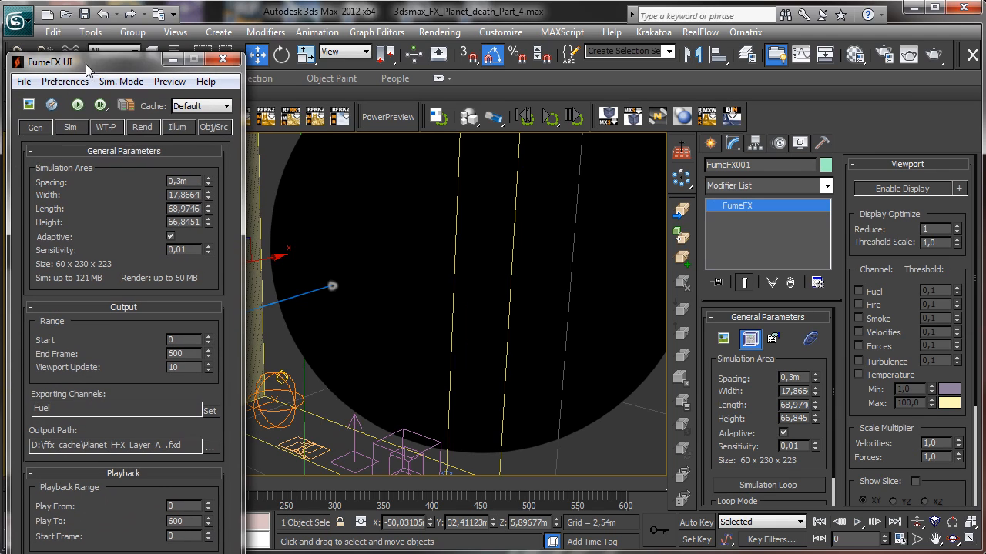
pyautogui.moveTo(118, 11)
pyautogui.mouseDown()
pyautogui.moveTo(114, 59)
pyautogui.moveTo(114, 31)
pyautogui.mouseUp()
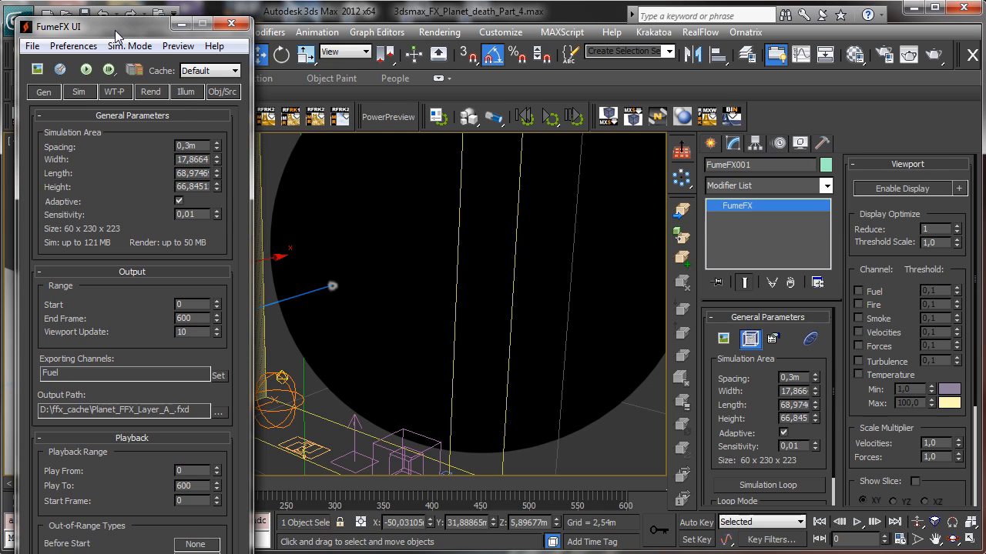
pyautogui.click(37, 70)
pyautogui.click(85, 71)
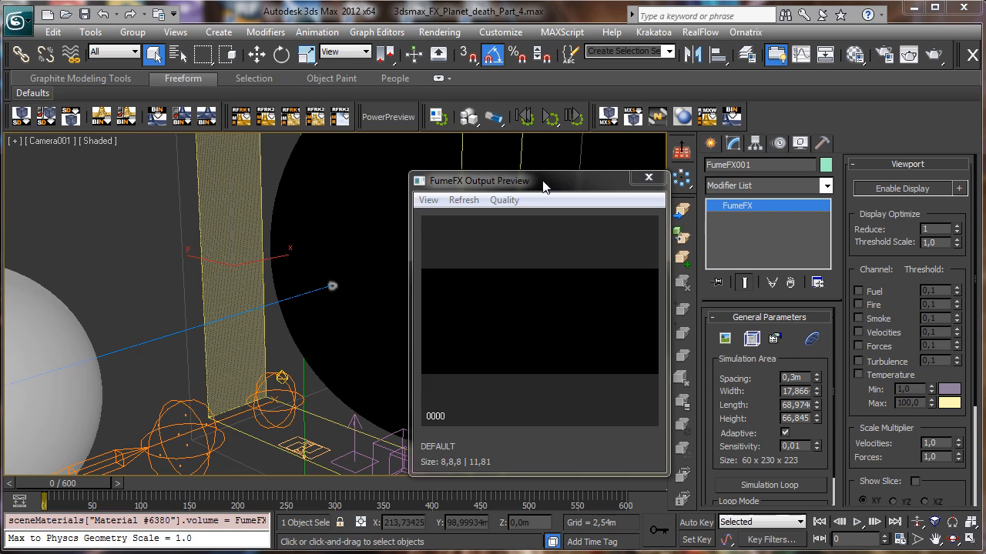
# - Scrub through the simulation to review the fire ring at frames 252, 349 and 241, closing the FumeFX output preview when done
pyautogui.moveTo(544, 179); pyautogui.dragTo(521, 95)
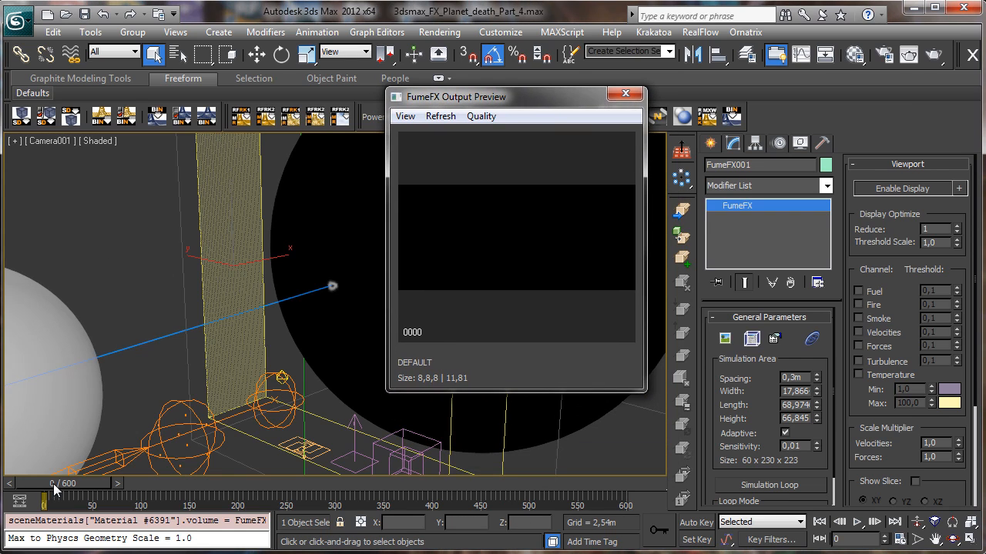
pyautogui.moveTo(59, 489); pyautogui.dragTo(284, 495)
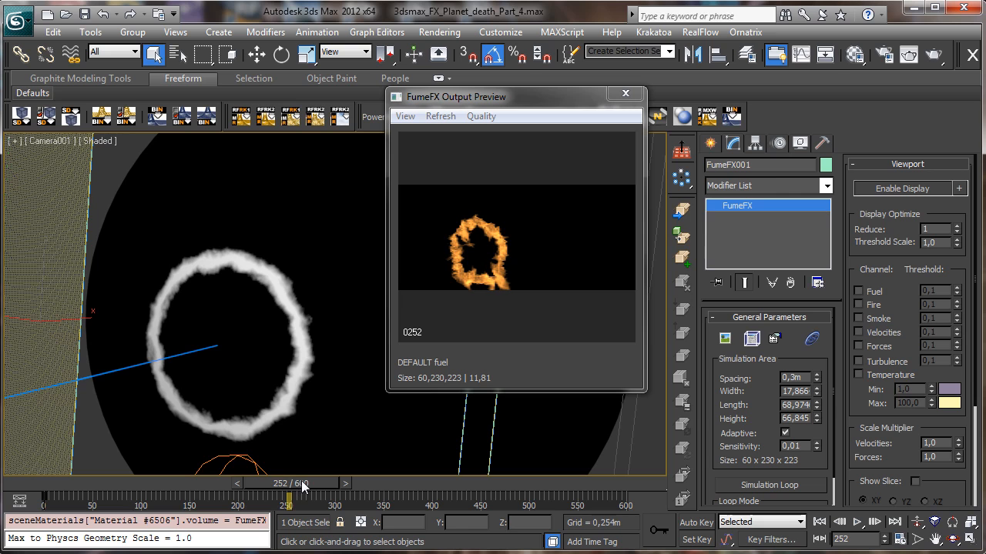
pyautogui.moveTo(301, 480); pyautogui.dragTo(399, 486)
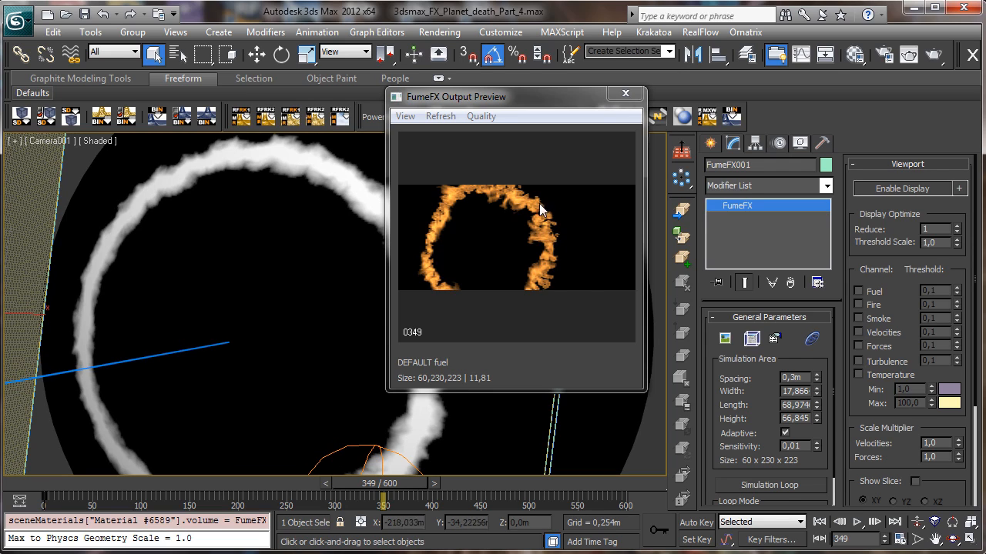
pyautogui.moveTo(334, 483); pyautogui.dragTo(251, 483)
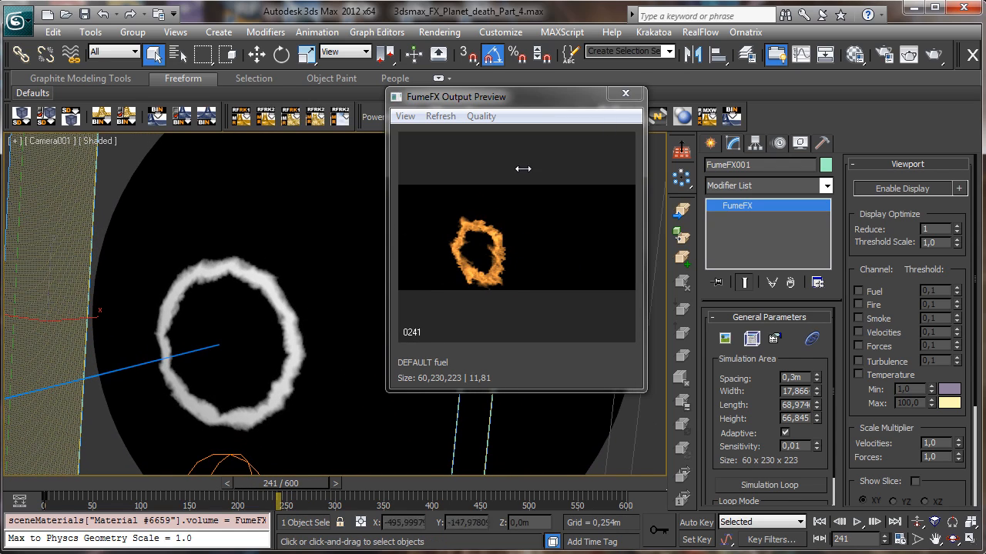
pyautogui.click(625, 93)
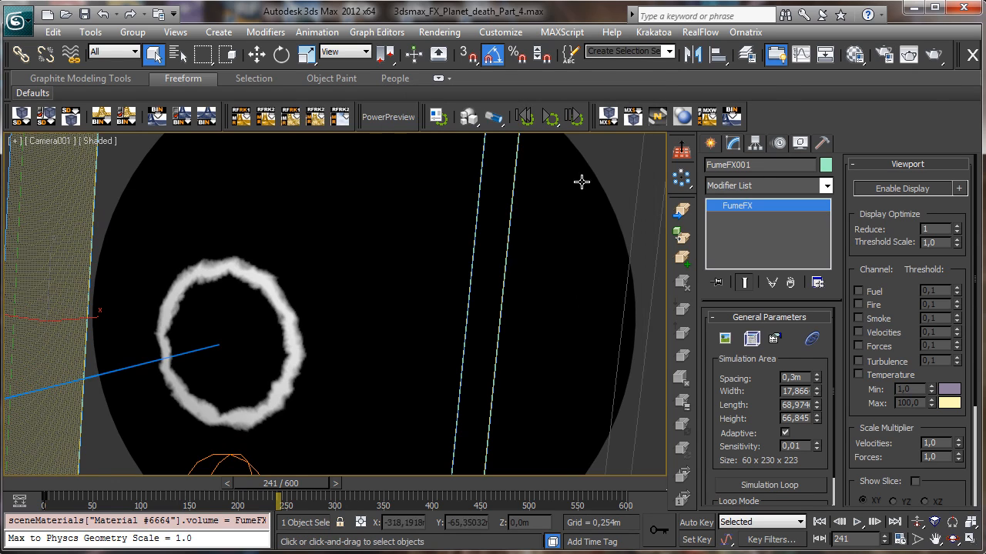
# - Assign the Default Scanline Renderer as production renderer and render frame 241 from Camera001
pyautogui.click(882, 55)
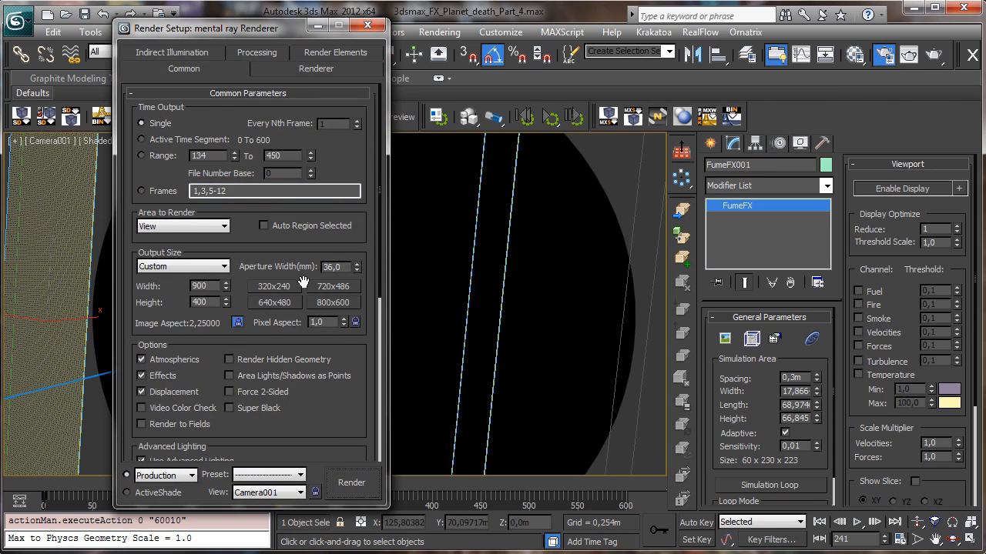
pyautogui.scroll(-4, 330, 418)
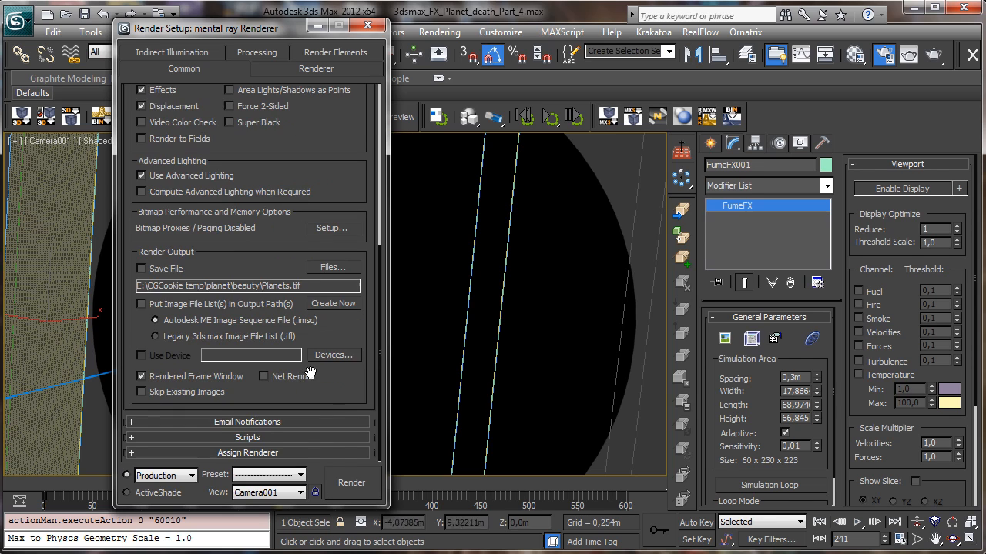
pyautogui.scroll(-1, 318, 448)
pyautogui.click(335, 387)
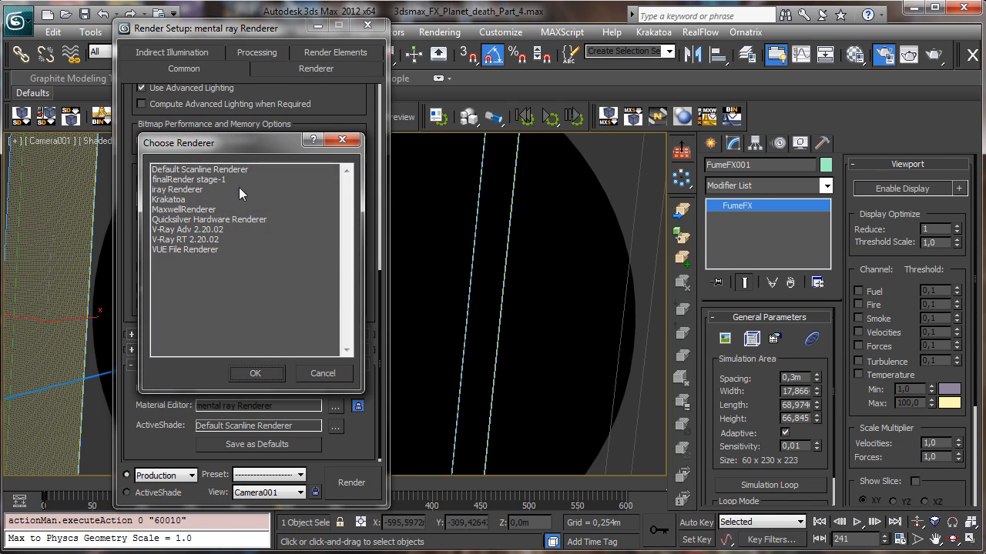
pyautogui.doubleClick(228, 171)
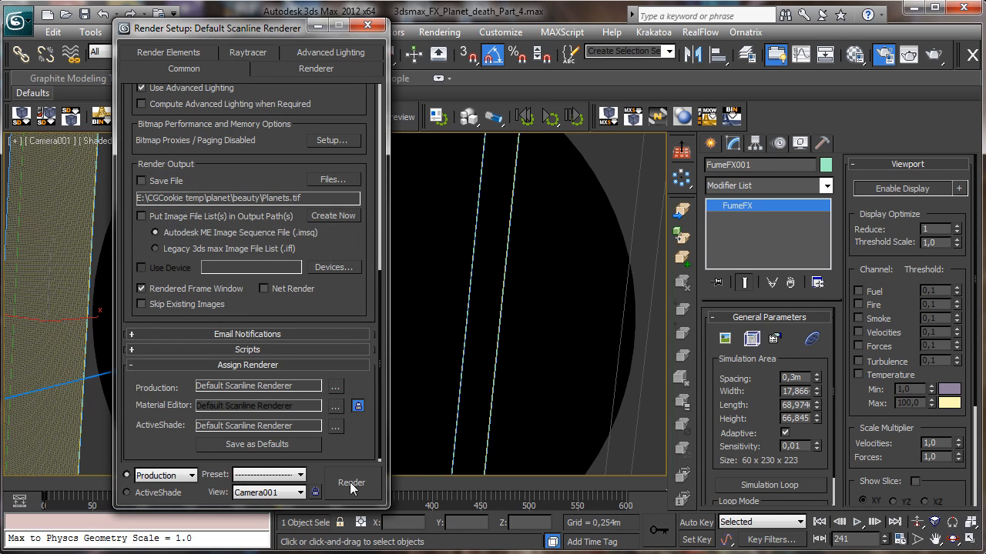
pyautogui.click(356, 484)
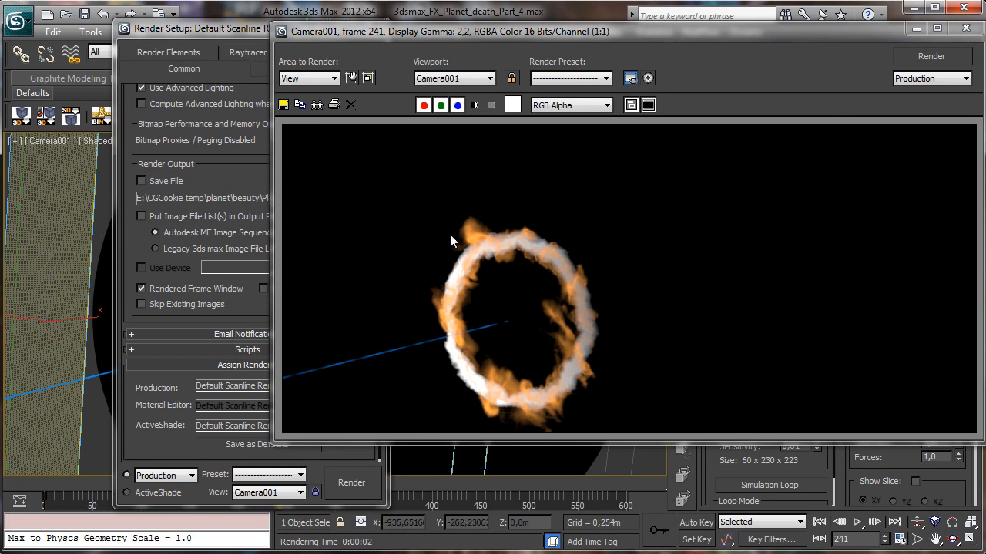
pyautogui.click(916, 29)
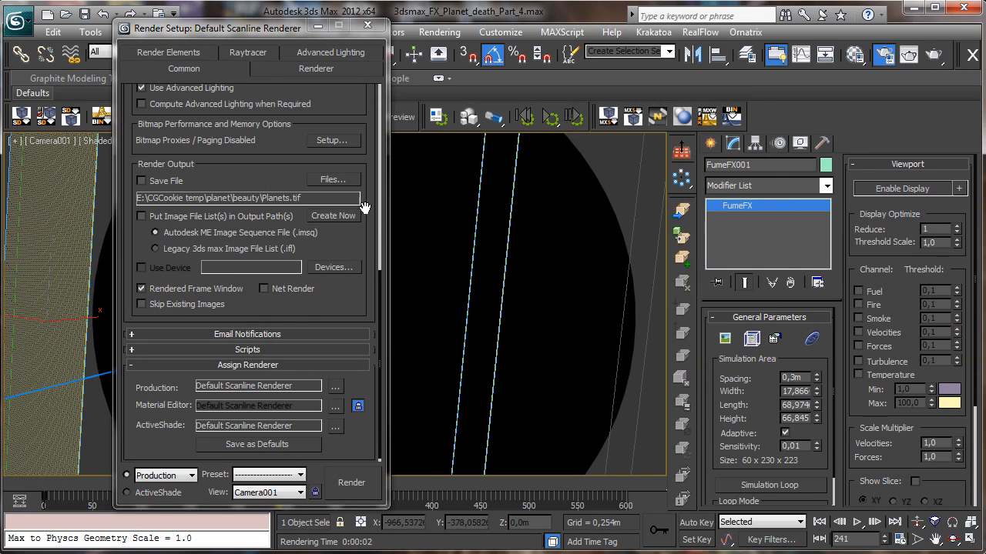
pyautogui.click(315, 28)
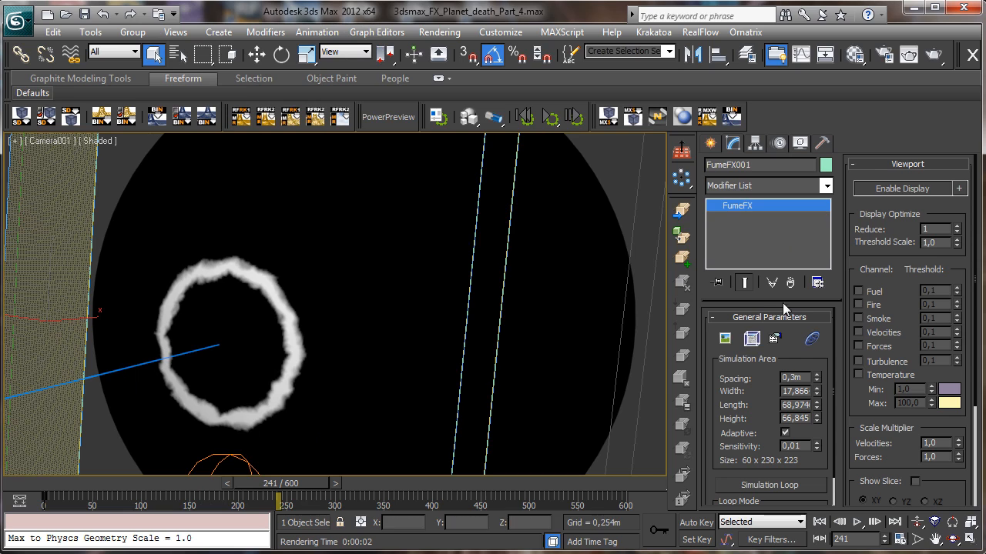
# - Tune the fire opacity in FumeFX001's rendering parameters to 0.23, test-rendering frame 241 at 0.47 and at 0.23
pyautogui.click(751, 339)
pyautogui.click(507, 62)
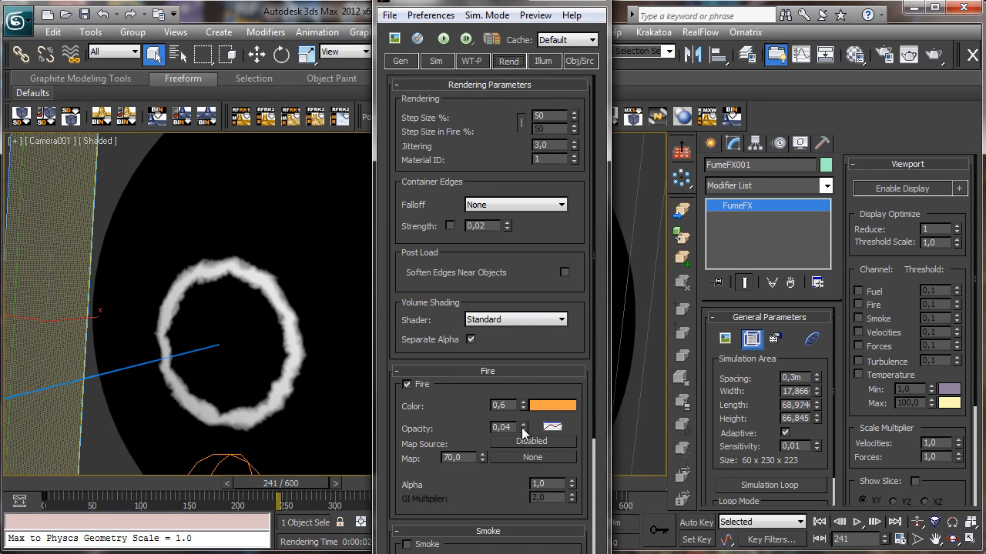
pyautogui.moveTo(523, 427); pyautogui.dragTo(523, 401)
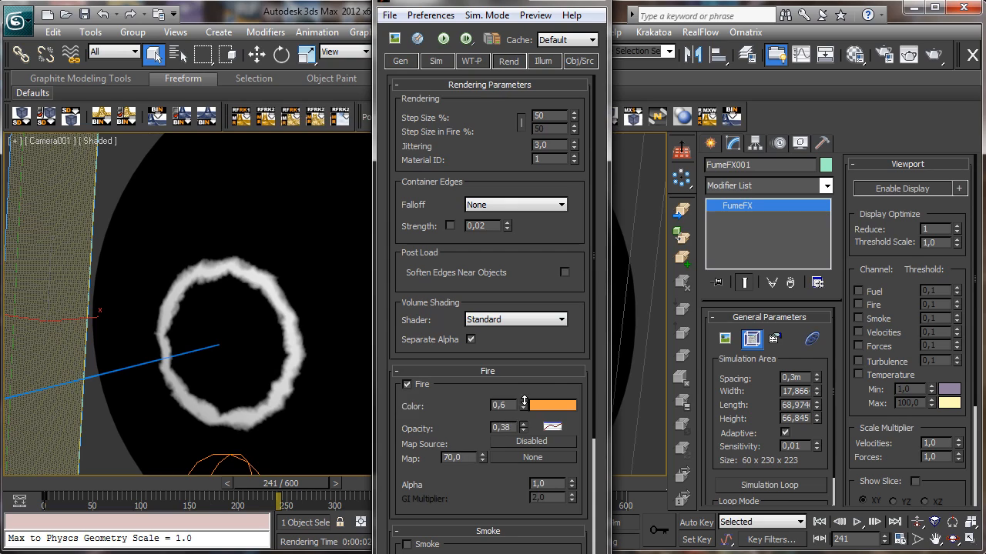
pyautogui.click(932, 55)
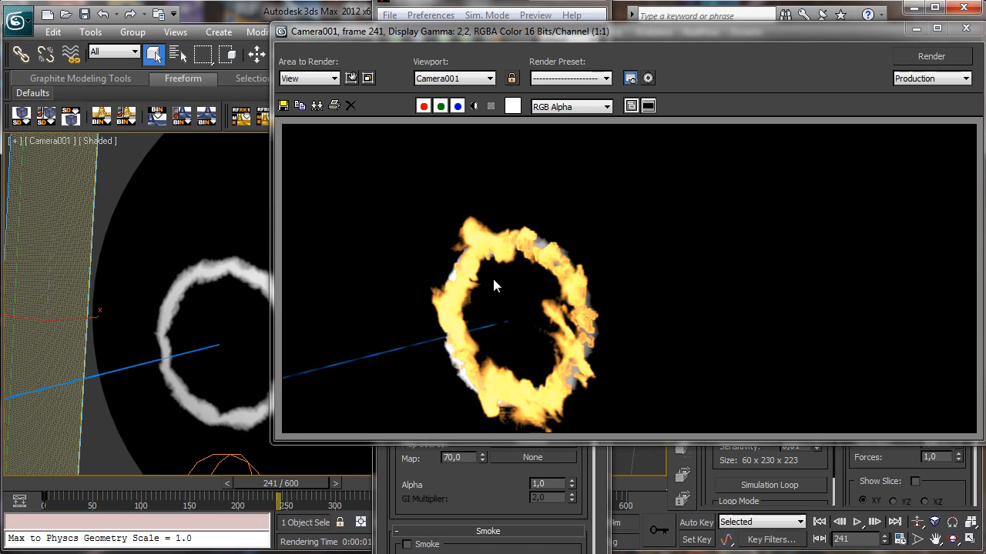
pyautogui.click(916, 30)
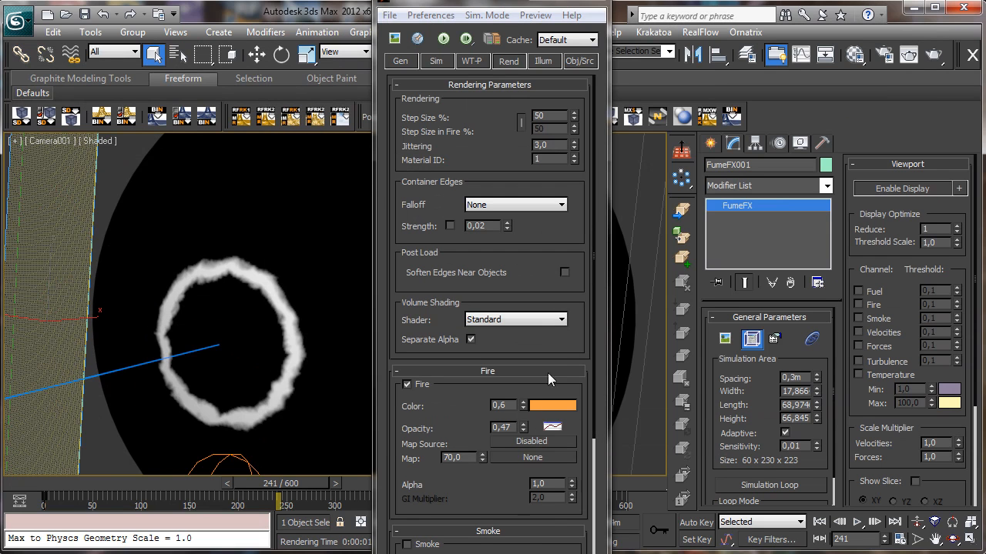
pyautogui.moveTo(524, 427); pyautogui.dragTo(531, 444)
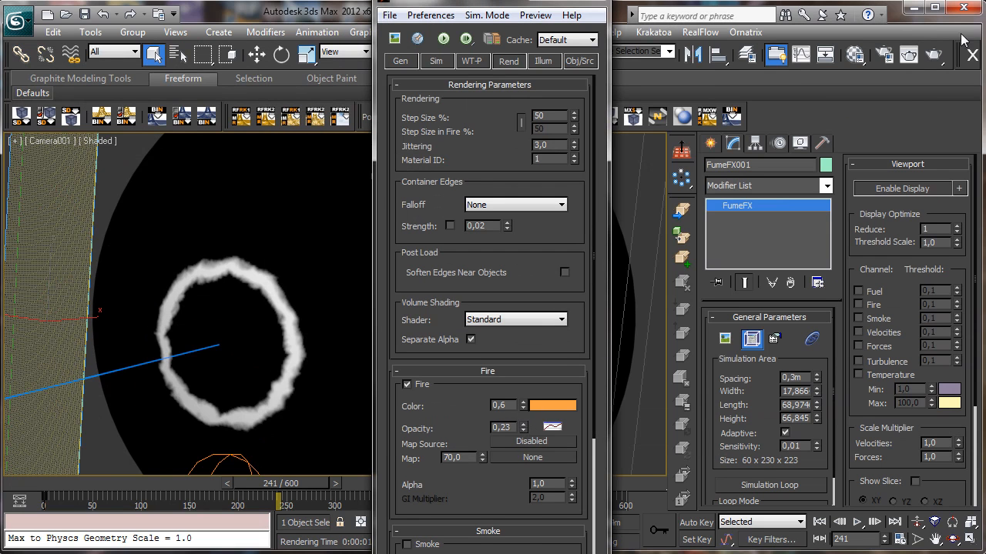
pyautogui.click(934, 54)
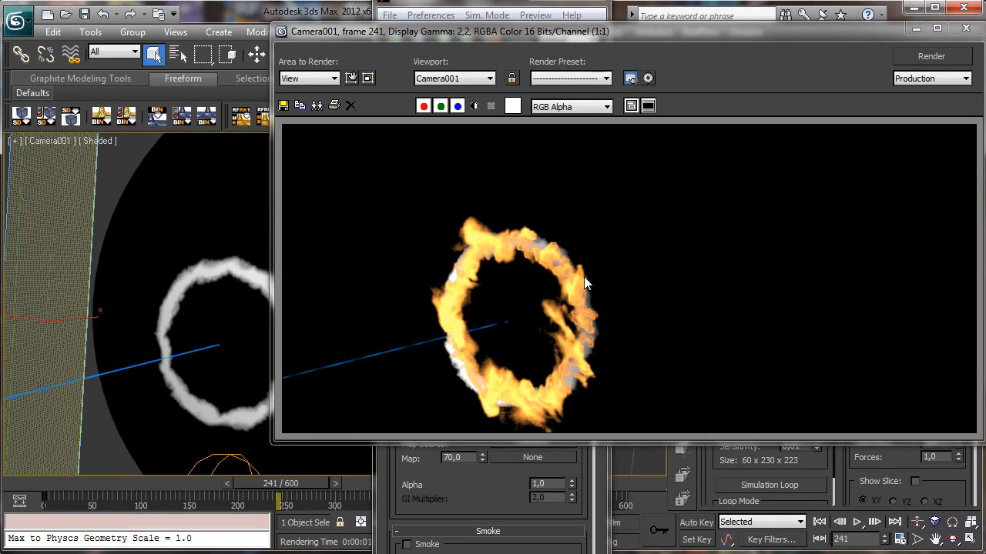
pyautogui.click(917, 29)
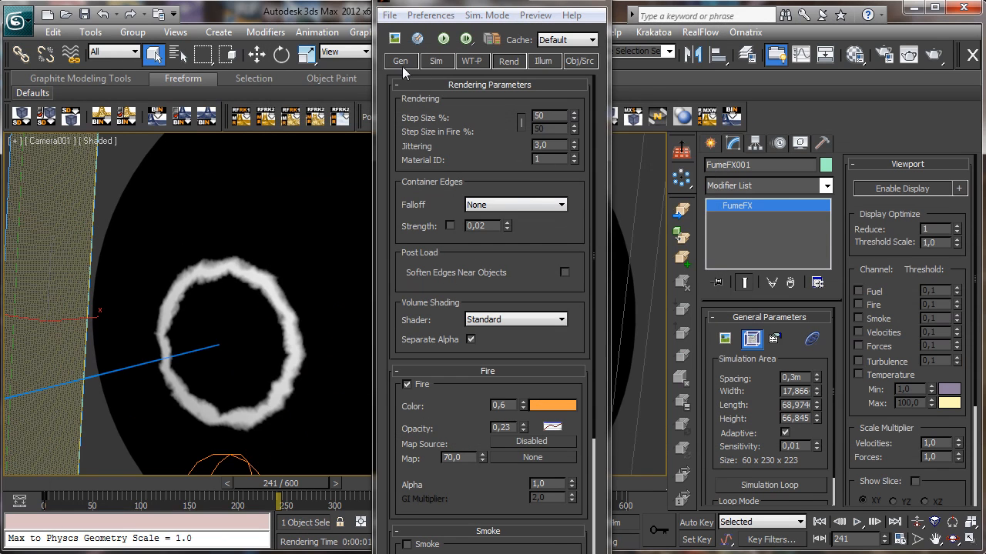
# - Set the FumeFX grid spacing to about 0.388 m in the general parameters and return to frame 0
pyautogui.click(402, 64)
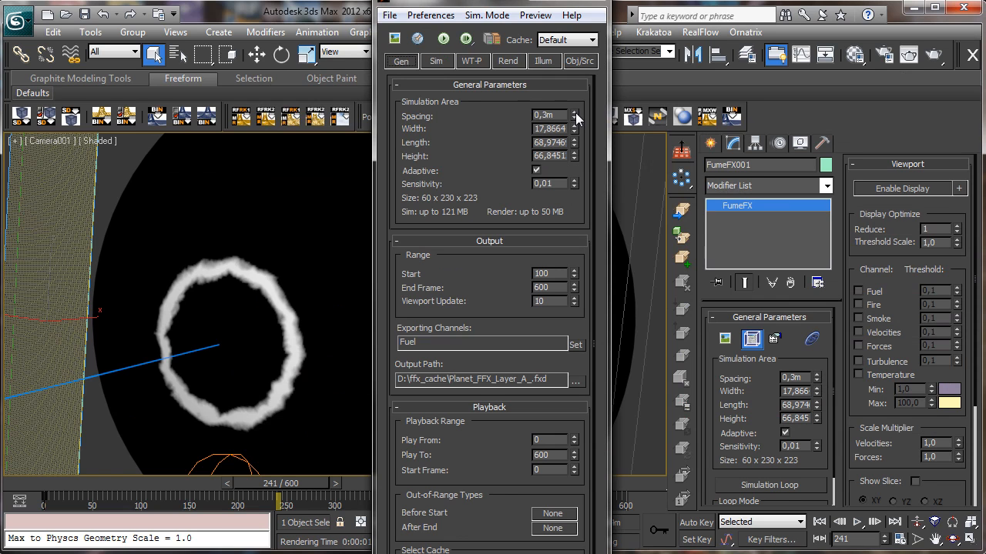
pyautogui.moveTo(575, 116); pyautogui.dragTo(553, 79)
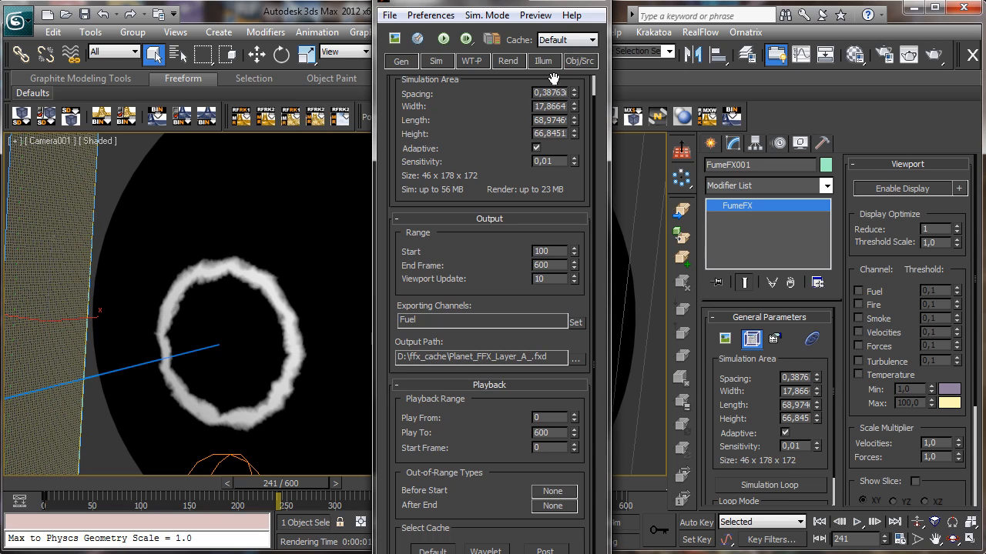
pyautogui.click(456, 385)
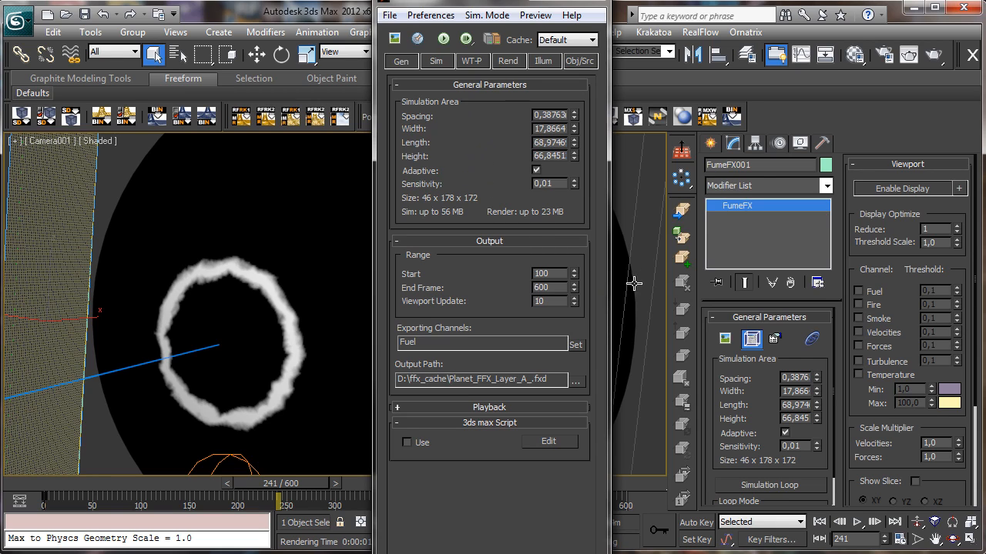
pyautogui.click(25, 487)
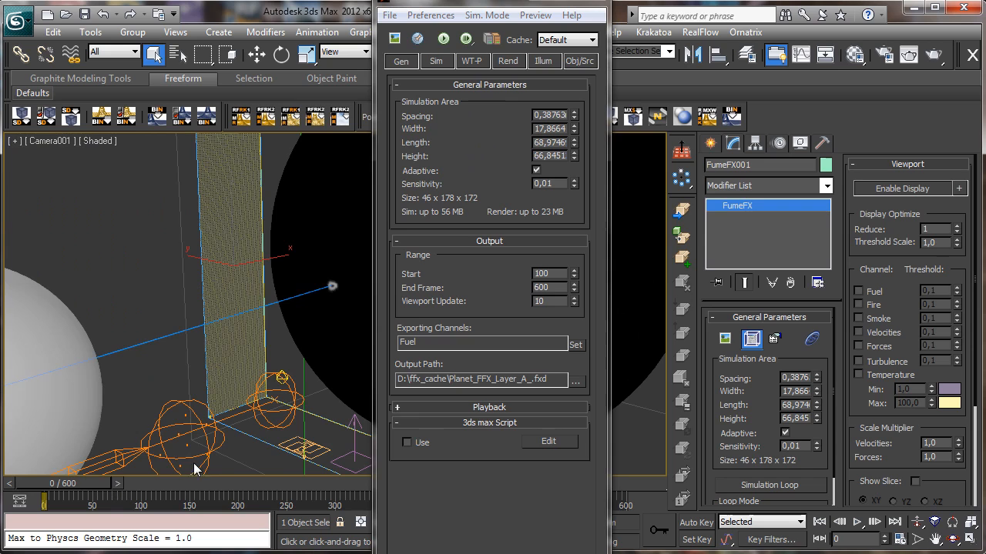
# - Set the Birth amount of PF Source 001 to 150000 particles in Particle View and re-enable the particle source
pyautogui.click(291, 447)
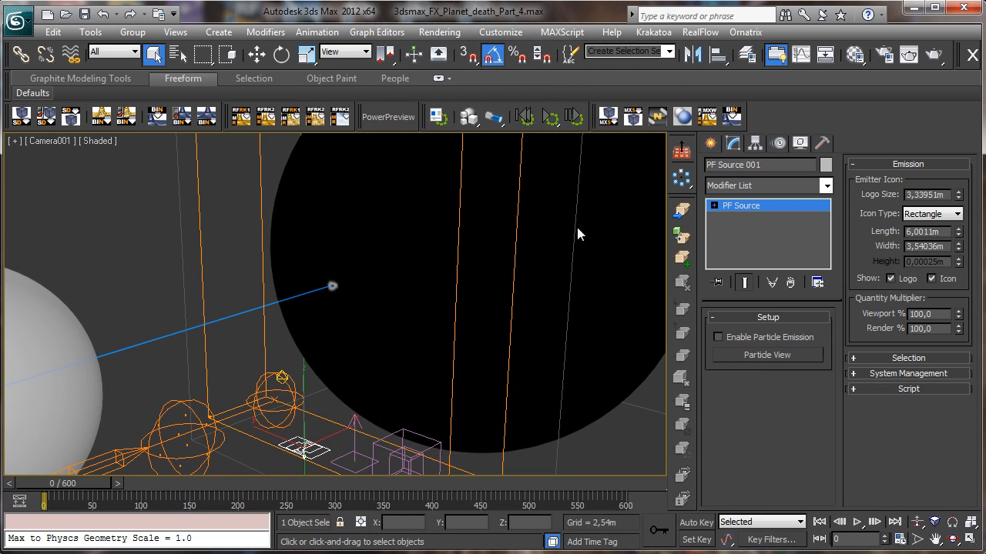
pyautogui.press('6')
pyautogui.doubleClick(339, 119)
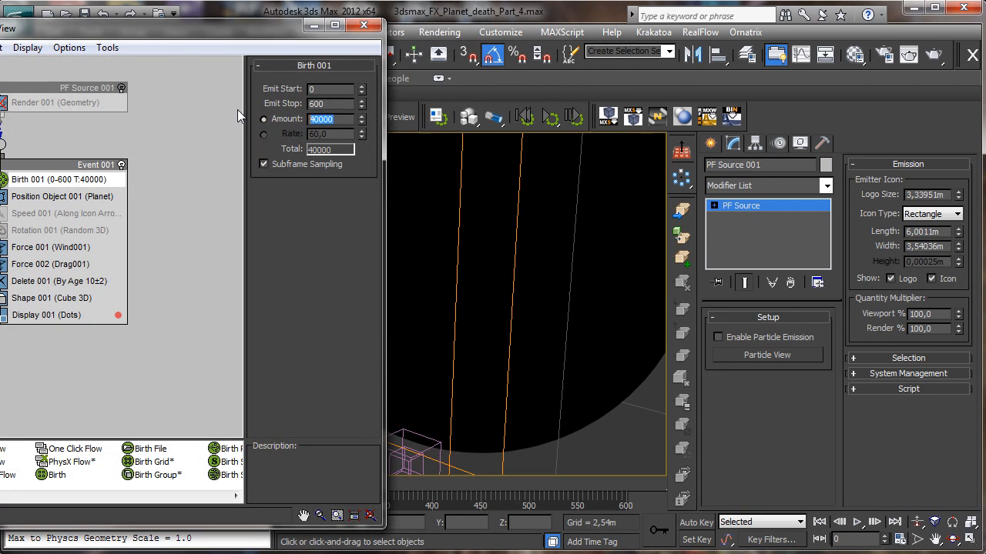
pyautogui.write('150000')
pyautogui.press('Return')
pyautogui.click(121, 88)
pyautogui.click(364, 24)
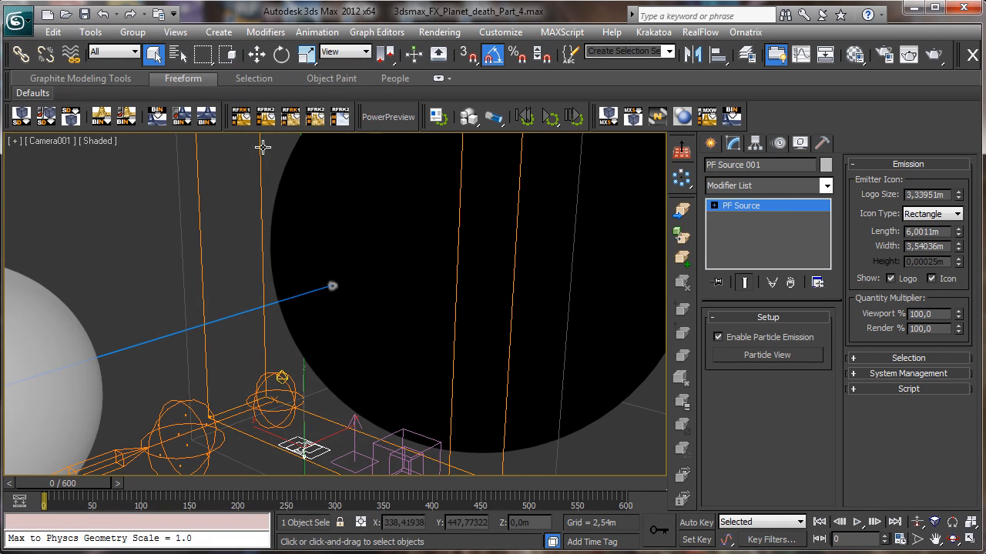
# - Select the FumeFX001 box again and show its simulation parameters to check the turbulence settings
pyautogui.click(261, 217)
pyautogui.click(725, 339)
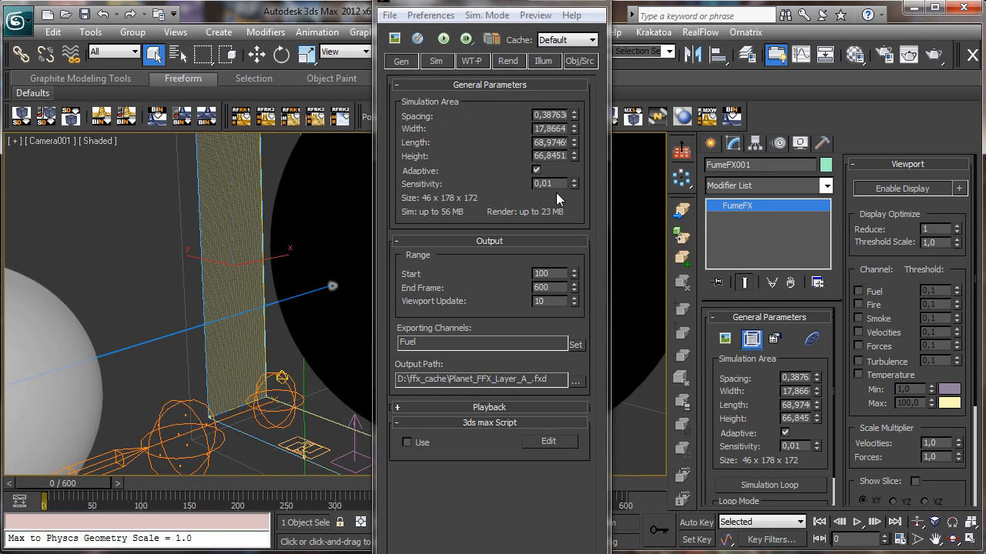
pyautogui.click(437, 61)
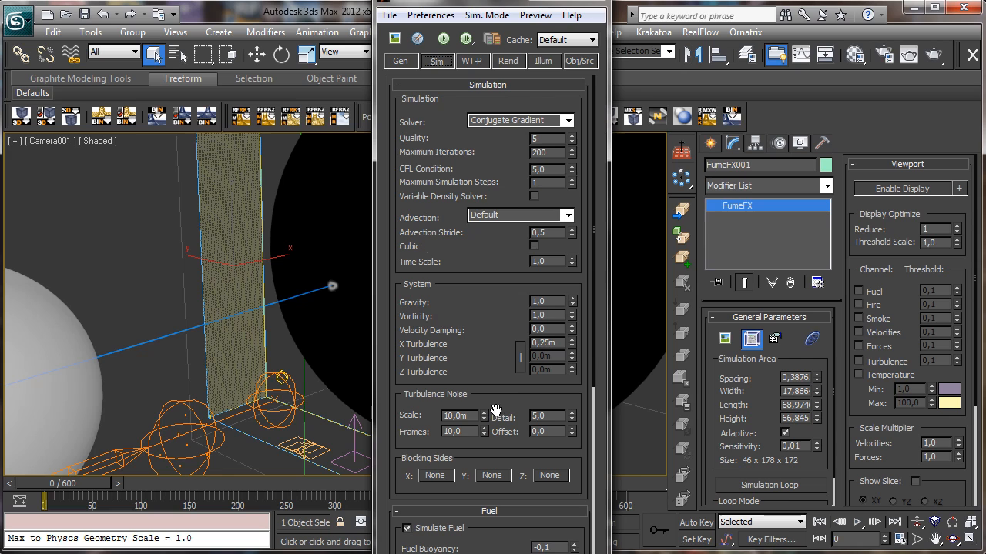
# - Create a Tape helper about 11.49 m long on the ground beside the particle source
pyautogui.click(710, 144)
pyautogui.click(788, 169)
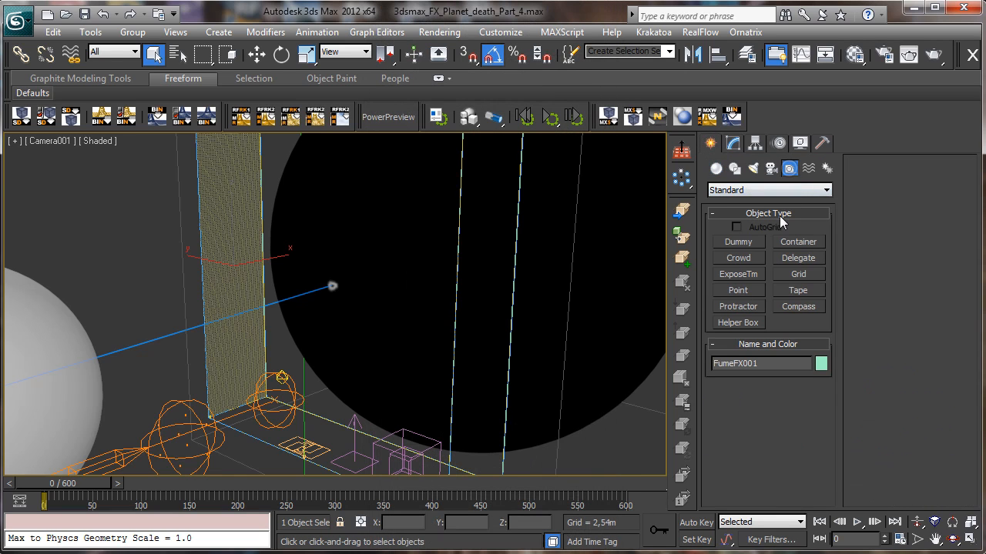
pyautogui.click(797, 291)
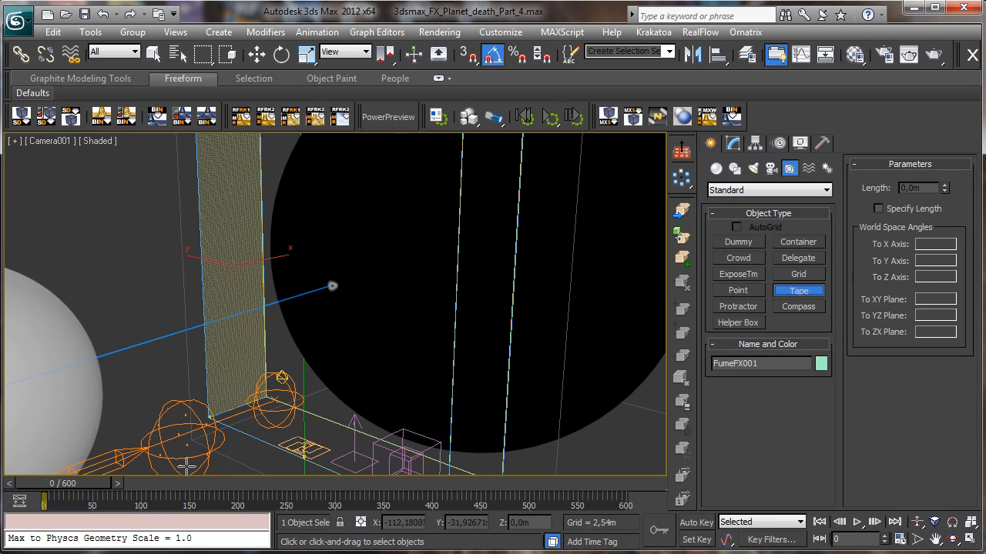
pyautogui.moveTo(234, 444); pyautogui.dragTo(289, 472)
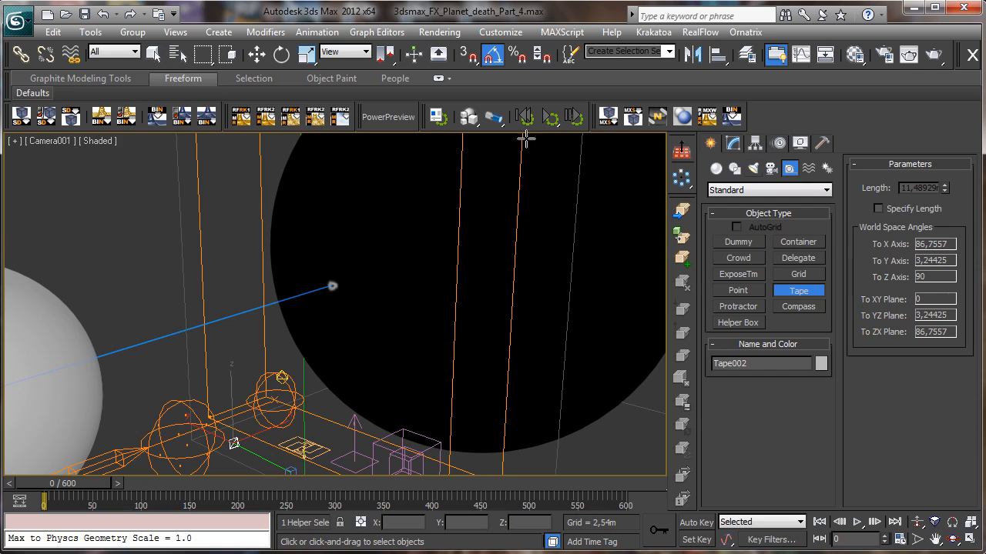
# - Set the FumeFX001 turbulence noise scale to 1,5 m in the simulation parameters and save the scene
pyautogui.click(906, 208)
pyautogui.moveTo(947, 196); pyautogui.dragTo(951, 207)
pyautogui.click(153, 53)
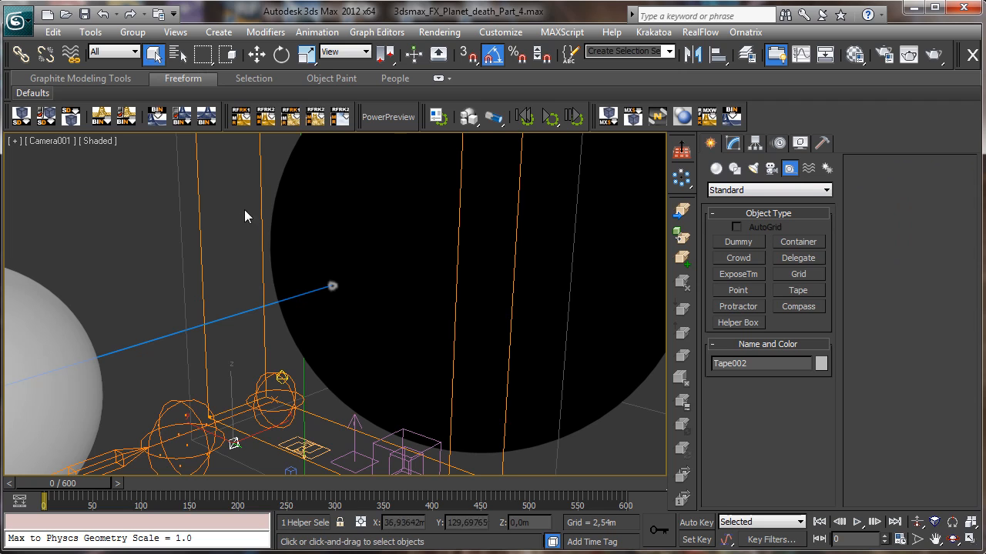
pyautogui.click(266, 206)
pyautogui.click(734, 144)
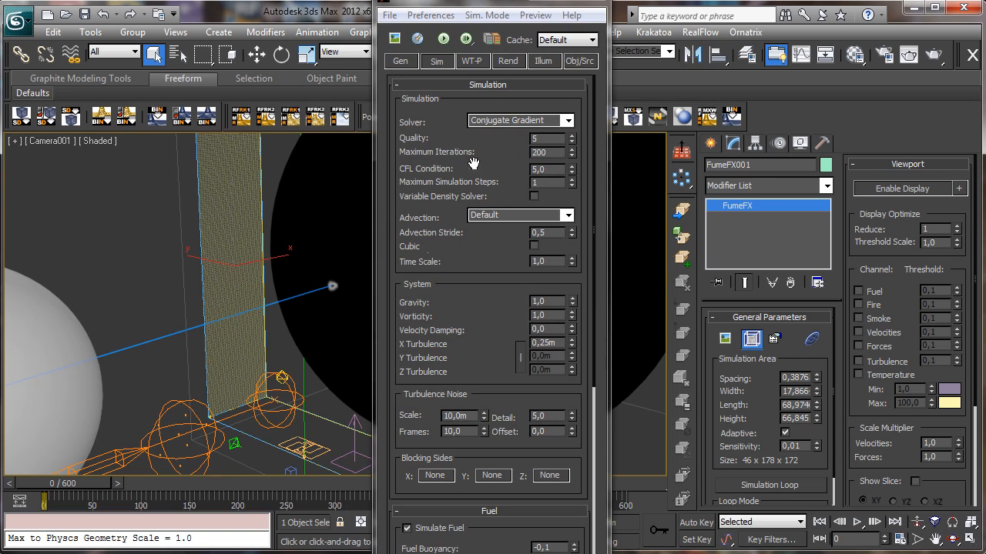
pyautogui.click(435, 67)
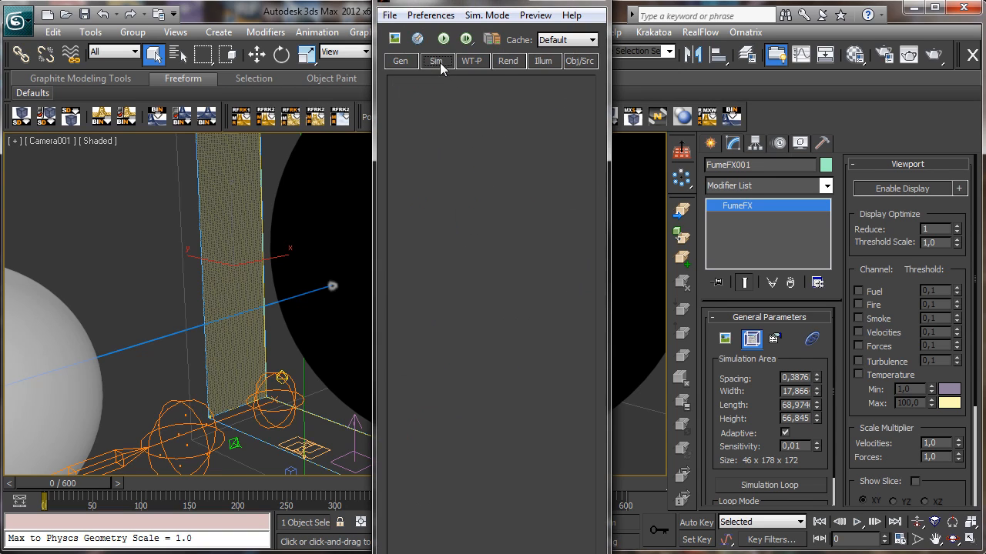
pyautogui.moveTo(506, 259); pyautogui.dragTo(507, 108)
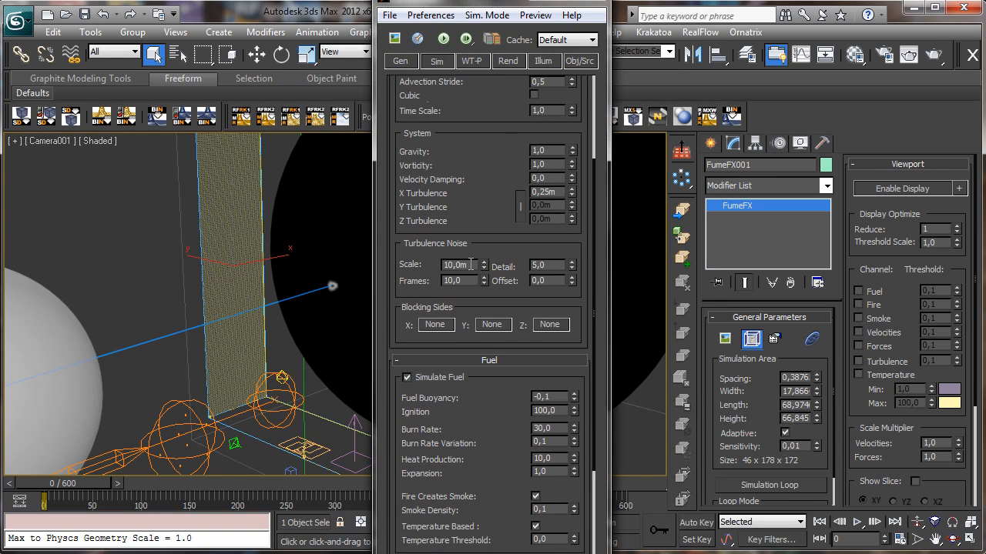
pyautogui.doubleClick(471, 264)
pyautogui.write('1,5')
pyautogui.press('Return')
pyautogui.click(592, 2)
pyautogui.click(84, 14)
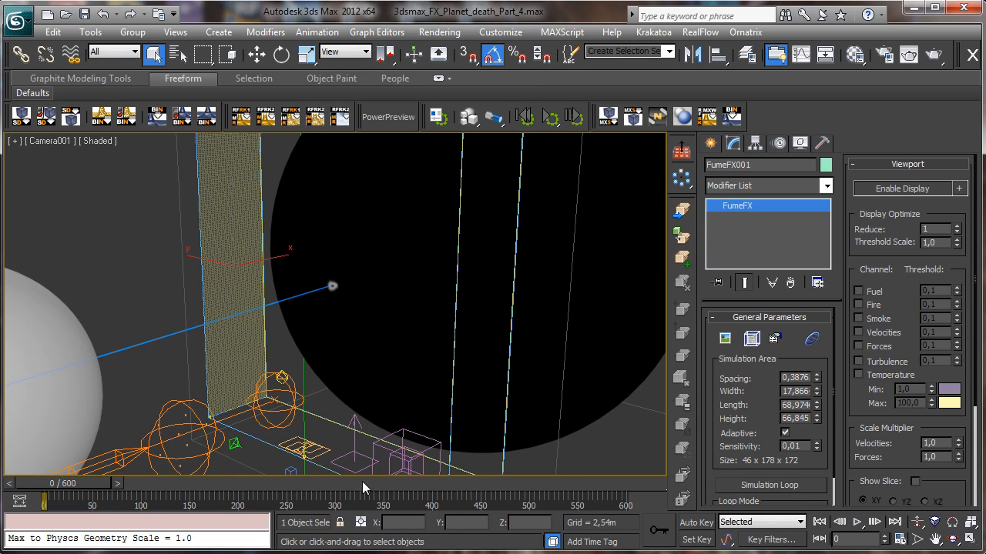
# - Open the FumeFX output preview, move it clear of the simulation parameters and start the default simulation
pyautogui.click(751, 339)
pyautogui.click(416, 38)
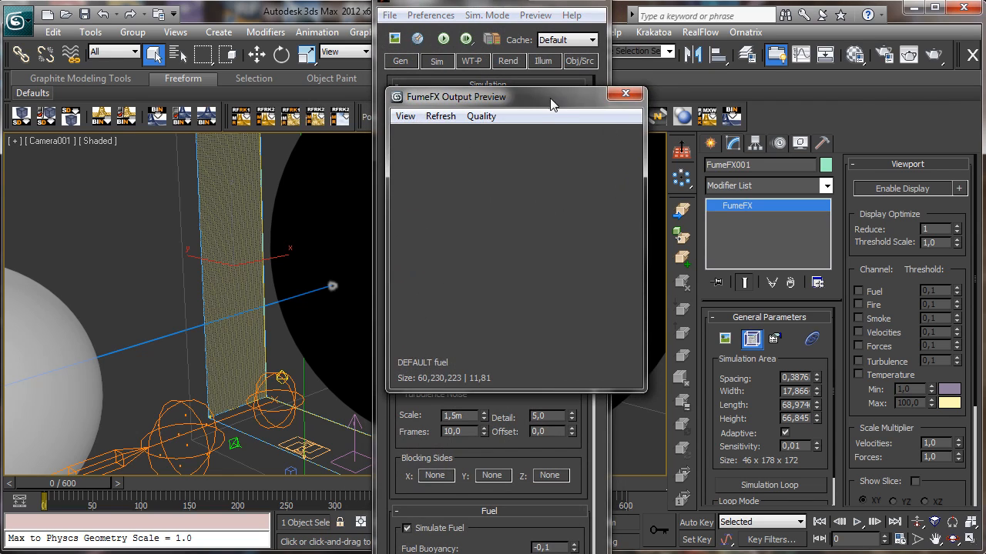
pyautogui.moveTo(541, 106); pyautogui.dragTo(819, 52)
pyautogui.click(443, 38)
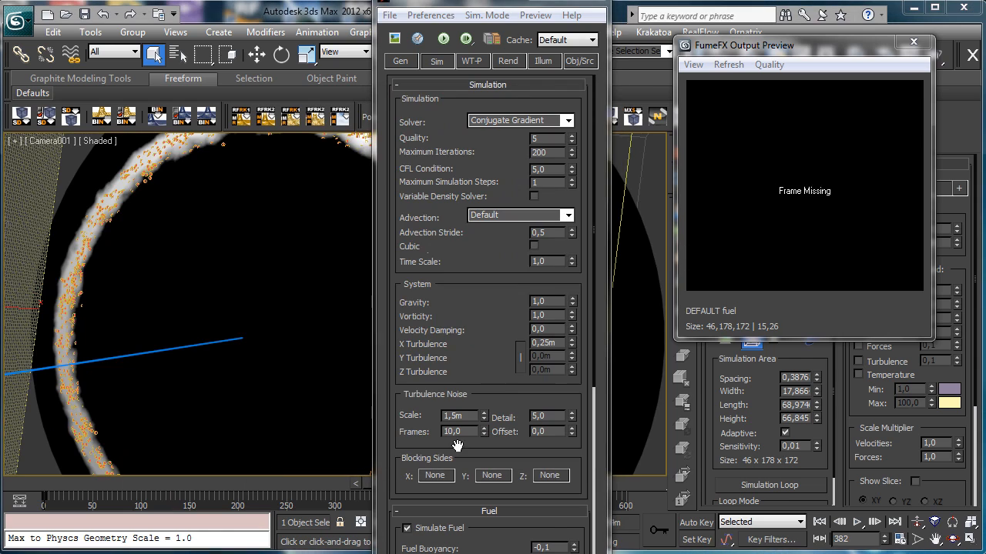
# - Return to frame 0, disable particle emission on PF Source 001 and reselect the FumeFX001 box
pyautogui.click(819, 522)
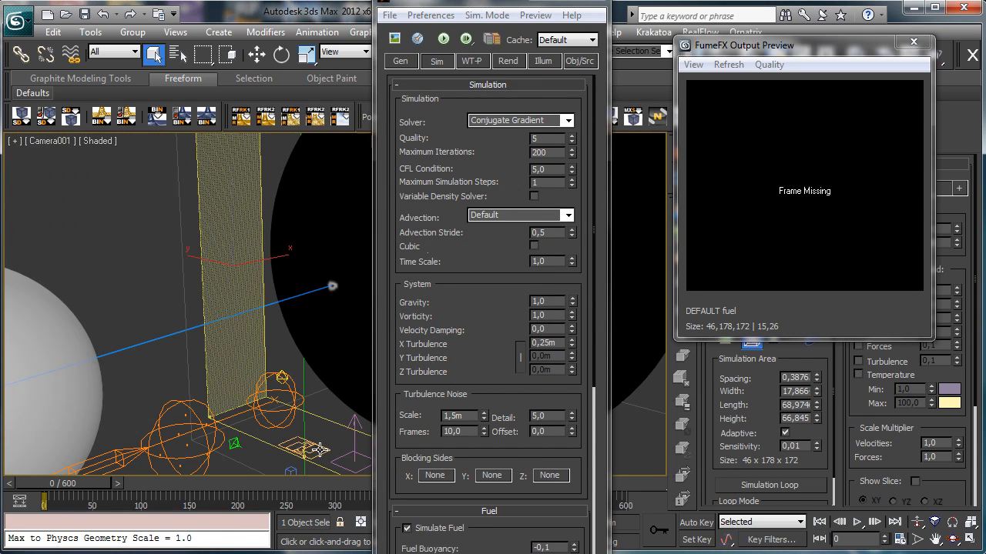
pyautogui.click(318, 449)
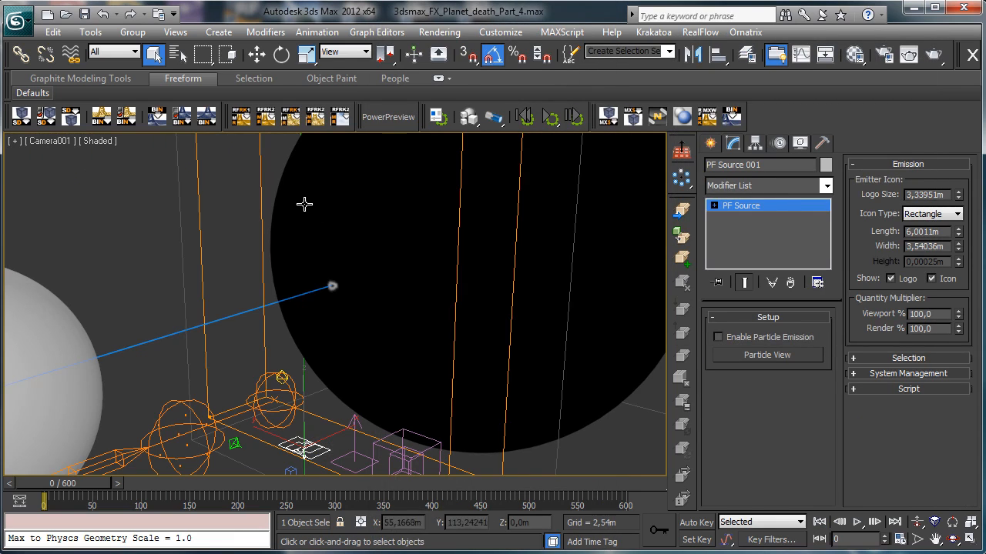
pyautogui.click(260, 196)
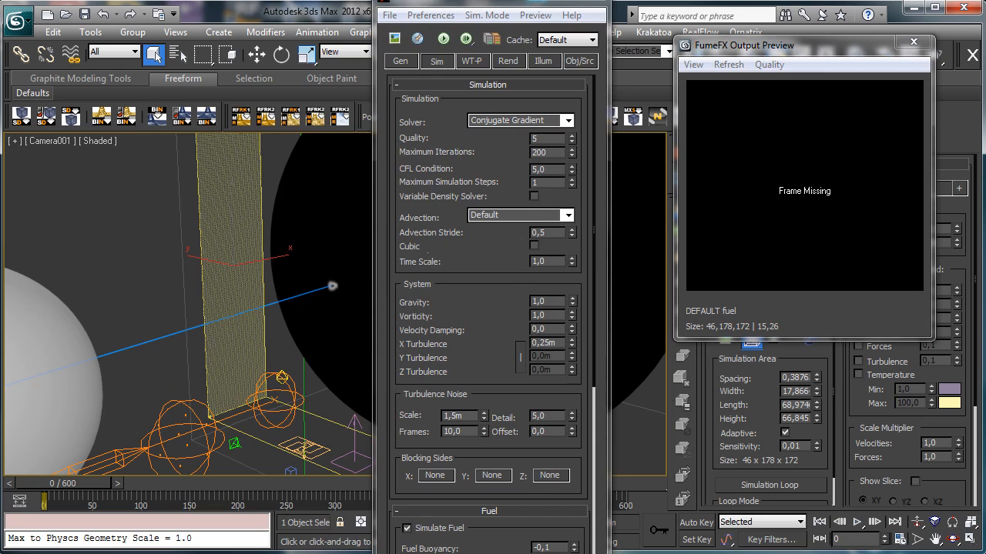
# - Scrub the timeline to frame 329 with the output preview in view and test-render the Camera001 view
pyautogui.click(536, 3)
pyautogui.moveTo(773, 45); pyautogui.dragTo(581, 111)
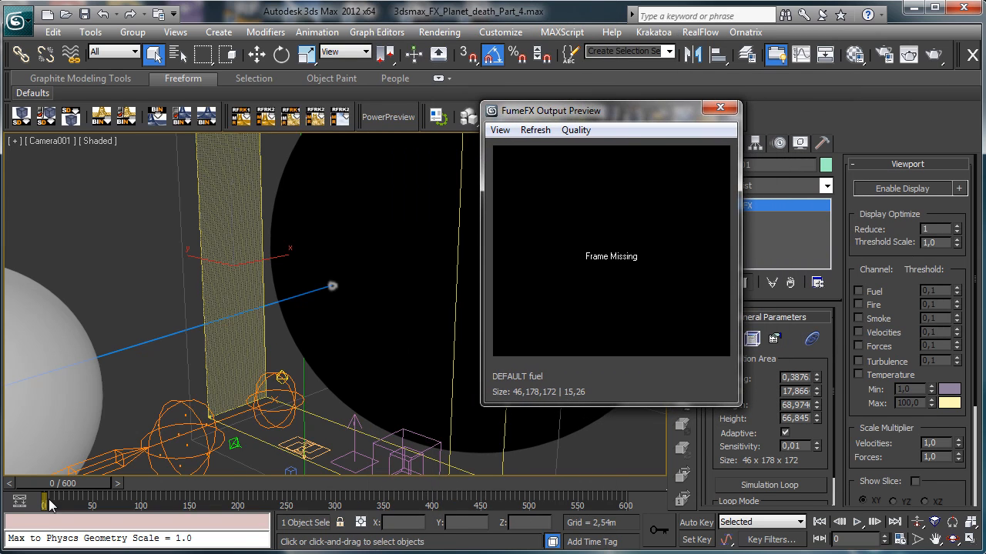
pyautogui.moveTo(53, 492); pyautogui.dragTo(342, 490)
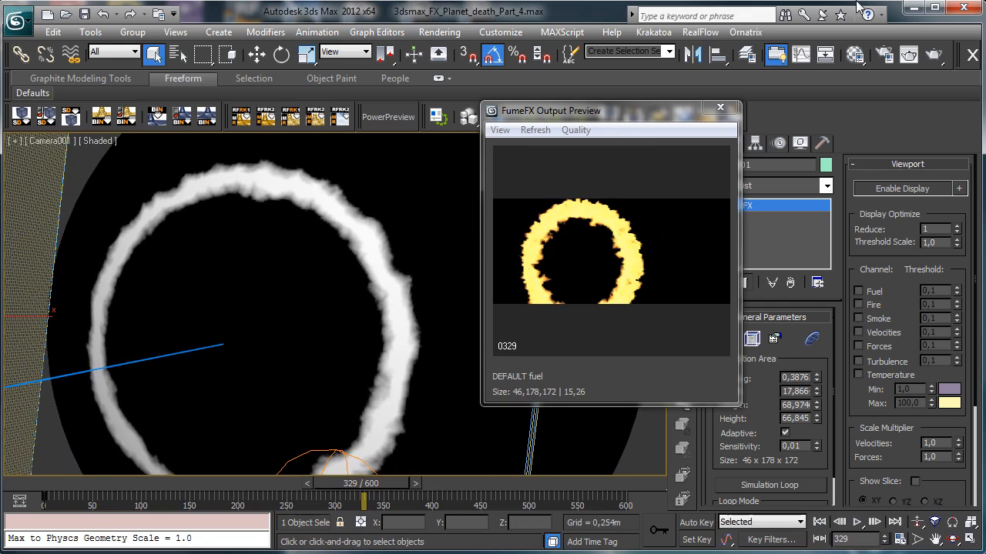
pyautogui.click(935, 55)
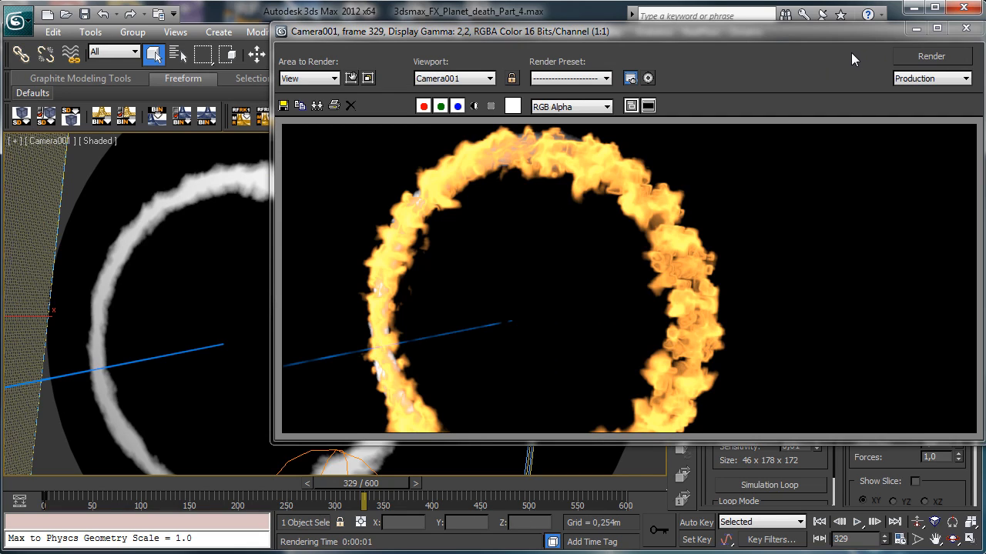
pyautogui.click(965, 28)
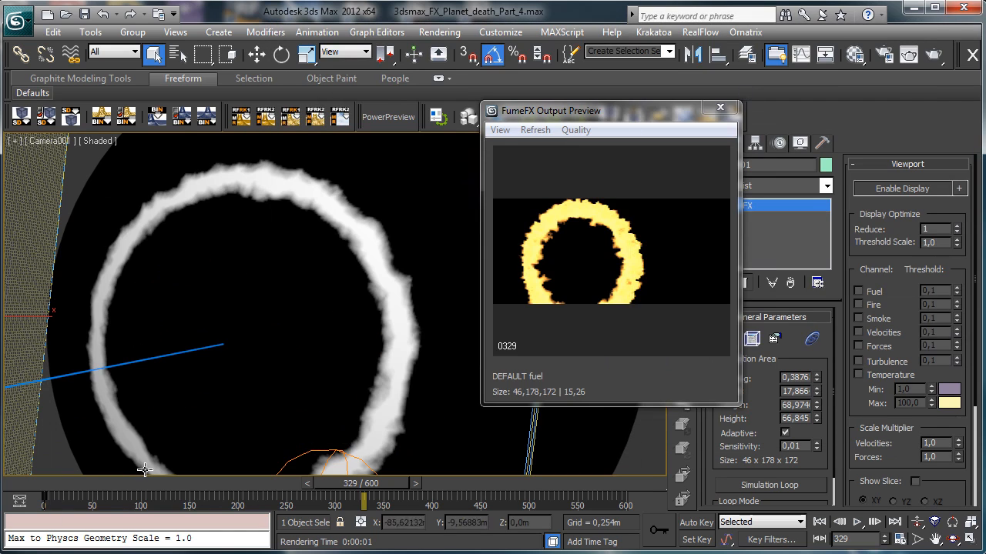
# - Move the timeline to frame 167 and test-render the fire ring from Camera001
pyautogui.moveTo(115, 483); pyautogui.dragTo(223, 484)
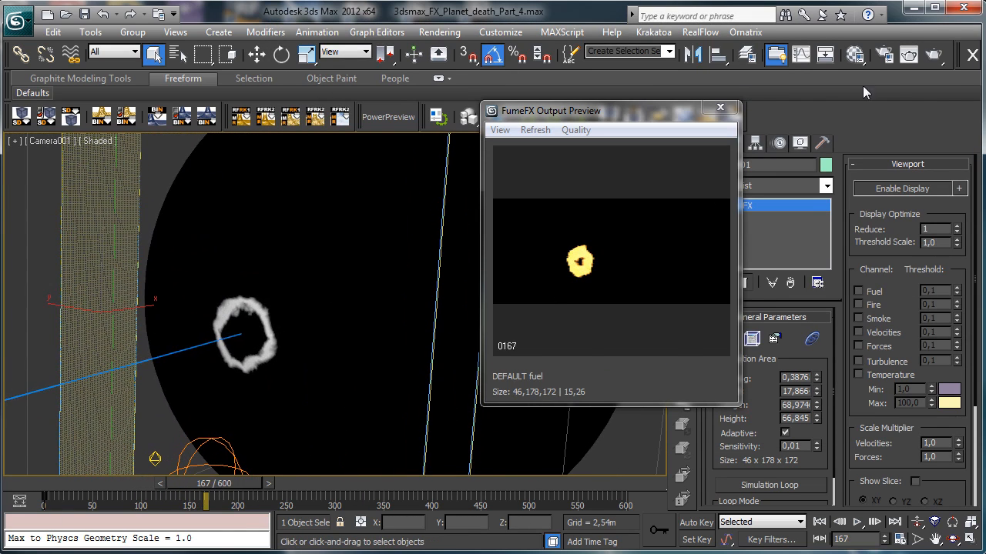
pyautogui.click(935, 54)
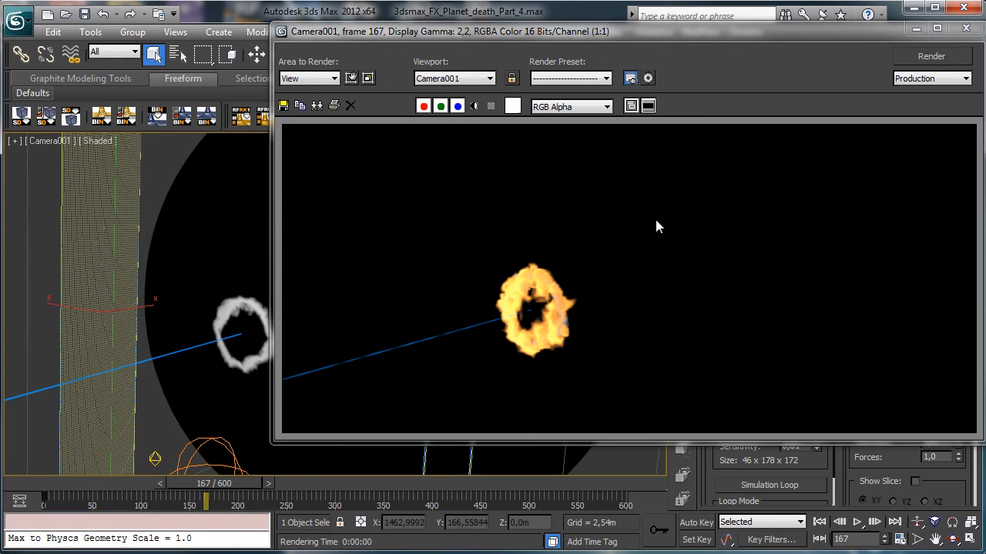
pyautogui.click(916, 30)
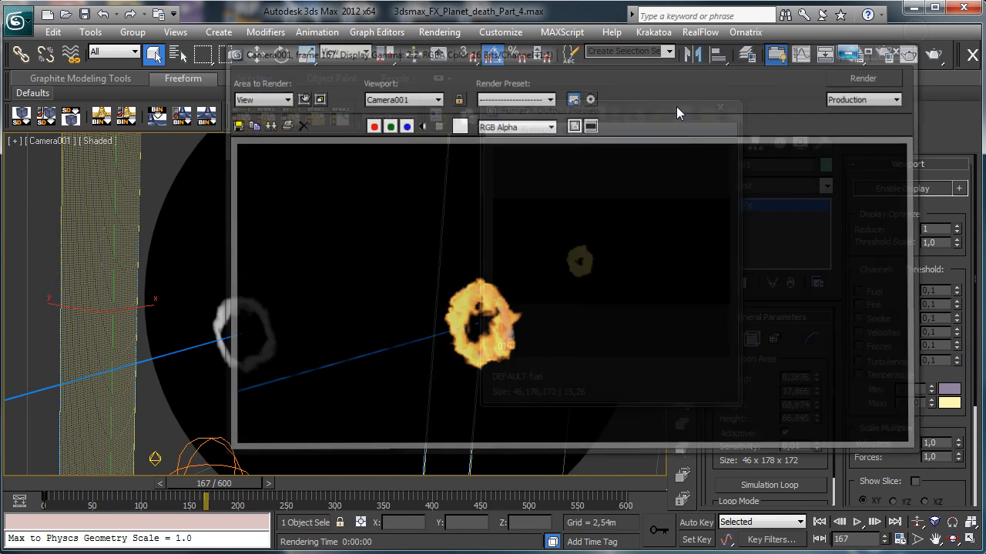
# - At frame 0, re-enable particle emission on PF Source 001 and set its Birth amount to 300000 in Particle View
pyautogui.click(20, 487)
pyautogui.click(315, 448)
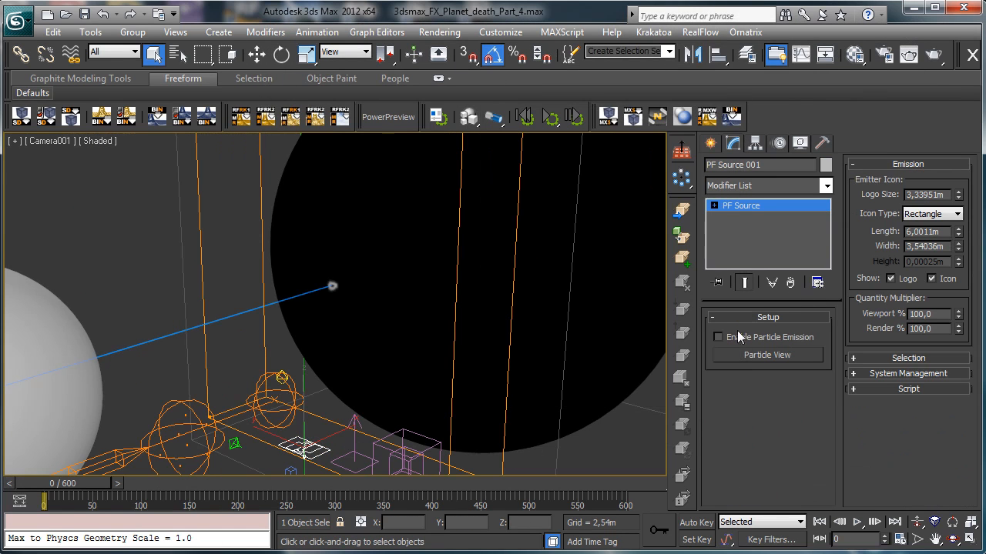
pyautogui.click(733, 356)
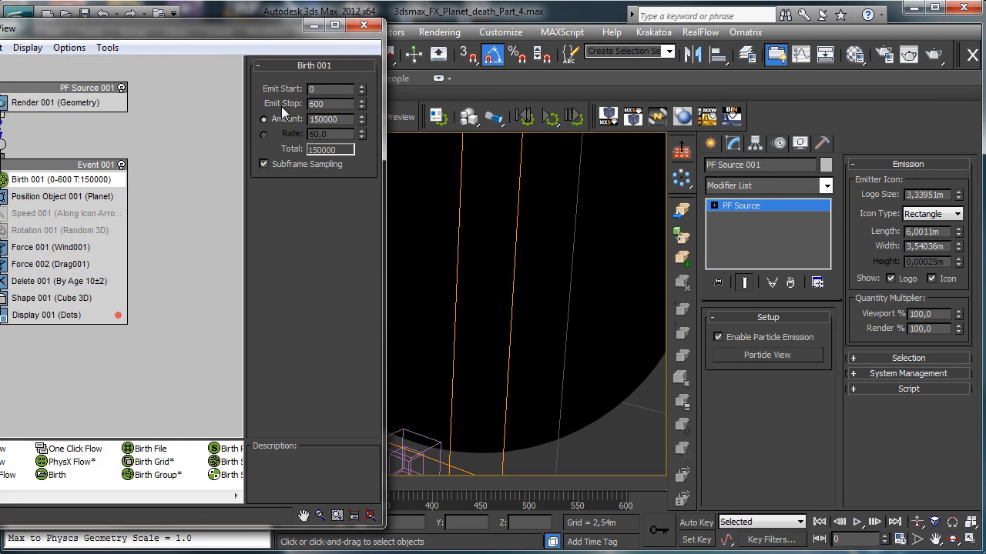
pyautogui.doubleClick(342, 119)
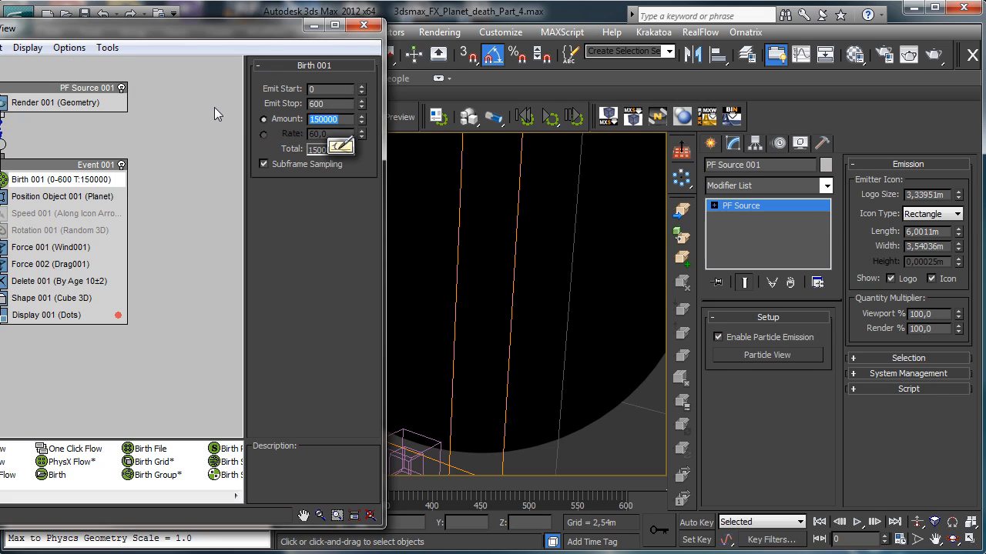
pyautogui.write('300000')
pyautogui.press('Return')
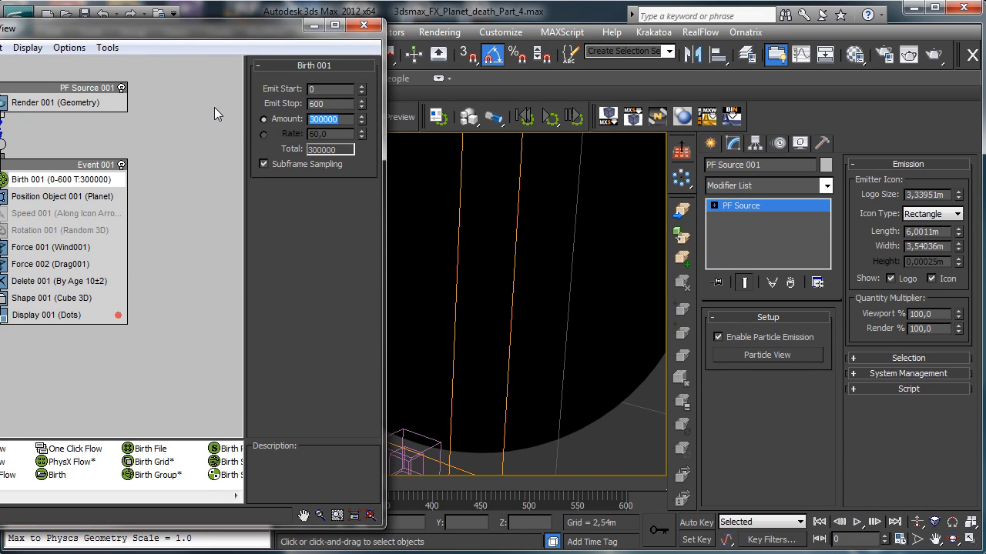
pyautogui.click(364, 26)
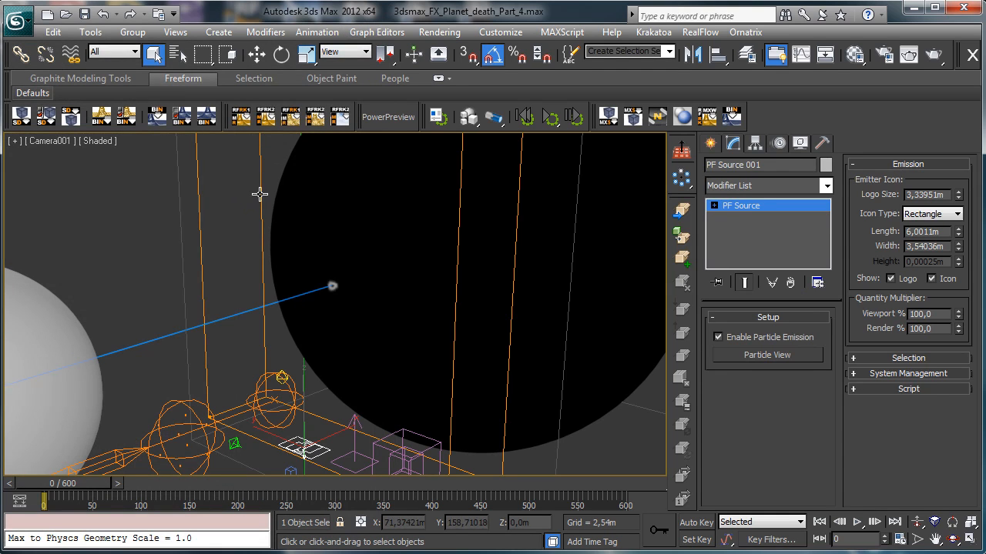
# - Select the FumeFX001 box and set its turbulence noise scale to 0,5 m in the simulation parameters
pyautogui.click(259, 194)
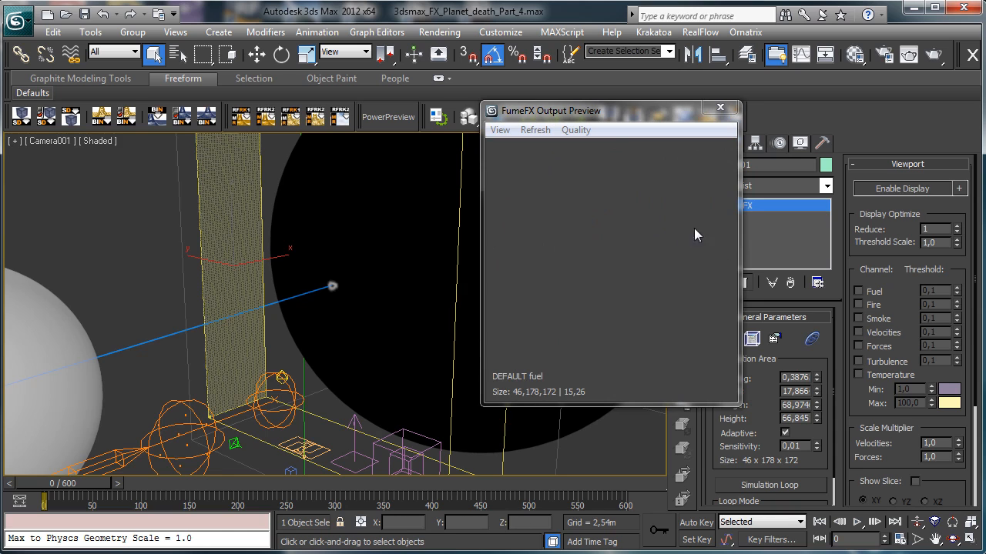
pyautogui.click(752, 339)
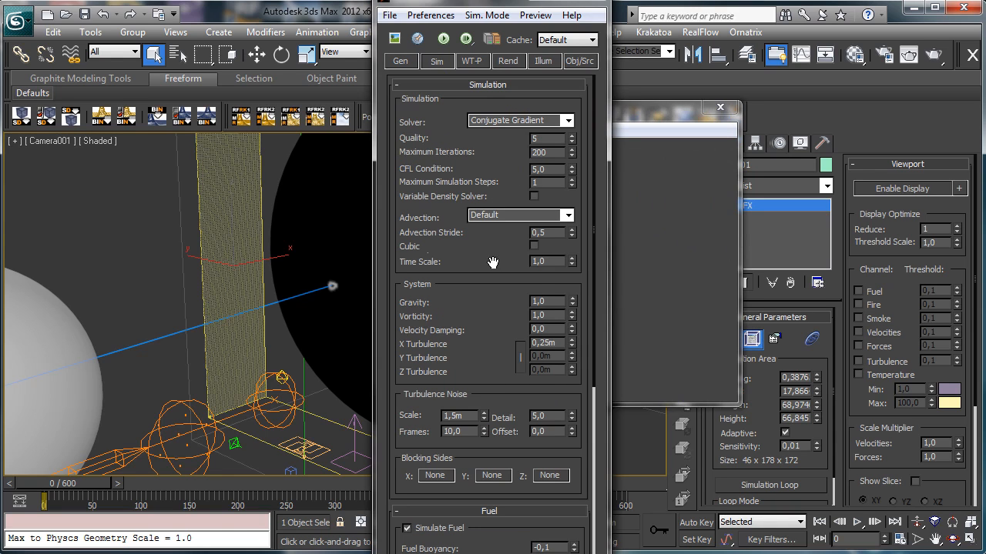
pyautogui.scroll(-5, 493, 263)
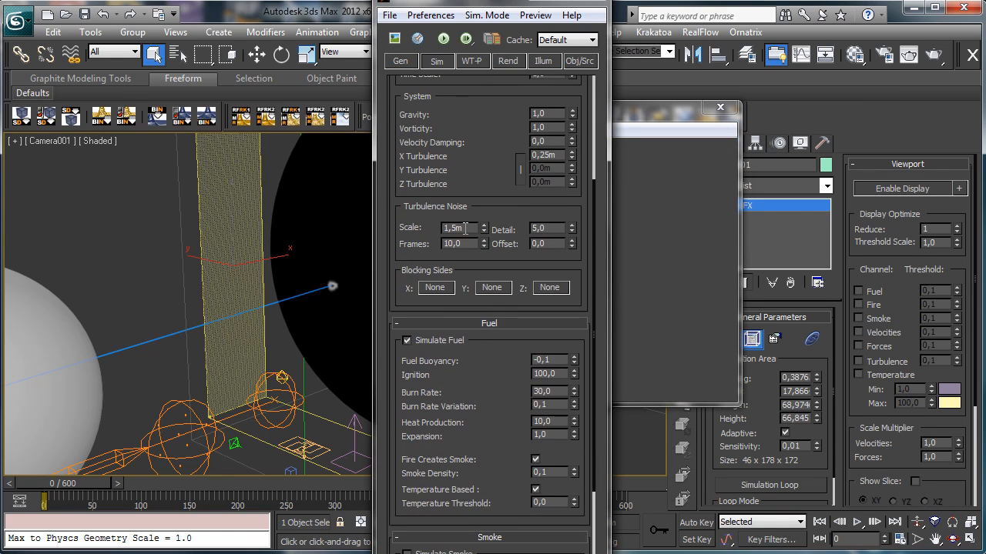
pyautogui.doubleClick(465, 228)
pyautogui.write('5')
pyautogui.press('Return')
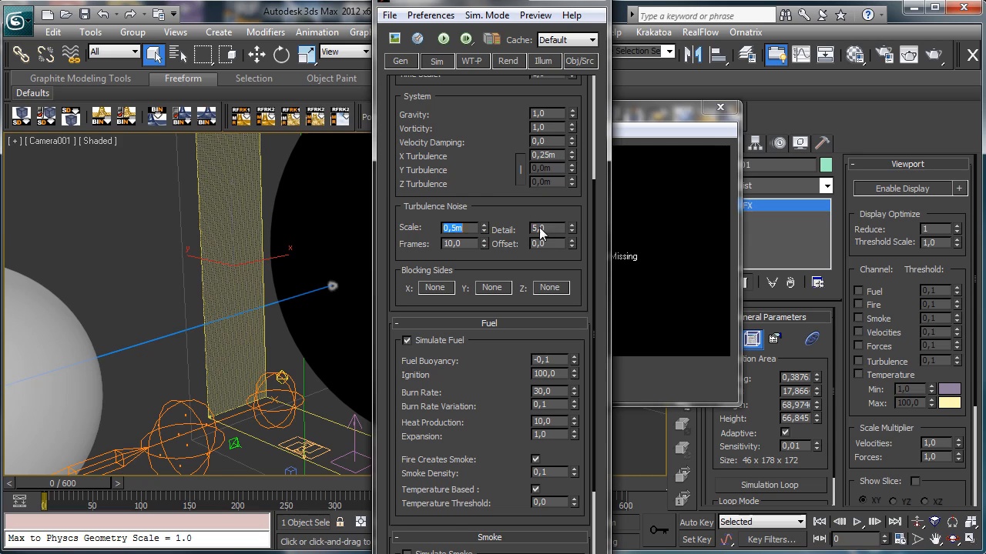
pyautogui.press('Tab')
# - Set the radius of FFX Particle Src001 to 7,0 and start the FumeFX simulation
pyautogui.scroll(-5, 487, 452)
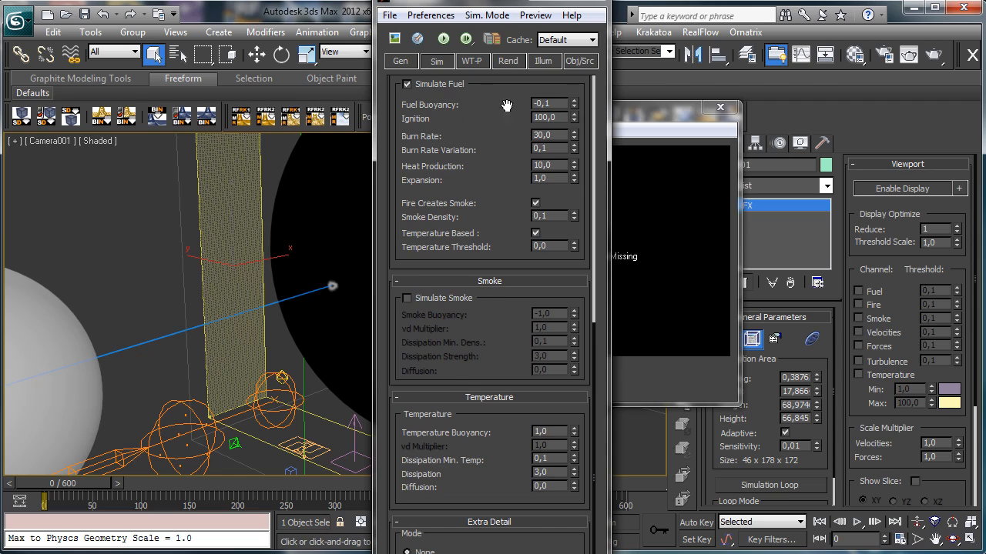
pyautogui.click(579, 61)
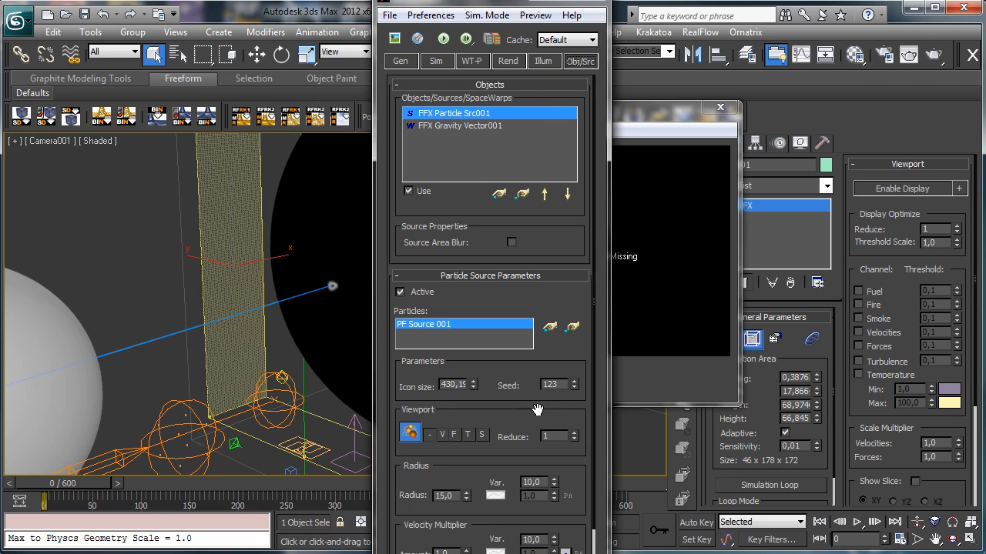
pyautogui.doubleClick(459, 495)
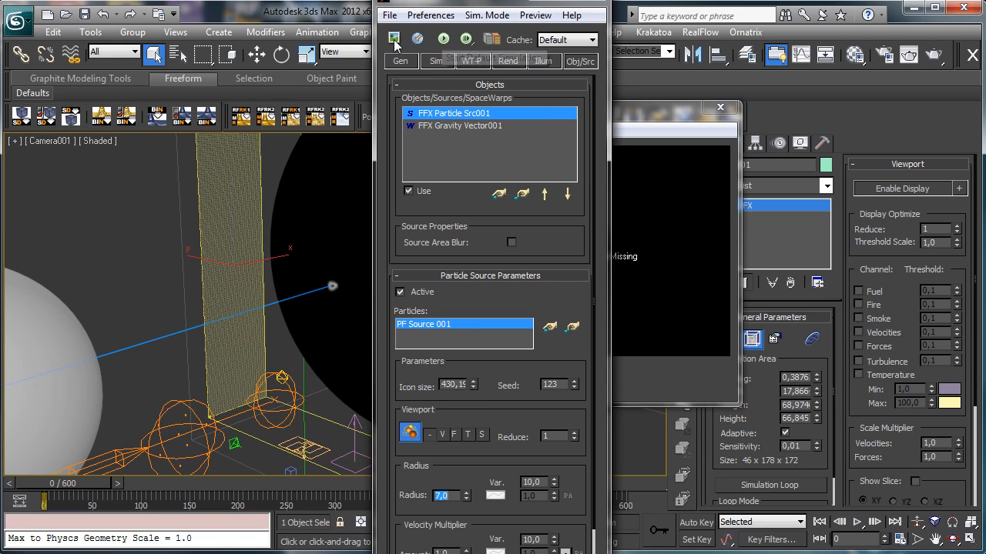
pyautogui.click(442, 40)
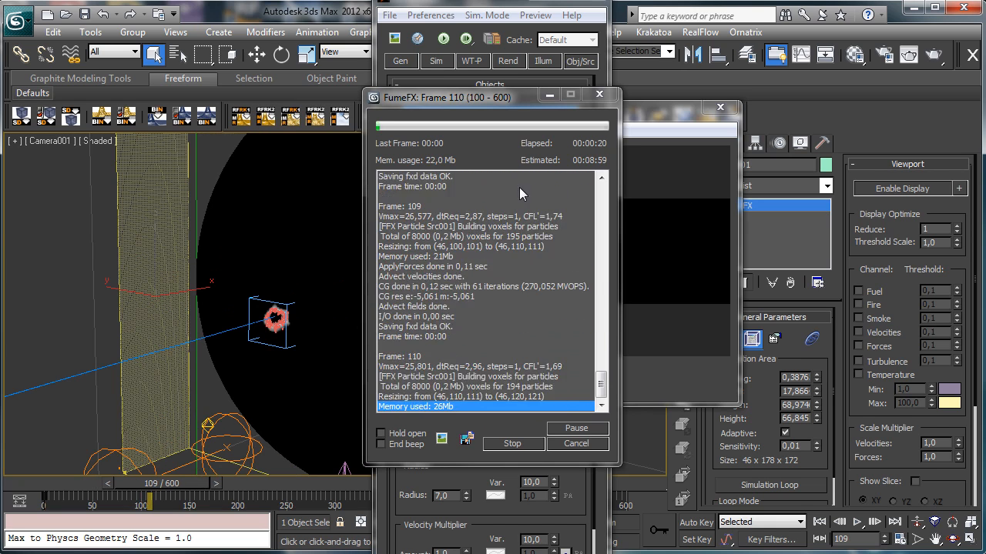
# - Move and enlarge the FumeFX output preview, then scrub the timeline to frame 212 to review the simulation
pyautogui.moveTo(690, 100); pyautogui.dragTo(858, 57)
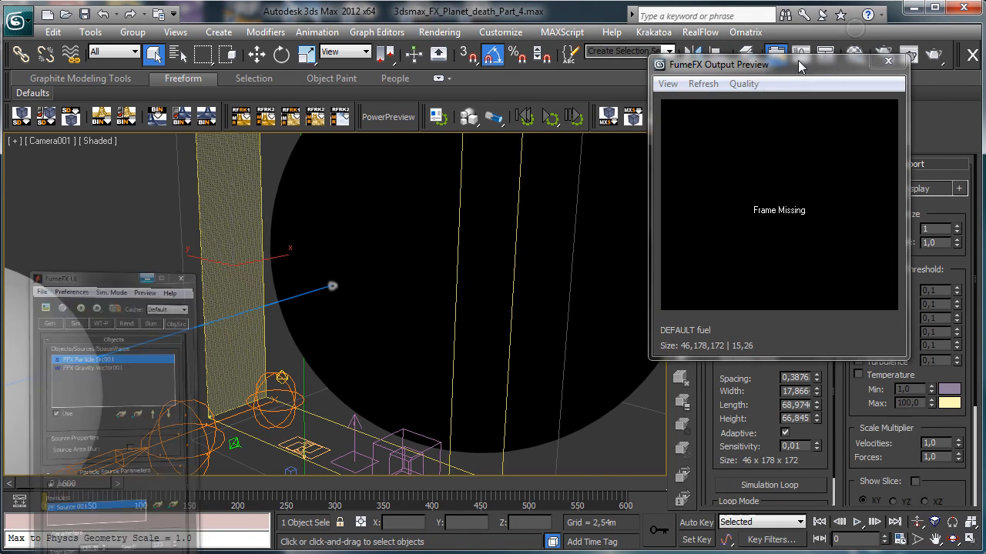
pyautogui.moveTo(651, 358); pyautogui.dragTo(586, 423)
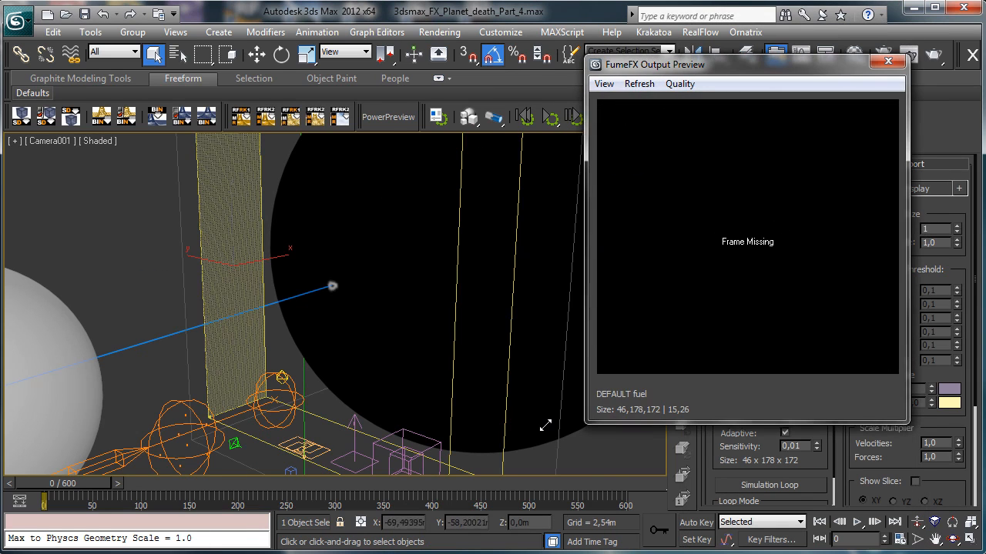
pyautogui.moveTo(94, 486); pyautogui.dragTo(287, 478)
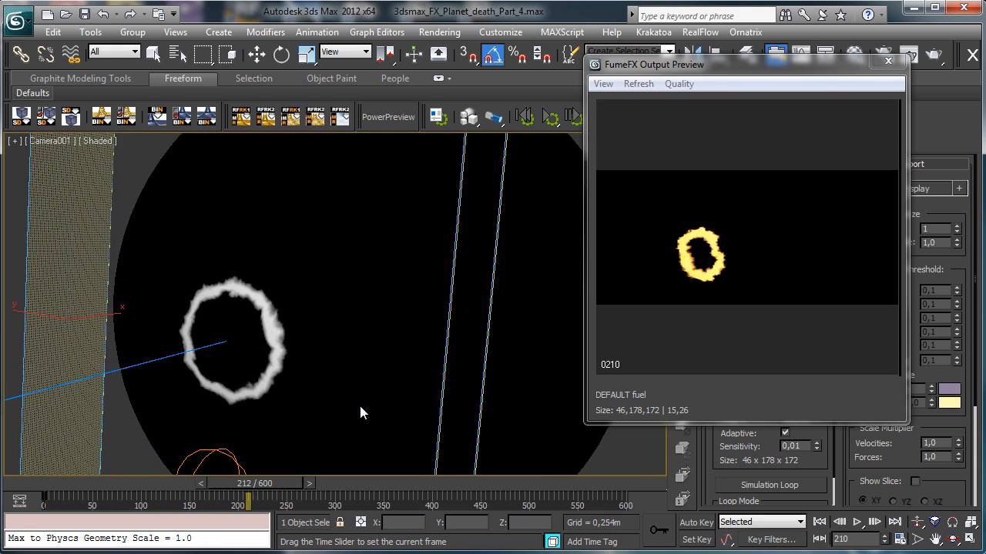
# - Step the animation back frame by frame to frame 201 while checking the ring in the output preview
pyautogui.click(201, 485)
pyautogui.click(200, 485)
pyautogui.click(201, 484)
pyautogui.click(200, 484)
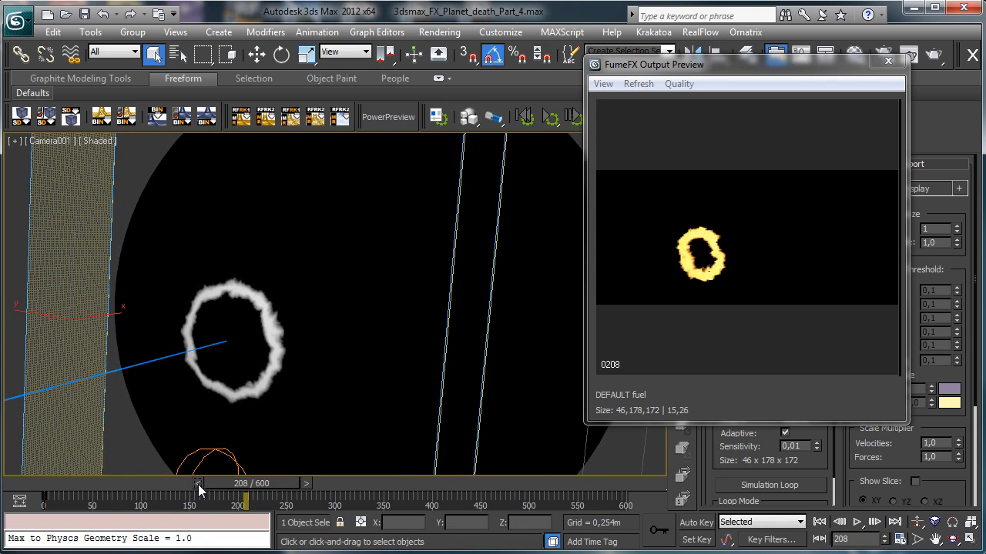
pyautogui.click(197, 485)
pyautogui.click(195, 485)
pyautogui.click(194, 486)
pyautogui.click(193, 485)
pyautogui.click(192, 485)
pyautogui.click(192, 484)
pyautogui.click(191, 485)
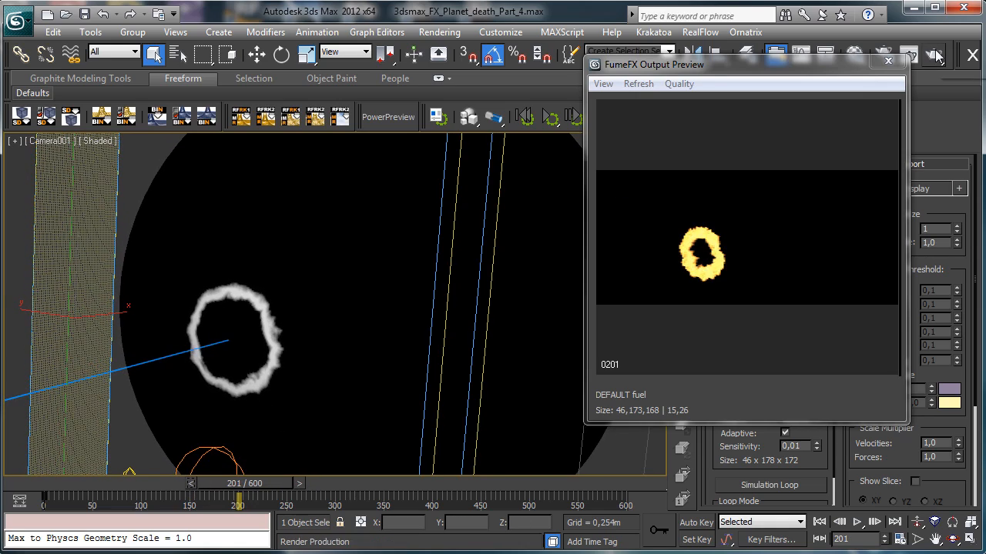
# - Test-render the camera view at frame 201, then close the render window and the output preview
pyautogui.click(936, 54)
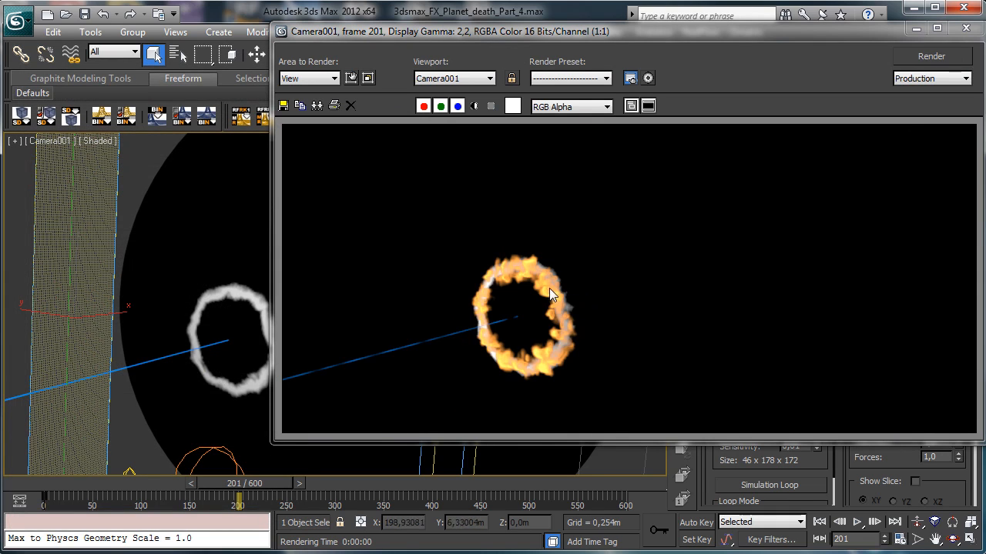
pyautogui.click(965, 28)
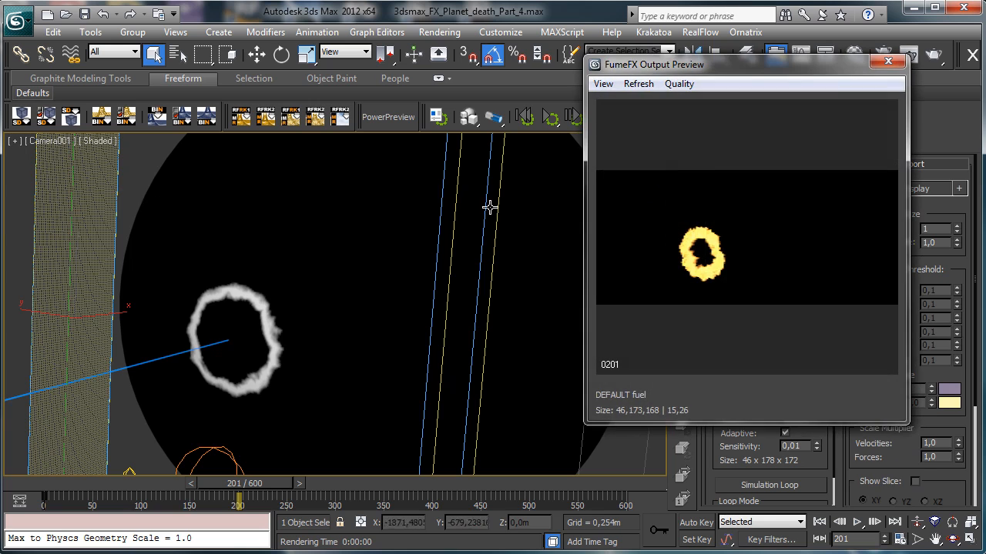
pyautogui.click(888, 60)
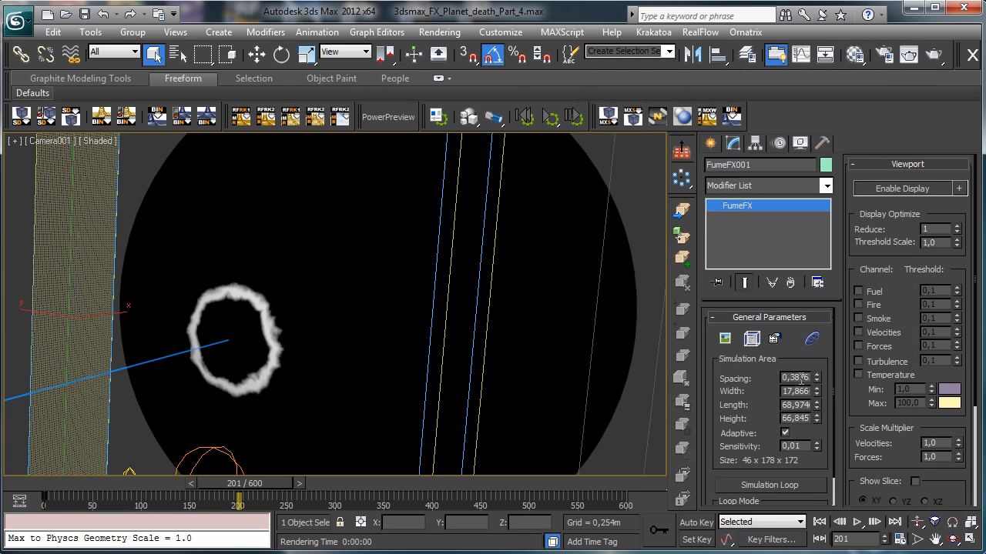
# - Shrink the FumeFX001 box to length 42,074 and height 48,128, then move it closer around the ring
pyautogui.moveTo(818, 396); pyautogui.dragTo(821, 411)
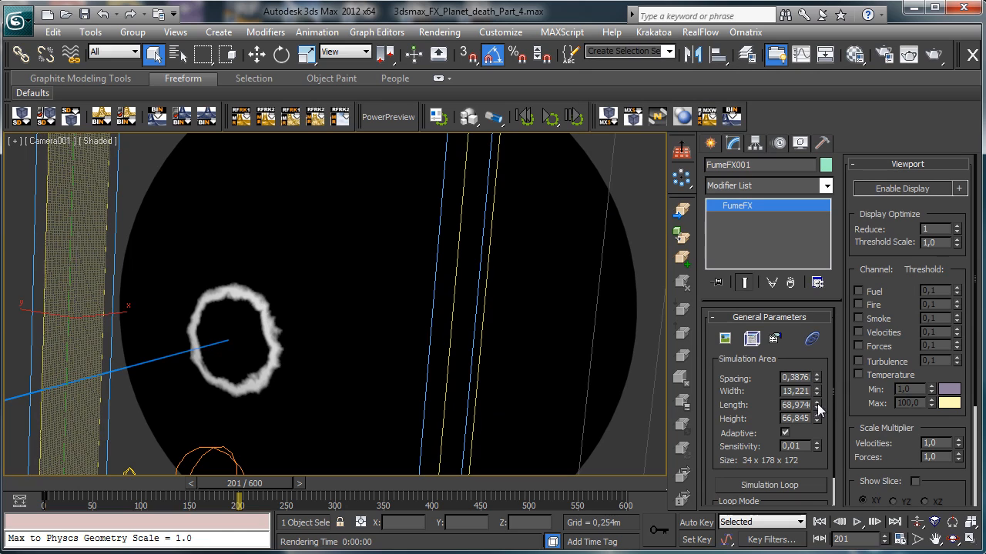
pyautogui.click(102, 13)
pyautogui.moveTo(819, 403); pyautogui.dragTo(820, 448)
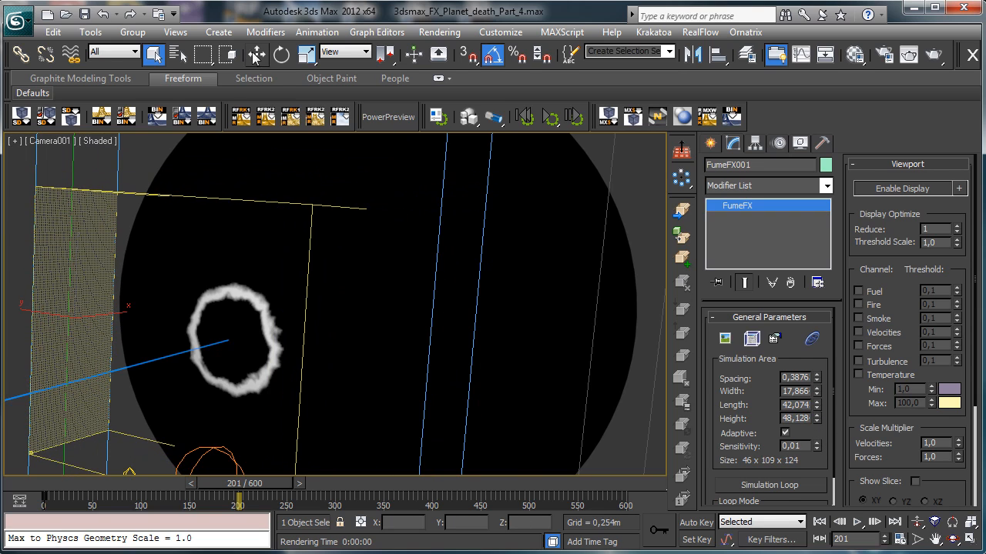
pyautogui.click(257, 53)
pyautogui.moveTo(42, 316); pyautogui.dragTo(90, 296)
pyautogui.click(154, 55)
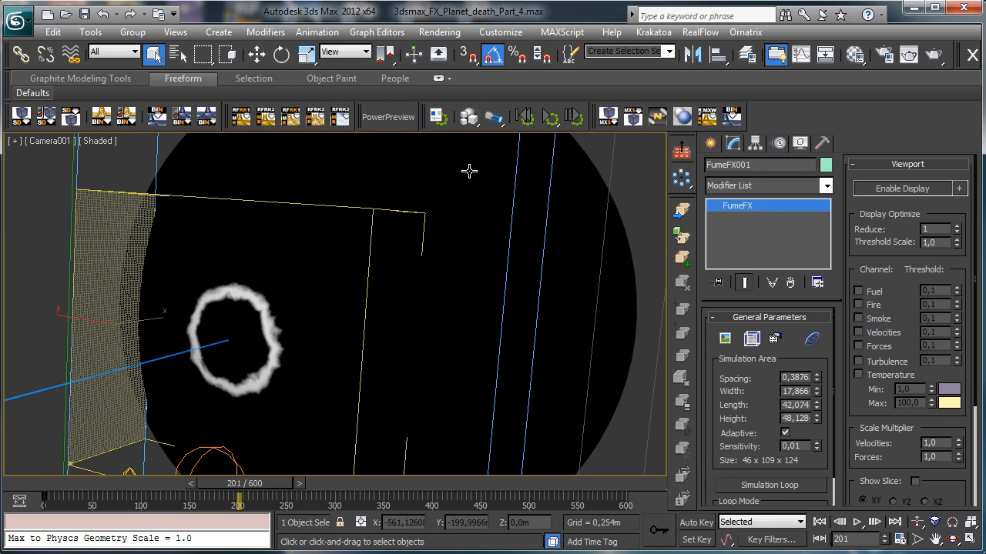
# - Open the FumeFX settings for FumeFX001 and reduce the grid spacing to about 0,178 in the general parameters
pyautogui.click(751, 339)
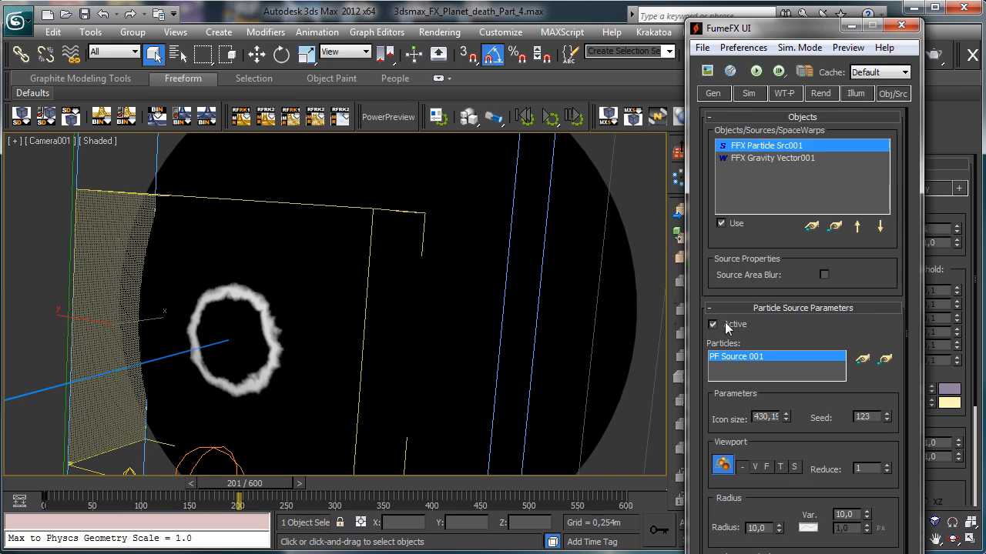
pyautogui.click(714, 94)
pyautogui.moveTo(767, 23); pyautogui.dragTo(710, 15)
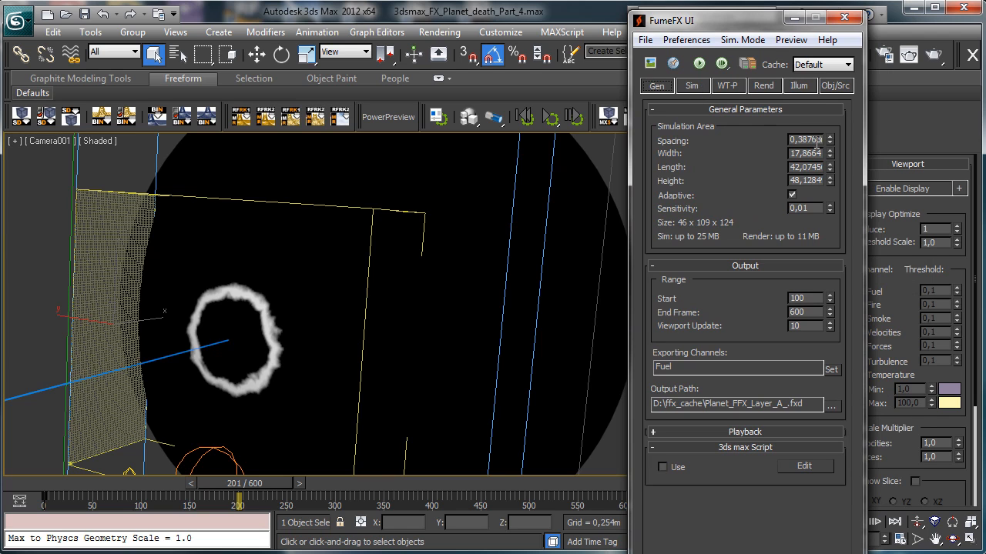
pyautogui.moveTo(830, 140); pyautogui.dragTo(823, 316)
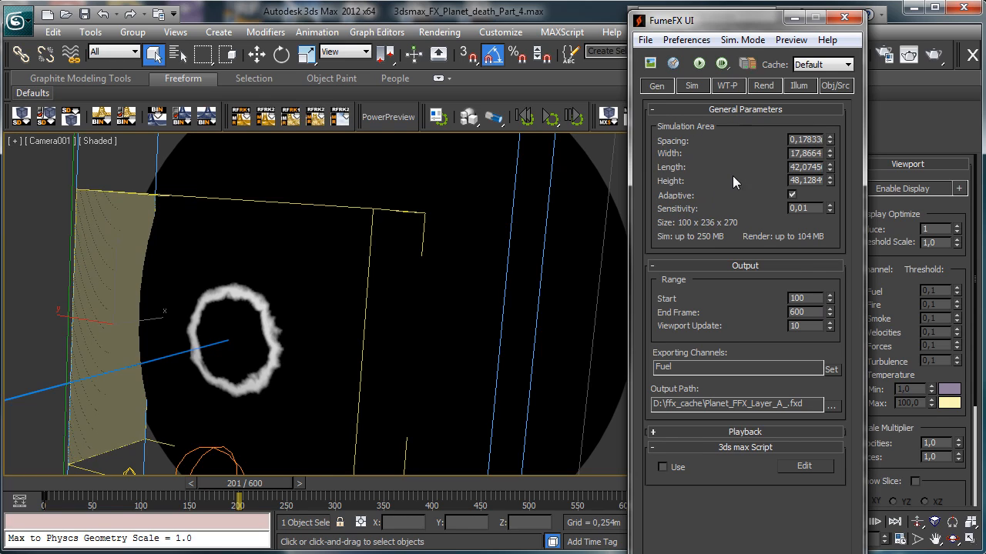
# - Set the simulation's extra detail mode to Wavelet Turbulence, collapsing the Simulation, Fuel, Smoke and Temperature sections
pyautogui.click(691, 85)
pyautogui.scroll(-10, 746, 308)
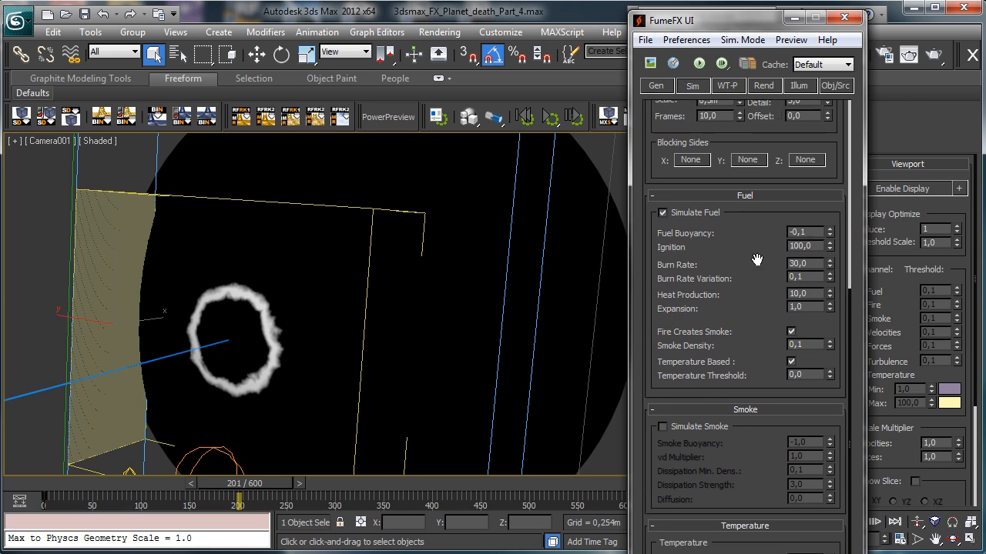
pyautogui.click(744, 185)
pyautogui.moveTo(741, 156); pyautogui.dragTo(738, 243)
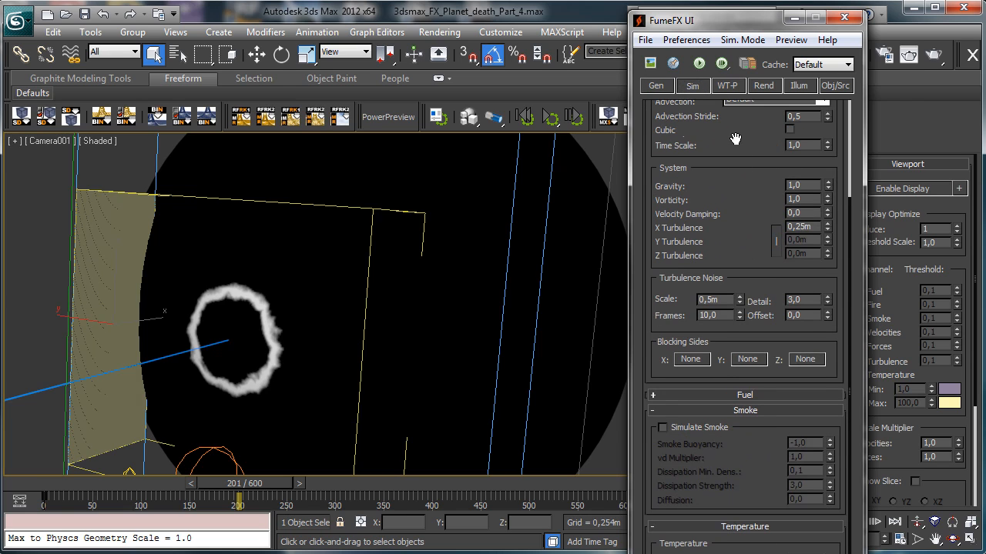
pyautogui.click(693, 411)
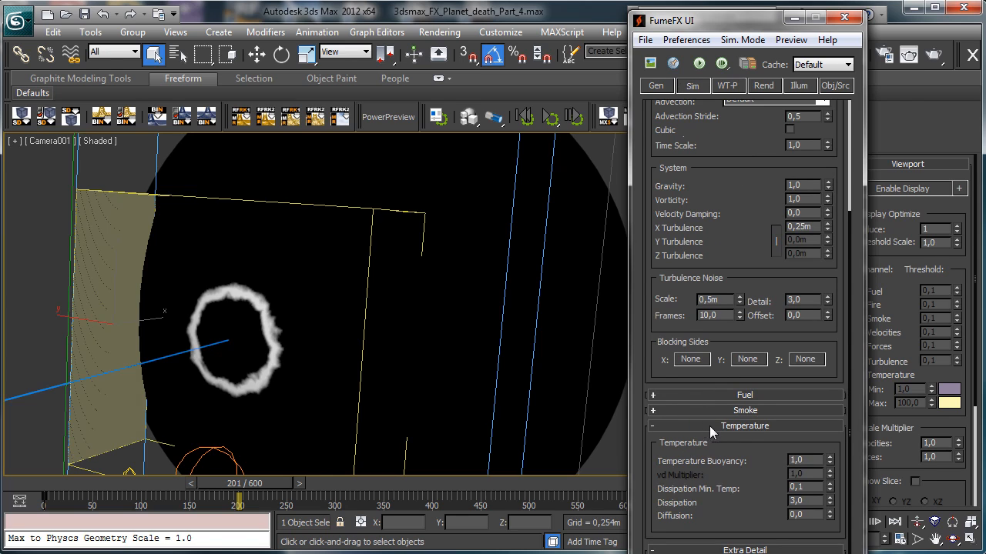
pyautogui.click(709, 426)
pyautogui.moveTo(728, 142); pyautogui.dragTo(736, 331)
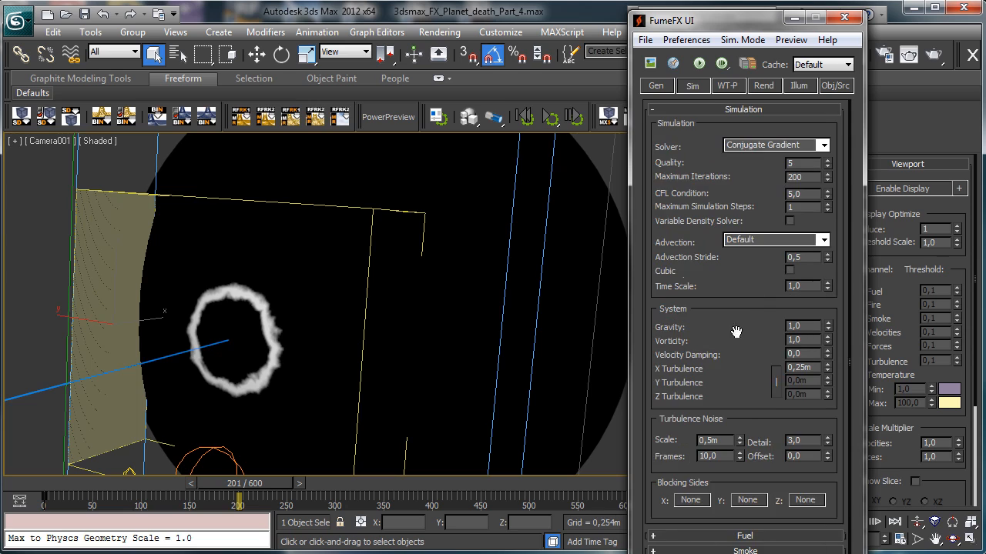
pyautogui.click(728, 111)
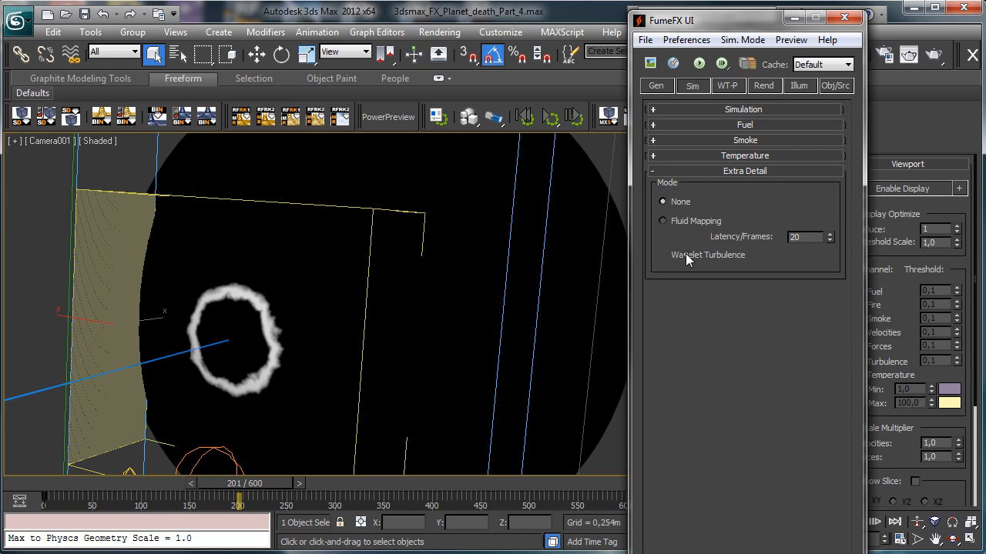
pyautogui.click(687, 86)
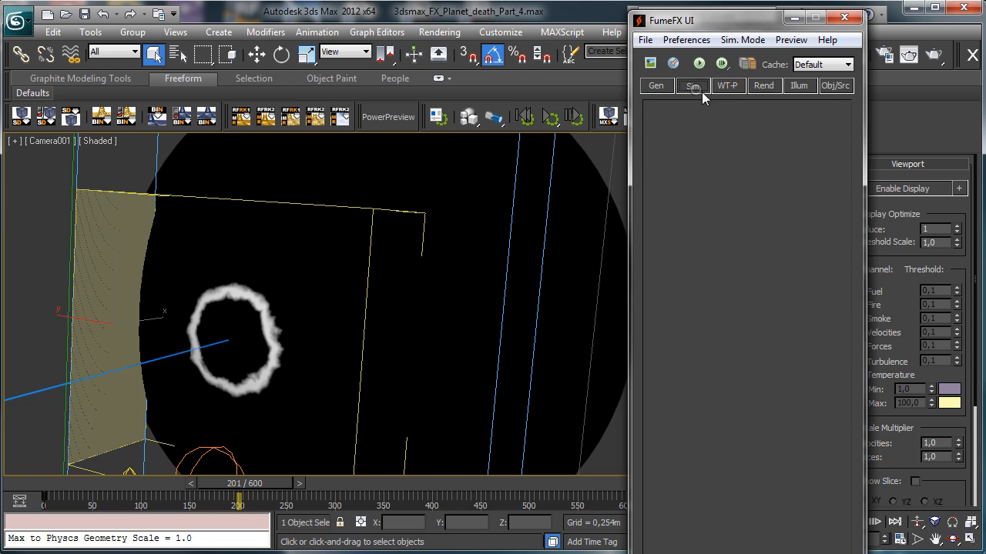
pyautogui.click(724, 111)
# - Set the grid spacing to about 0,193 and run the default simulation with the output preview open beside the settings
pyautogui.click(656, 87)
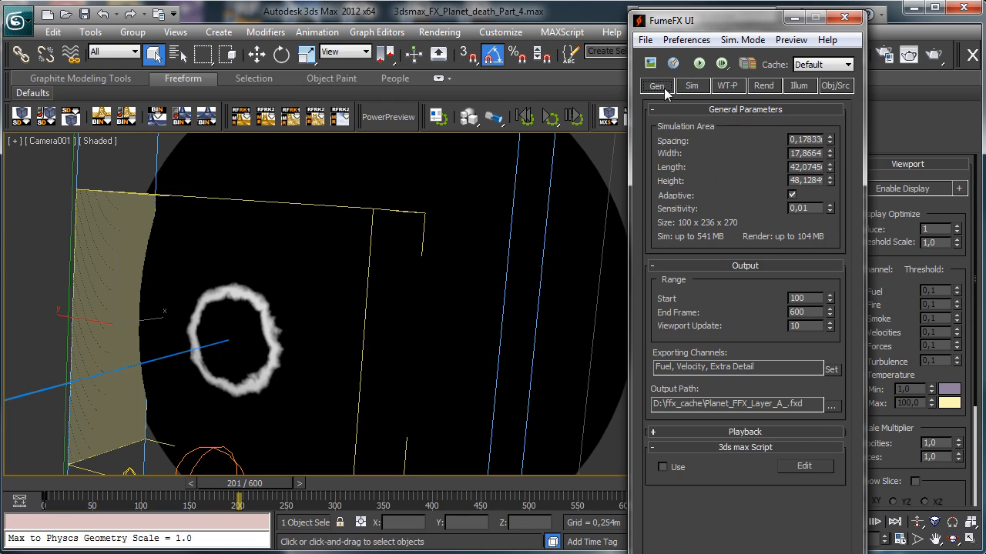
pyautogui.moveTo(830, 139); pyautogui.dragTo(814, 92)
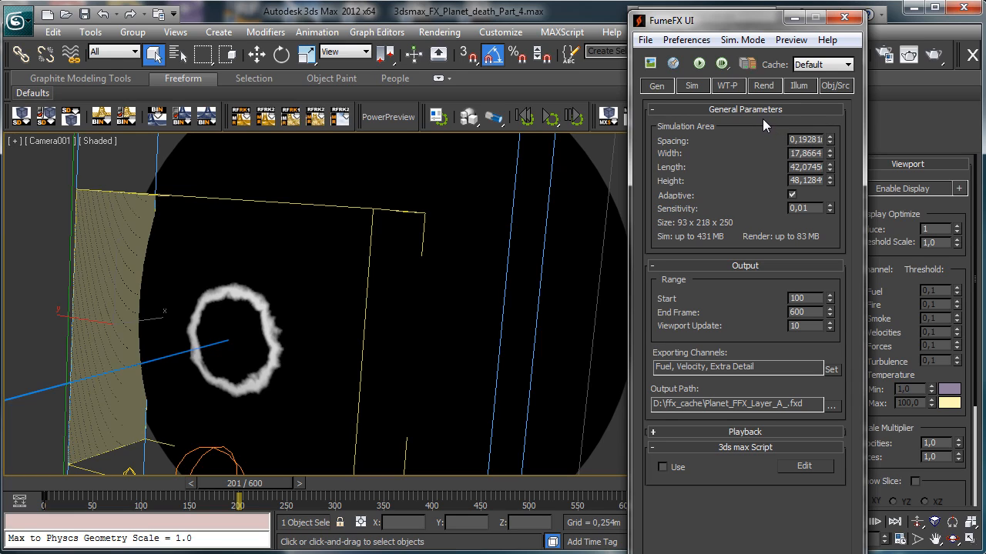
pyautogui.click(650, 64)
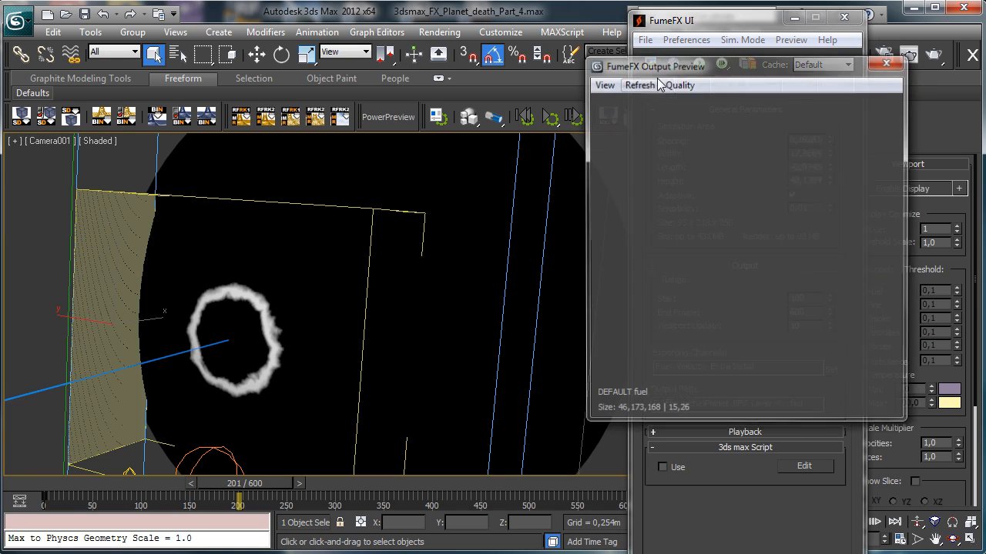
pyautogui.moveTo(689, 66); pyautogui.dragTo(301, 48)
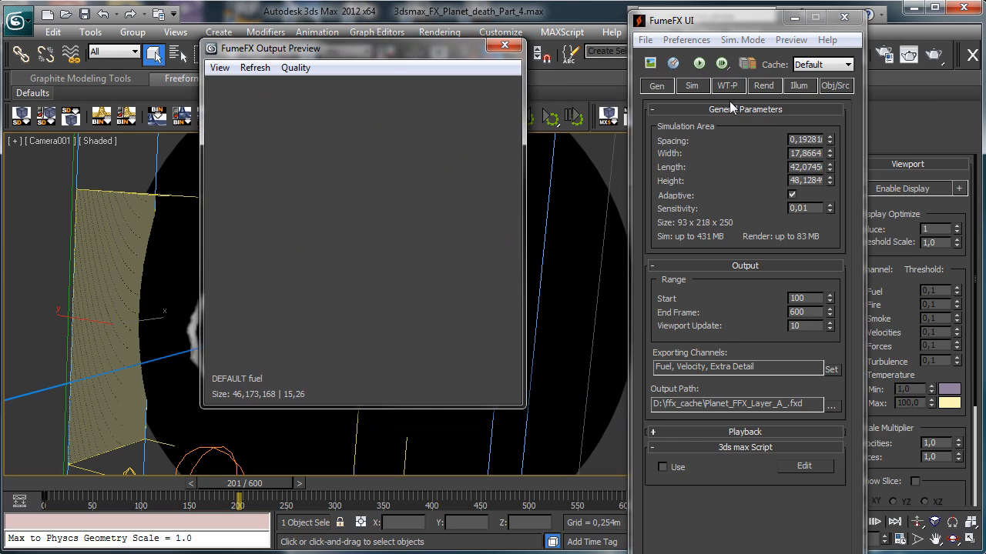
pyautogui.click(698, 63)
pyautogui.click(524, 437)
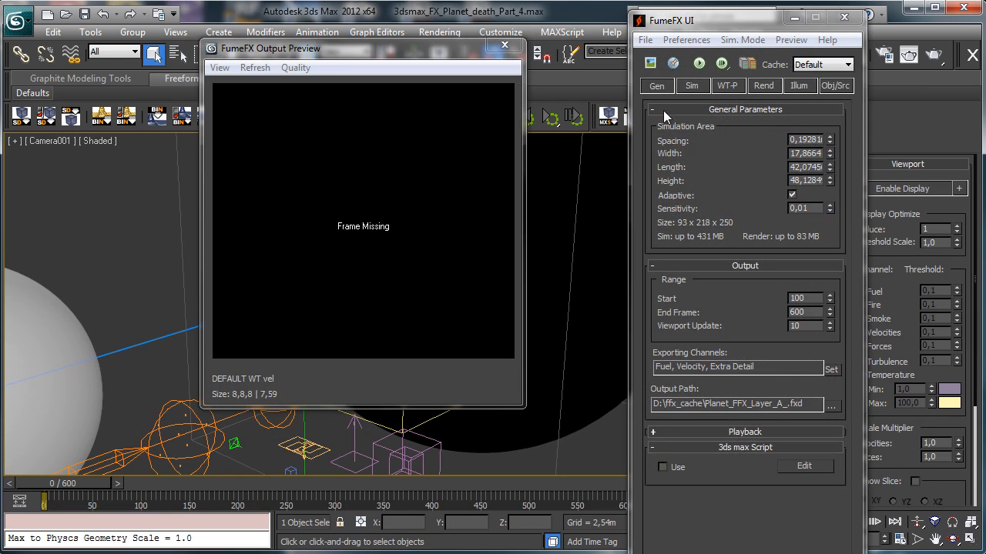
pyautogui.click(699, 64)
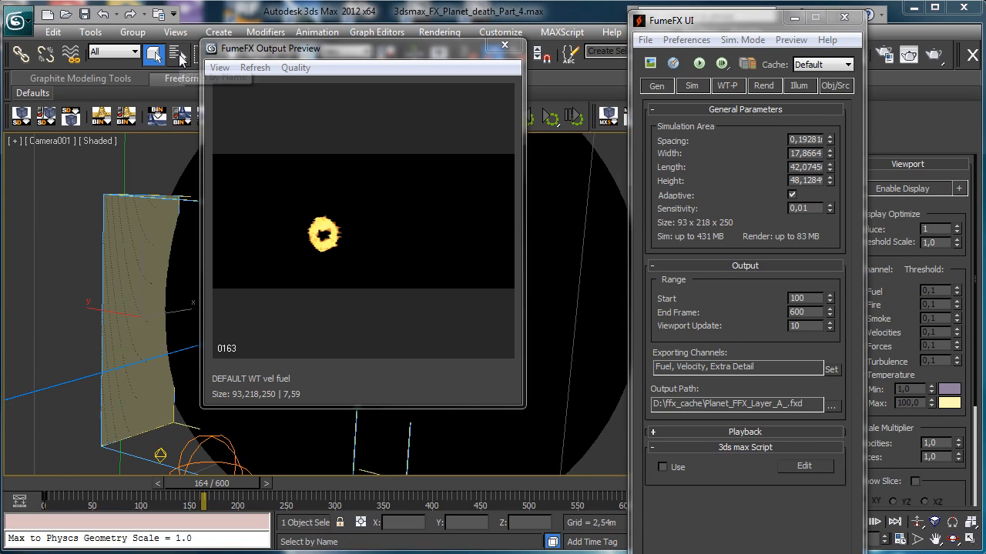
# - Turn off particle emission on PF Source 001, then return to frame 0 and reselect the FumeFX001 box
pyautogui.click(178, 52)
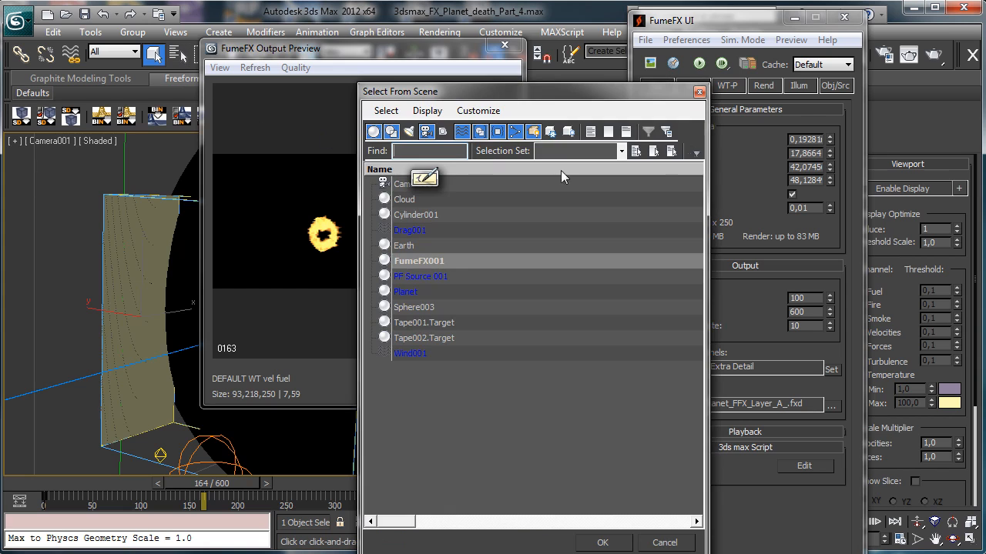
pyautogui.doubleClick(431, 277)
pyautogui.click(747, 341)
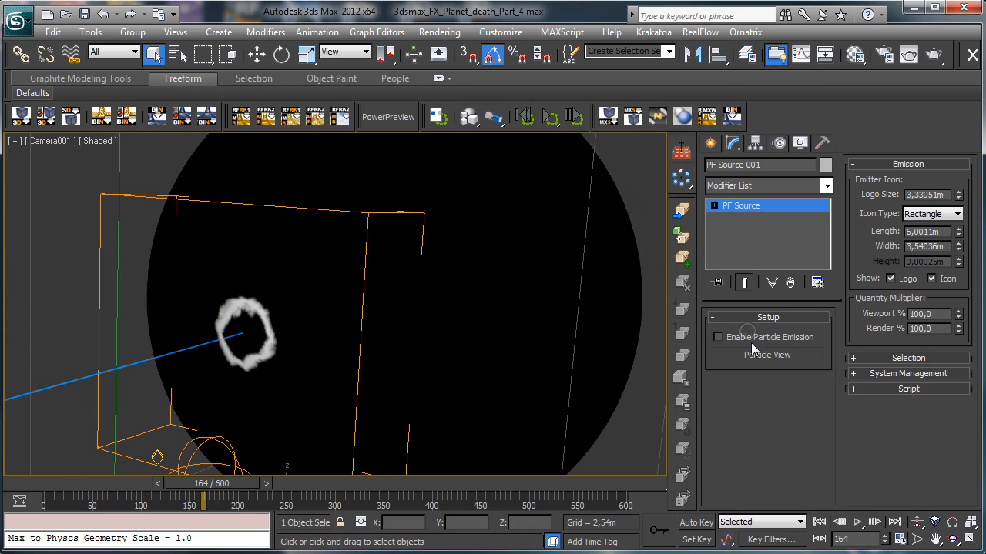
pyautogui.click(54, 481)
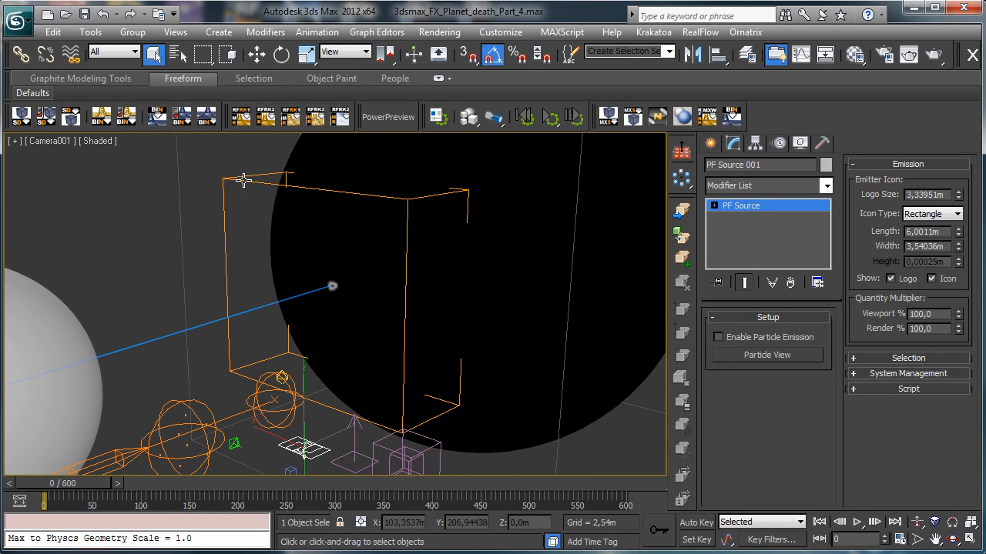
pyautogui.click(248, 181)
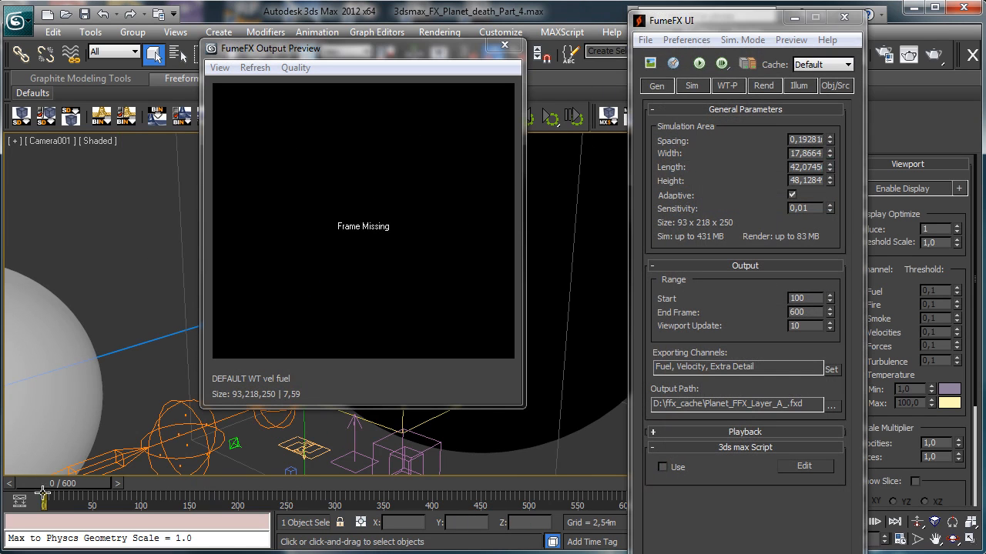
# - Scrub the simulation to frame 152 and test-render the camera view
pyautogui.moveTo(66, 485); pyautogui.dragTo(204, 505)
pyautogui.moveTo(200, 502); pyautogui.dragTo(190, 504)
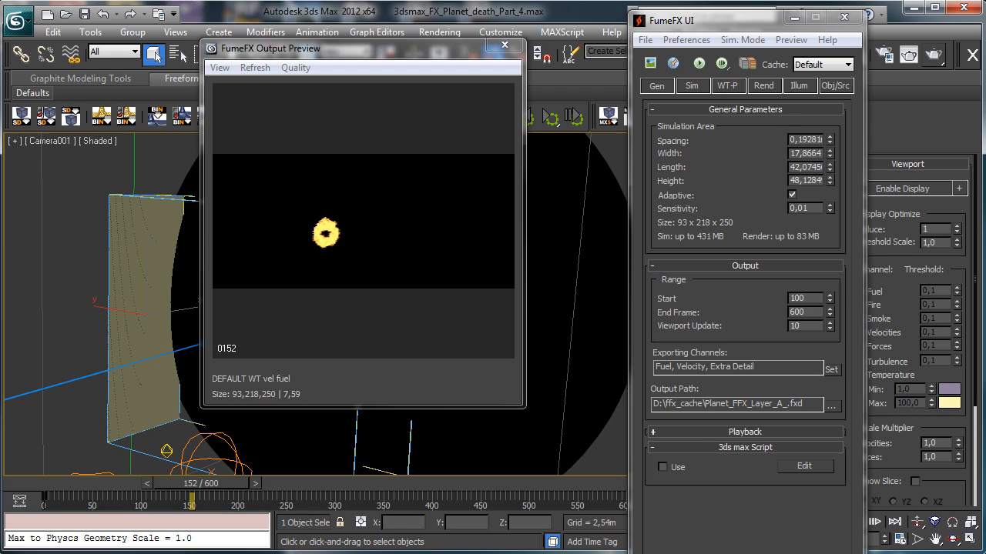
pyautogui.click(933, 54)
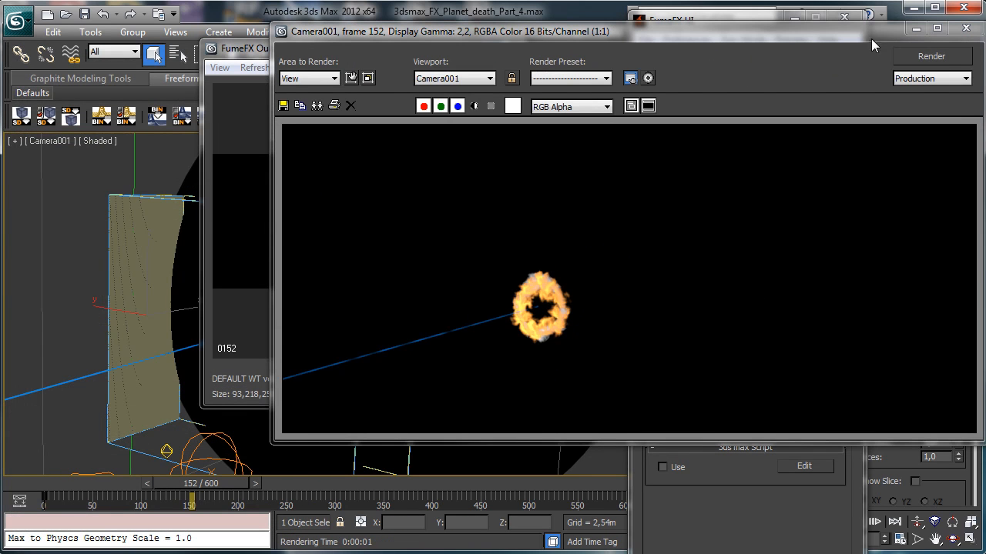
pyautogui.click(915, 28)
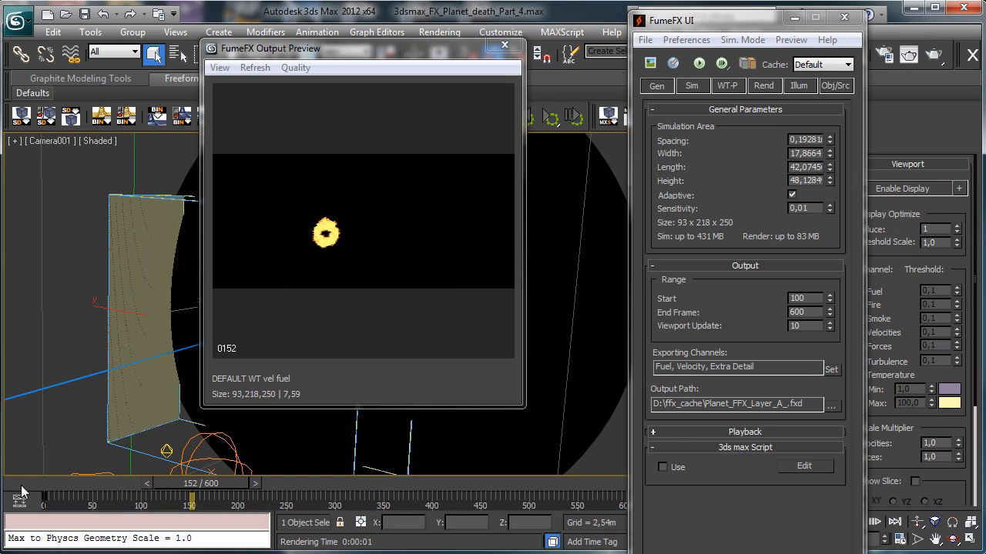
# - Return the timeline to frame 0 and switch the FumeFX simulation mode to Wavelet
pyautogui.click(24, 488)
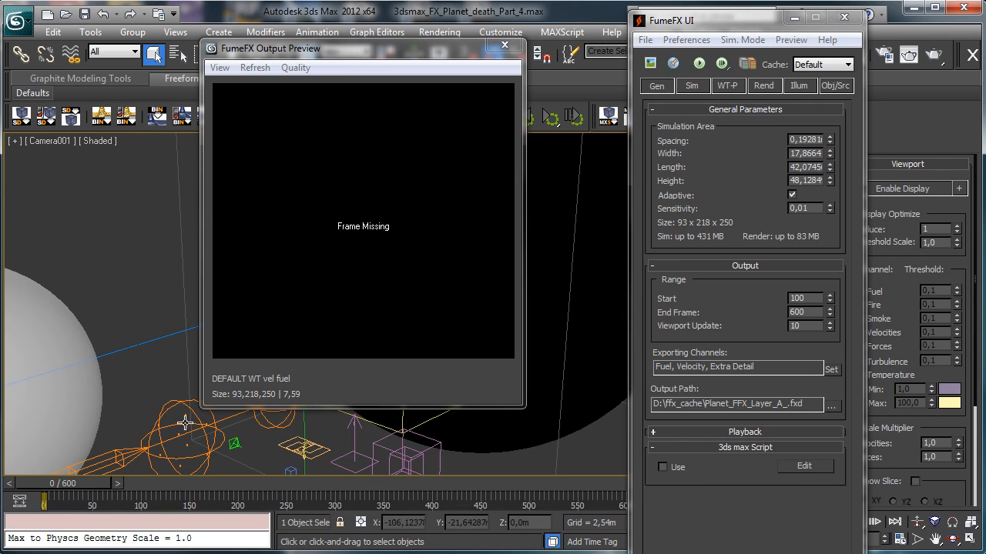
pyautogui.click(747, 40)
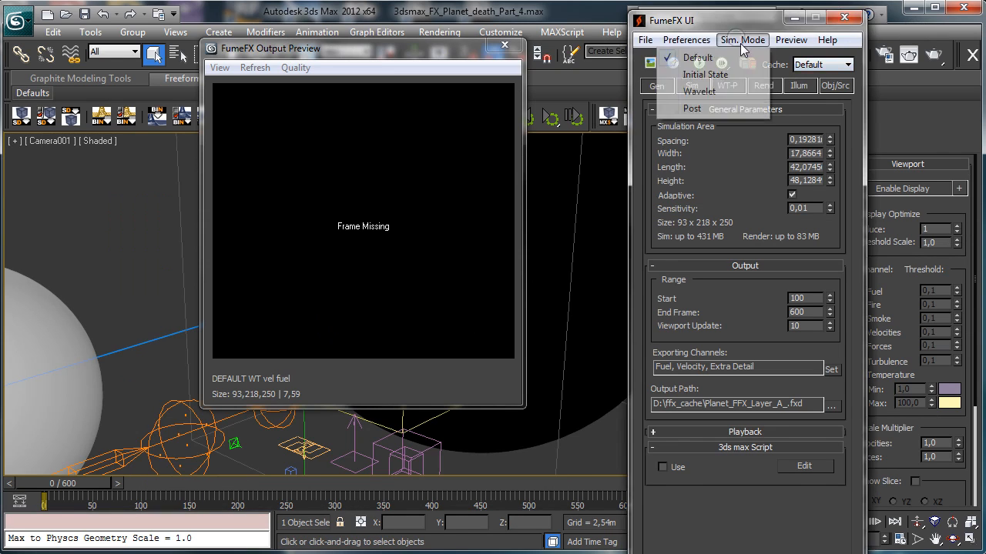
pyautogui.click(715, 92)
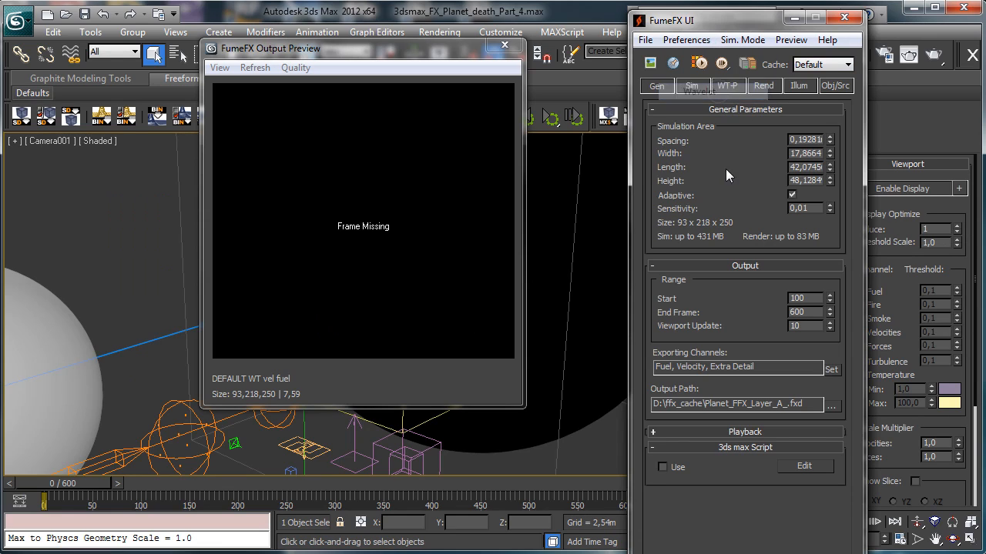
# - Set the wavelet turbulence output path to Death_FumeFX_wt_ in the D:\ffx_cache folder
pyautogui.click(737, 87)
pyautogui.click(828, 381)
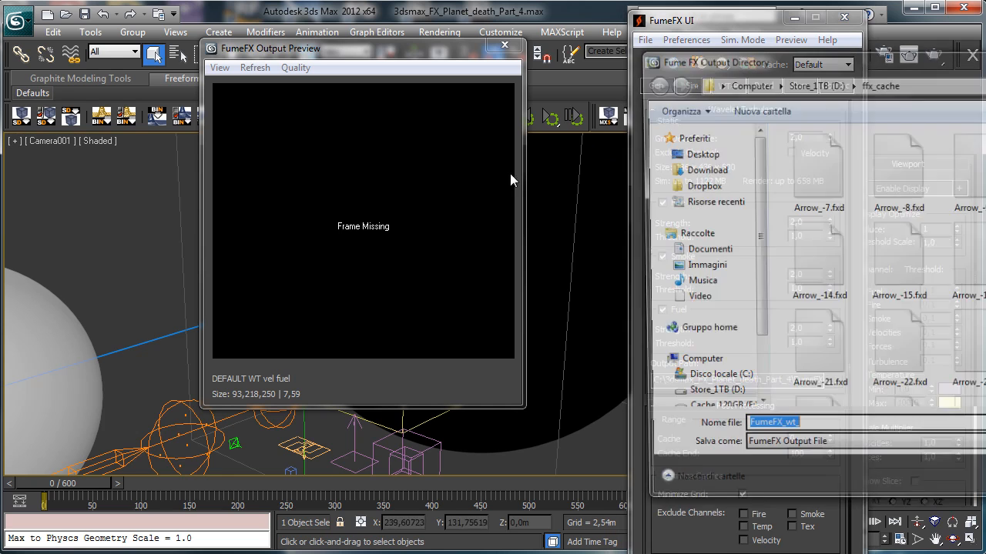
pyautogui.moveTo(827, 61); pyautogui.dragTo(325, 103)
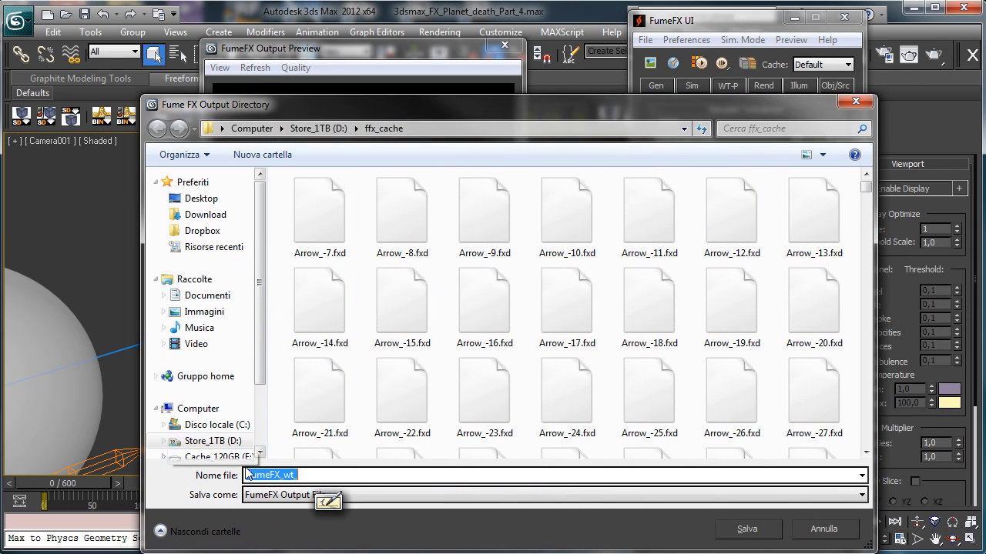
pyautogui.click(246, 474)
pyautogui.write('Deat')
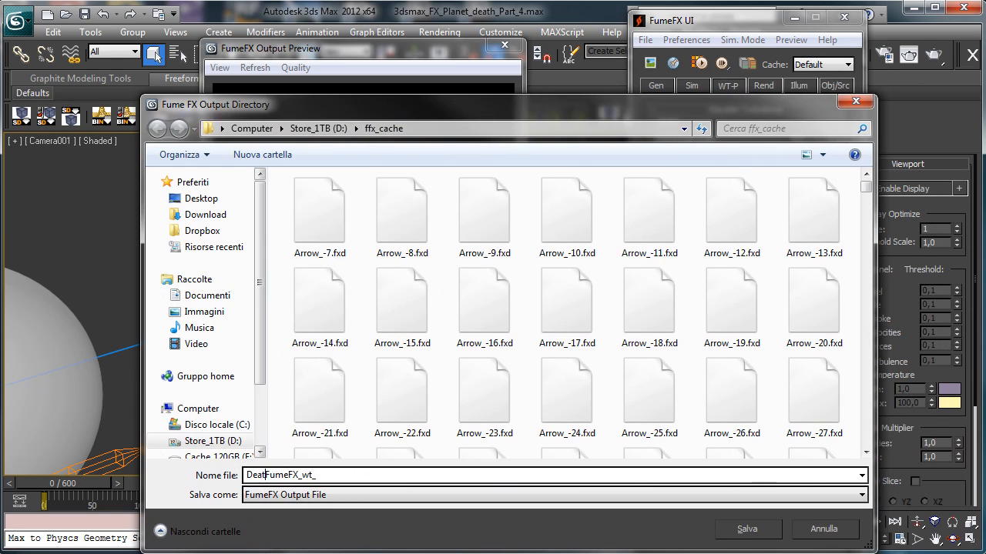
pyautogui.write('h_')
pyautogui.press('Return')
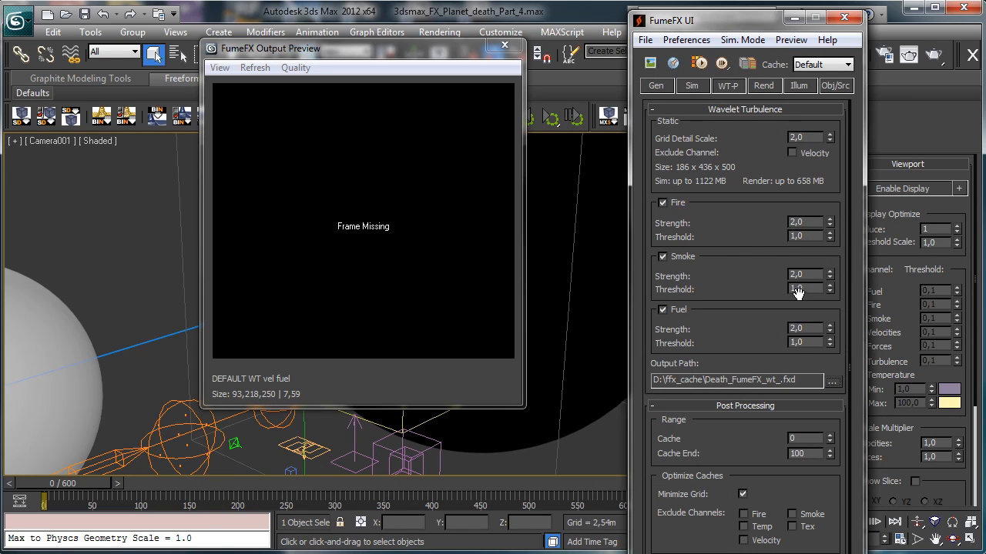
# - Run the wavelet turbulence simulation with a fire strength of 3,0 and a grid detail scale of 2,5
pyautogui.doubleClick(804, 223)
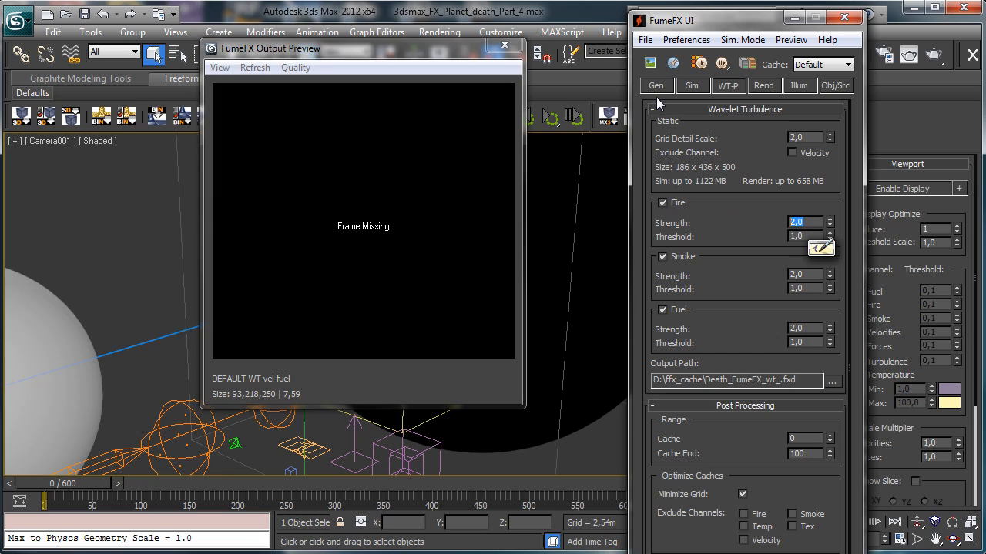
pyautogui.write('3')
pyautogui.press('Return')
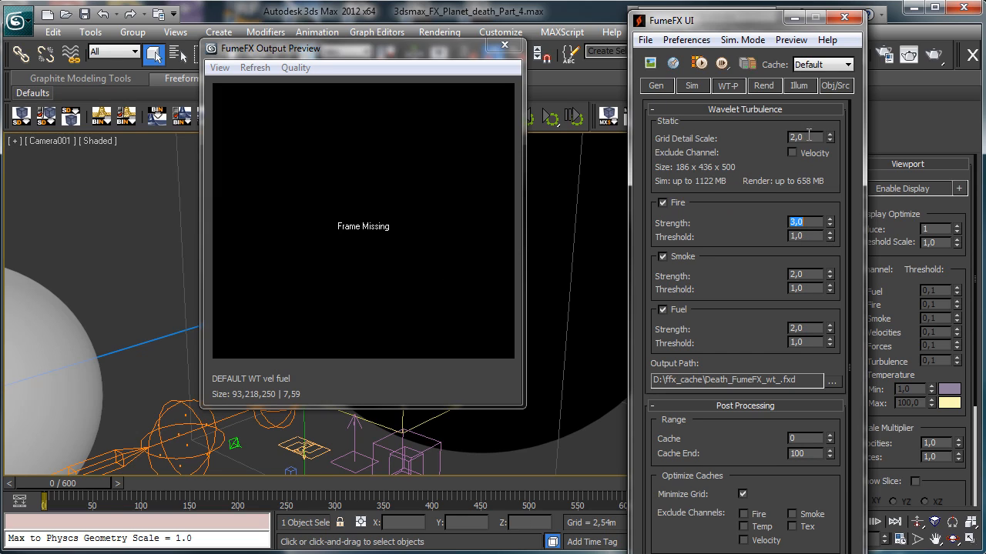
pyautogui.doubleClick(809, 135)
pyautogui.write('2,5')
pyautogui.press('Return')
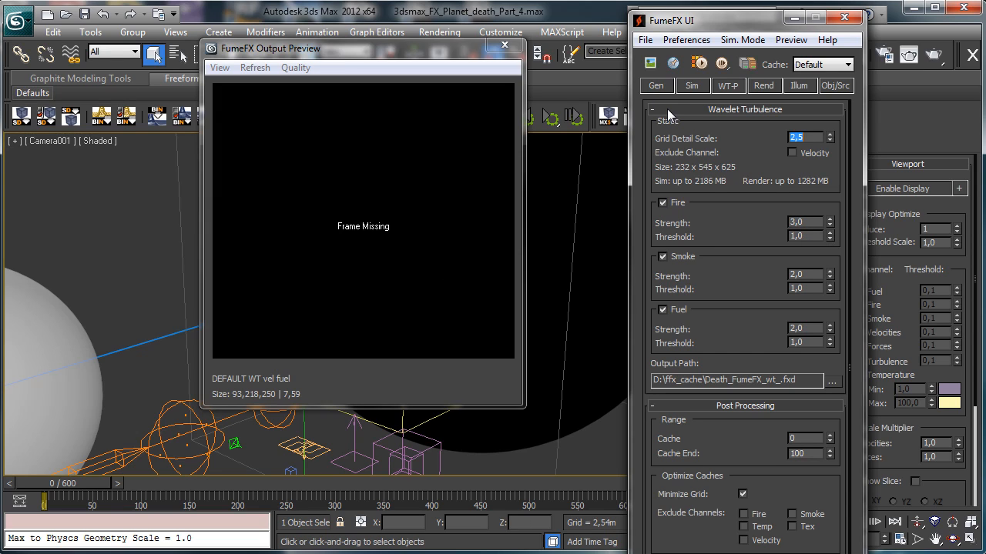
pyautogui.click(707, 66)
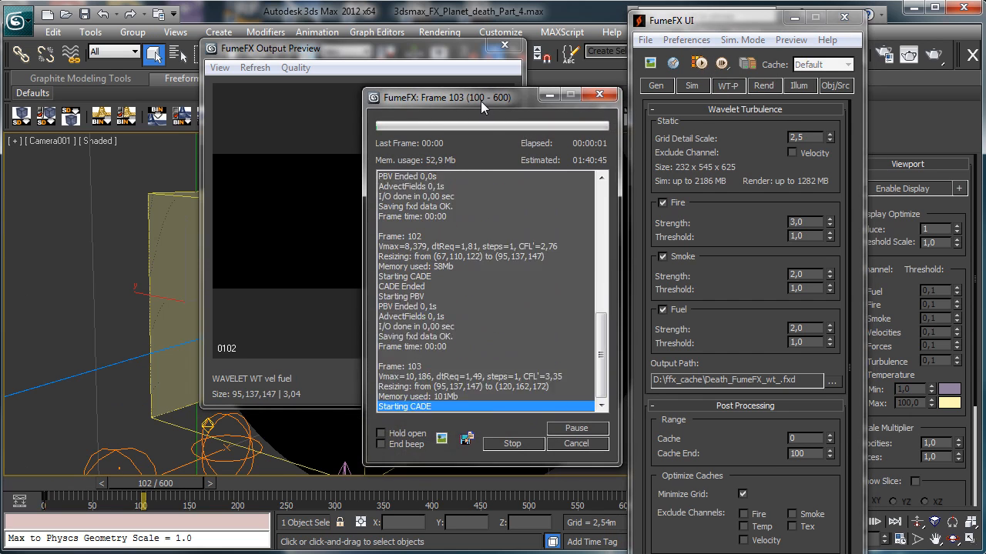
pyautogui.moveTo(481, 100); pyautogui.dragTo(721, 74)
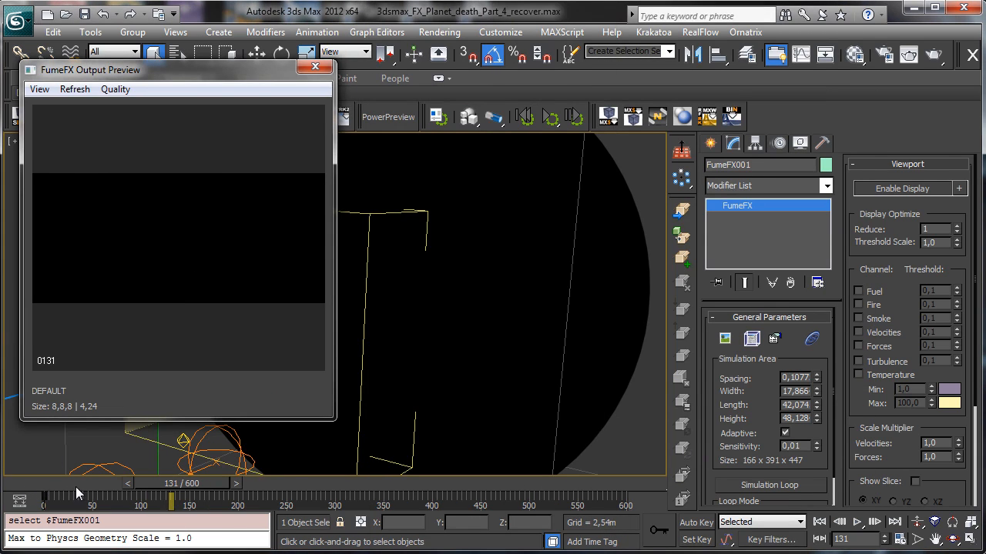
# - Scrub the timeline to frame 130 and test-render the Camera001 view
pyautogui.moveTo(77, 486); pyautogui.dragTo(181, 499)
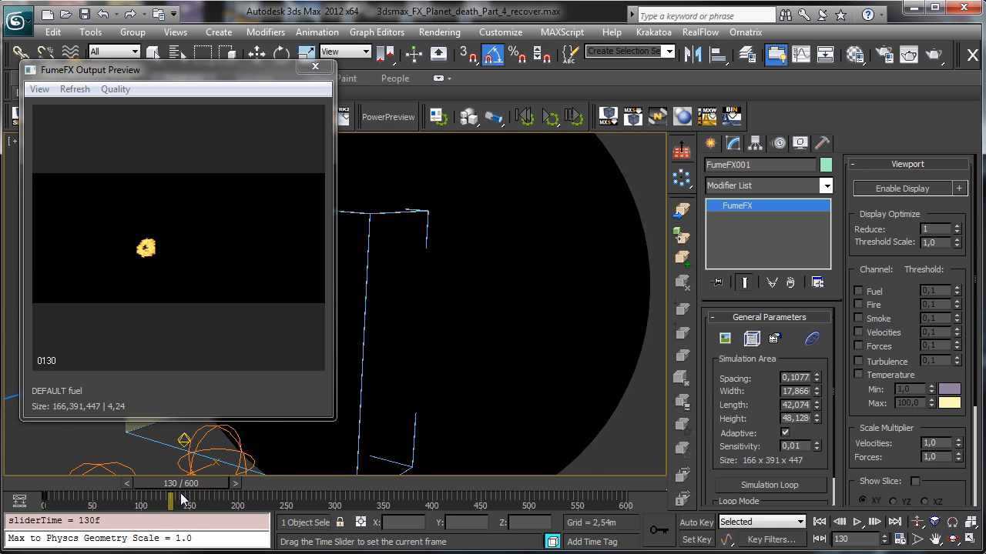
pyautogui.press('F10')
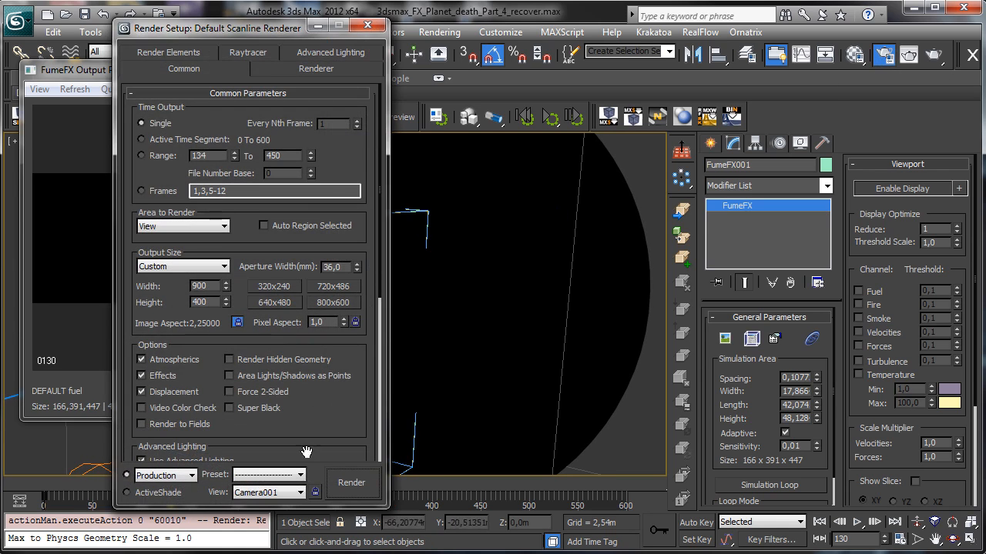
pyautogui.click(347, 479)
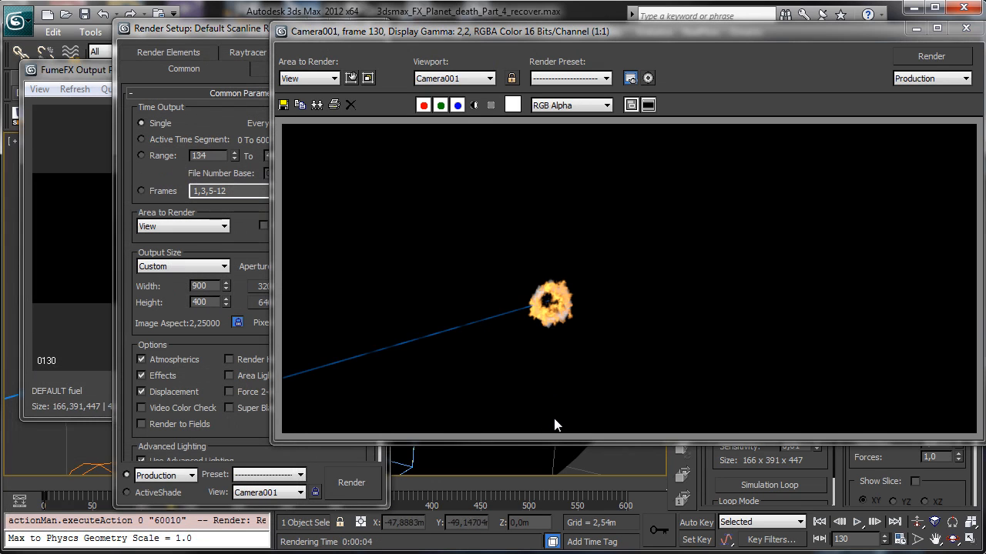
# - Examine the rendered fire ring's detail up close and at full size, then close the rendered frame and render setup
pyautogui.keyDown('ctrl'); pyautogui.click(560, 306); pyautogui.keyUp('ctrl')
pyautogui.keyDown('ctrl'); pyautogui.click(581, 303); pyautogui.keyUp('ctrl')
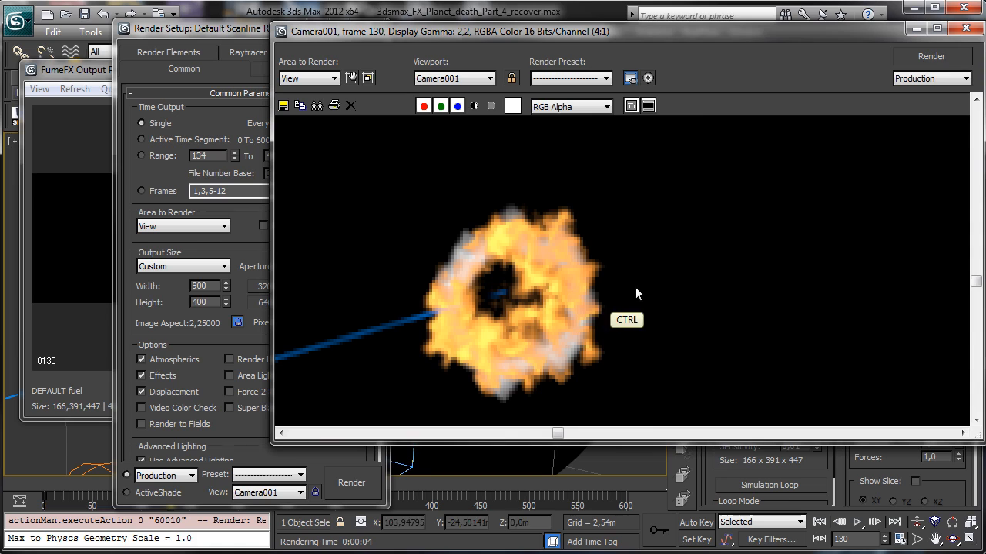
pyautogui.keyDown('ctrl'); pyautogui.rightClick(604, 287); pyautogui.keyUp('ctrl')
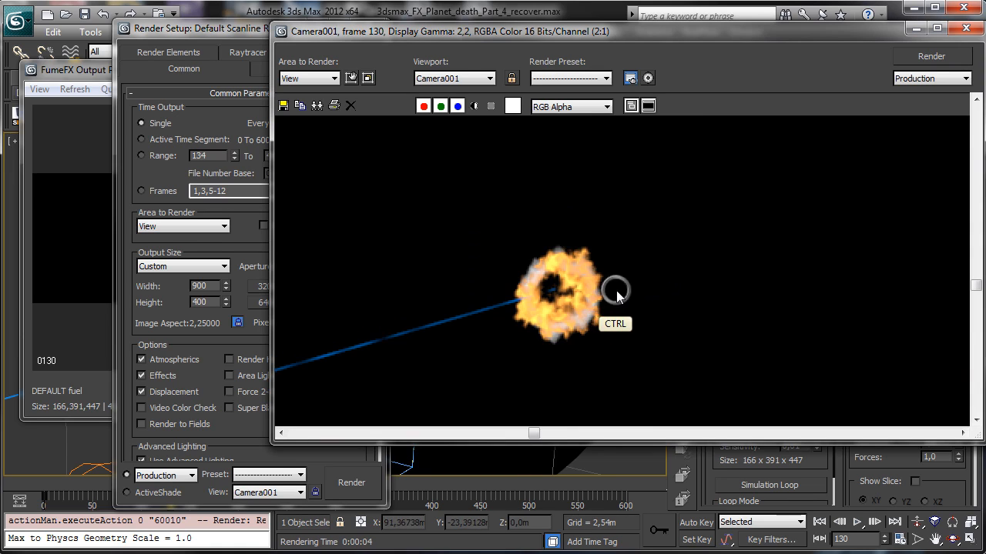
pyautogui.keyDown('ctrl'); pyautogui.rightClick(619, 297); pyautogui.keyUp('ctrl')
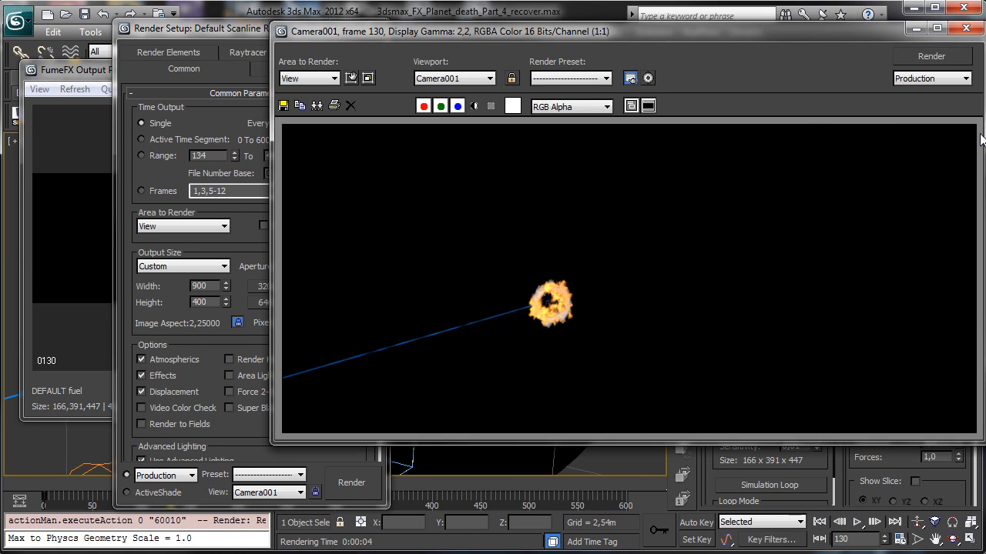
pyautogui.click(966, 28)
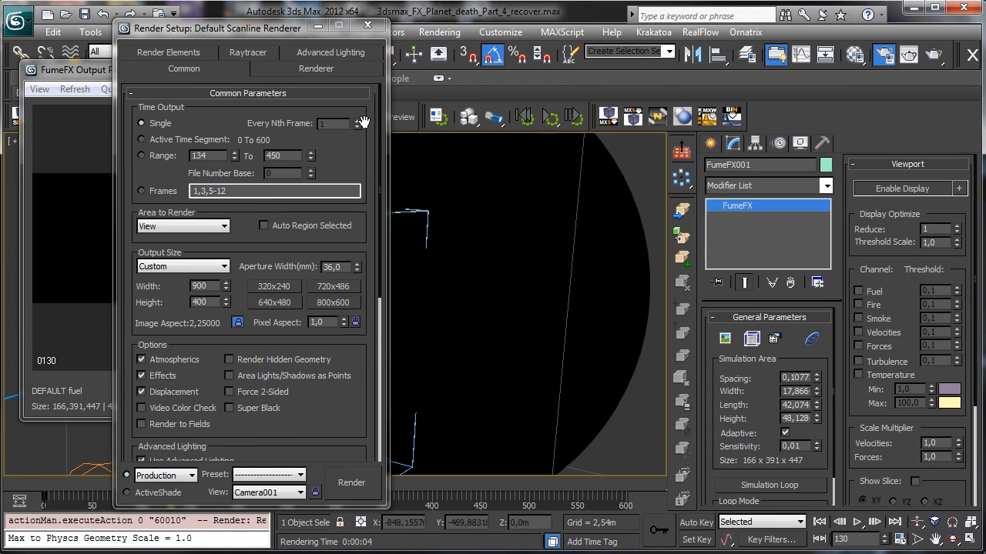
pyautogui.click(366, 25)
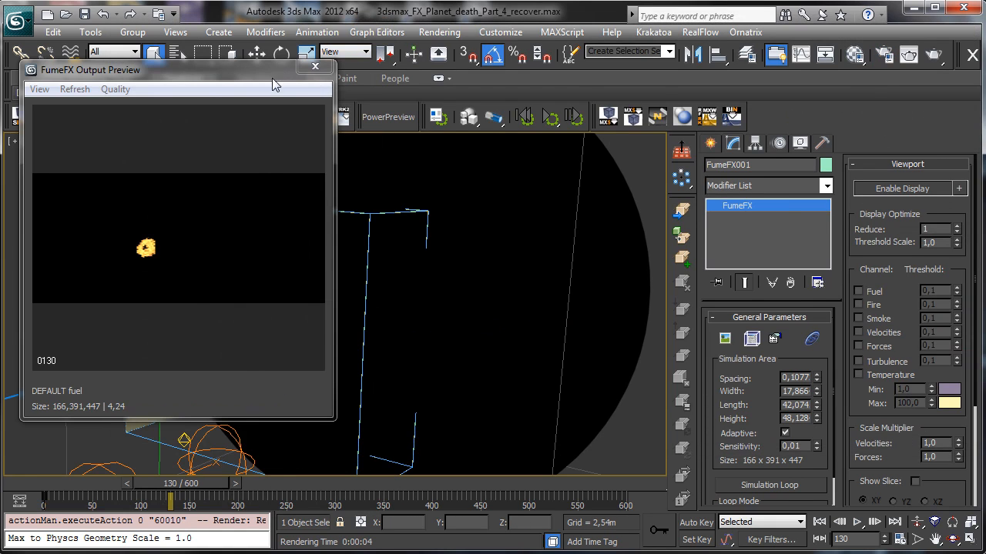